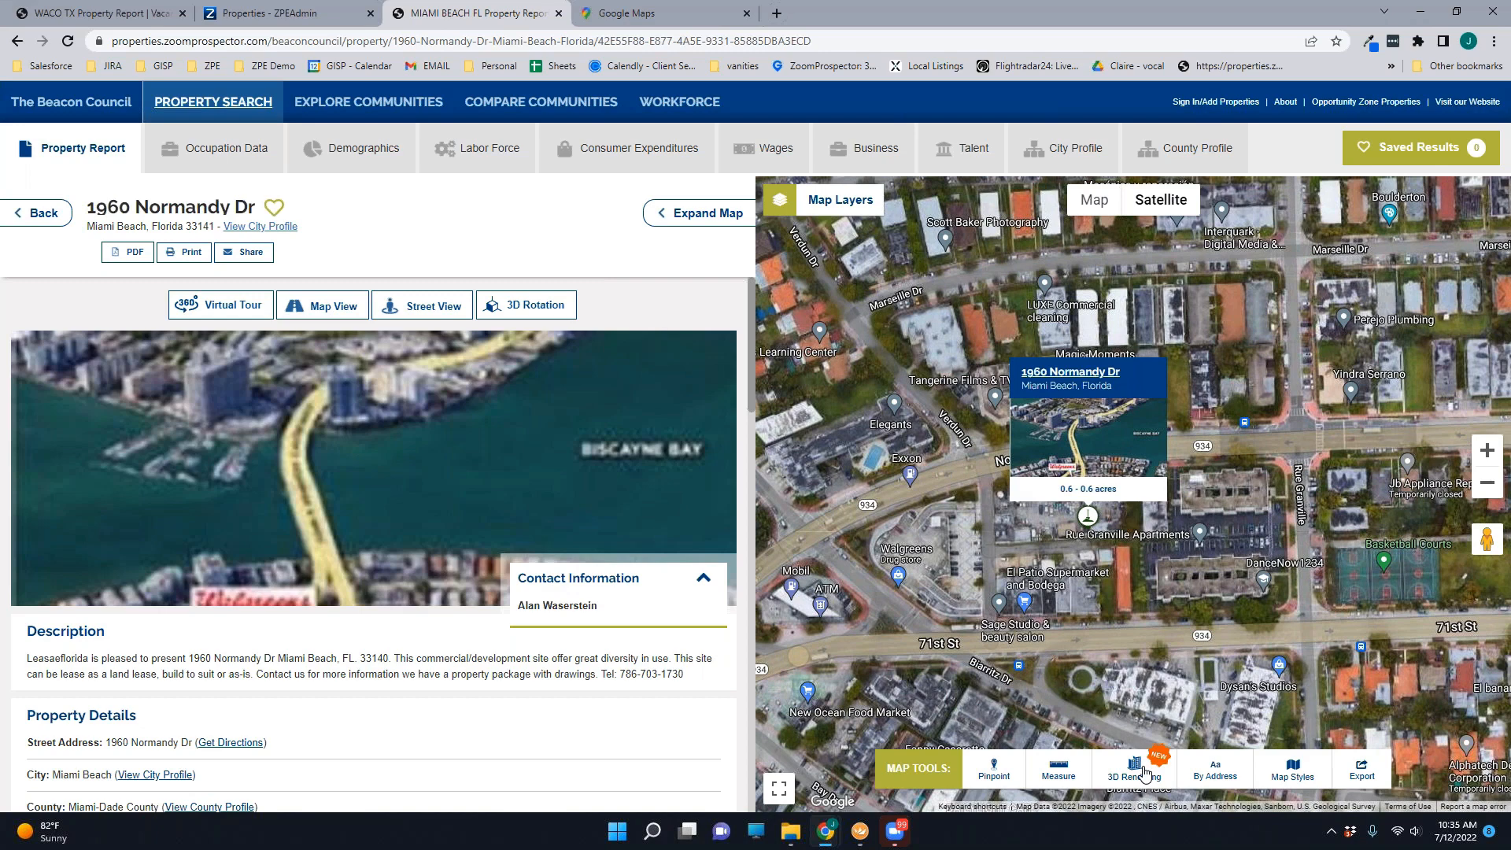
Step: Start a 3D rendering on the 1960 Normandy Dr map and outline the lot between Normandy Dr and Everglades Ct
click(1145, 774)
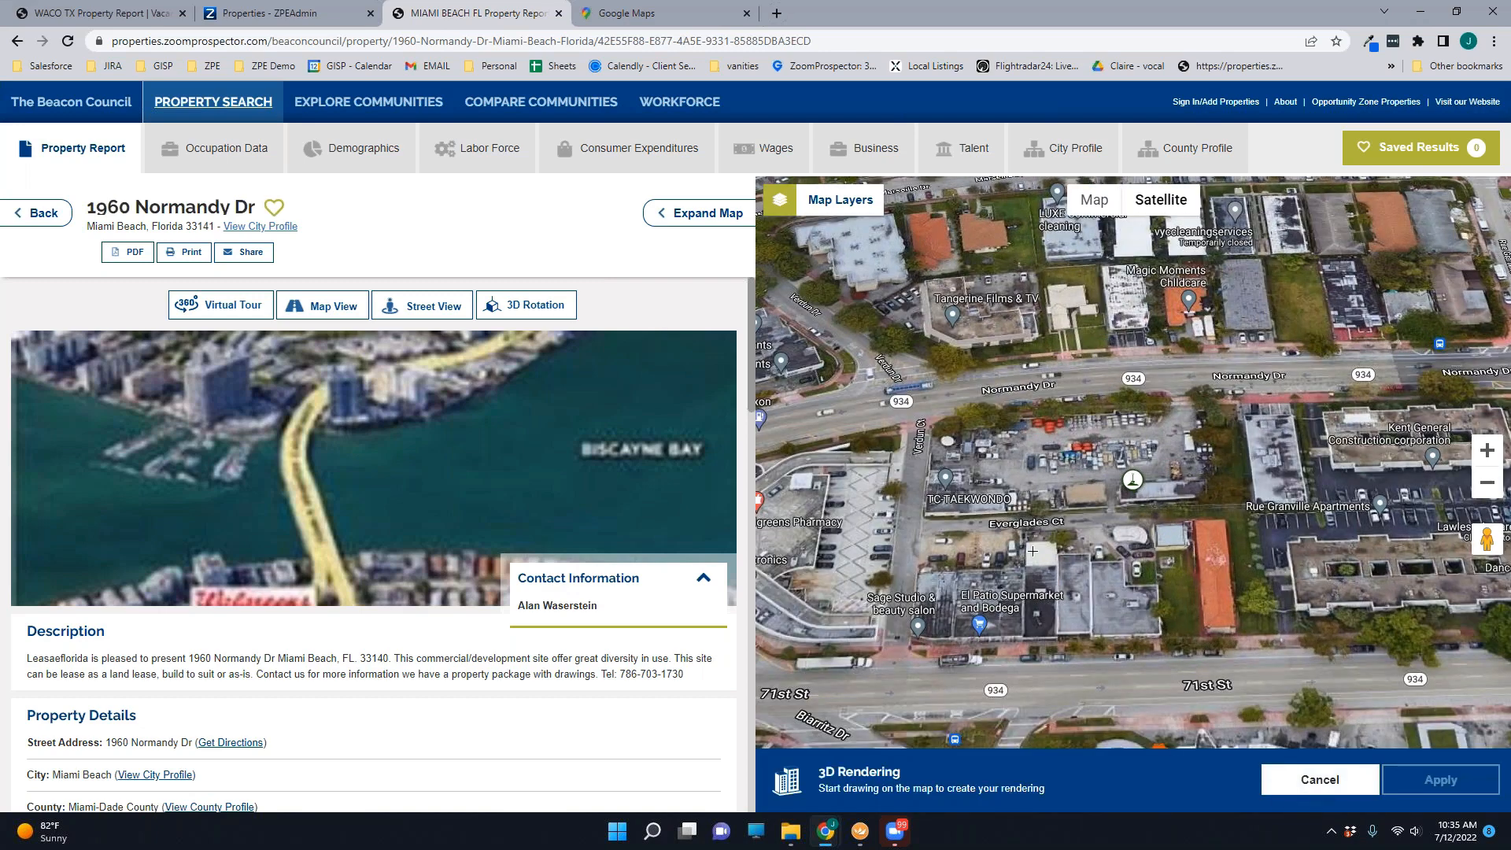
click(1198, 490)
click(1194, 388)
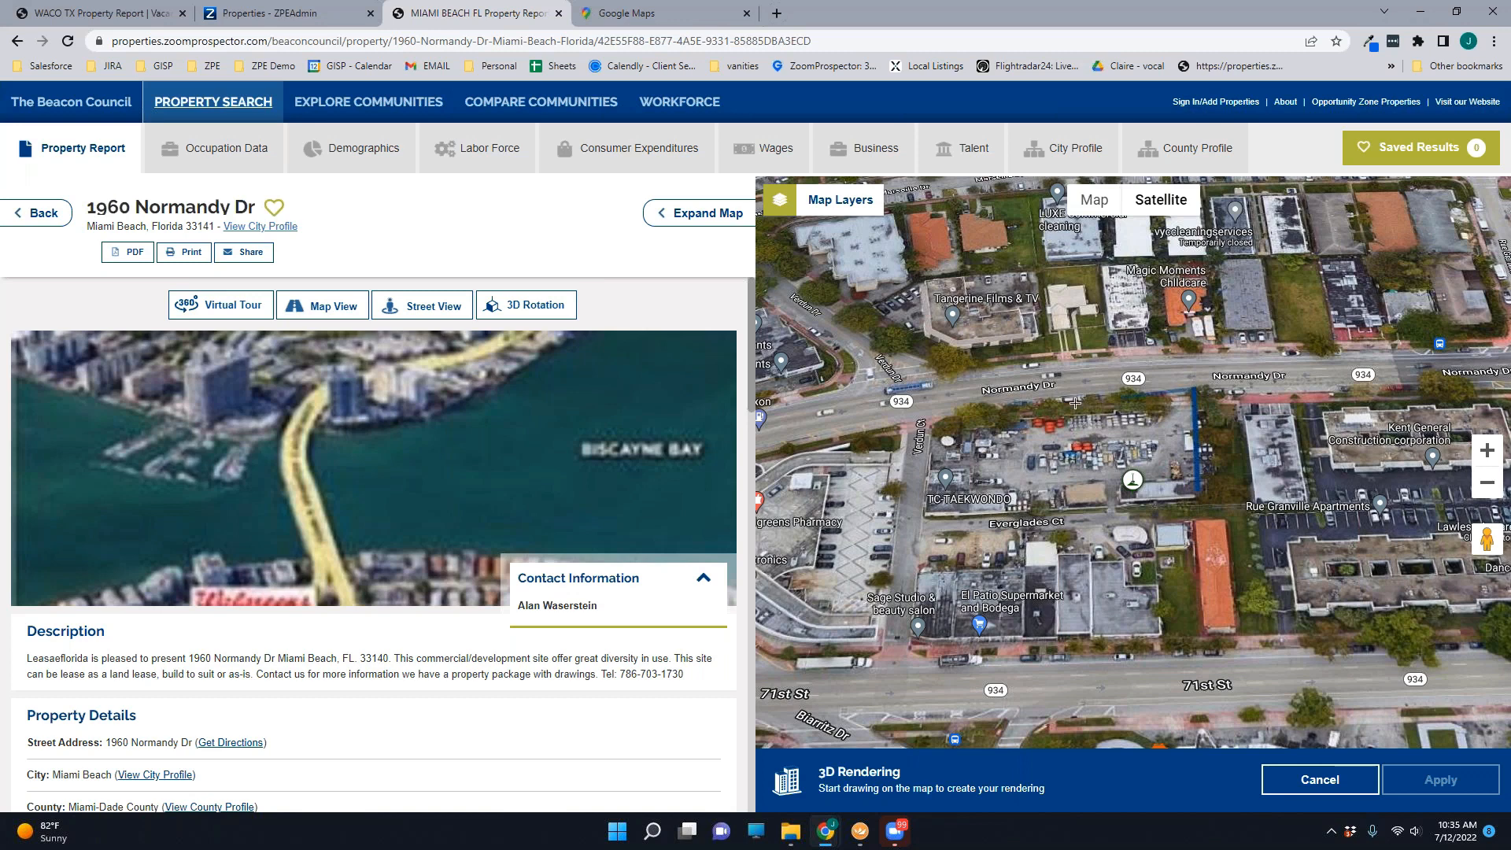
click(942, 410)
click(926, 510)
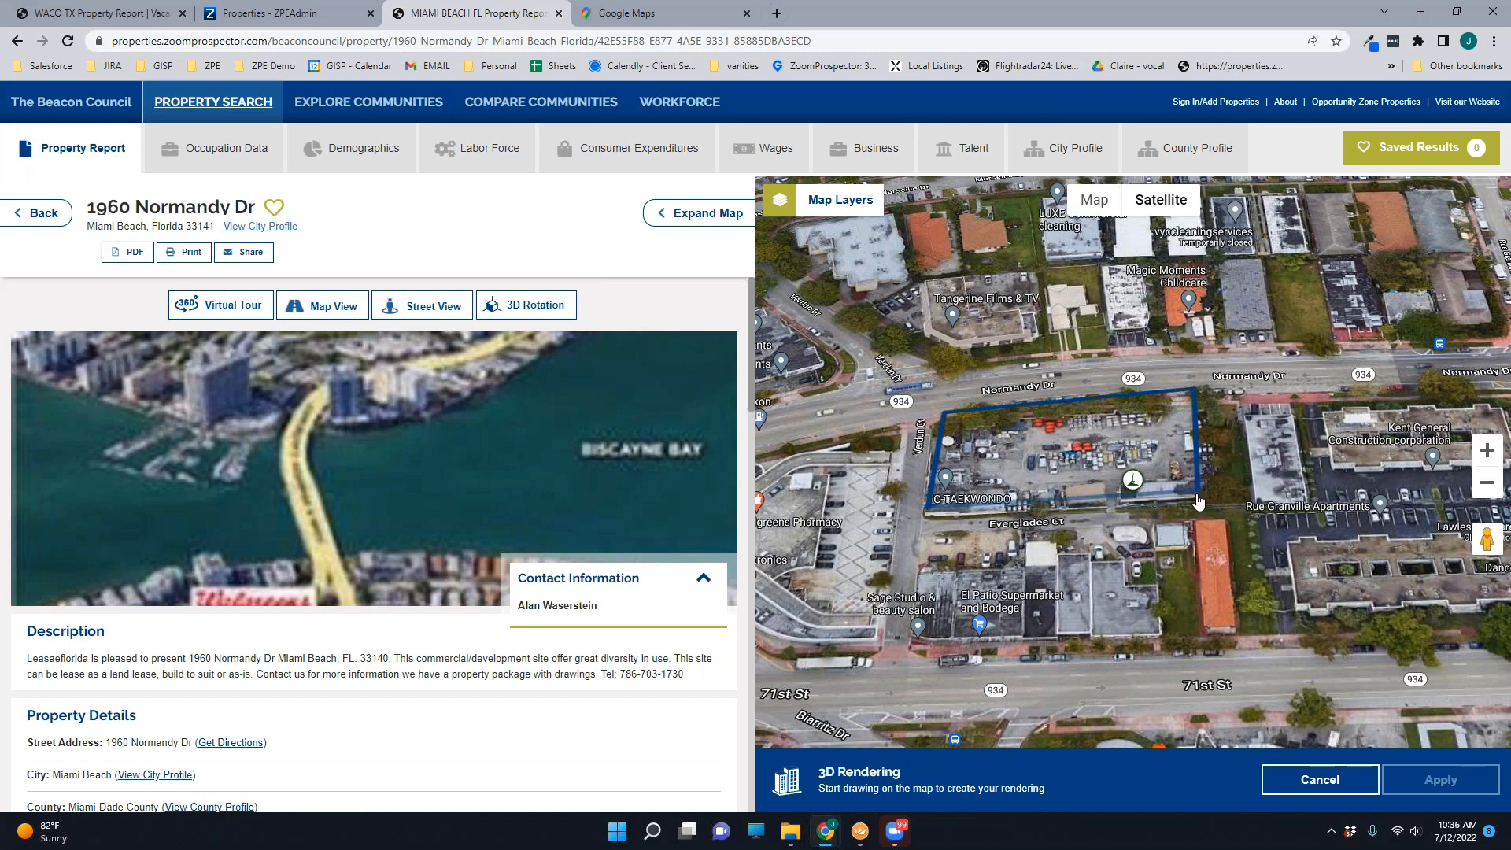
Step: Switch to the Waco property report and outline a four-sided 3D rendering footprint on the field between S New Rd and N Old Robinson Rd
click(151, 10)
scroll(1095, 596, down, 2)
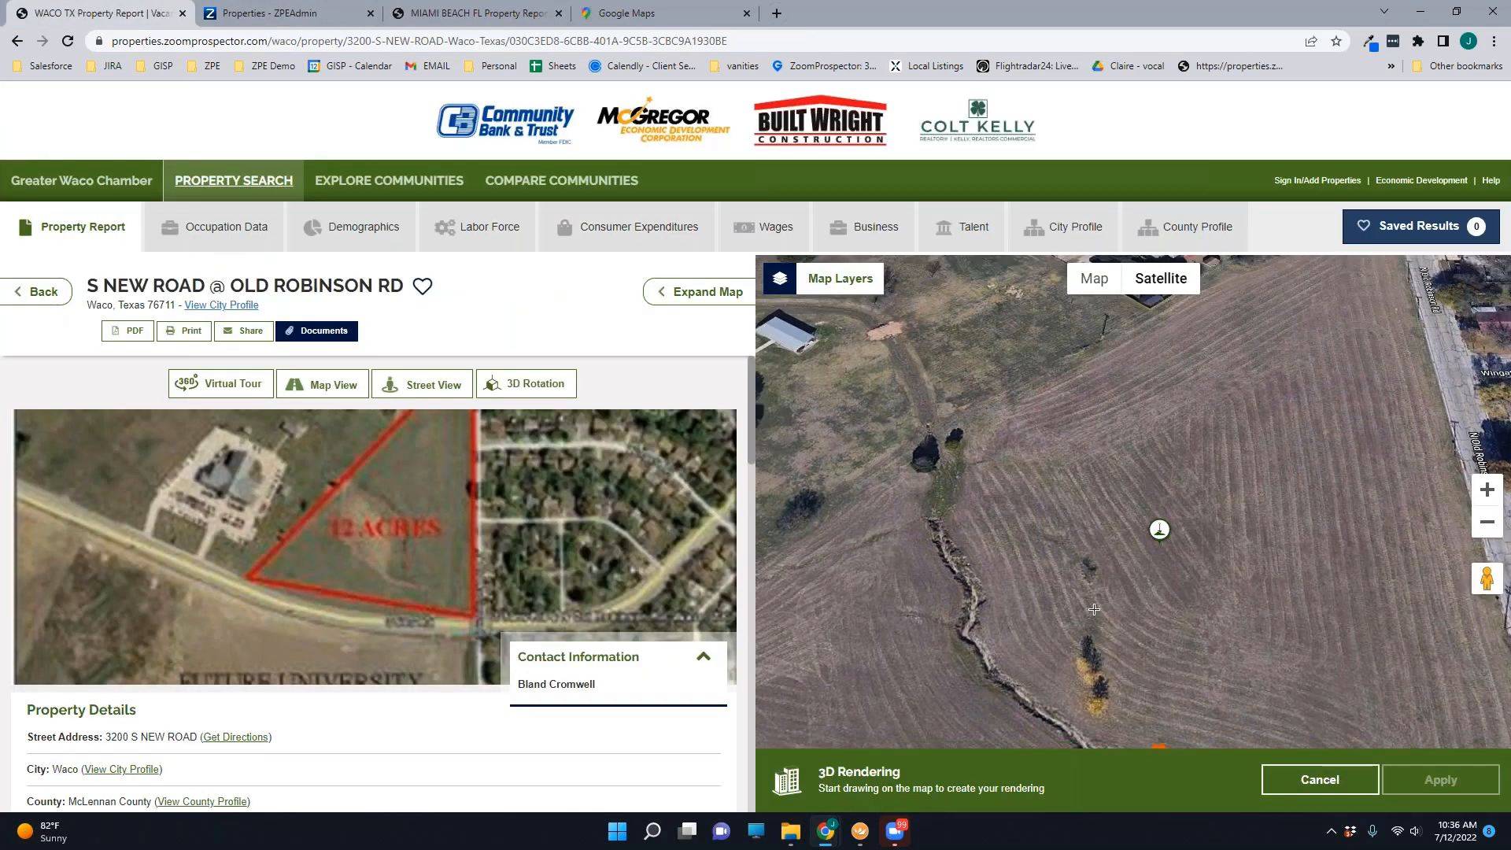
drag(1088, 637, 1090, 607)
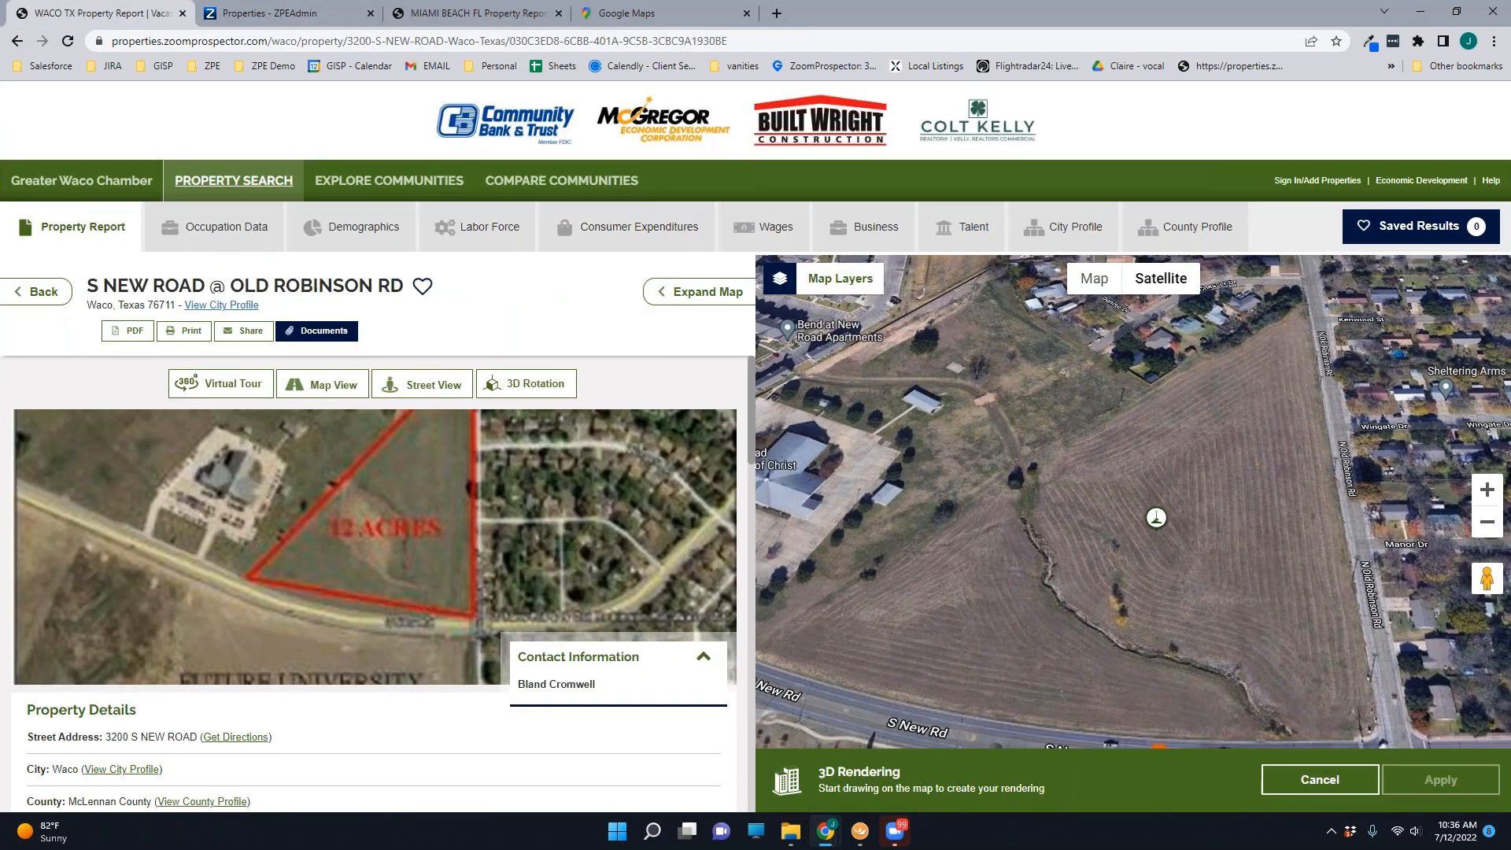
click(895, 658)
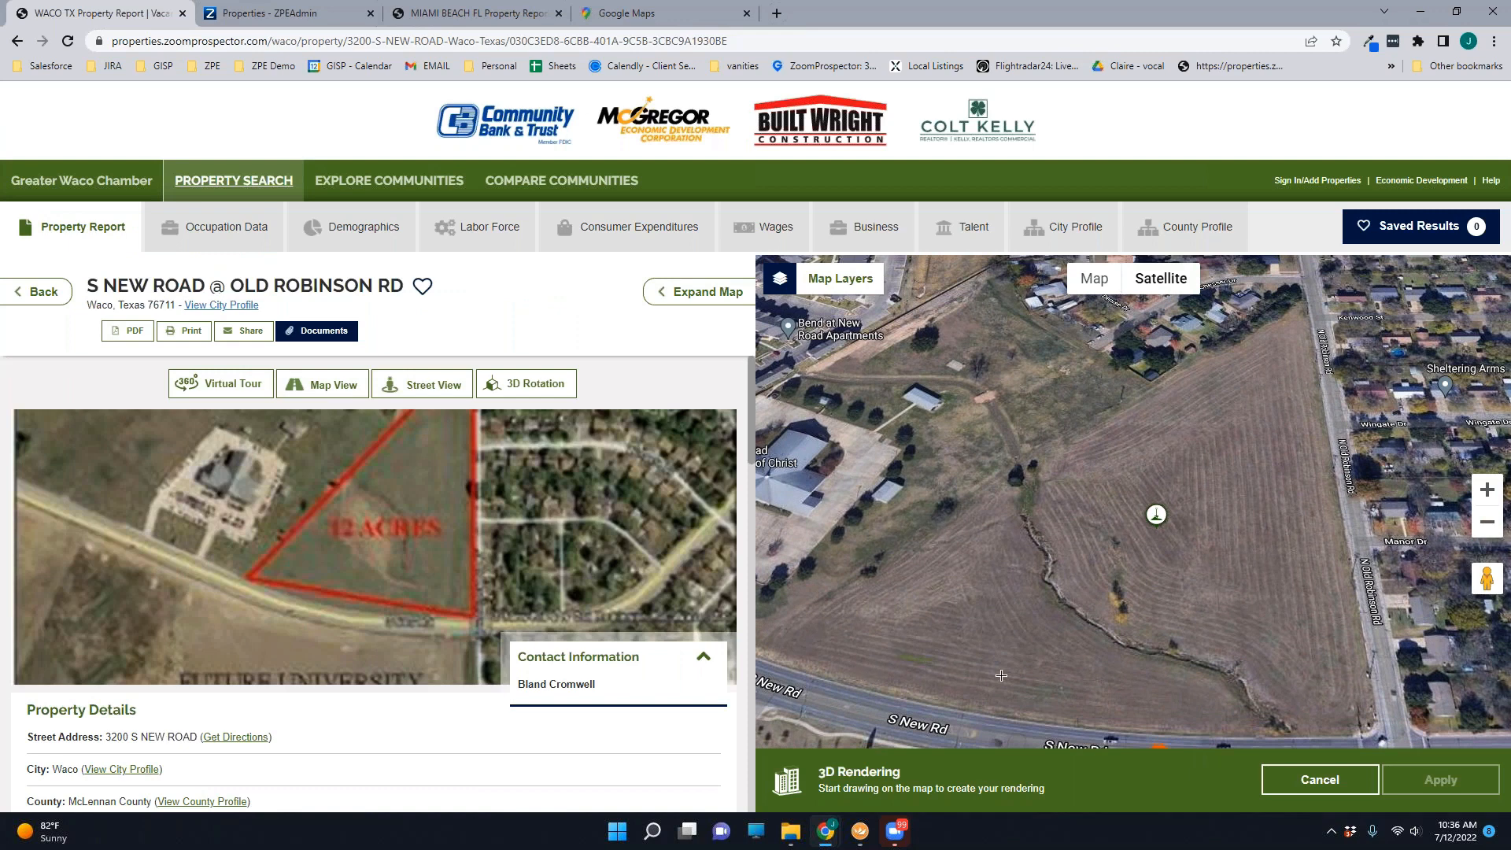
click(1356, 706)
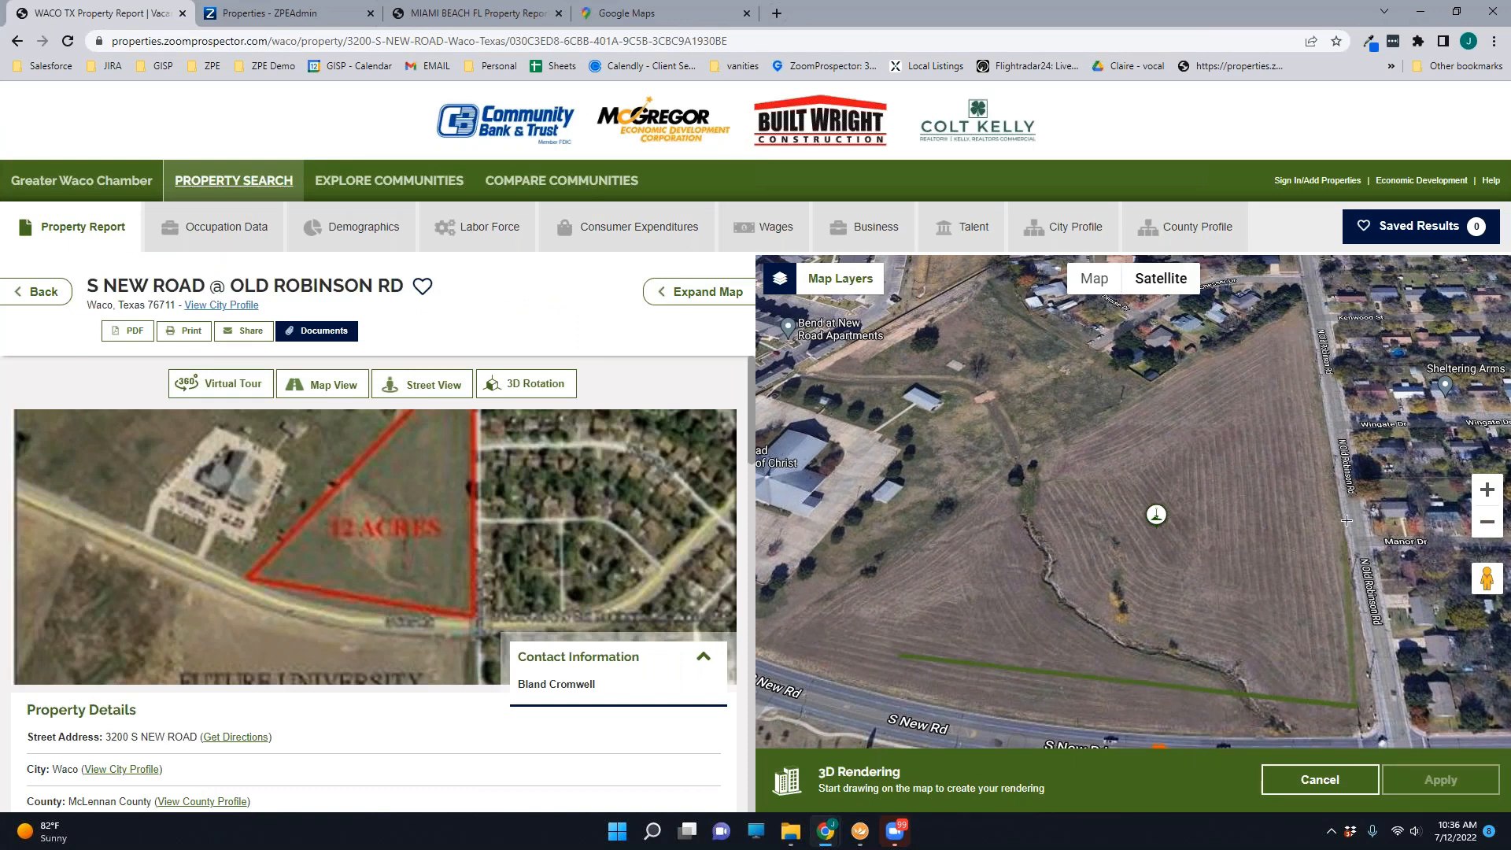
click(1306, 418)
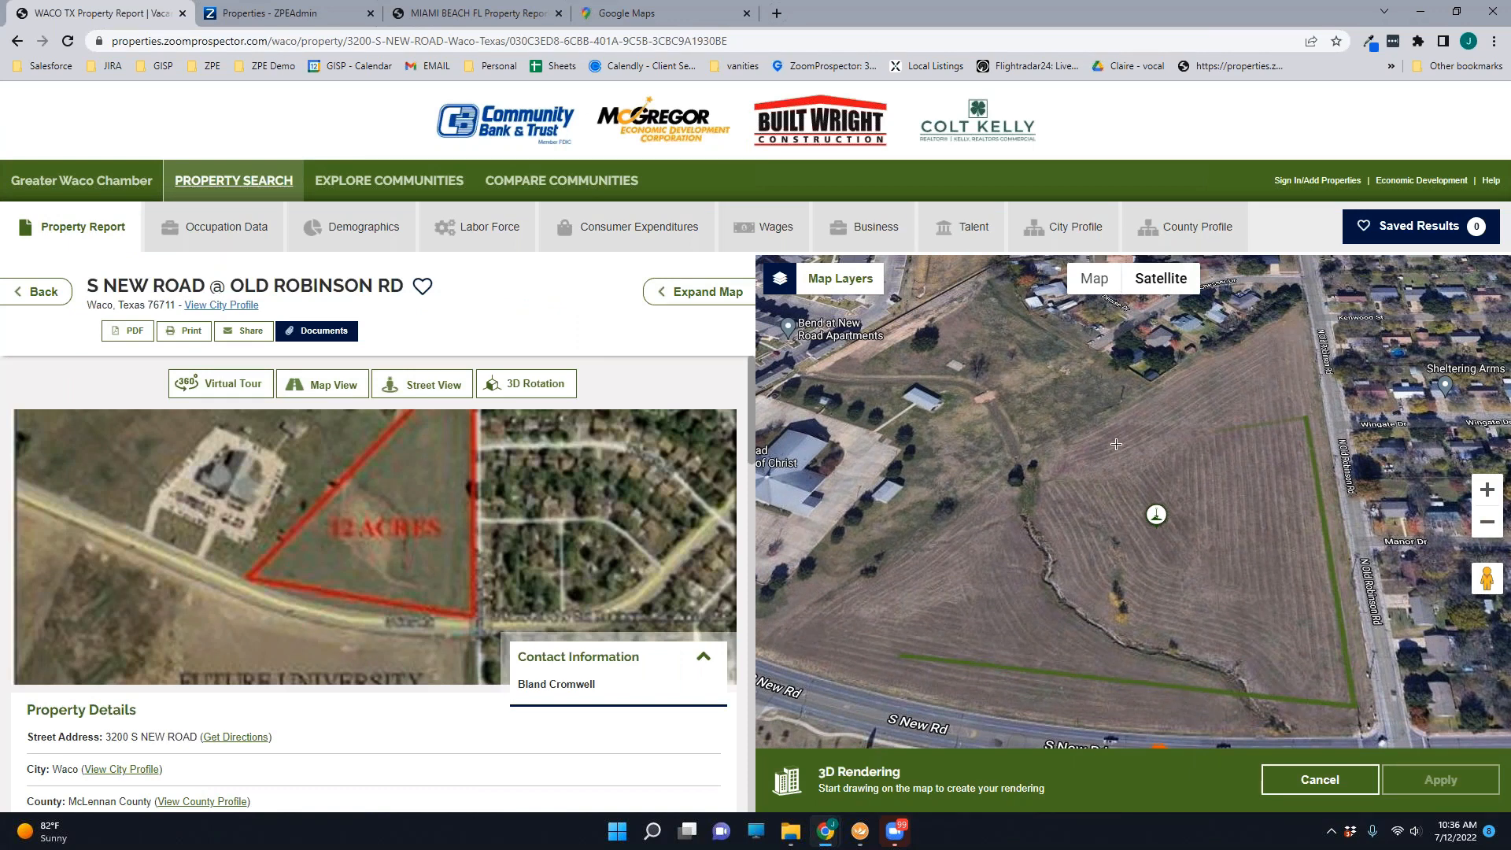
click(1060, 439)
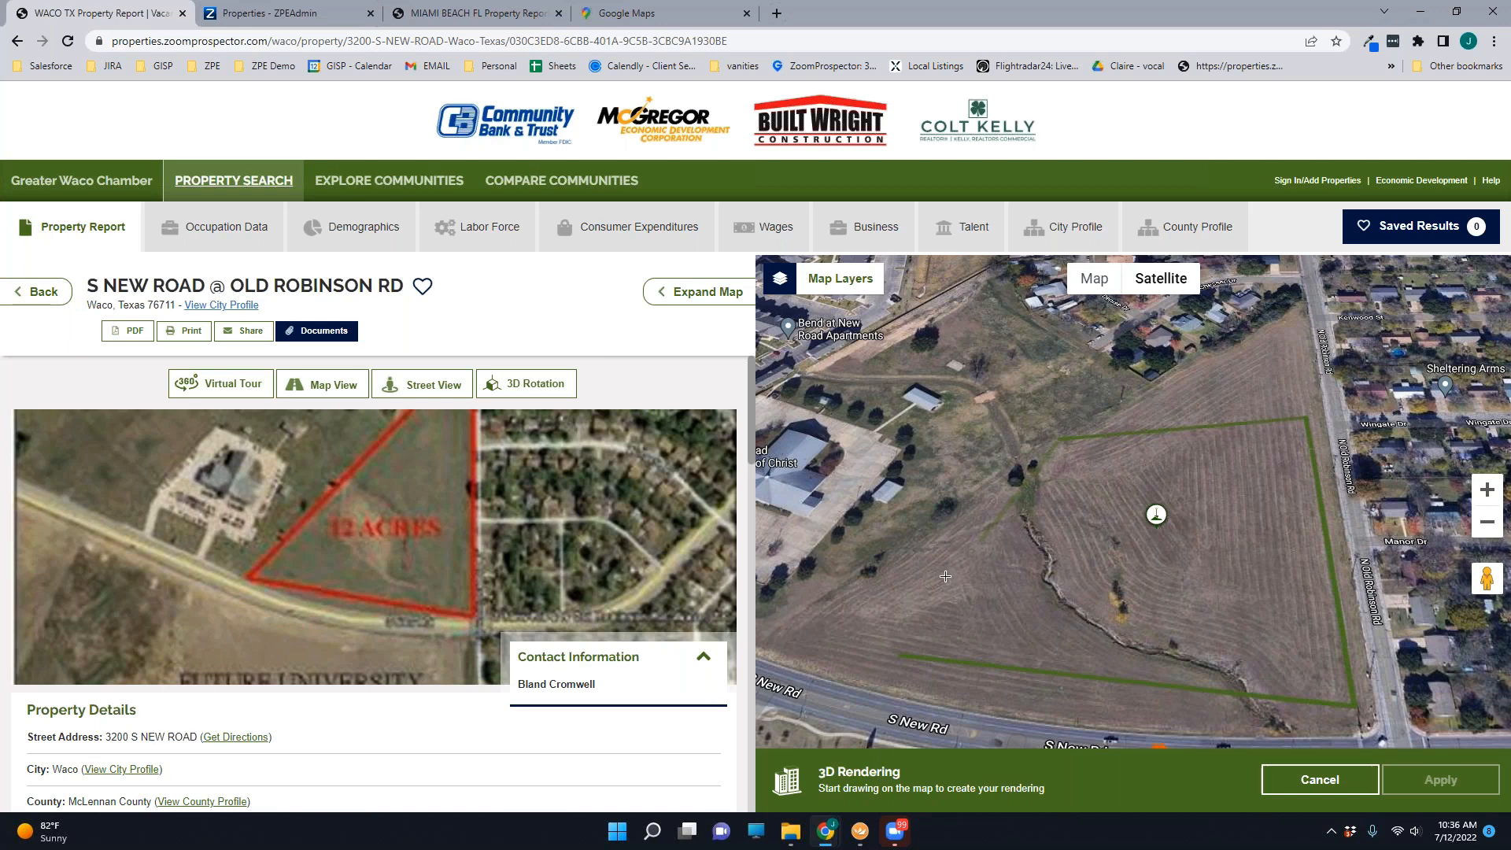
click(897, 656)
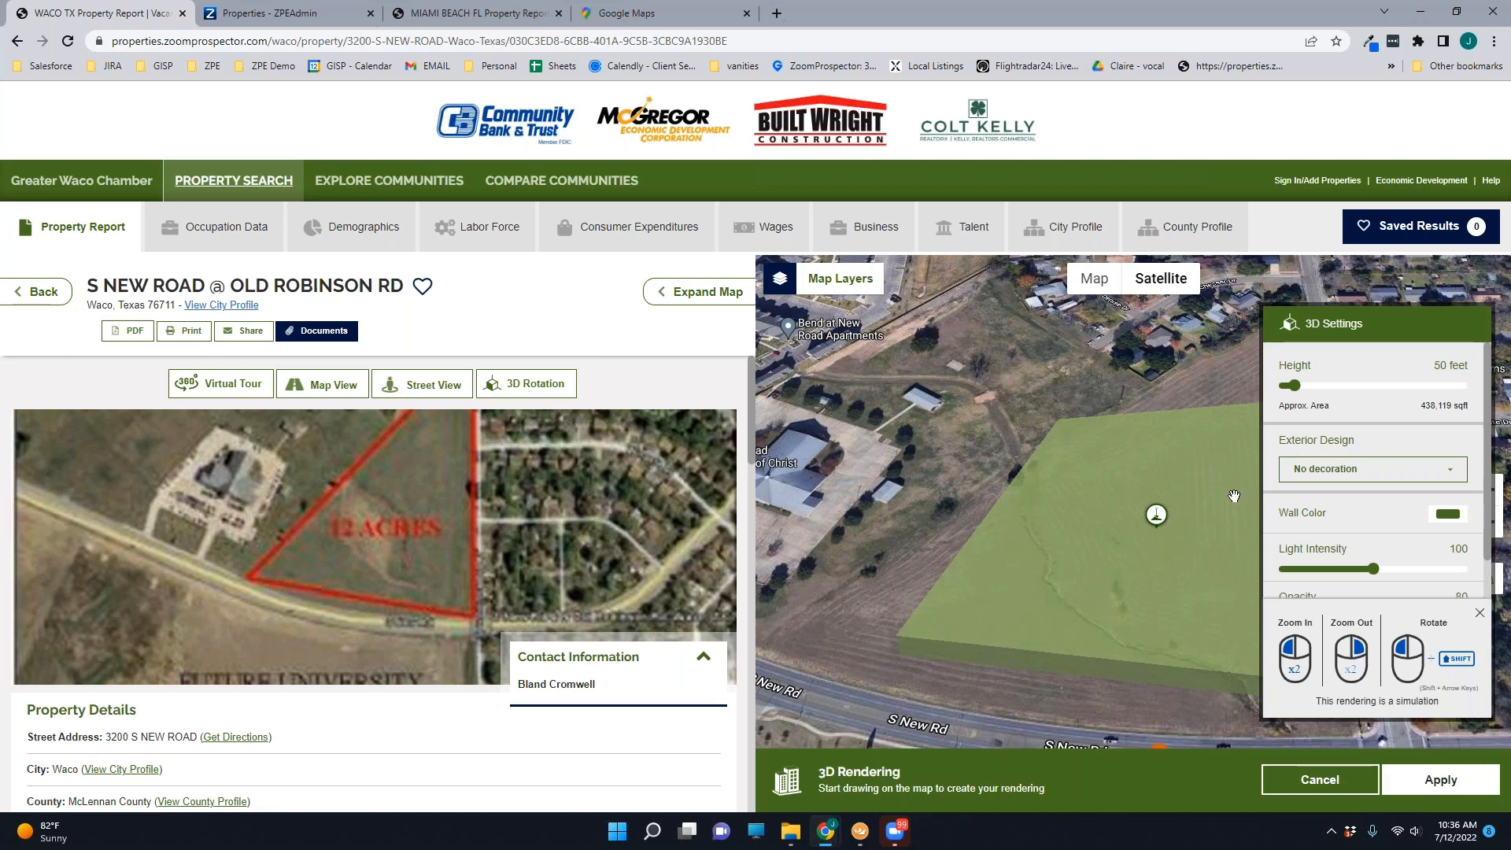
Step: Set the building height to 125 feet and its exterior design to Office and housing
drag(1293, 386, 1327, 403)
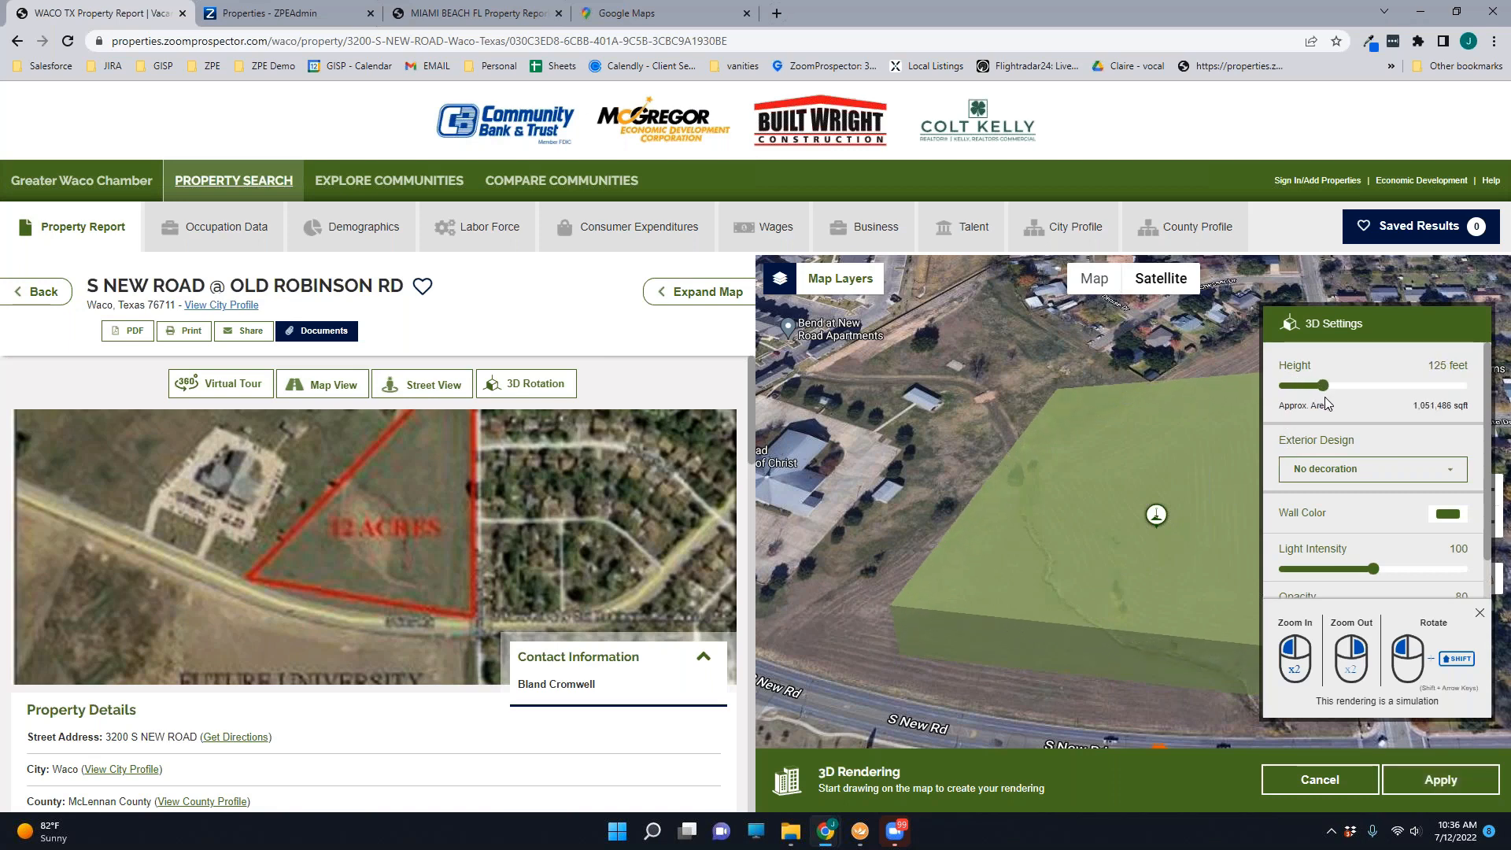
click(1350, 470)
scroll(1366, 551, down, 2)
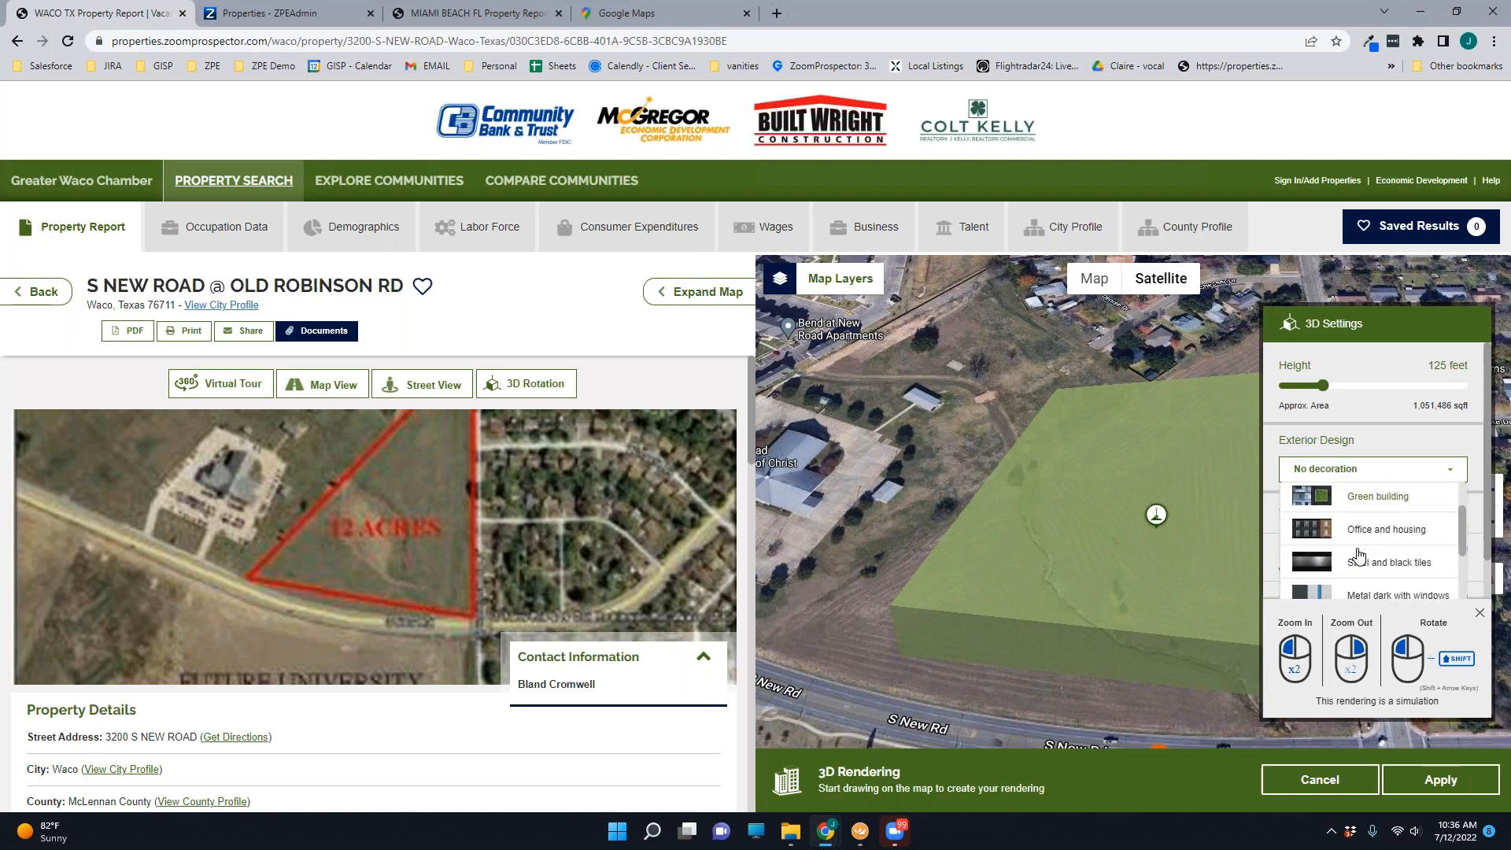
click(1400, 523)
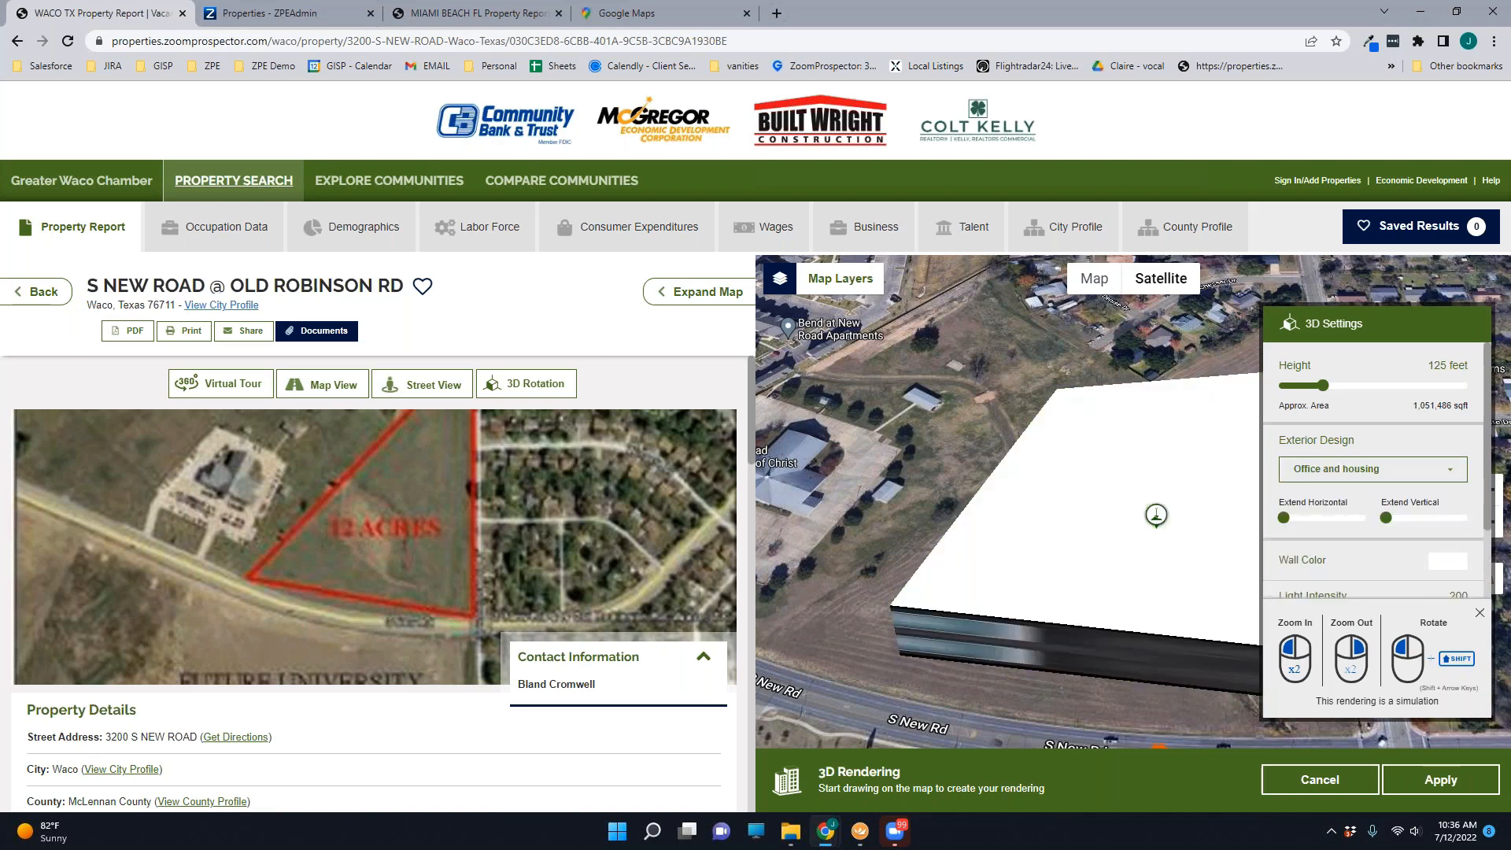
Step: Stretch the Office and housing facade horizontally to slightly past the middle of its range and review the remaining 3D settings
drag(1284, 518, 1385, 517)
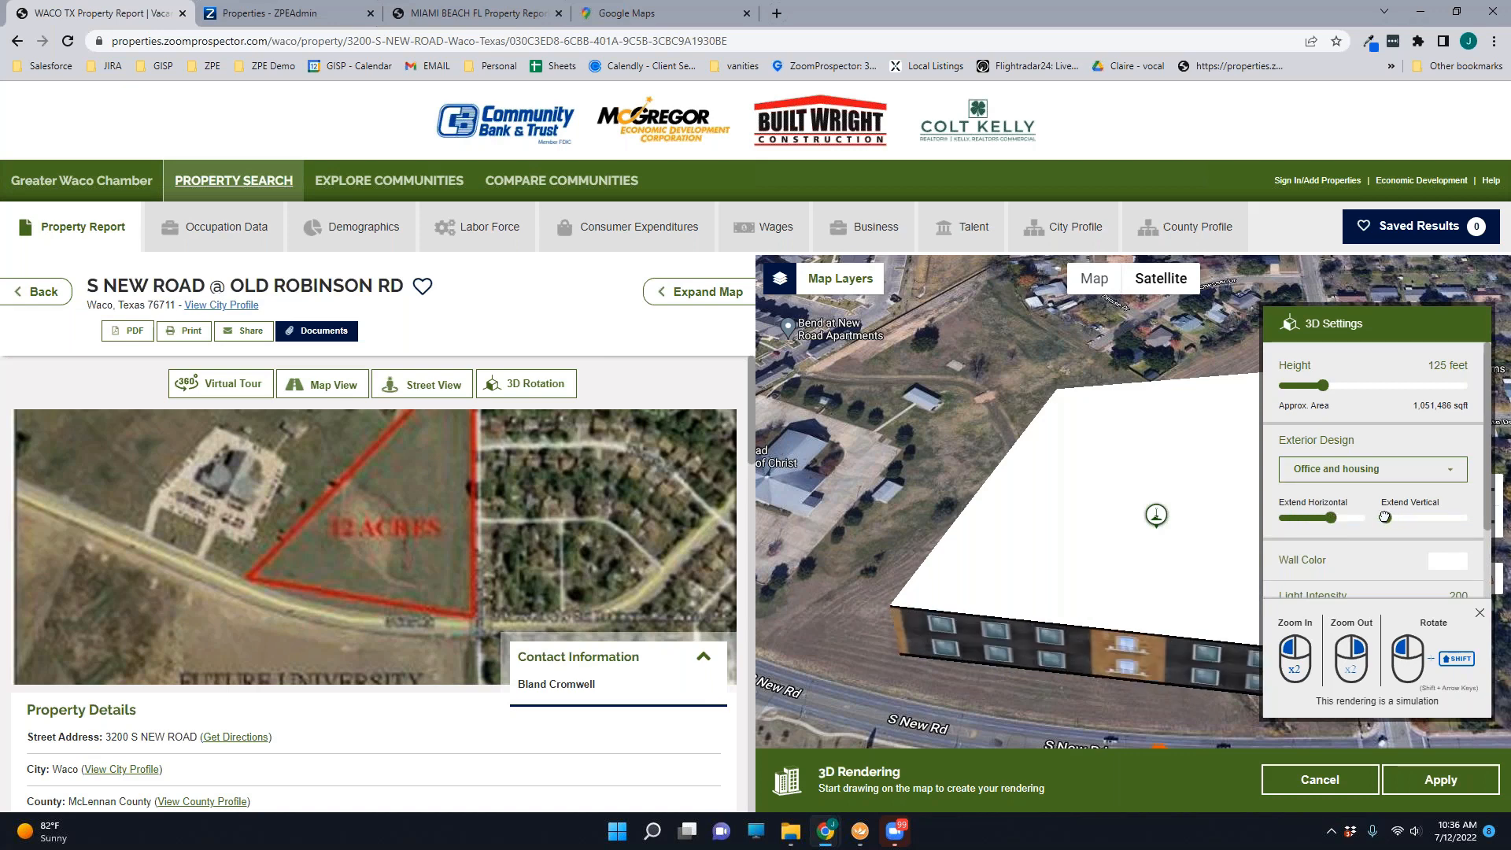
scroll(1405, 542, down, 2)
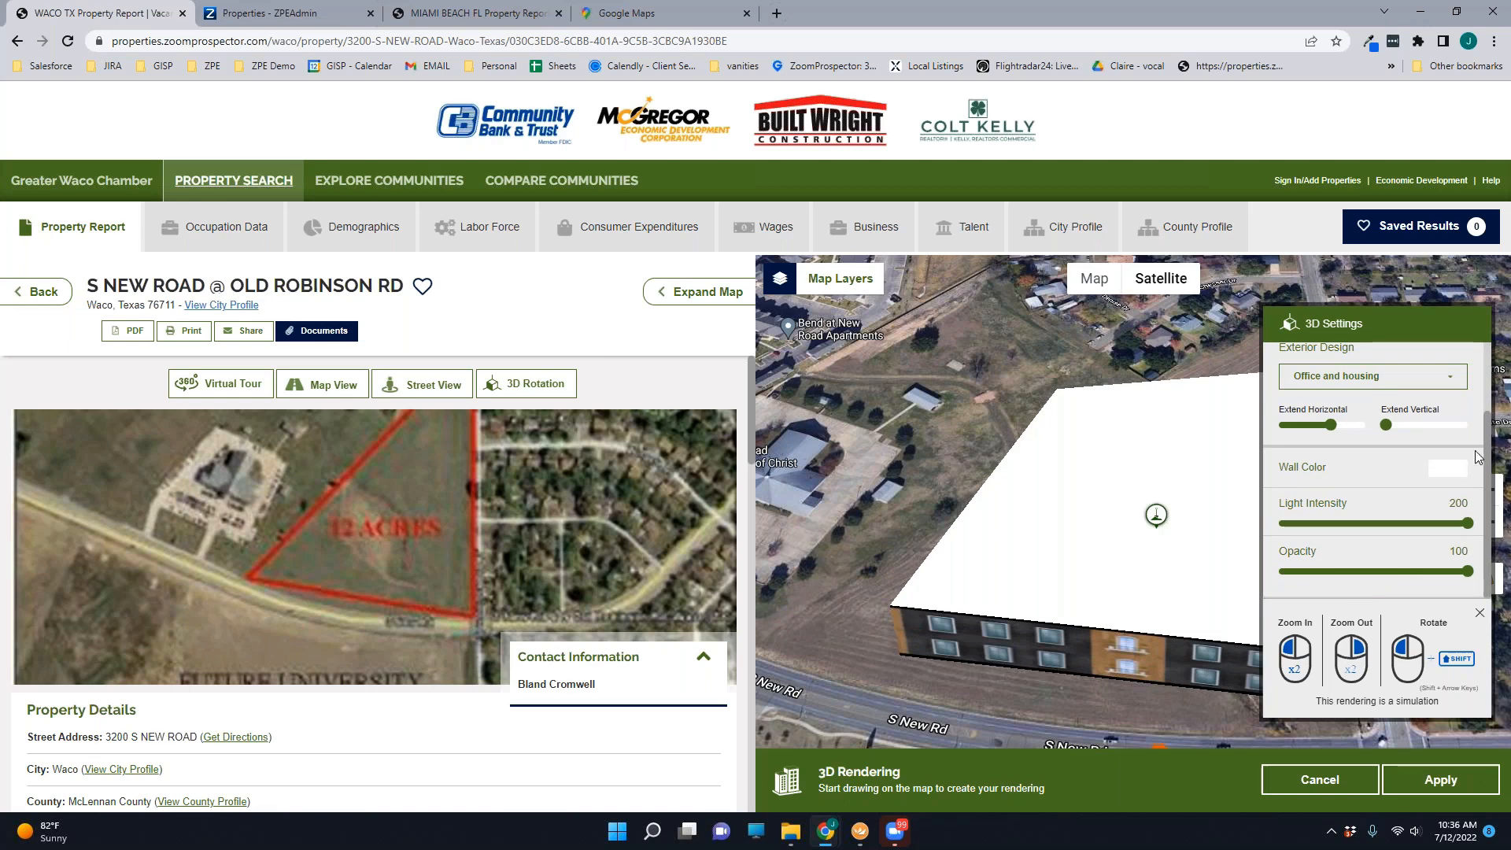
scroll(1483, 486, up, 2)
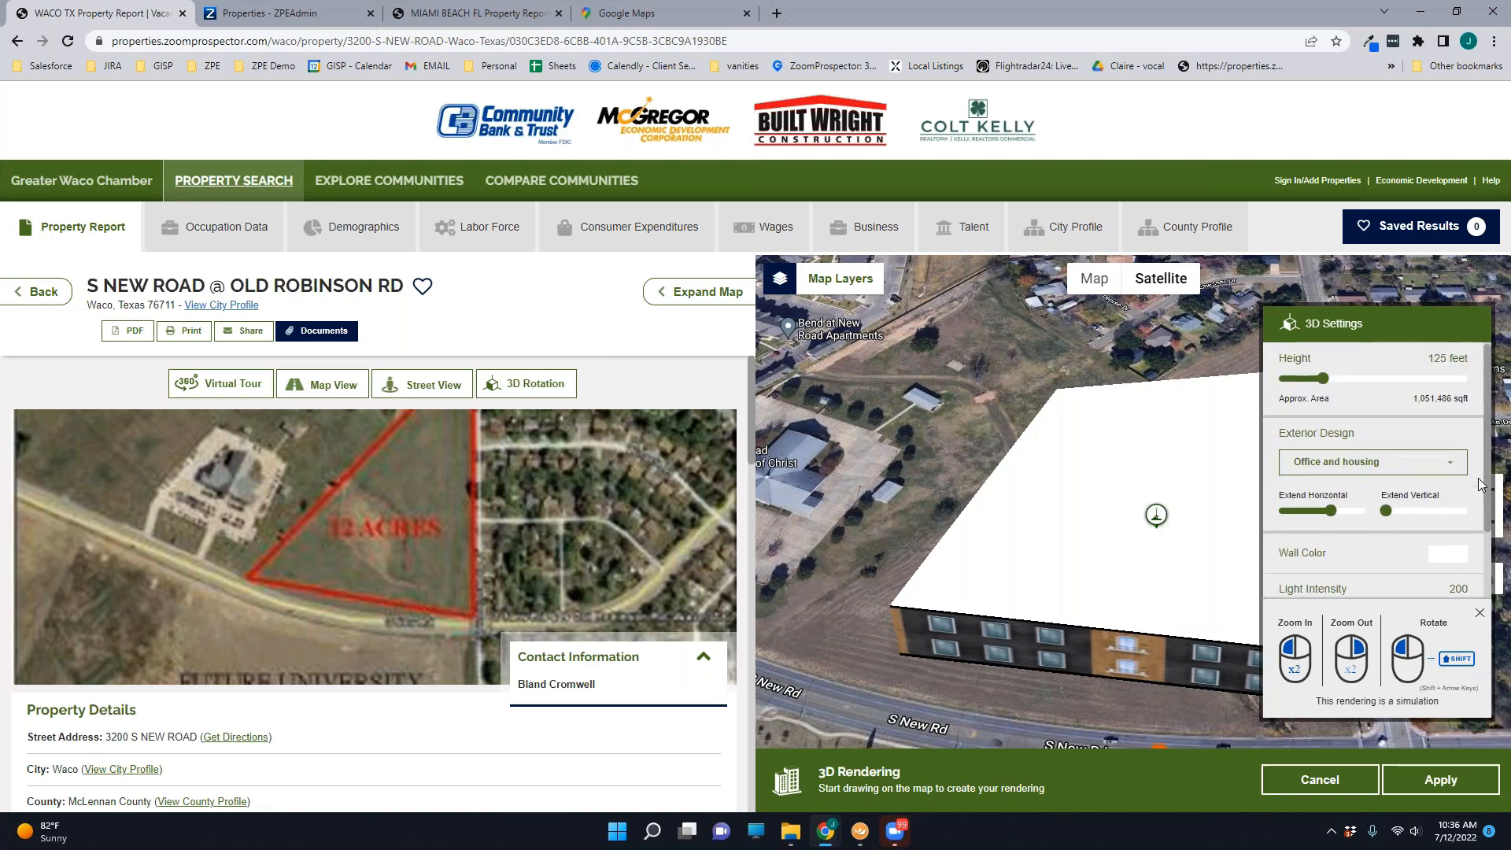
scroll(1483, 487, down, 2)
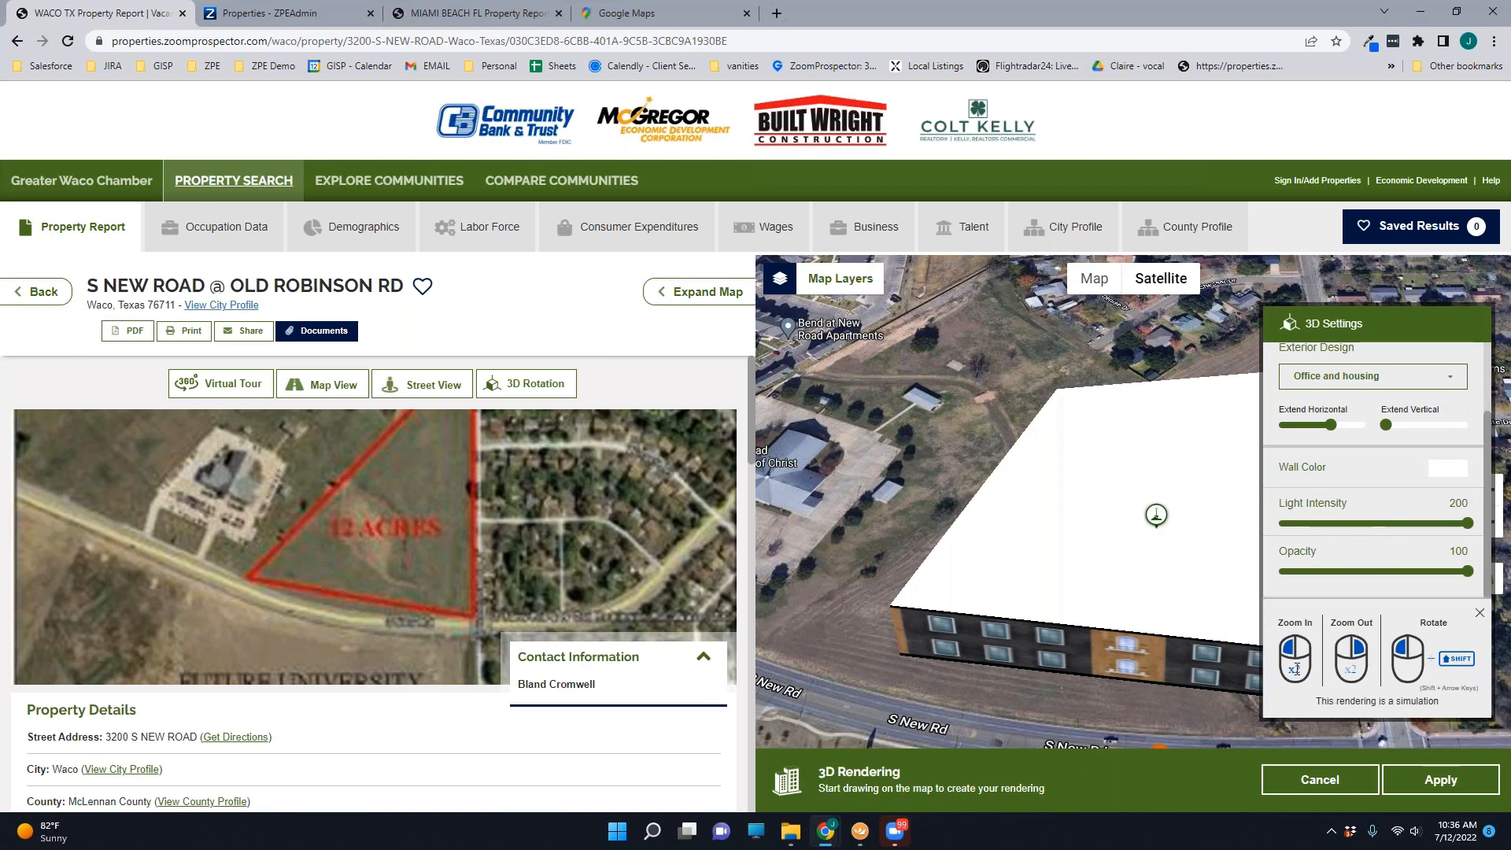
Step: Apply the 3D rendering and save it under the name Building 1
click(1451, 781)
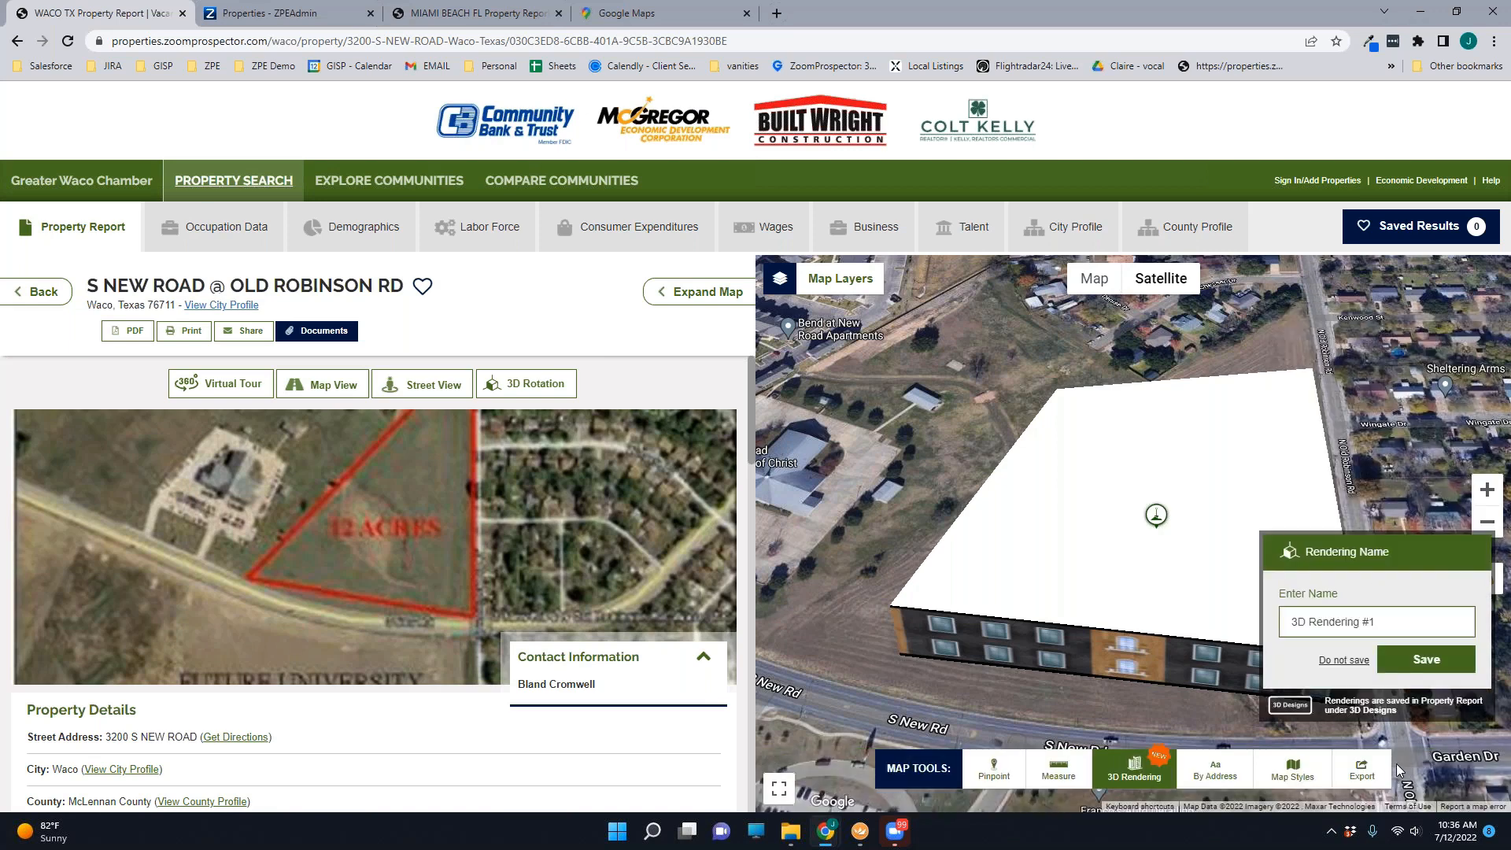
click(1392, 617)
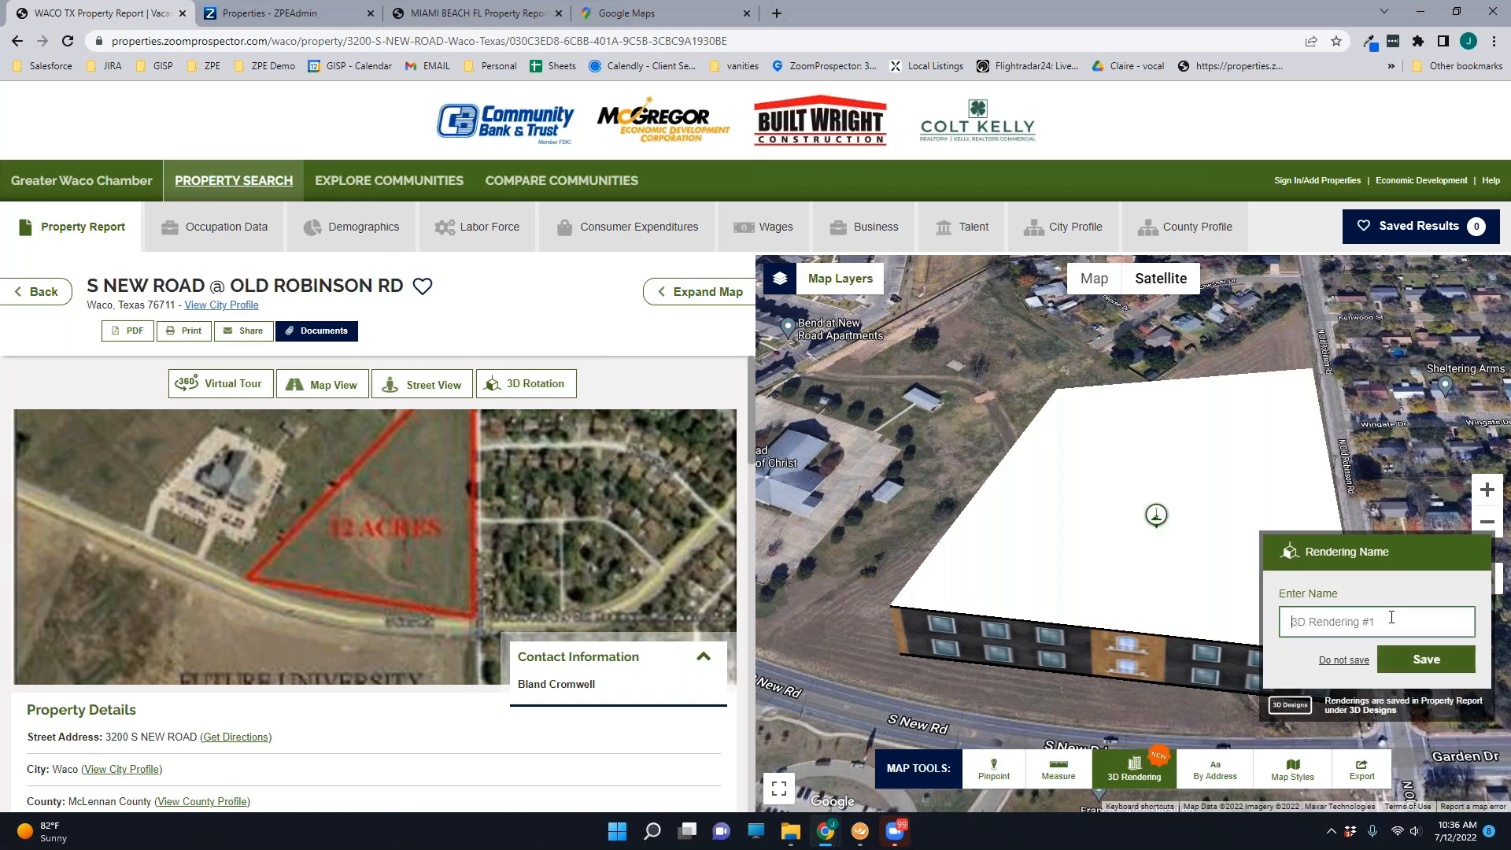
text(Building 1)
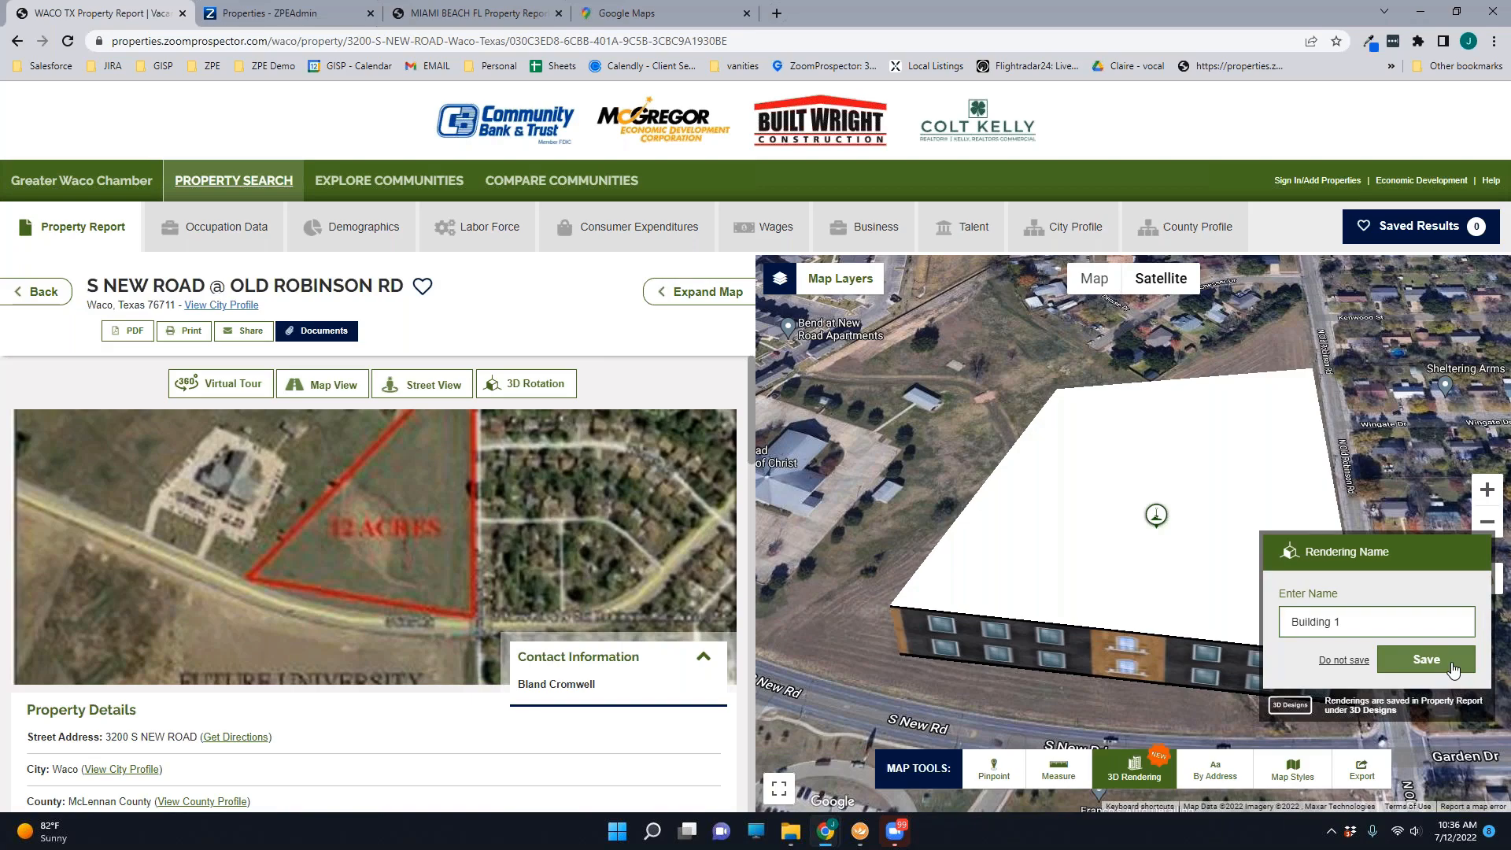
click(1452, 669)
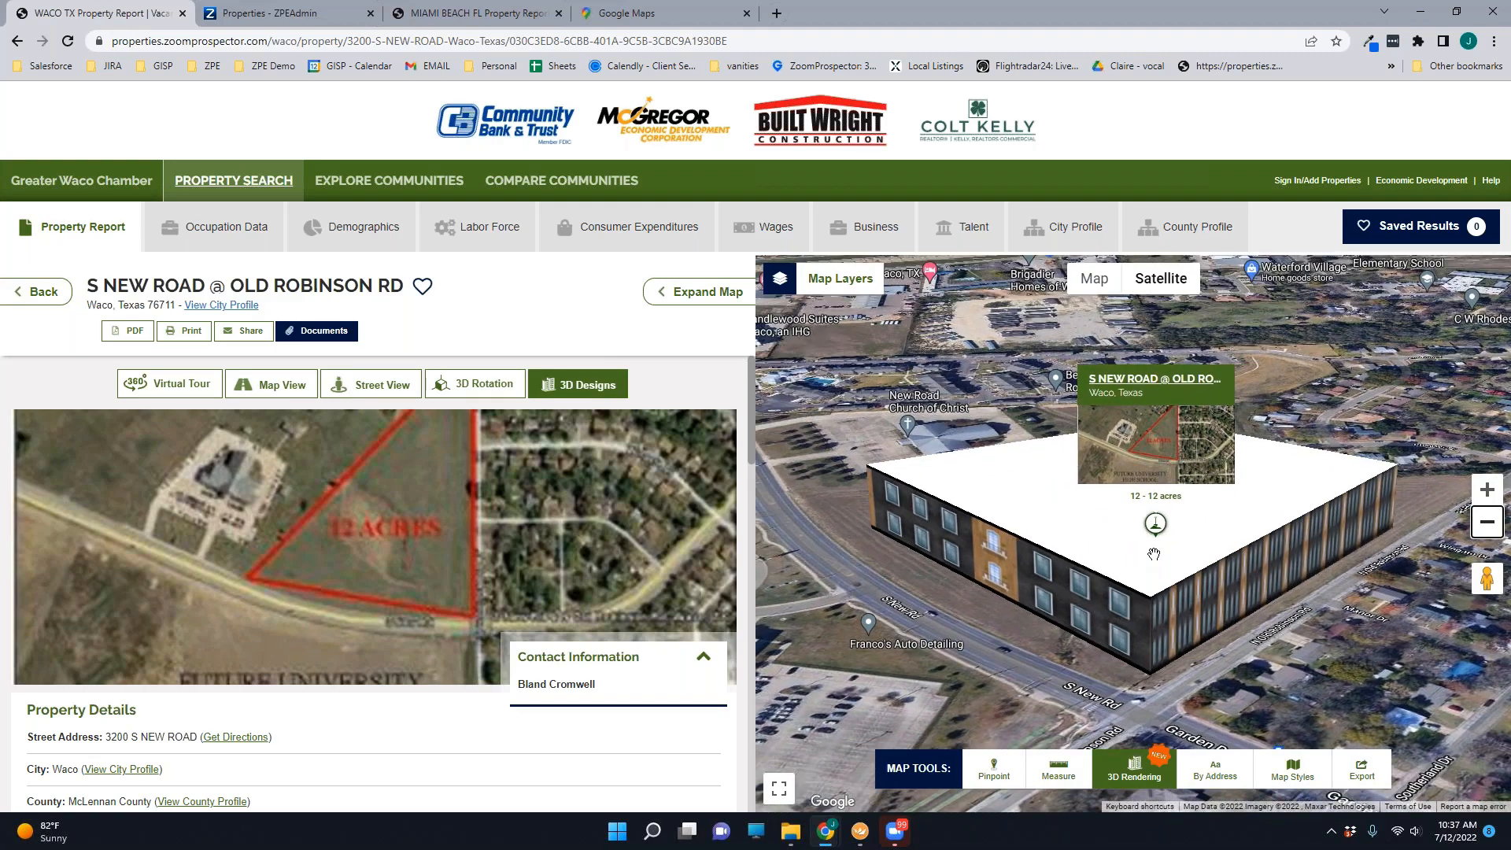
Step: View the Building 1 rendering on the plain road map and clear it from the map
click(1094, 279)
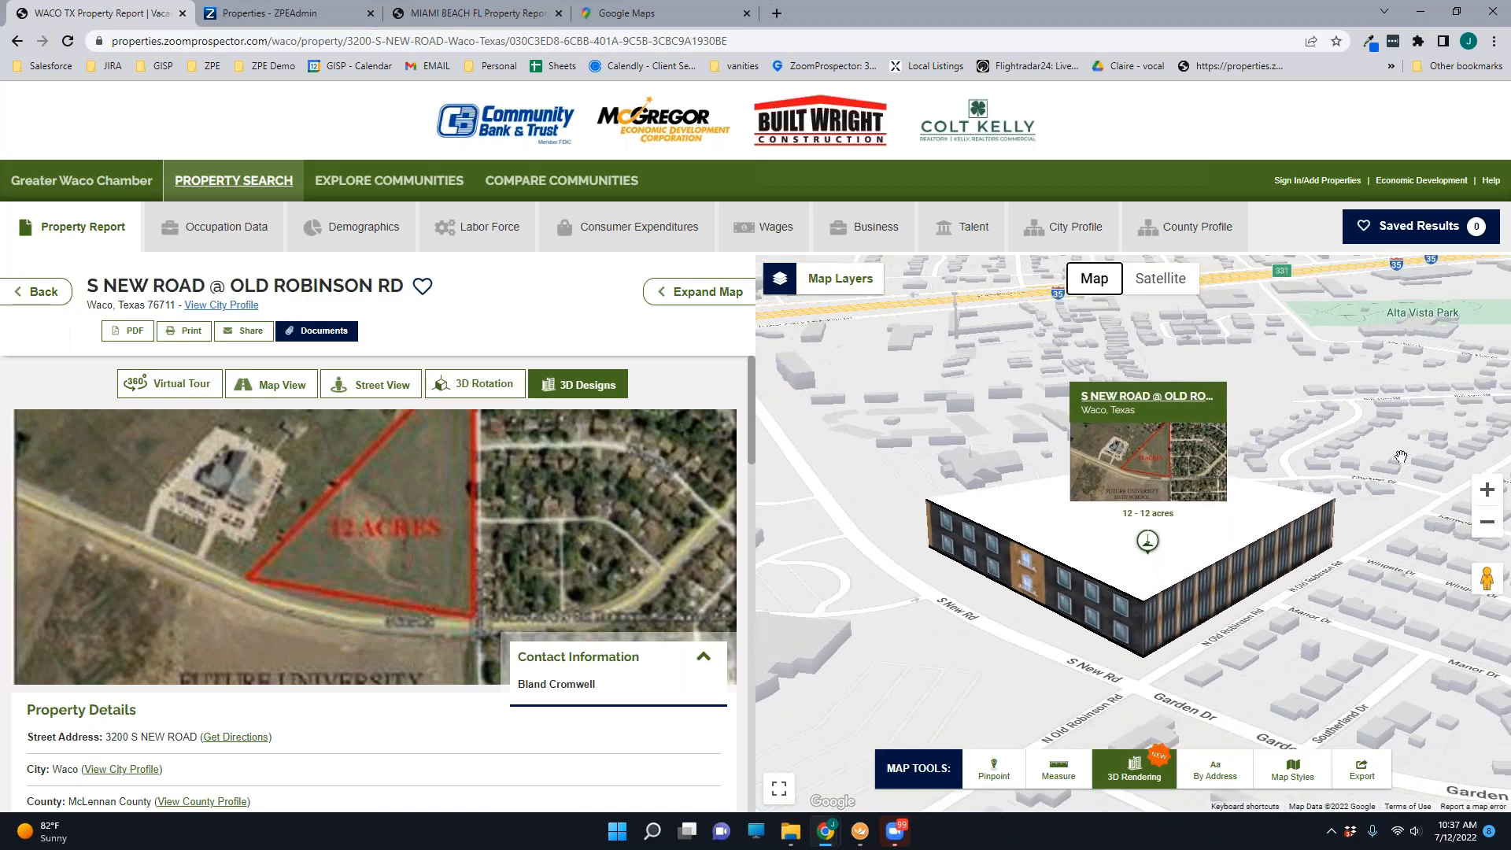
drag(1010, 584, 1022, 647)
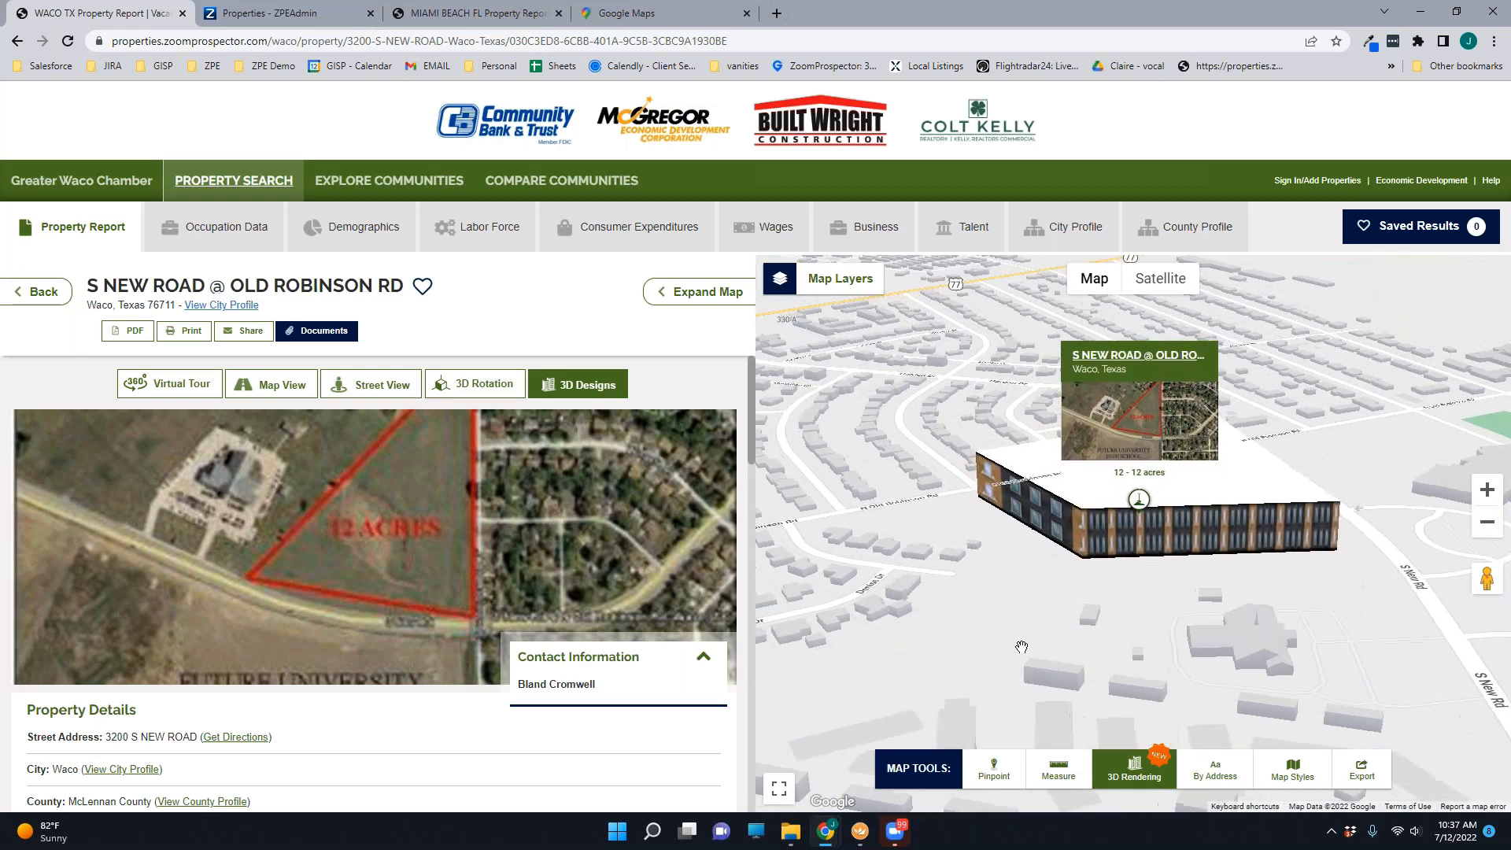
click(1142, 776)
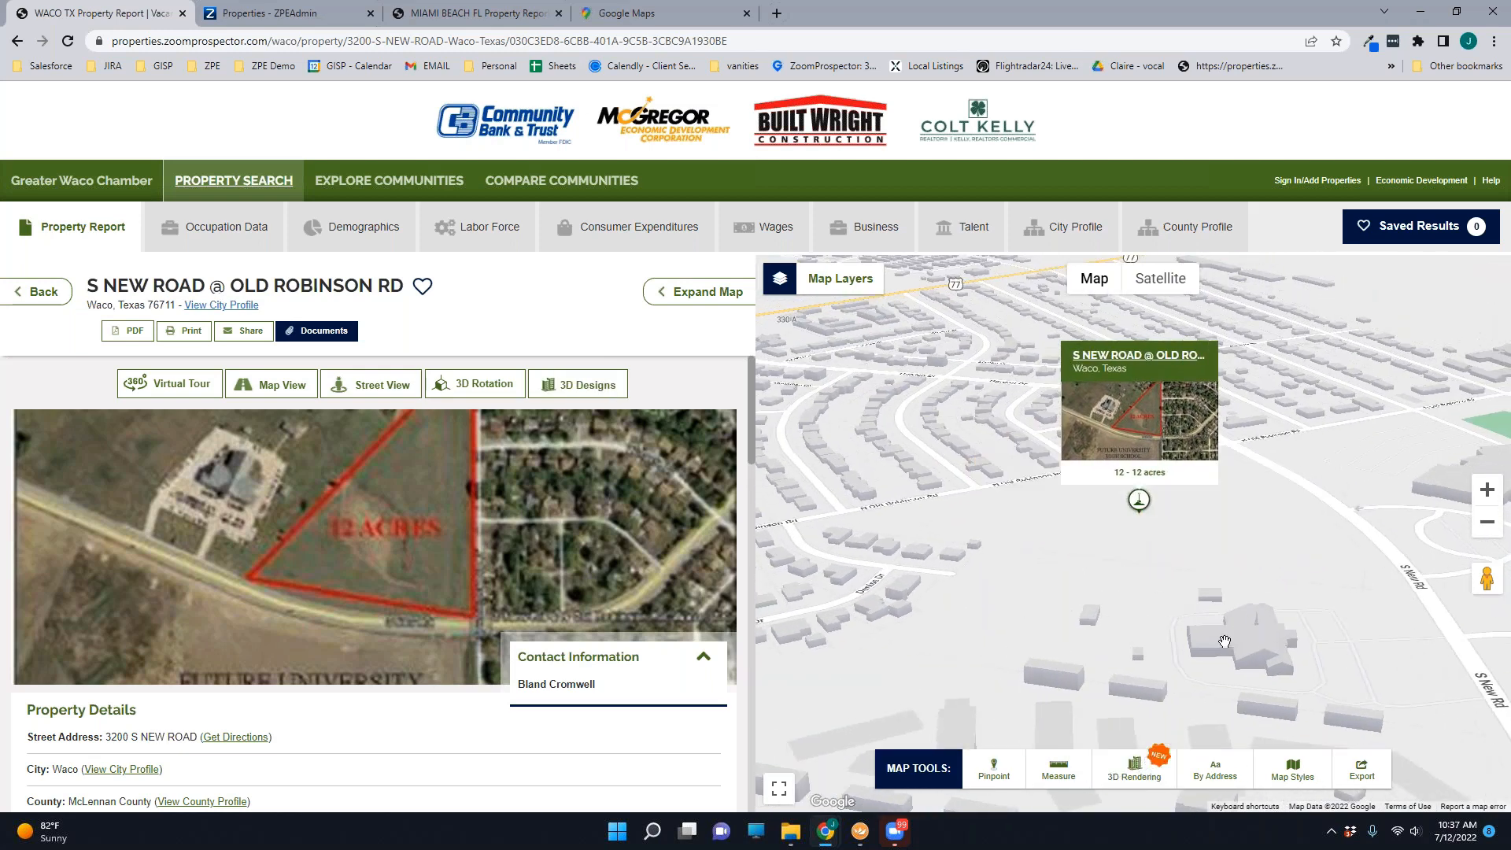
Step: Start a new 3D rendering on the satellite map and outline a four-sided footprint around the property marker beside N Old Robinson Rd
click(1131, 775)
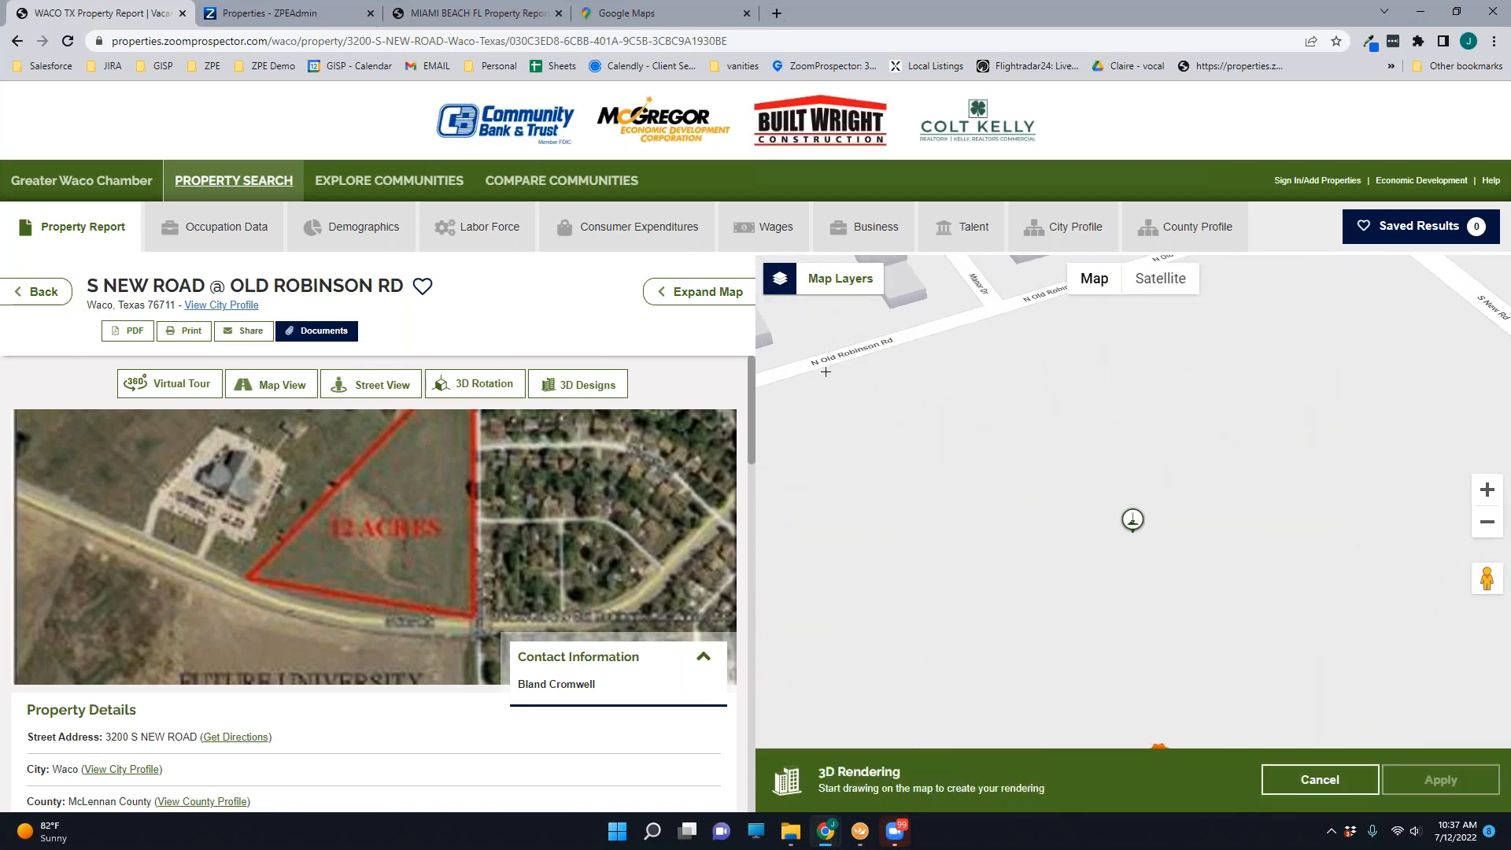
click(1161, 278)
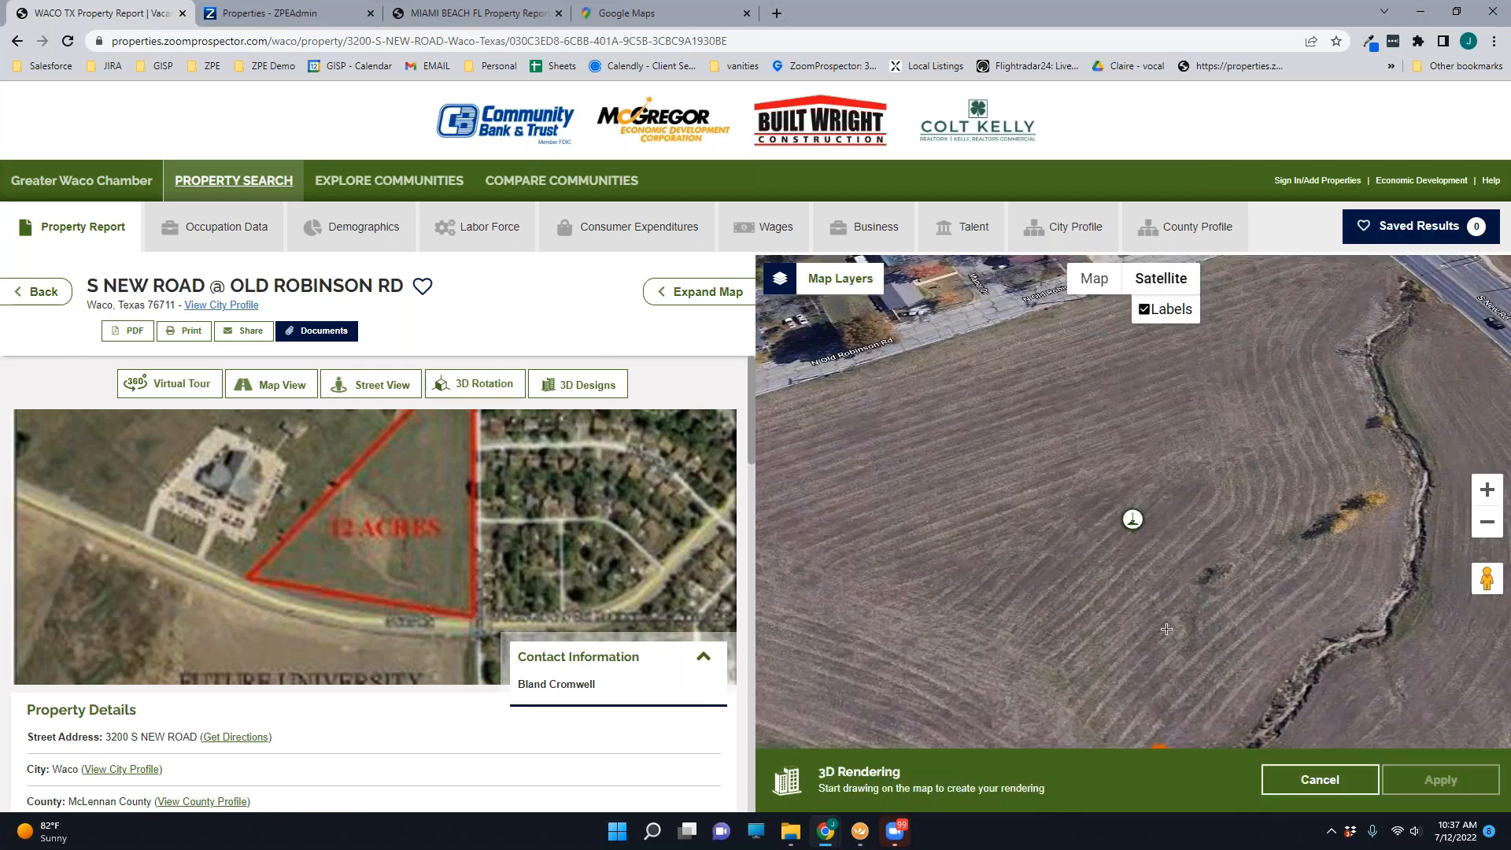
click(1204, 309)
click(1372, 574)
click(1036, 684)
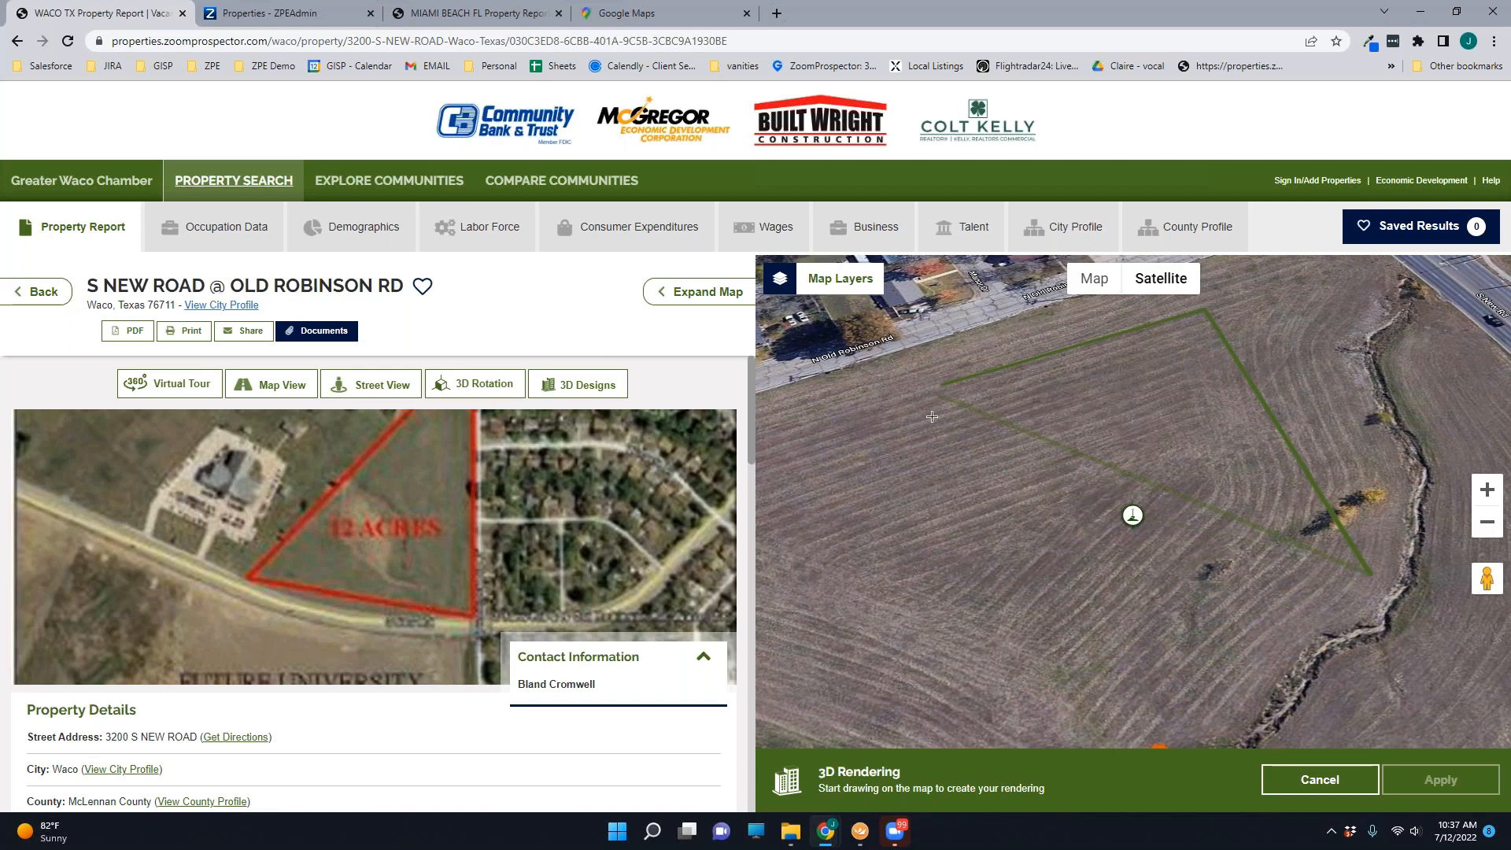
click(1068, 658)
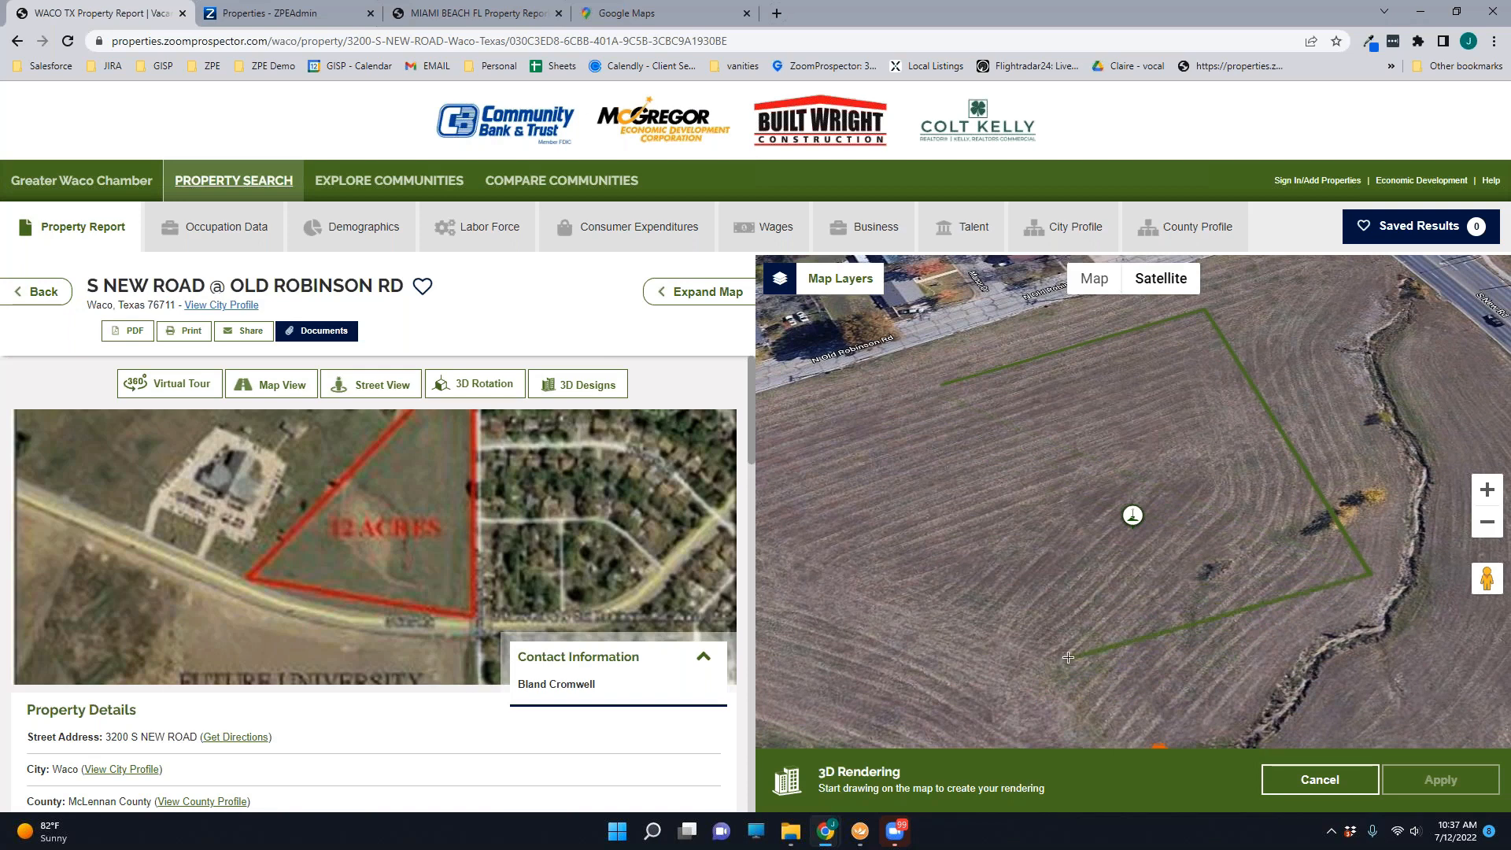
click(950, 388)
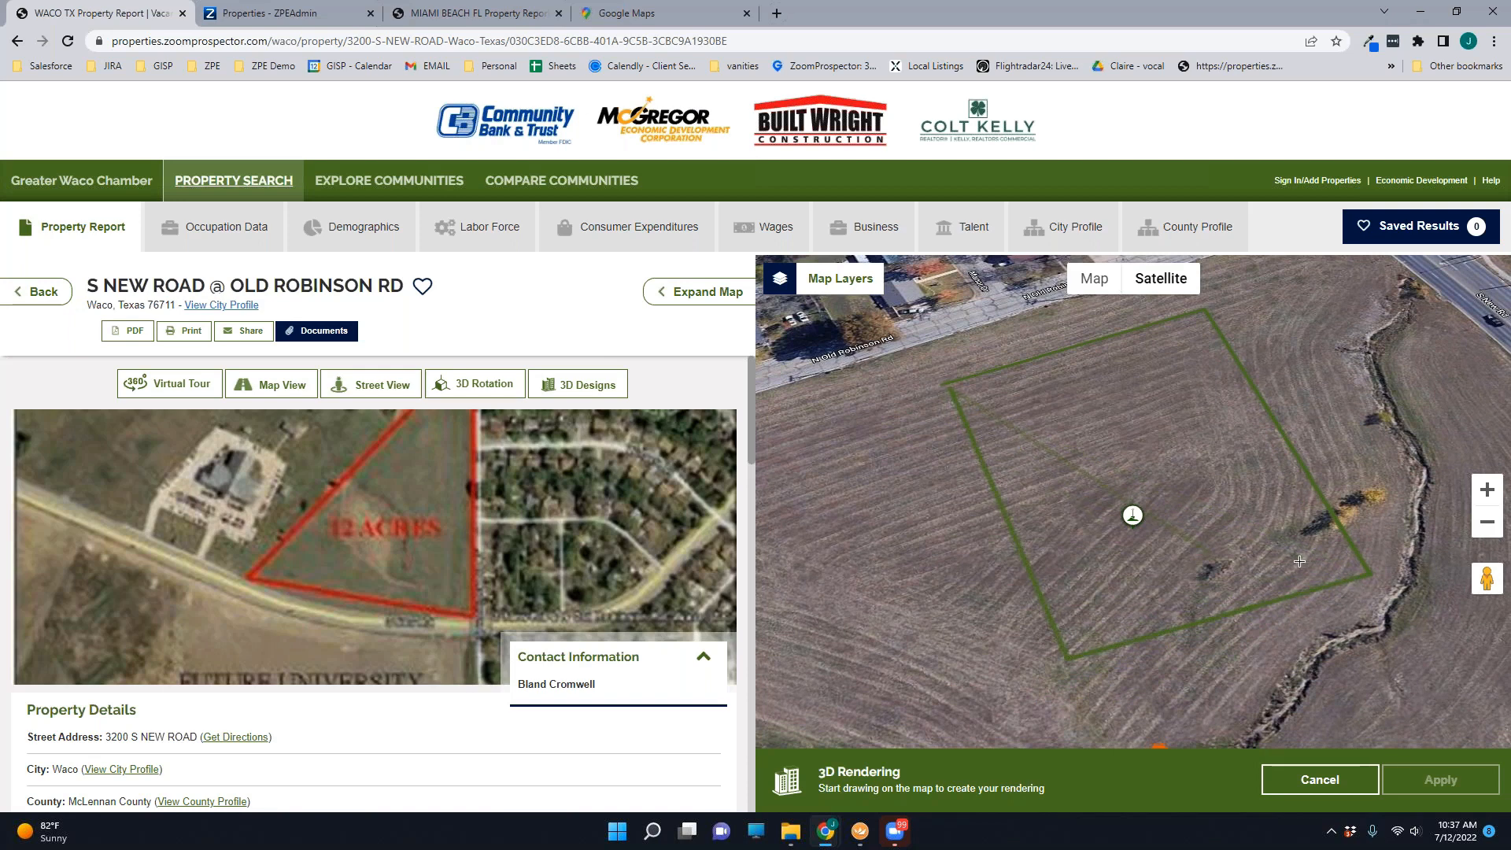
double_click(963, 392)
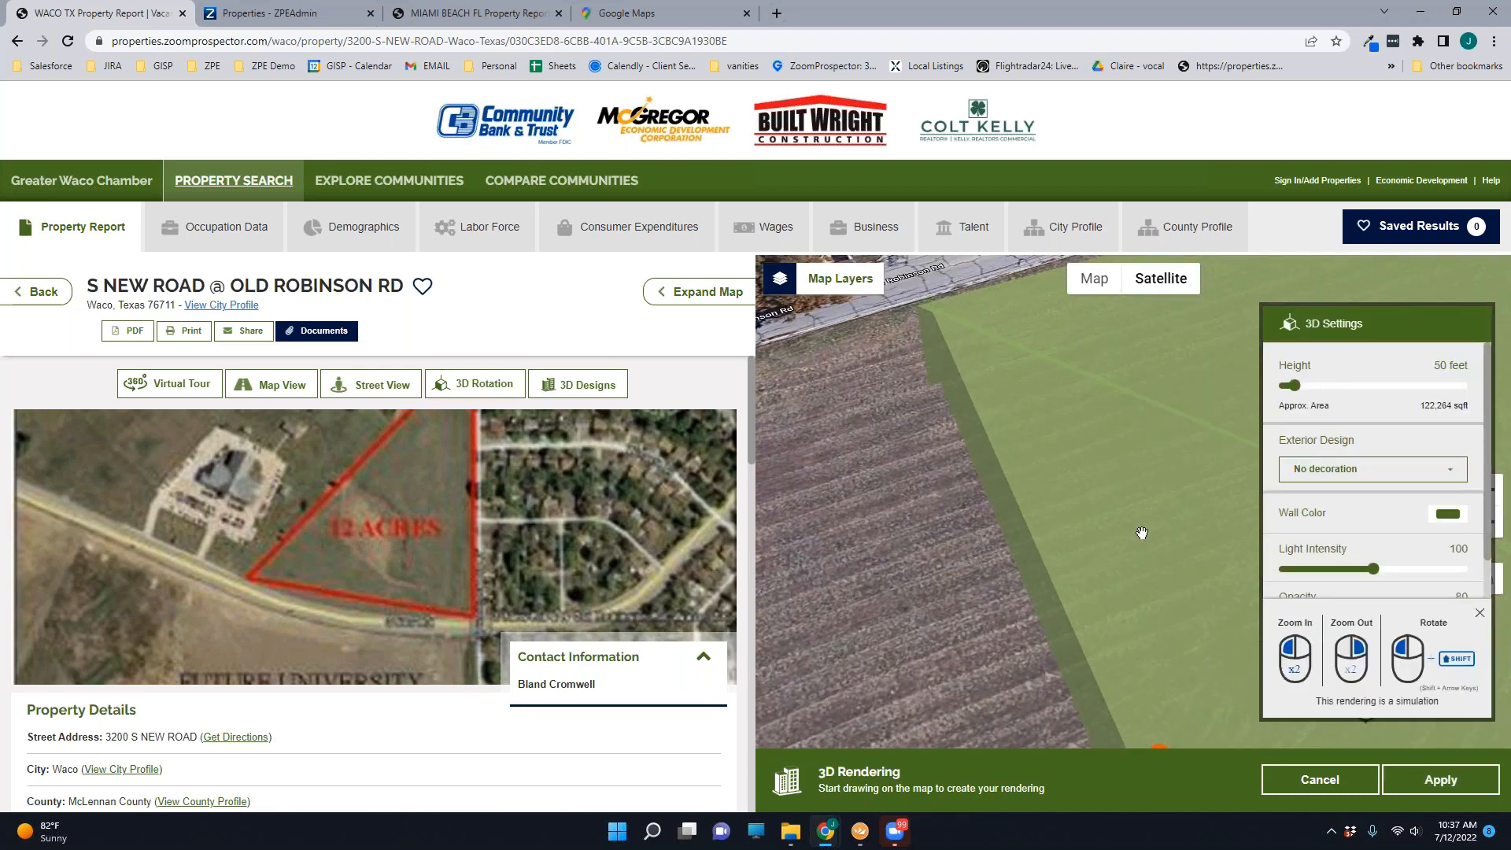
Step: Set the new building's exterior design to Toy bricks
scroll(1144, 577, down, 2)
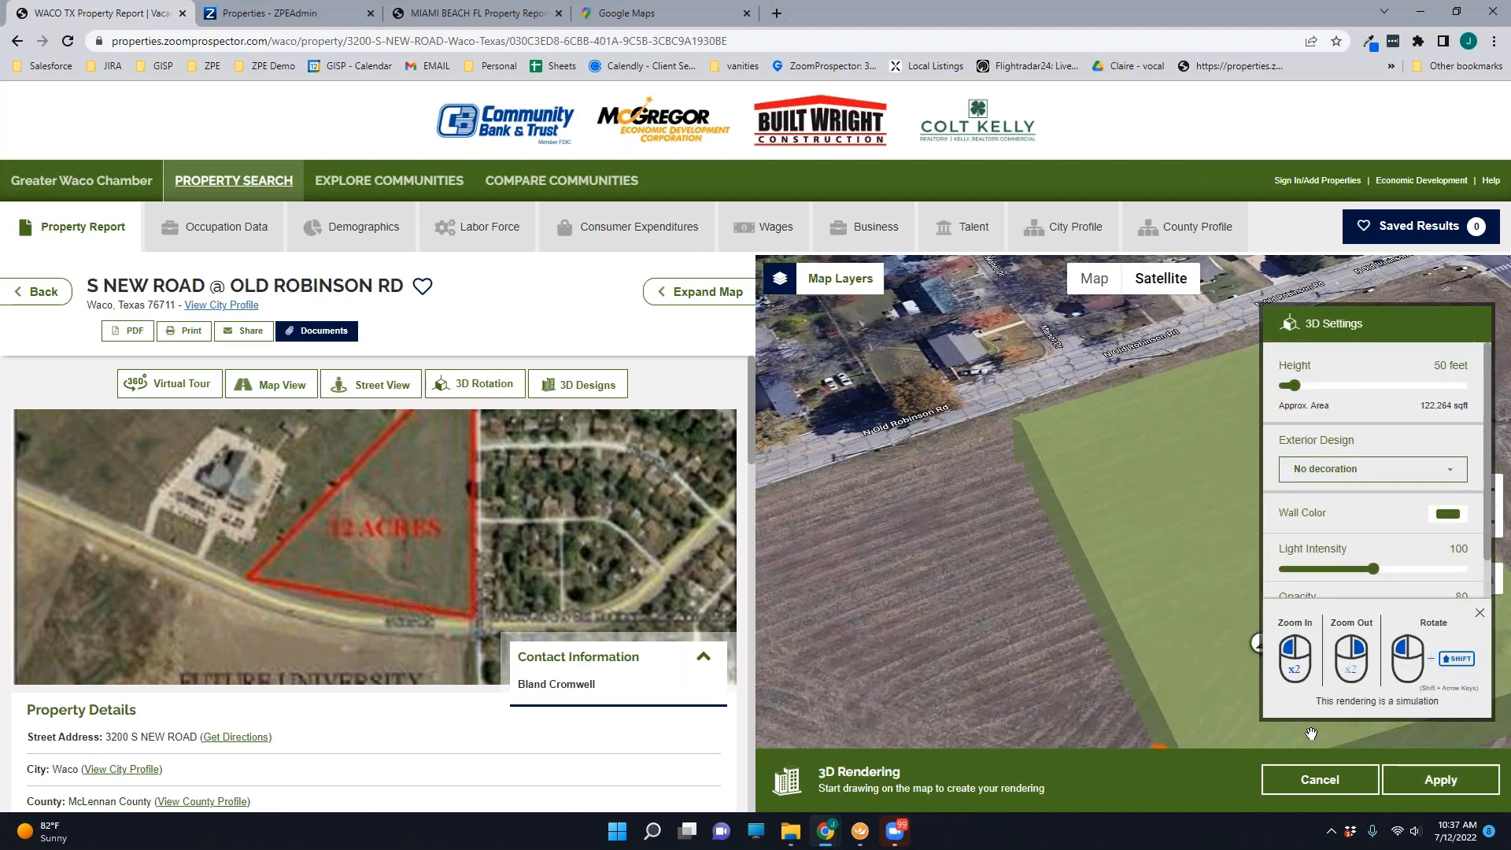
click(1340, 473)
scroll(1365, 551, down, 2)
click(1366, 562)
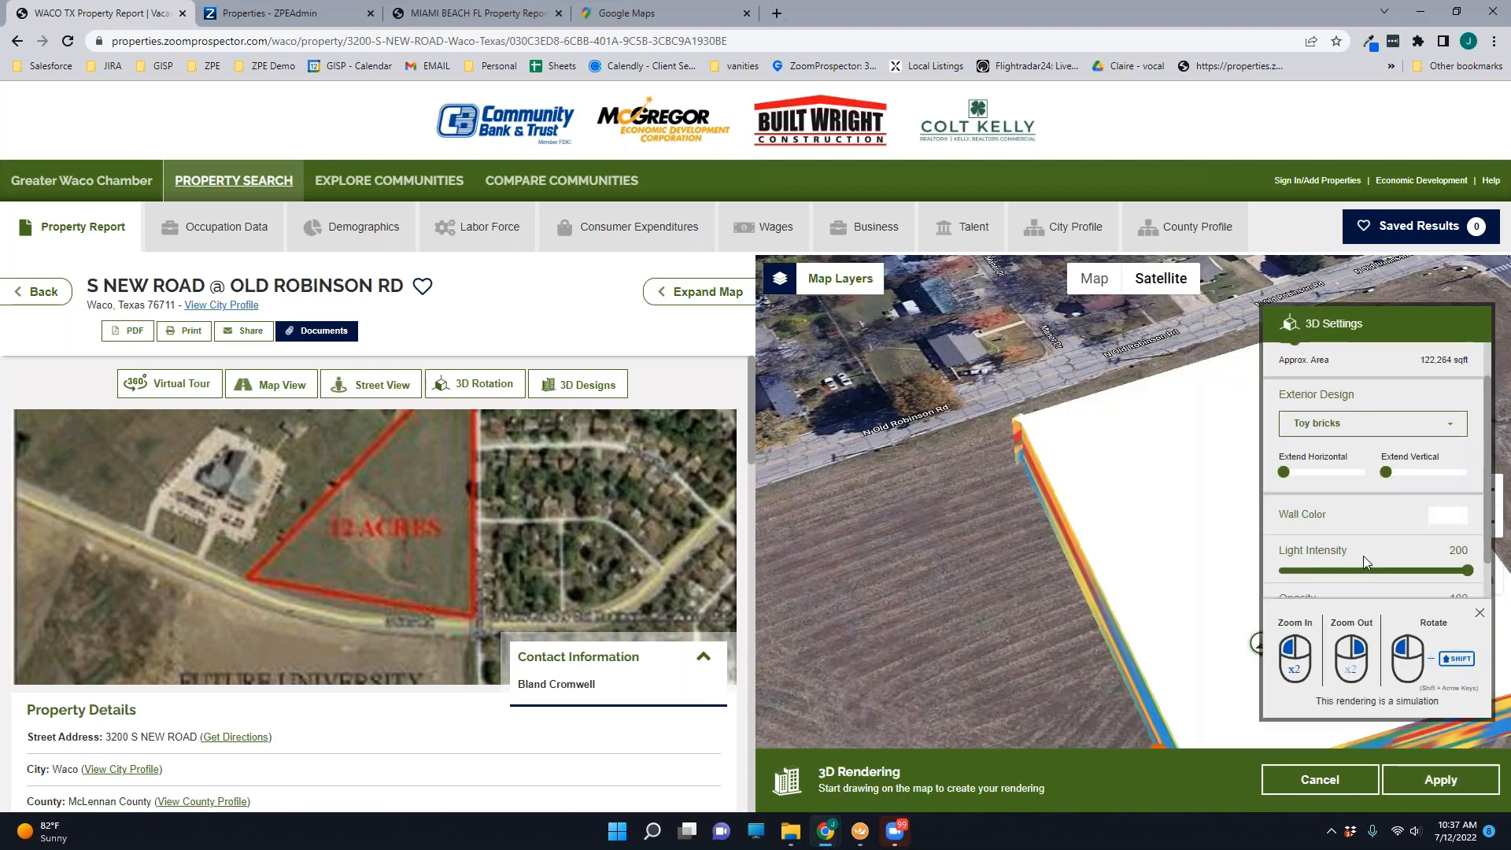
Step: Stretch the Toy bricks pattern horizontally to about a quarter of its range and apply the rendering
scroll(1497, 513, down, 1)
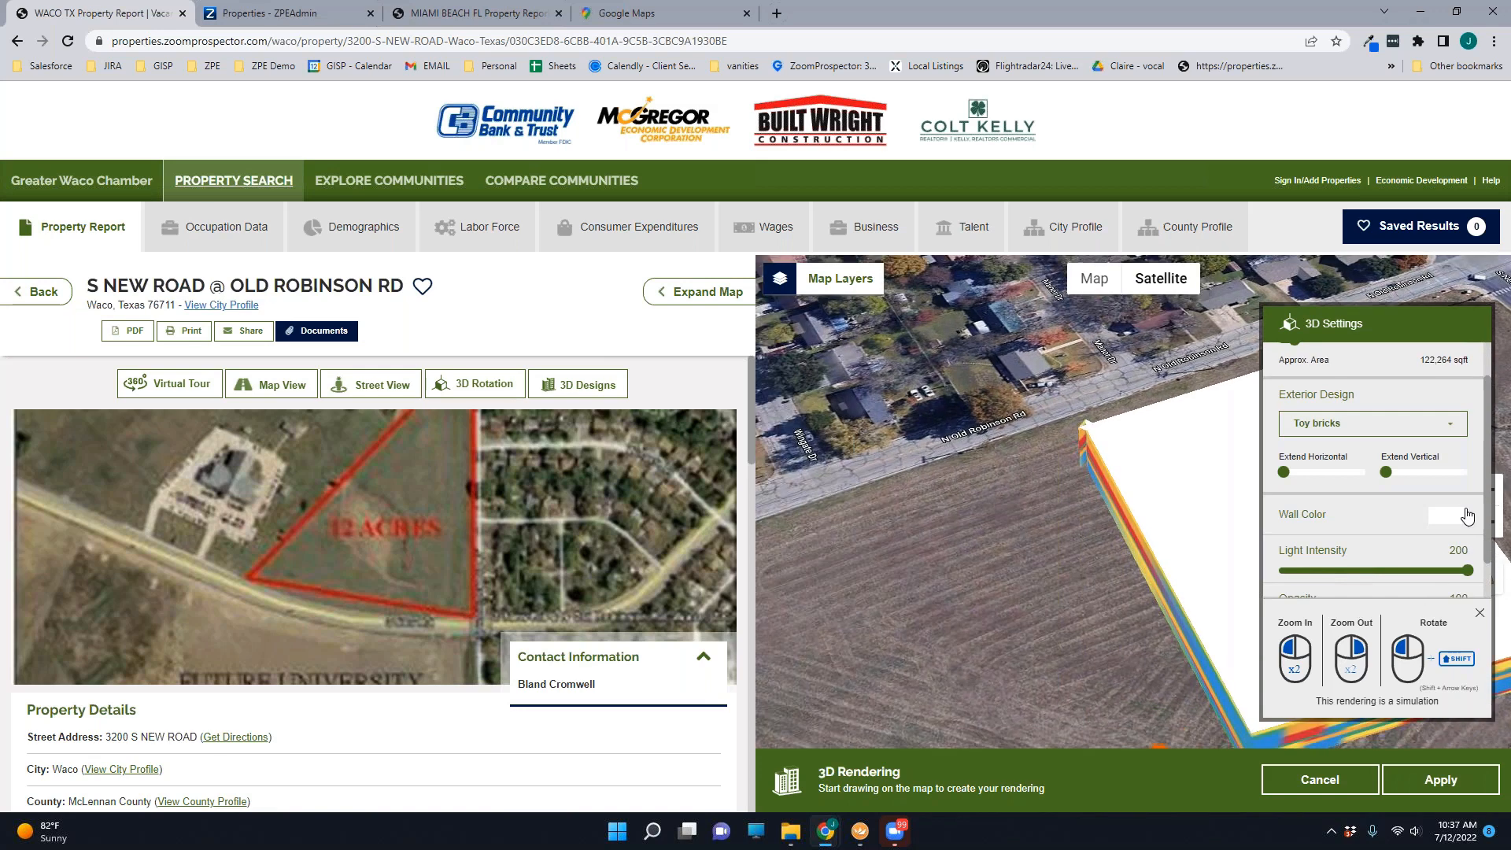
drag(1486, 499, 1487, 497)
drag(1284, 475, 1301, 475)
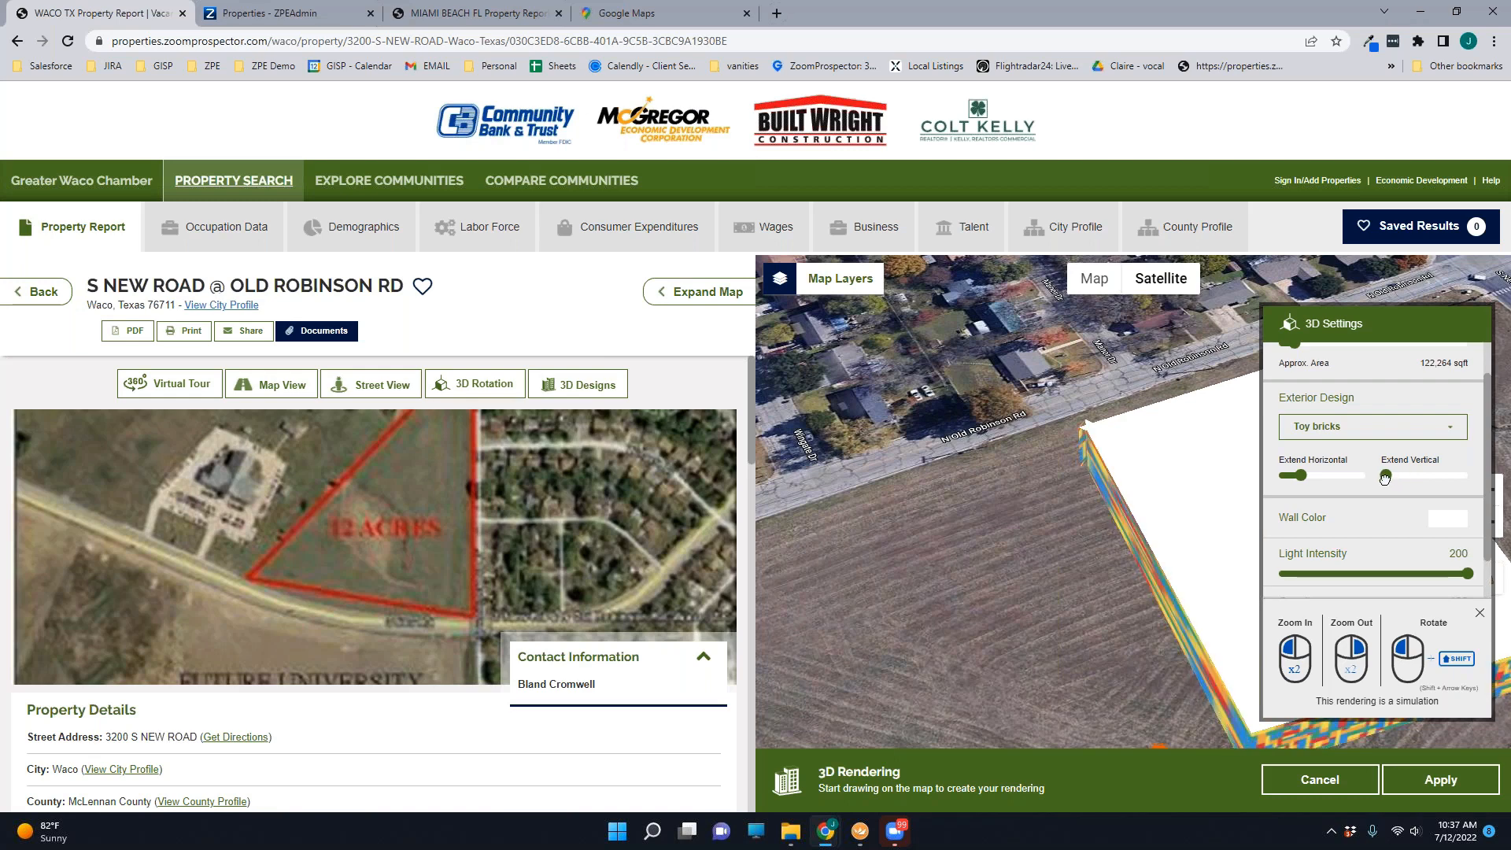
click(1443, 795)
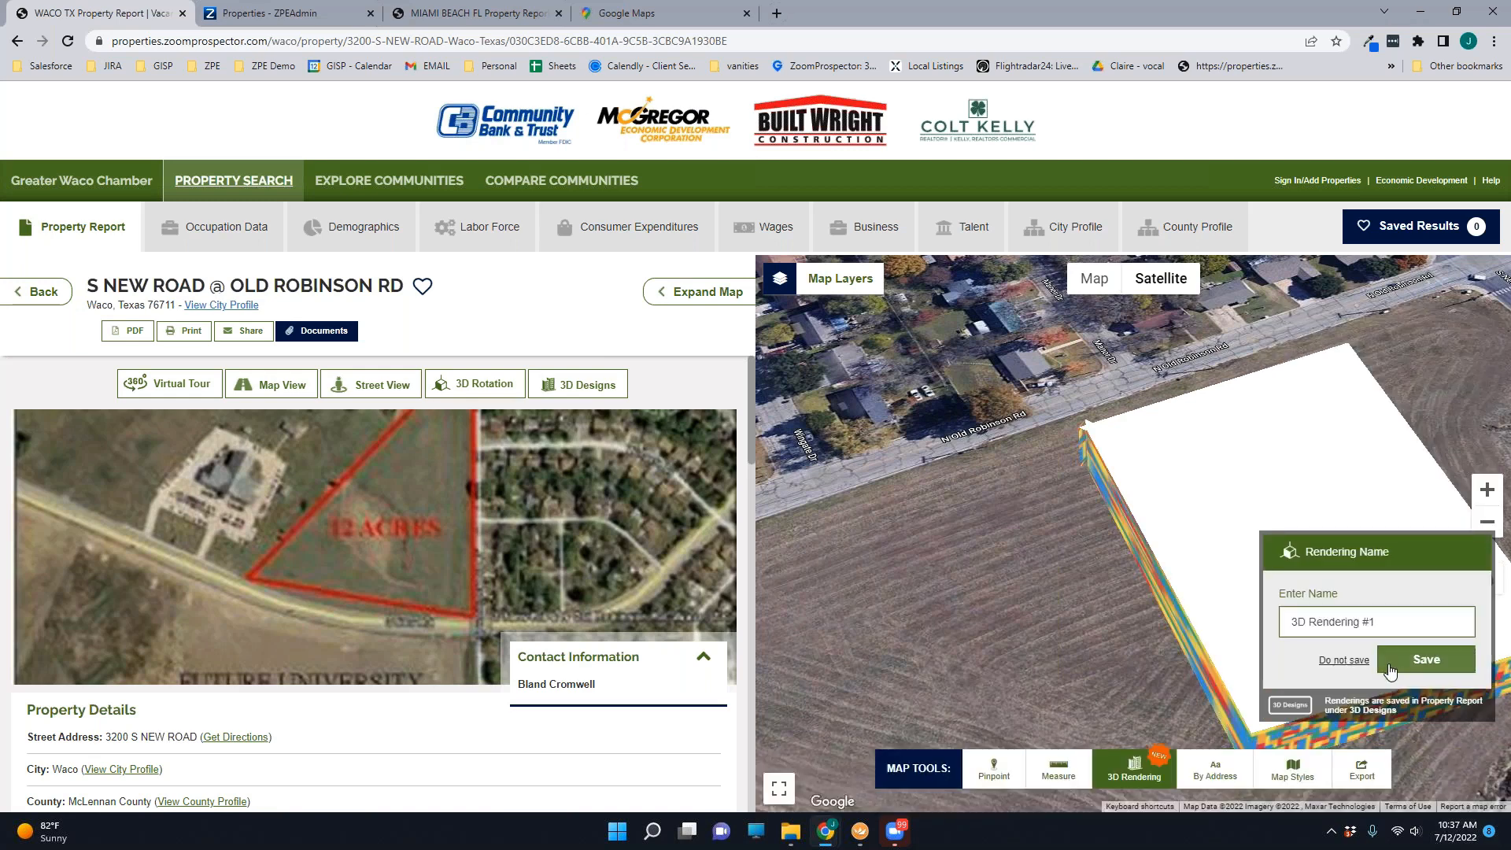
Step: Save the rendering under the name Building 2 and view the property report's sharing link
text(Building 2)
click(1453, 665)
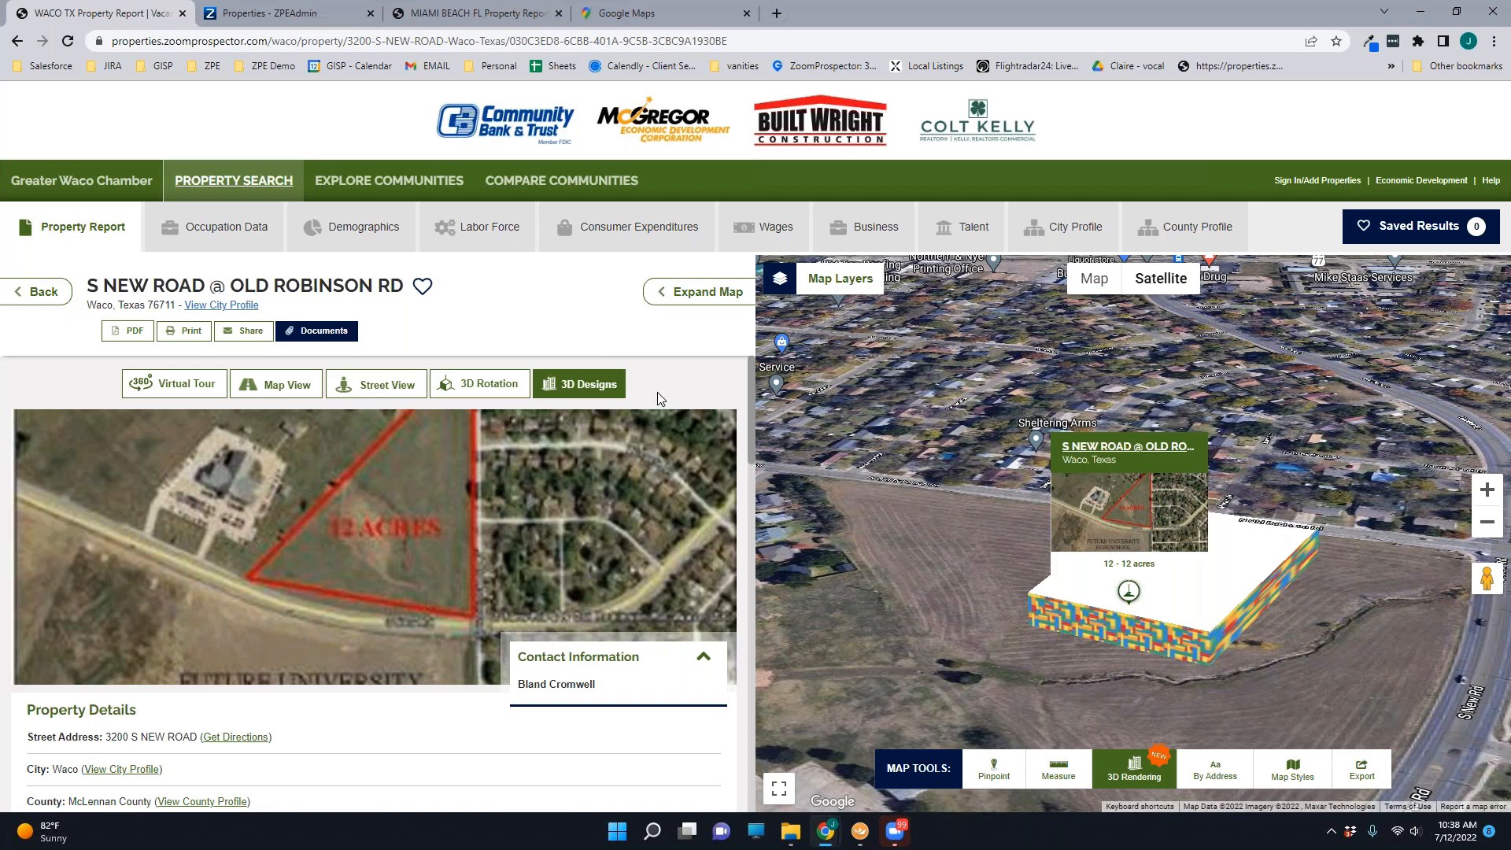
click(244, 332)
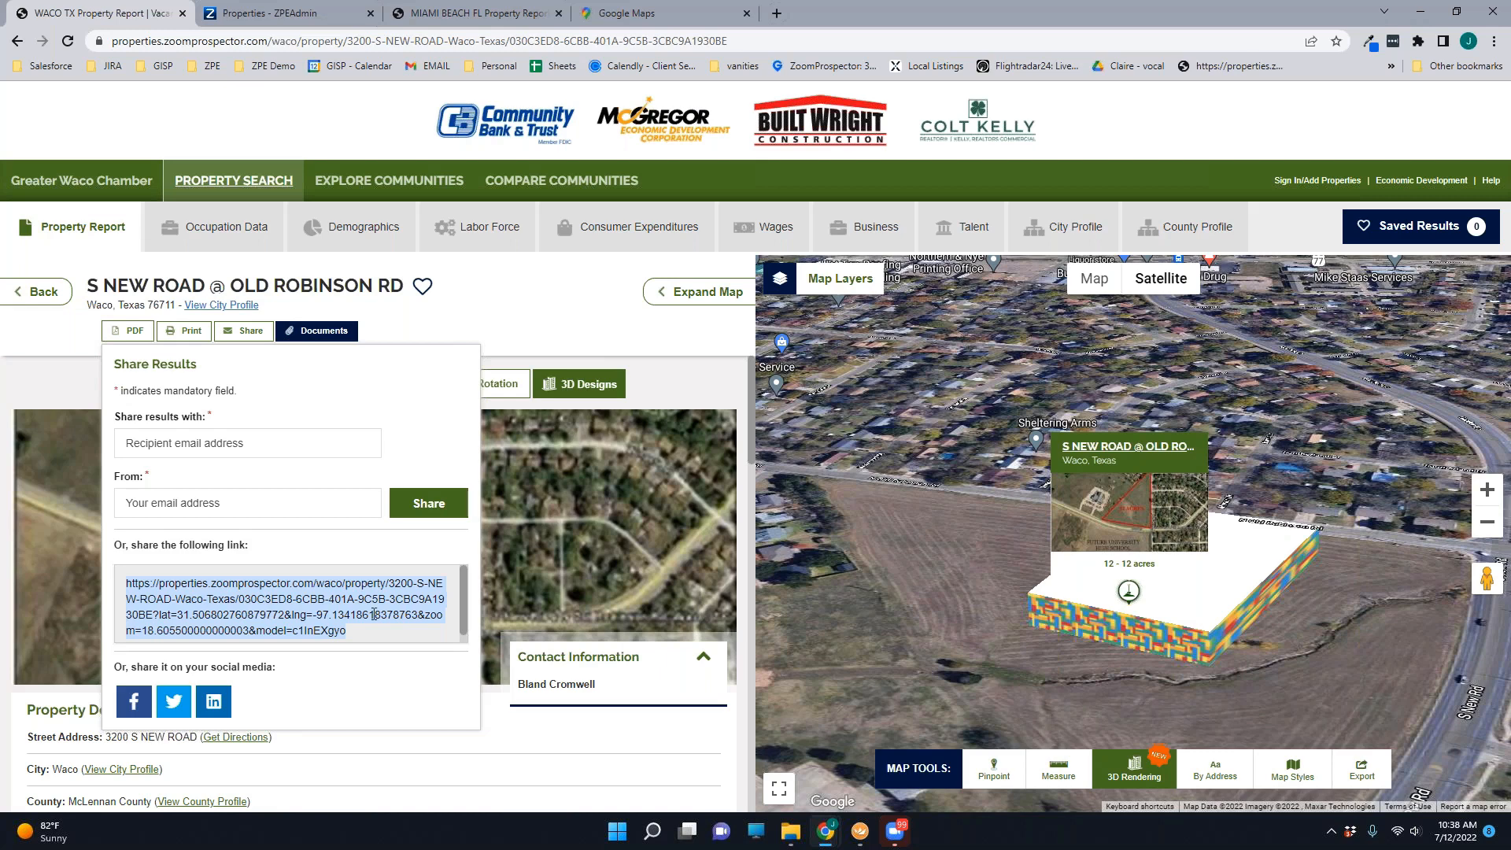
click(557, 334)
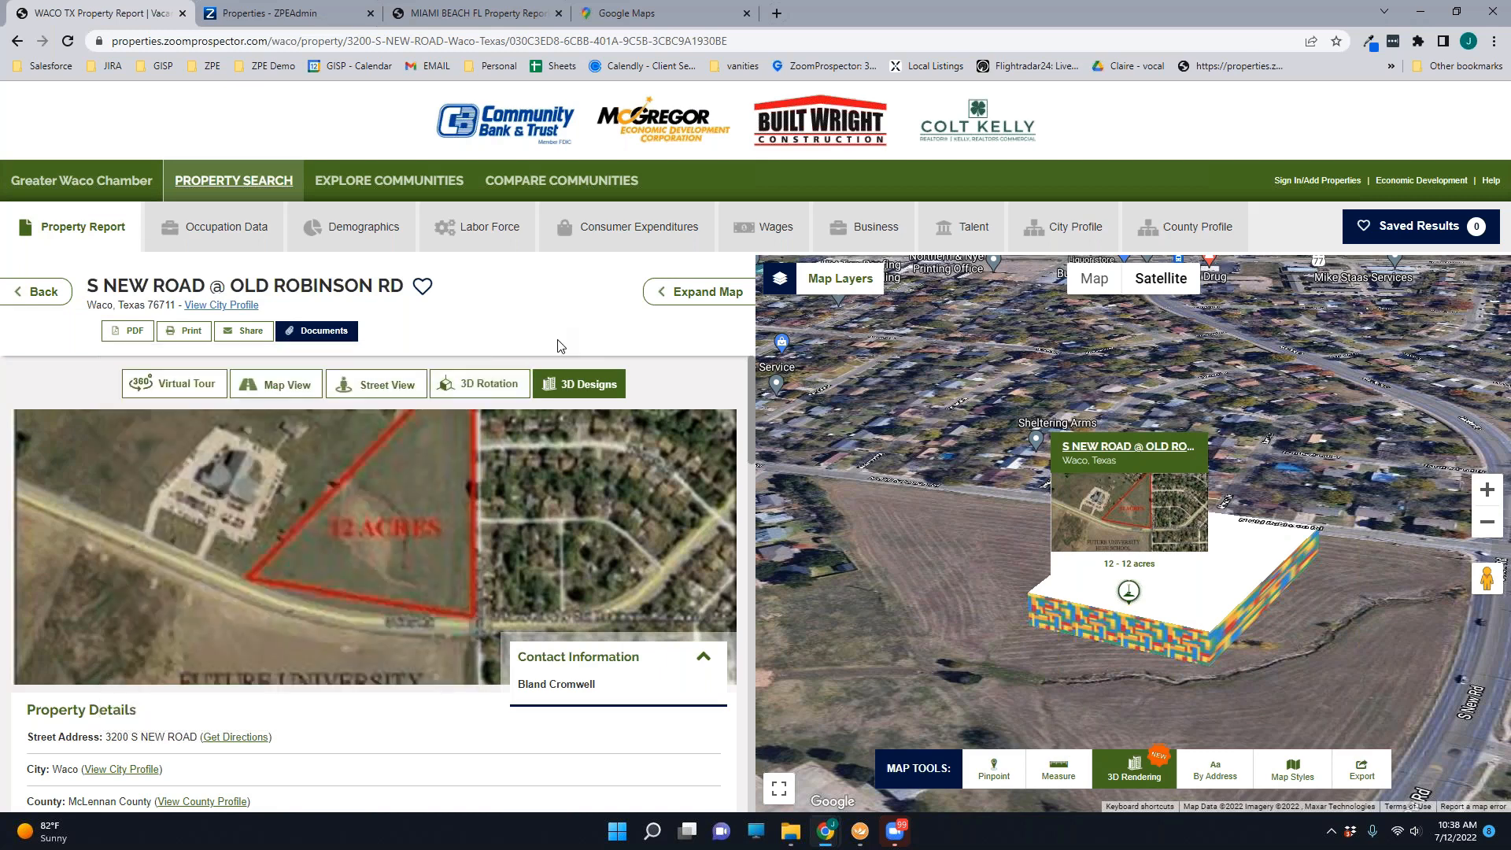
Step: Switch the map from the saved Building 2 design to the saved Building 1 design
click(591, 386)
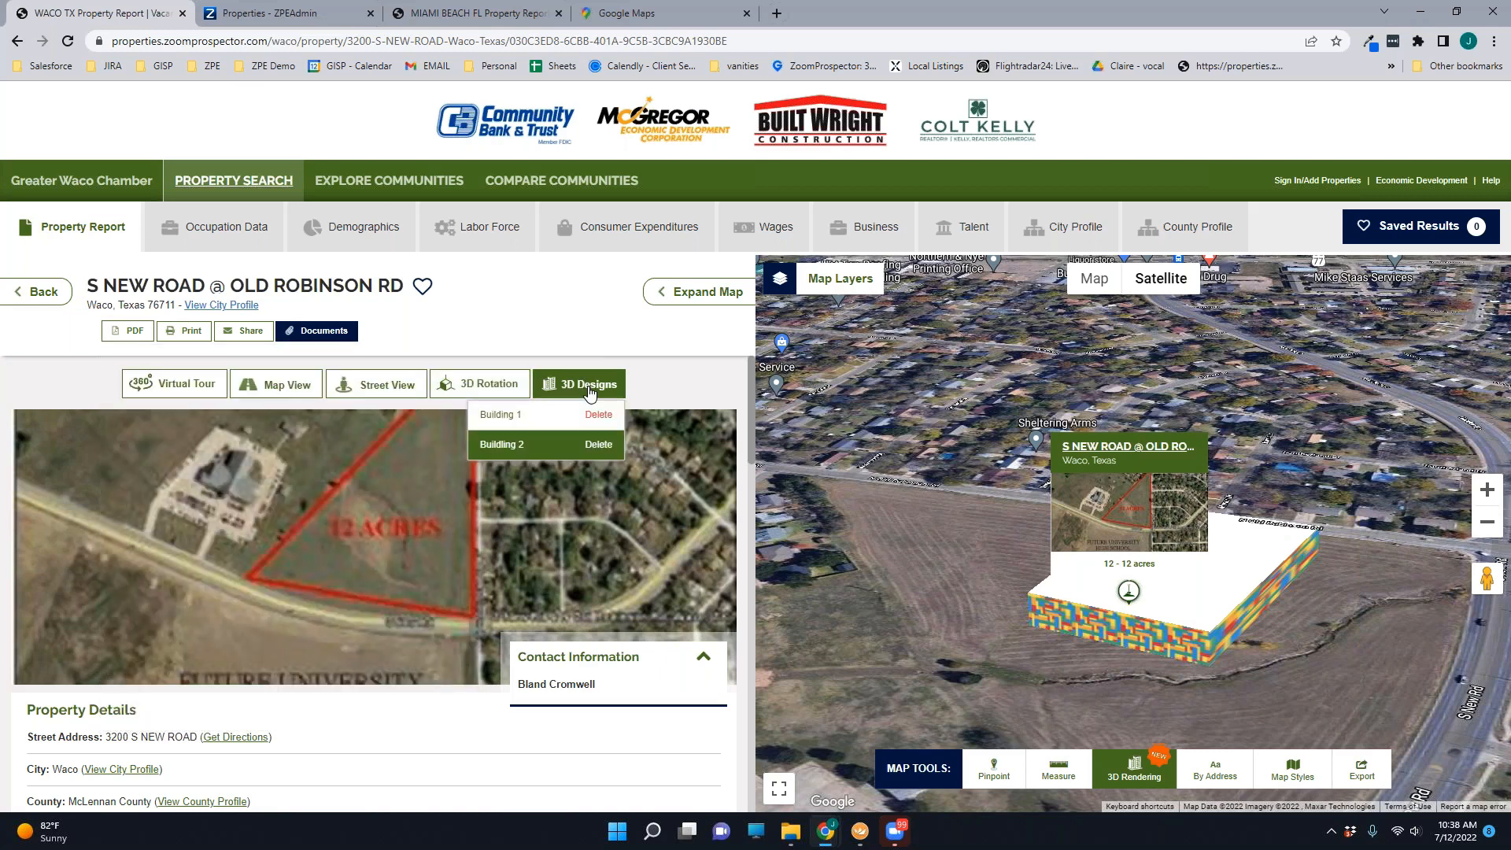
click(525, 445)
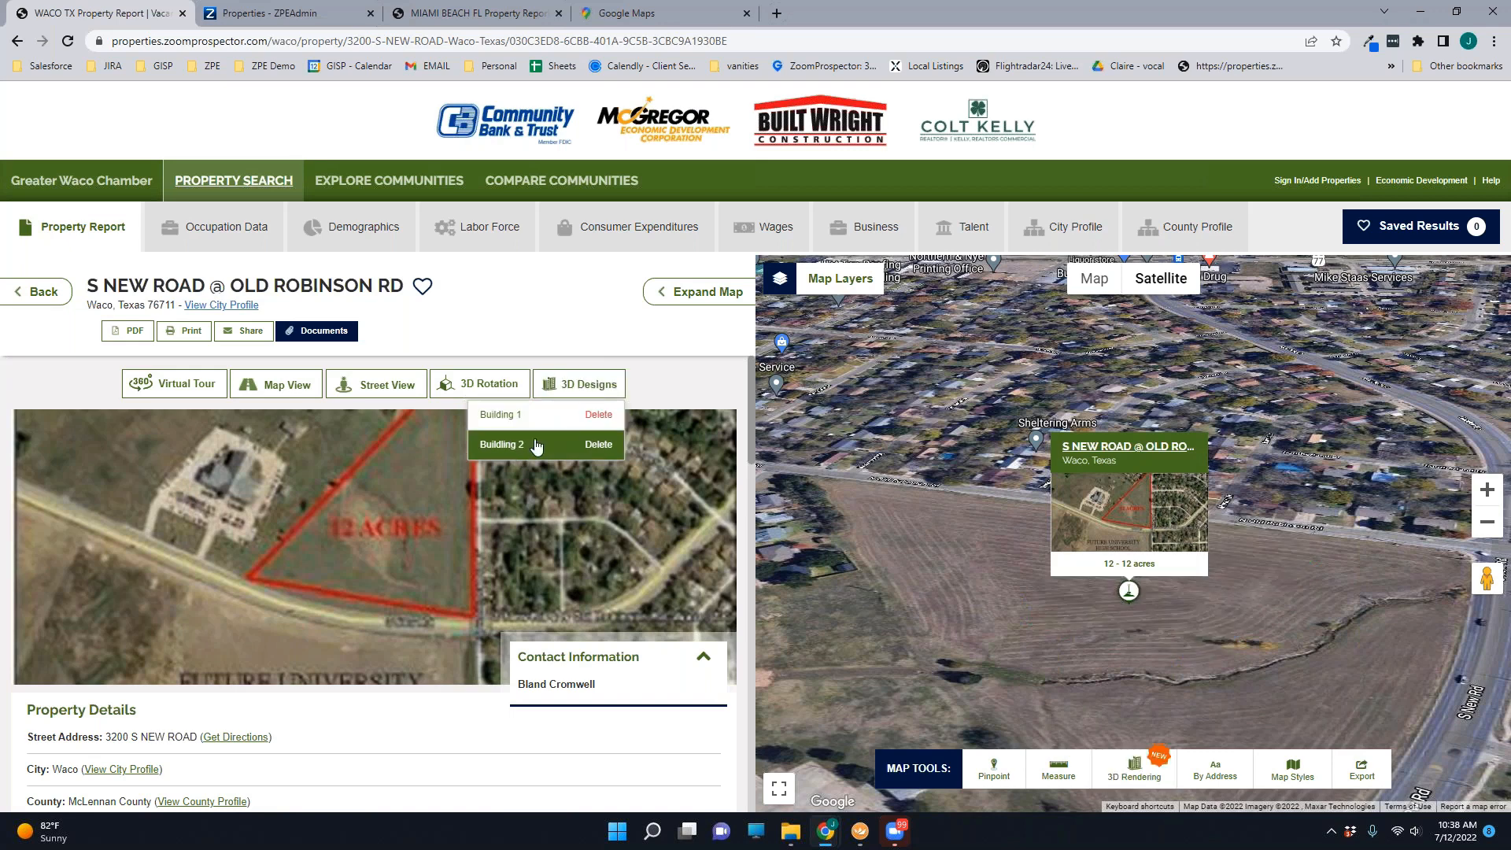
click(535, 446)
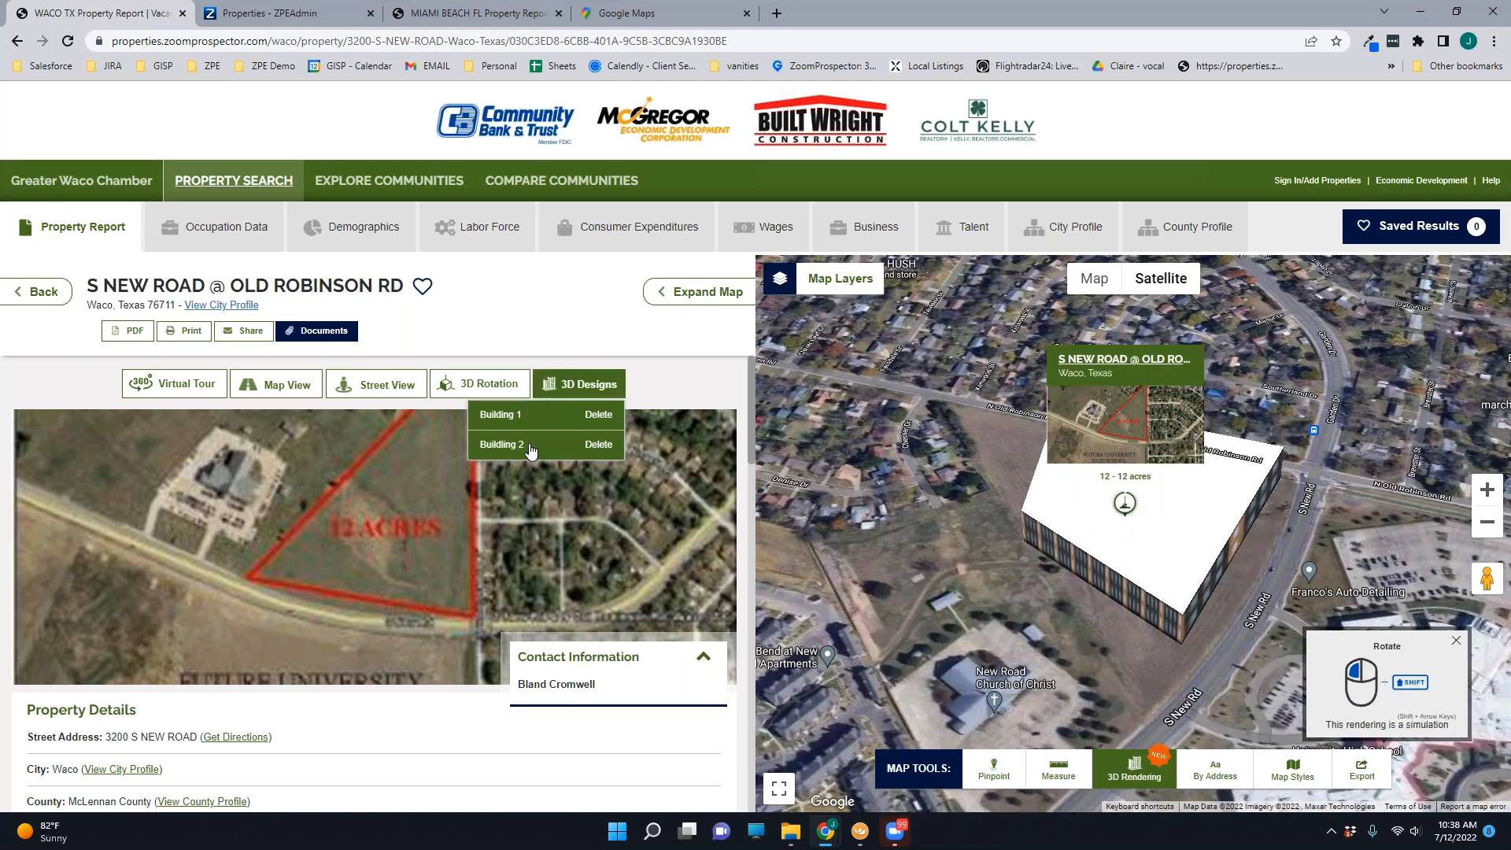
click(531, 450)
click(534, 423)
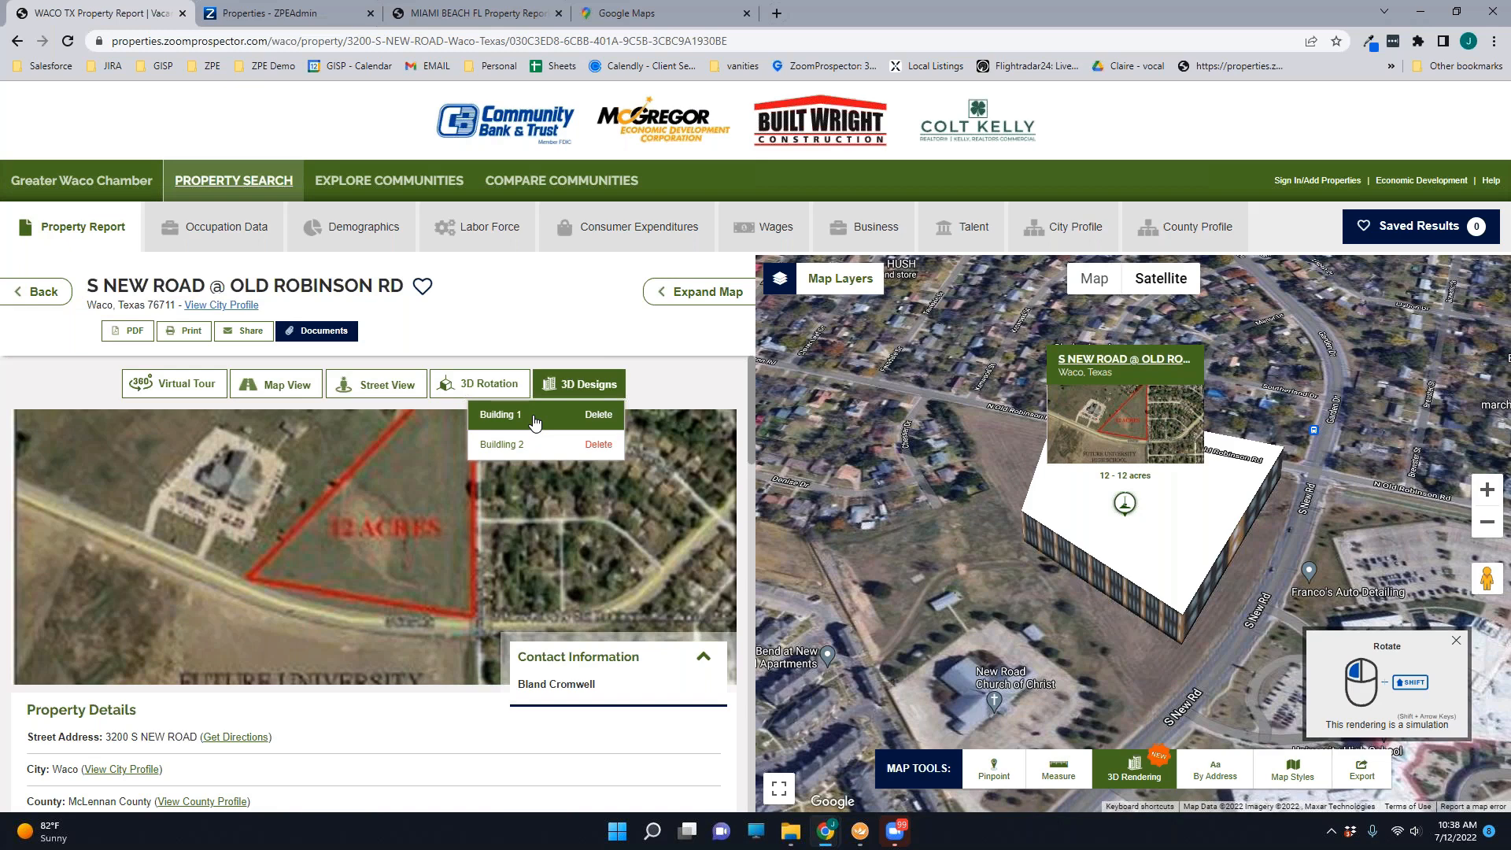
Step: Switch to ZPE Admin and view the edit options of the first 3D model listed for S New Road @ Old Robinson Rd
click(302, 12)
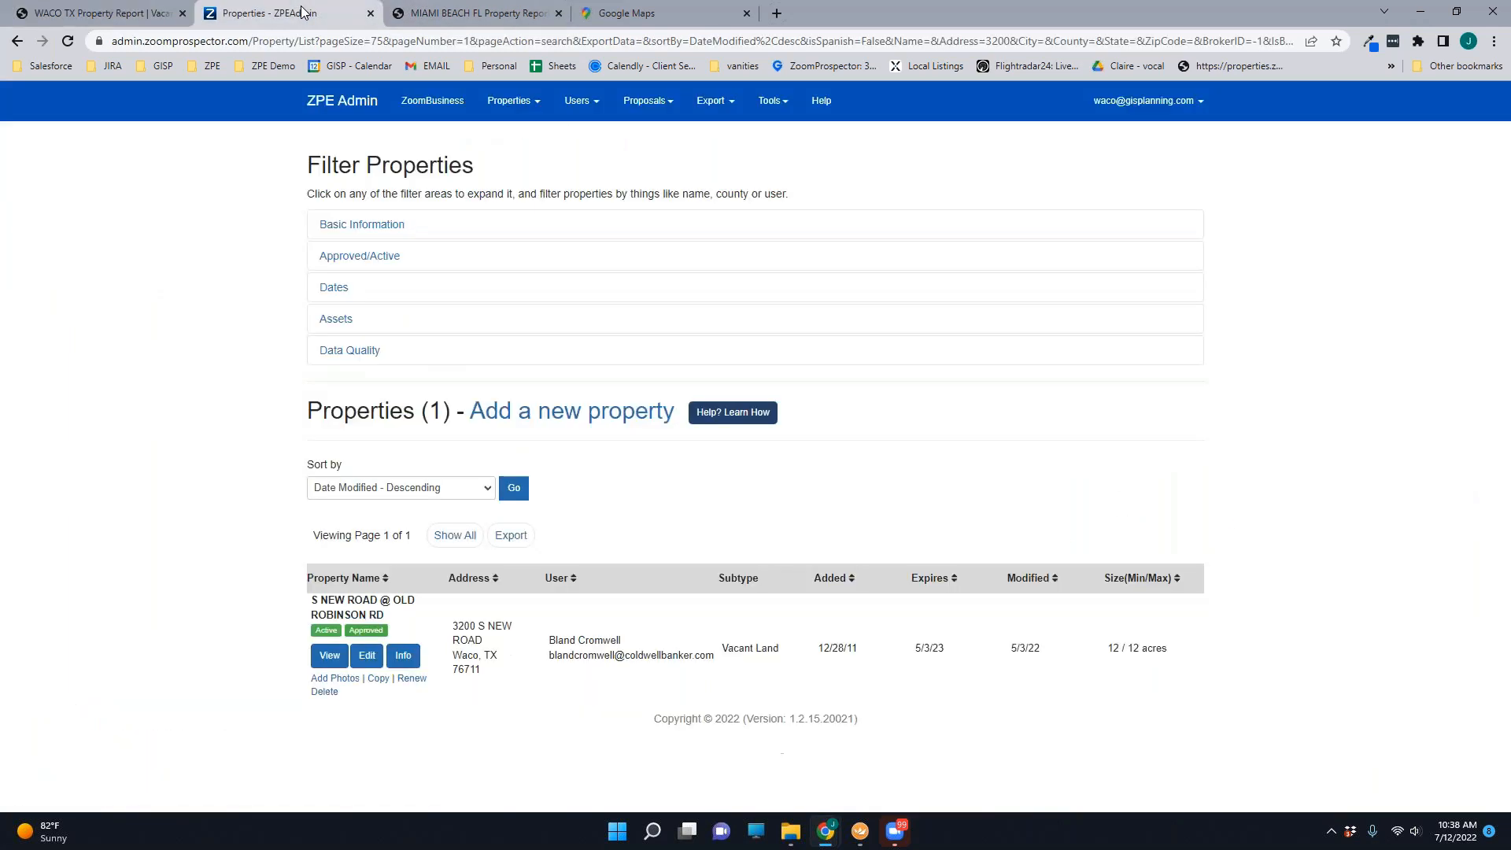
click(380, 662)
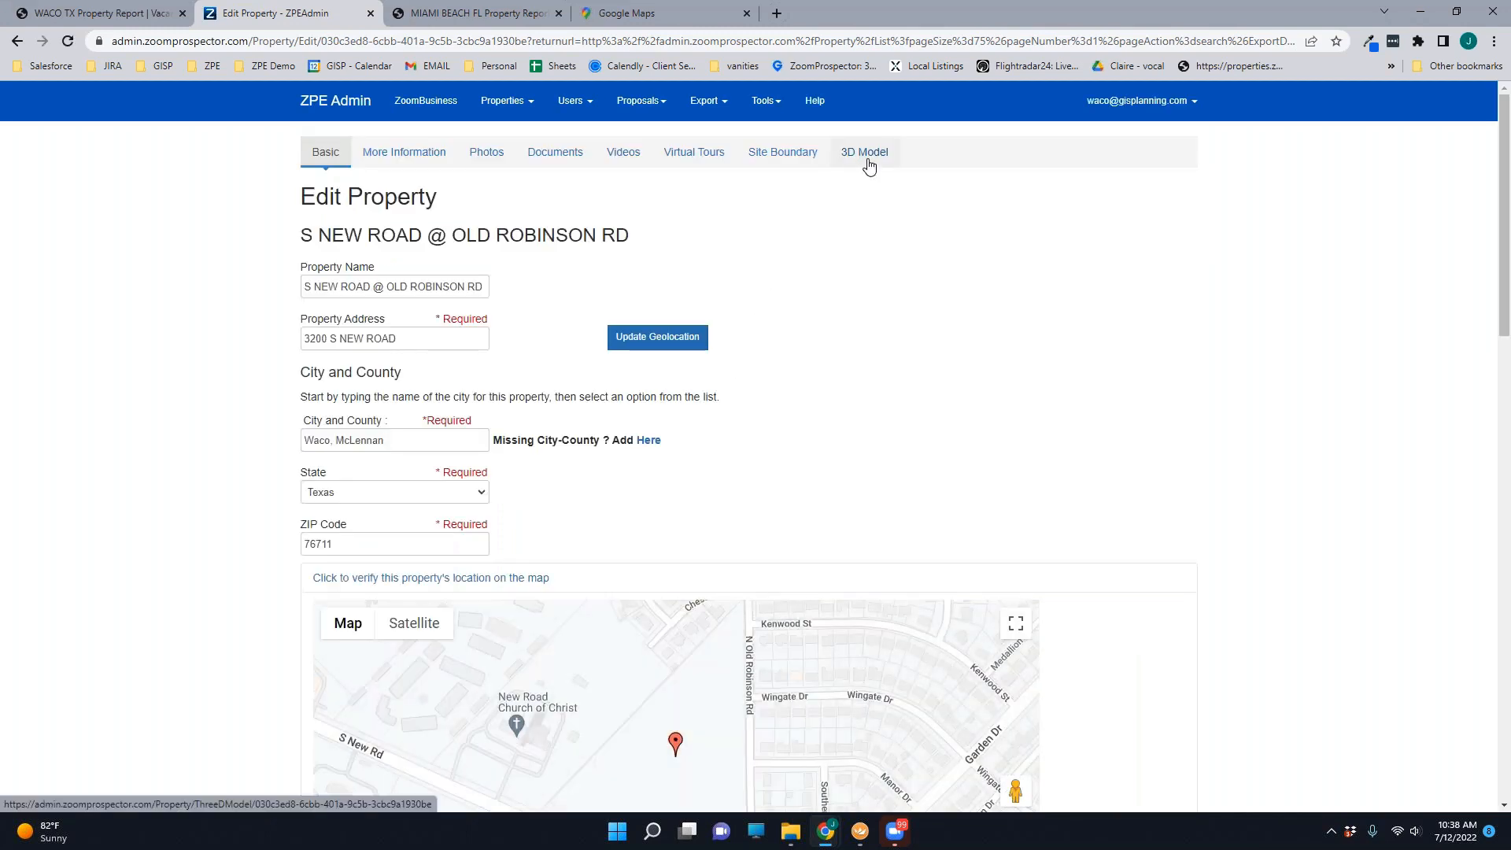
click(869, 157)
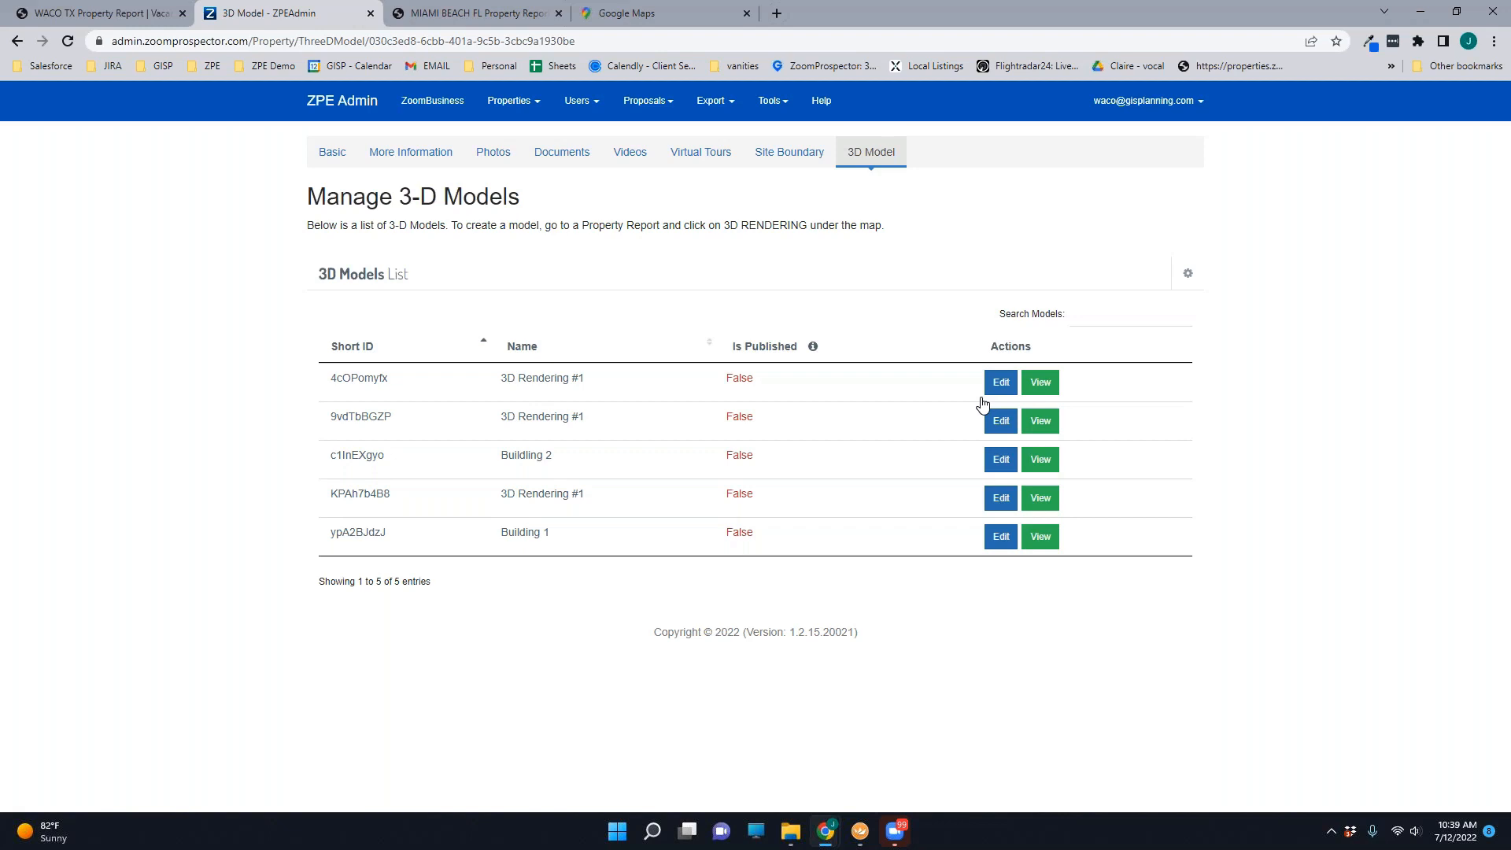
click(1001, 383)
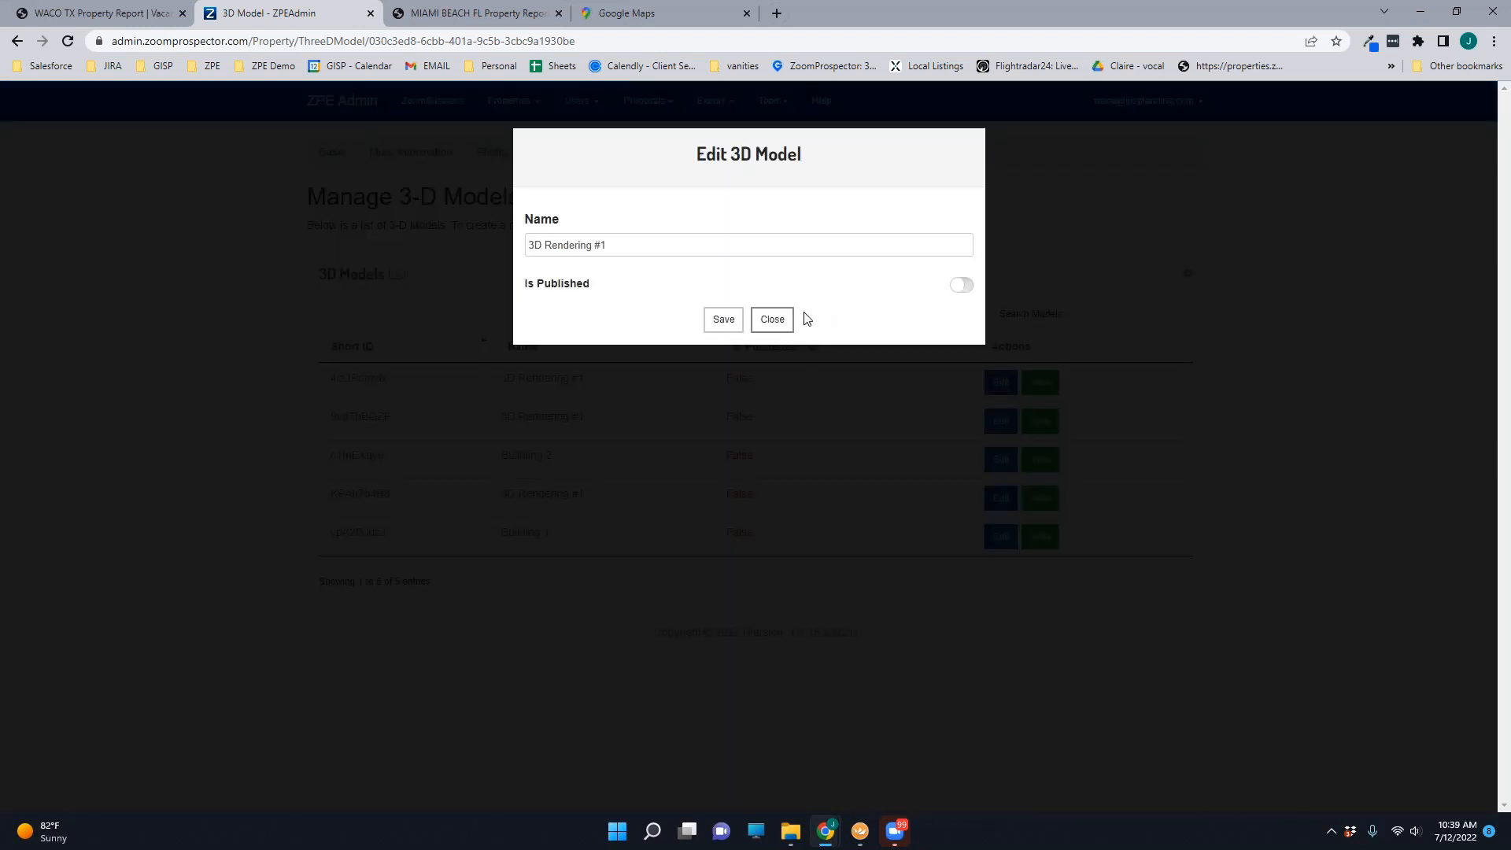
click(774, 321)
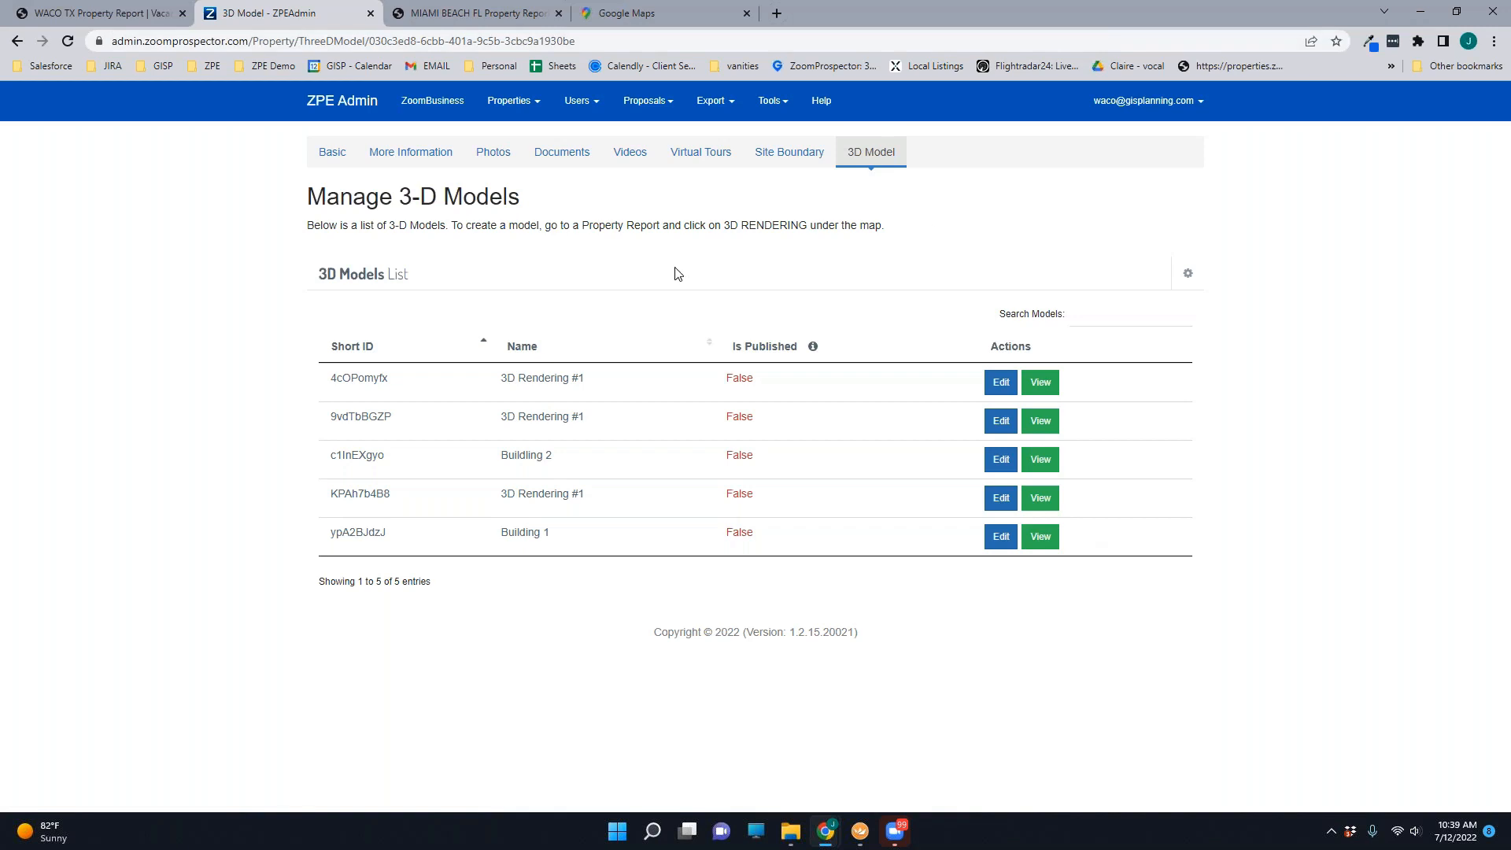
Step: Open the Manage 3D Designs overview and look through the designs of all sites
click(528, 102)
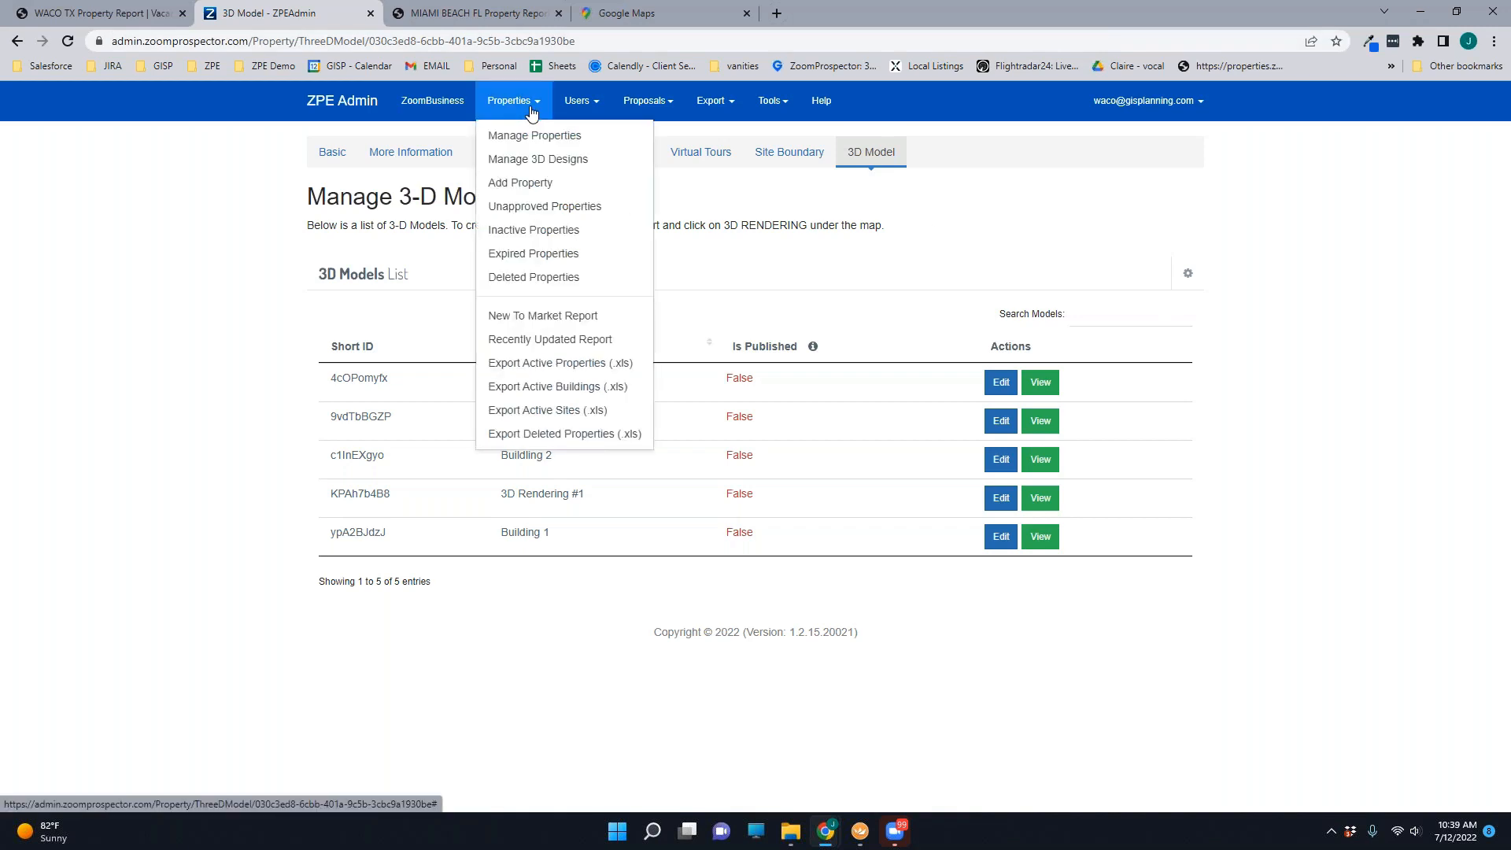
click(560, 160)
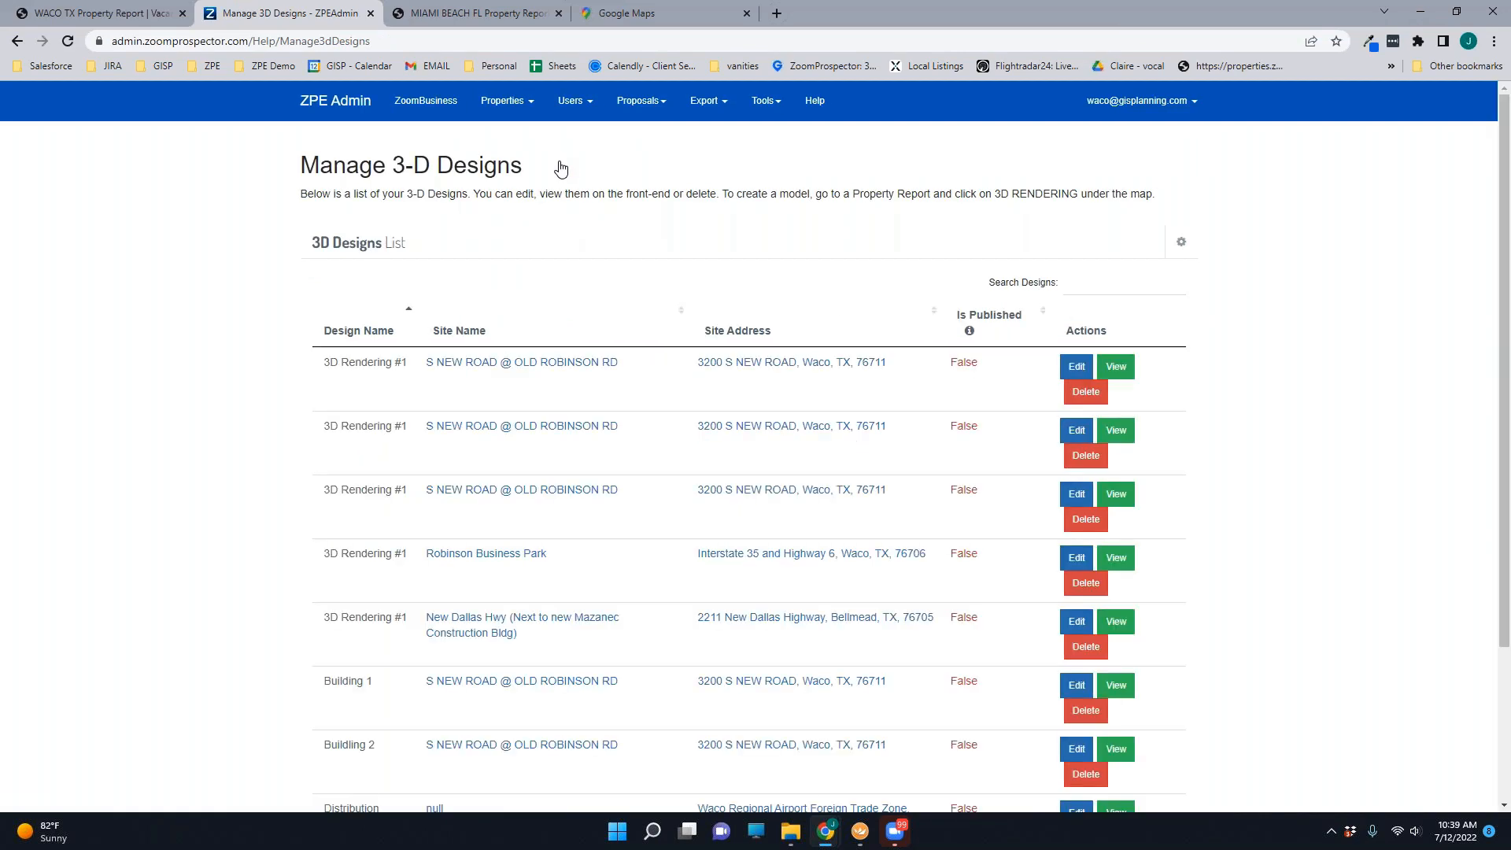
scroll(675, 378, down, 3)
scroll(664, 453, up, 3)
scroll(661, 456, down, 3)
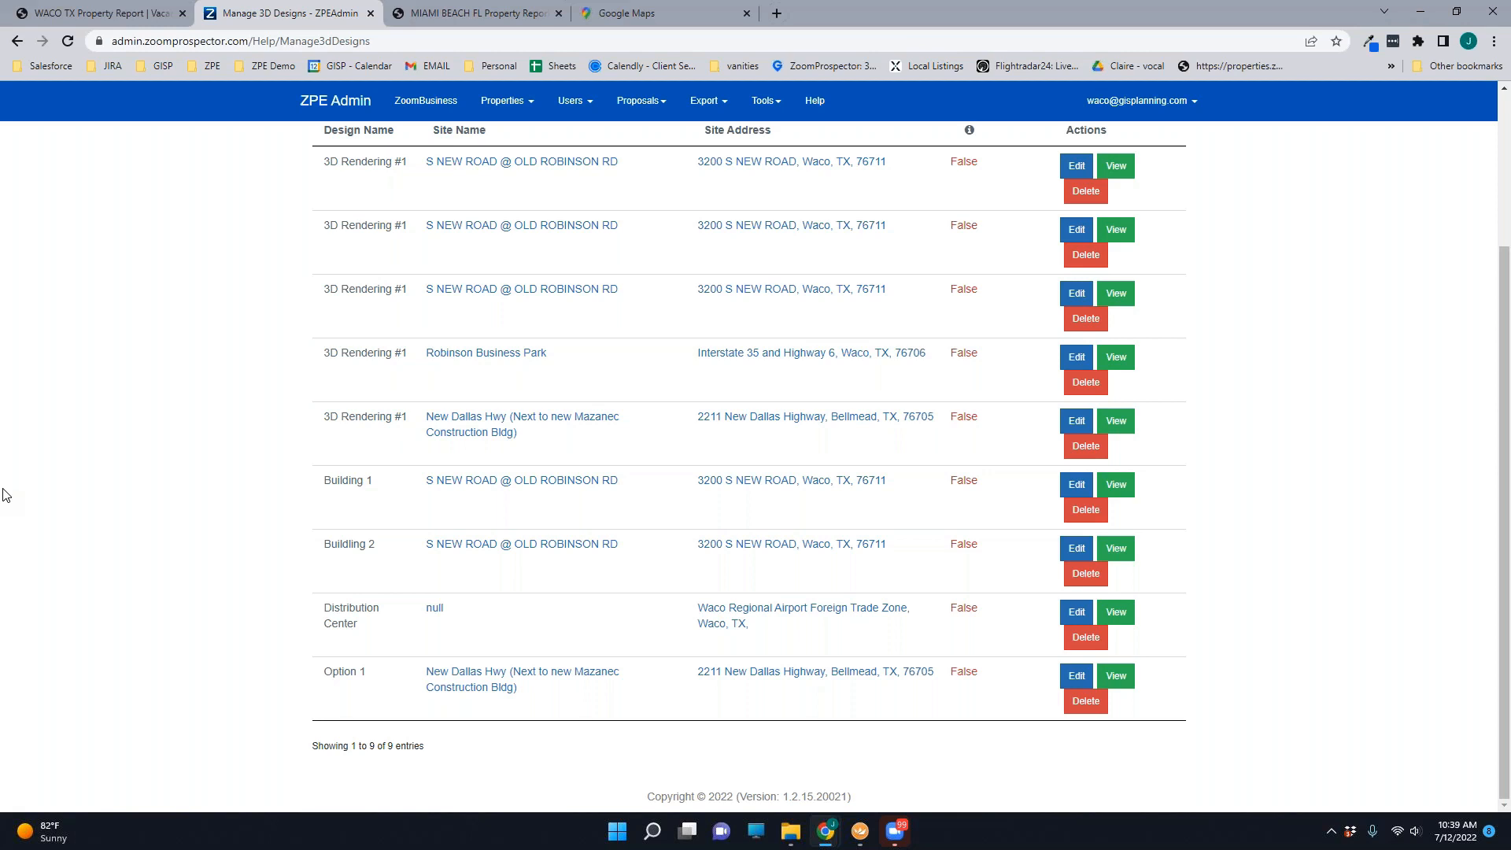
Step: Switch back to the Waco property report and return to the property results list
click(111, 9)
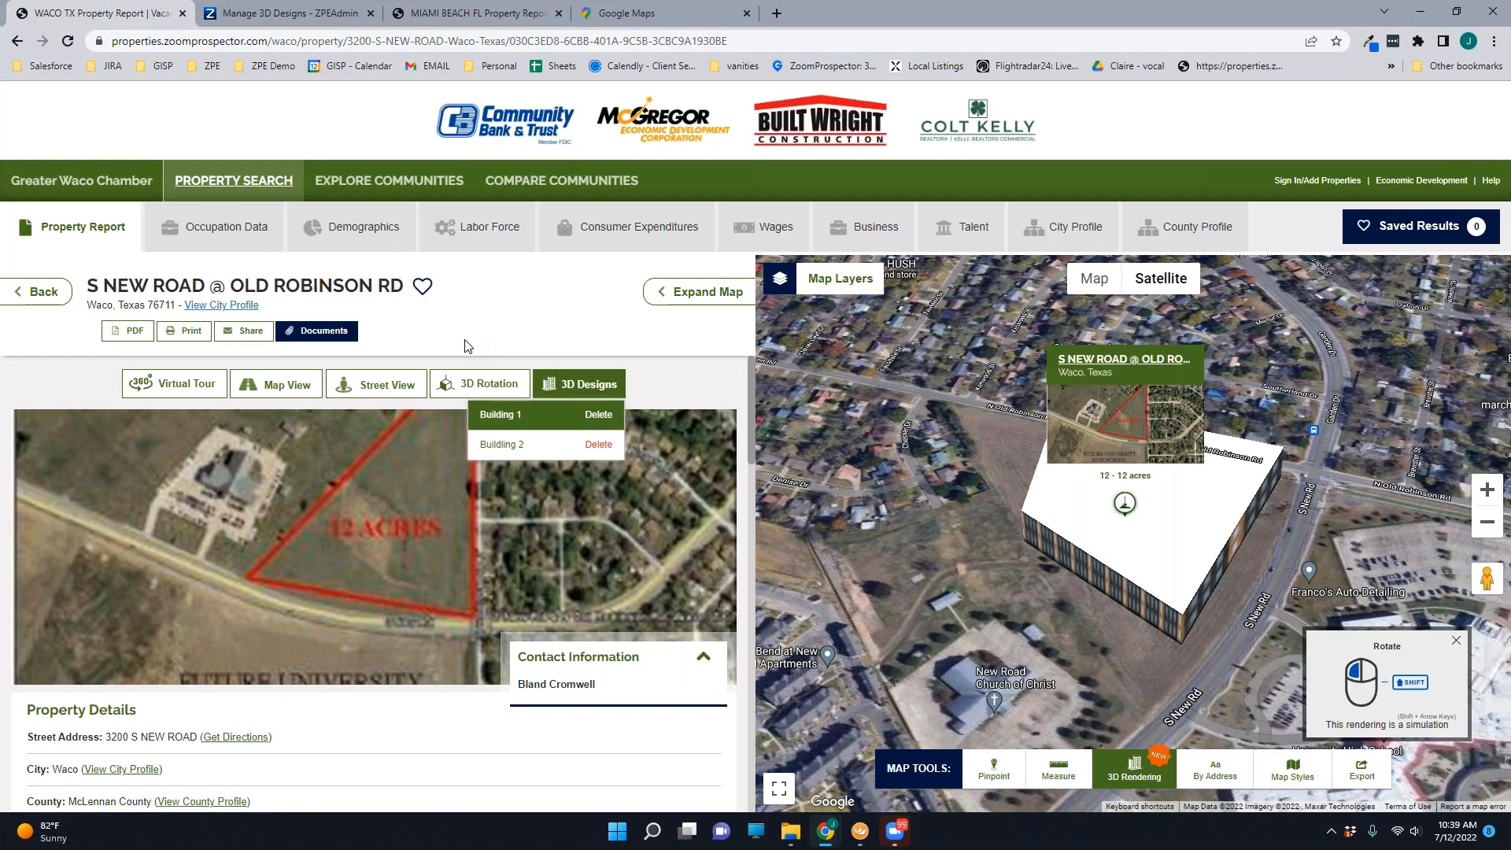
click(563, 315)
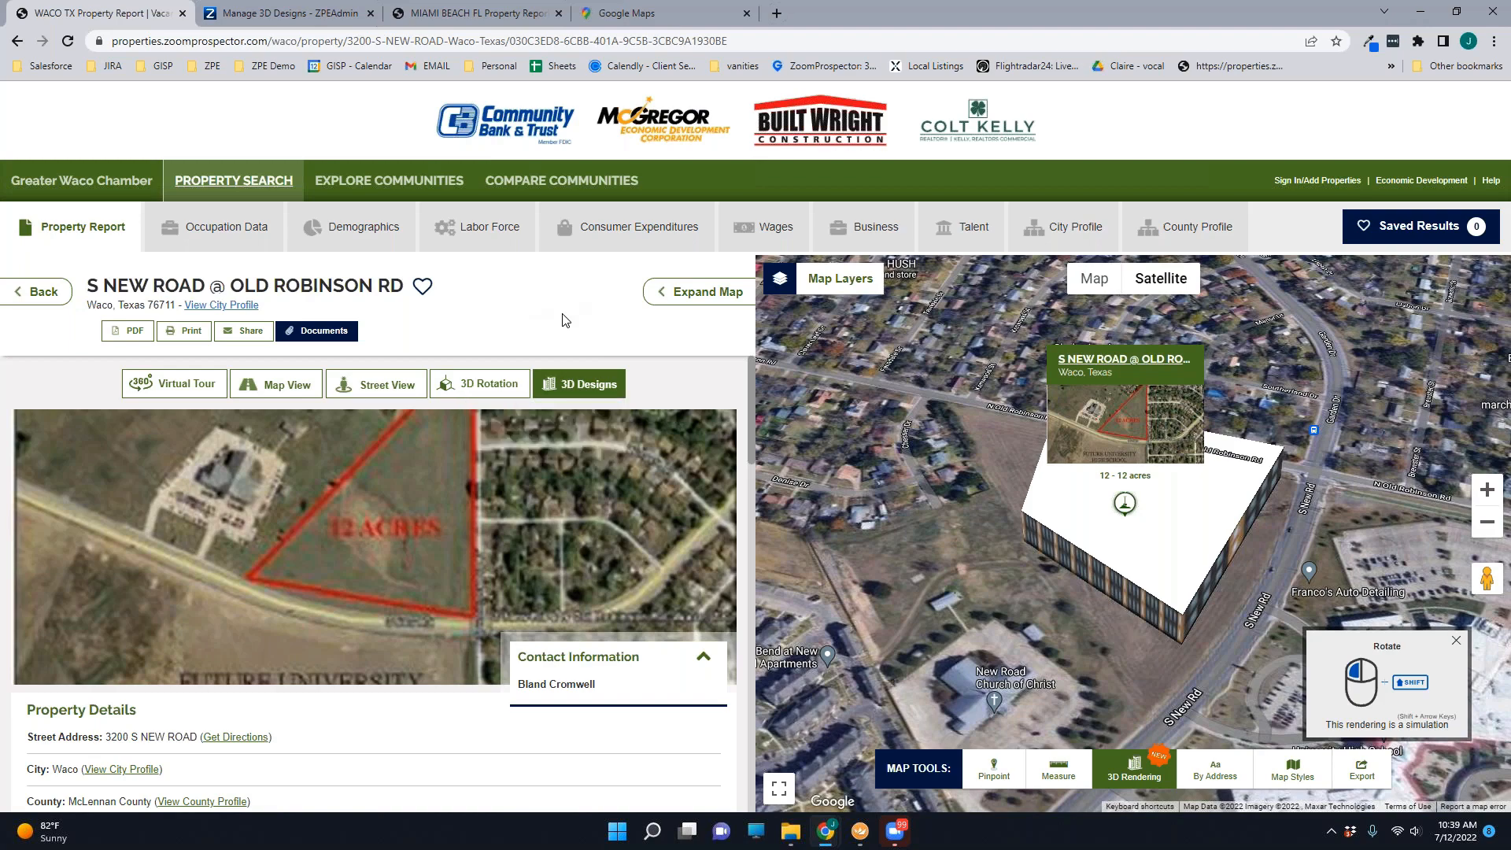
click(42, 299)
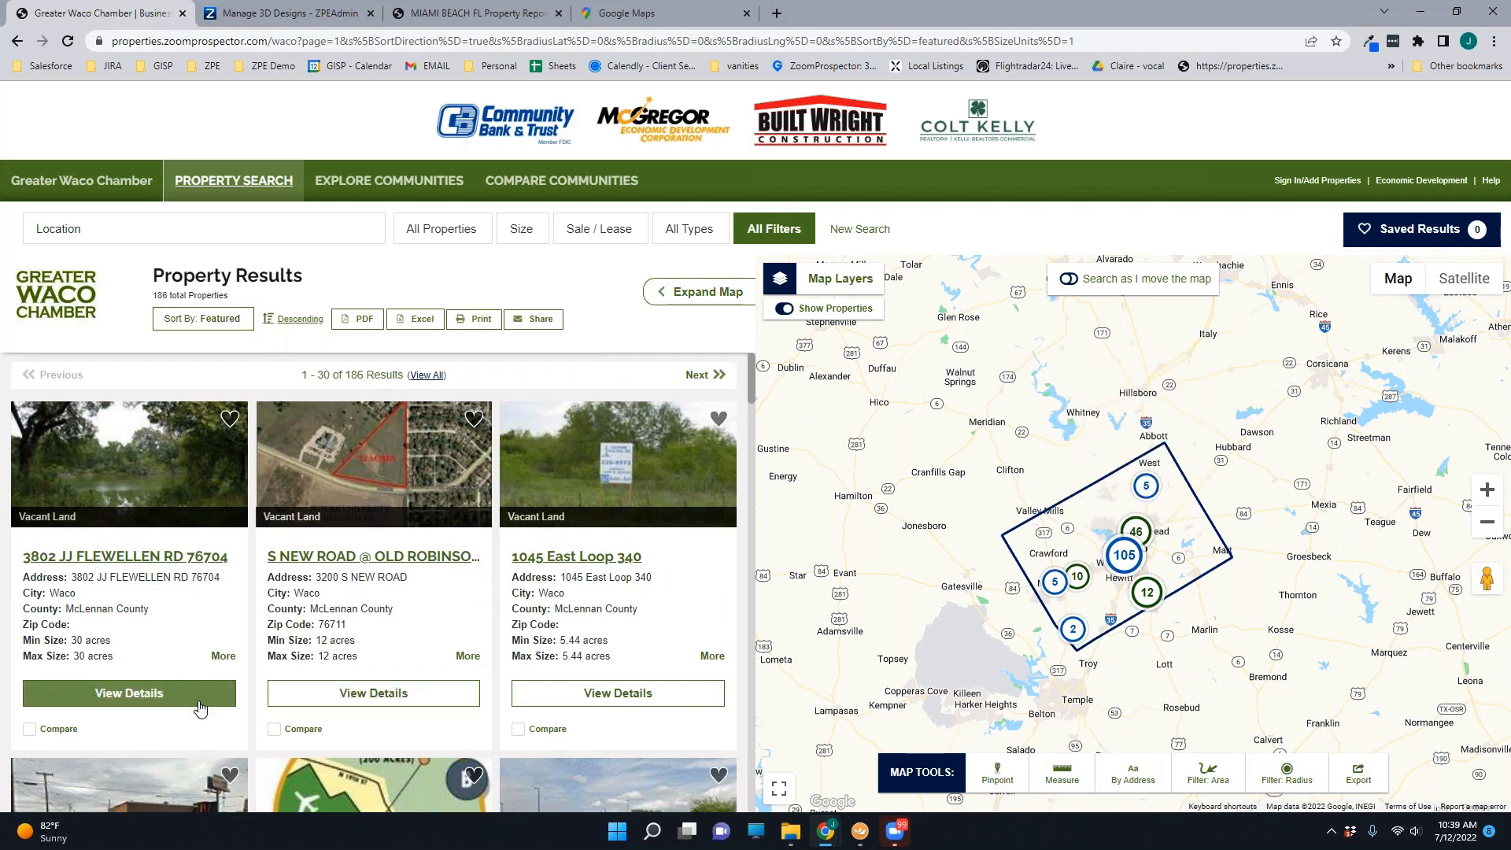
Step: Compare the properties 3802 JJ Flewellen Rd, S New Road @ Old Robinson Rd and 1045 East Loop 340
scroll(118, 677, down, 1)
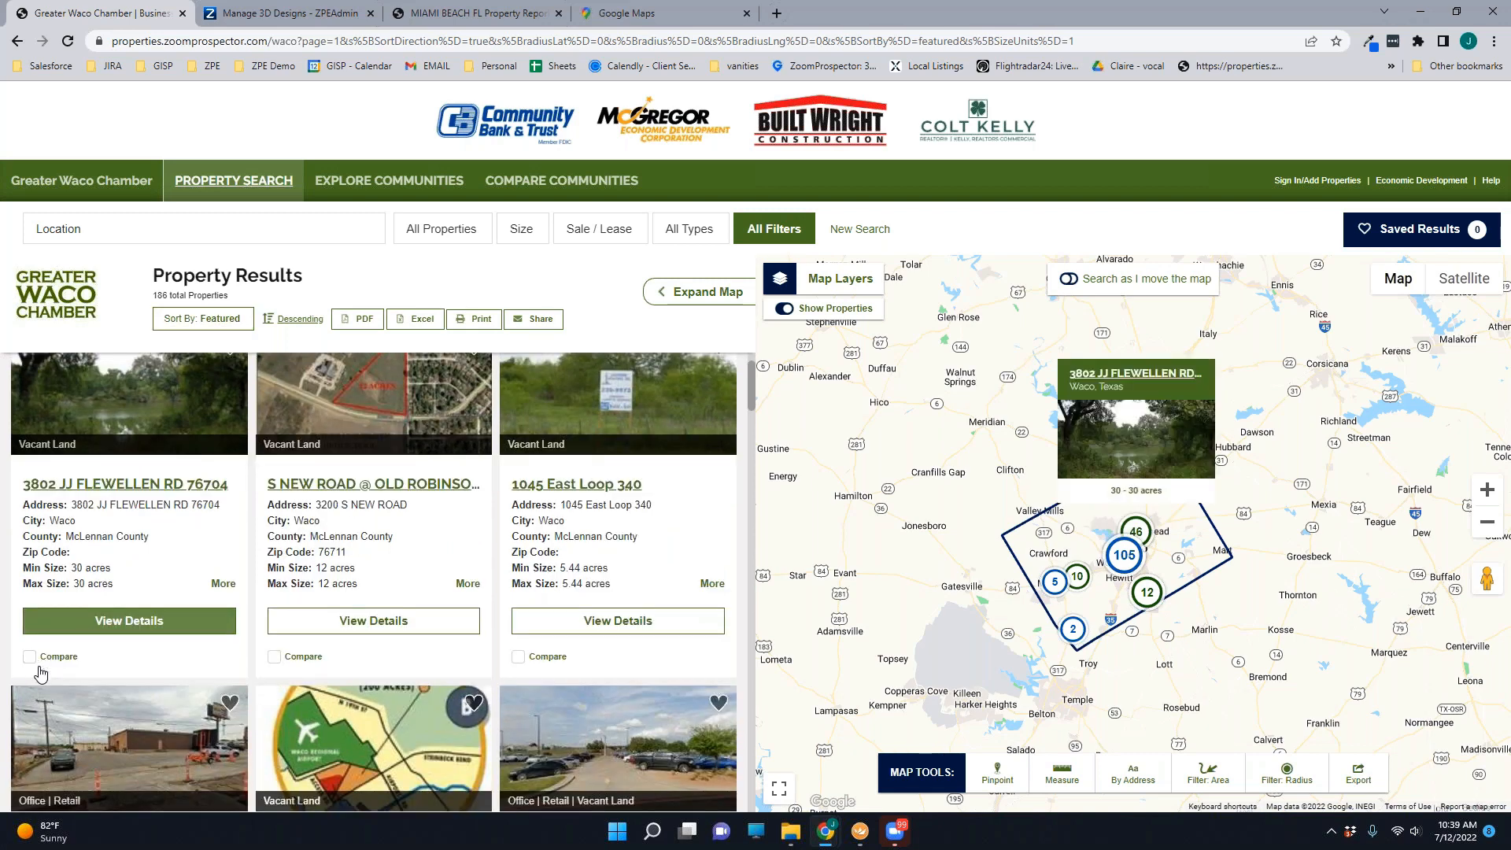
click(30, 658)
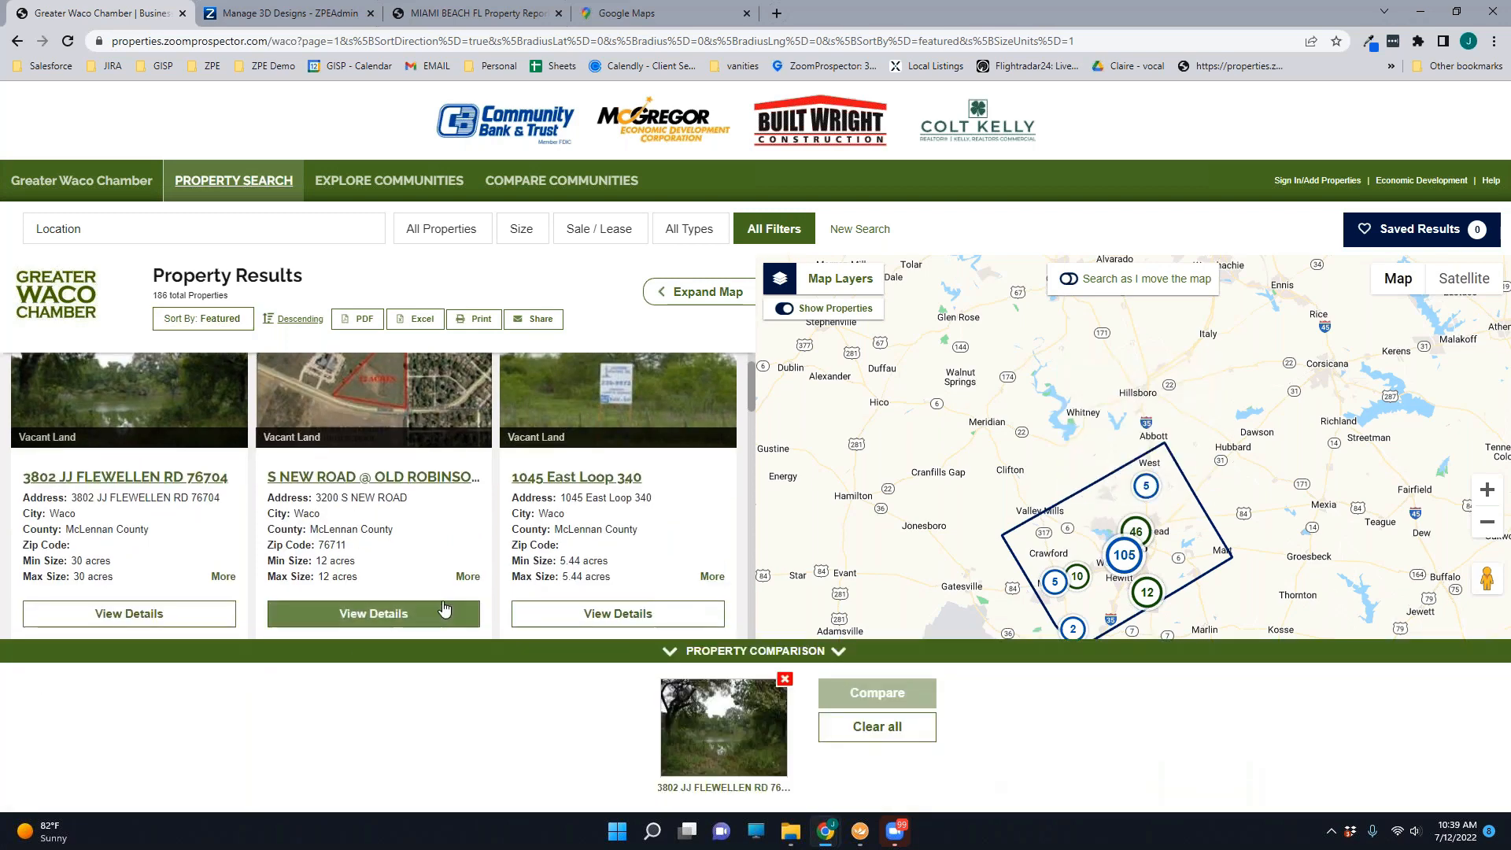
scroll(373, 598, down, 3)
click(273, 421)
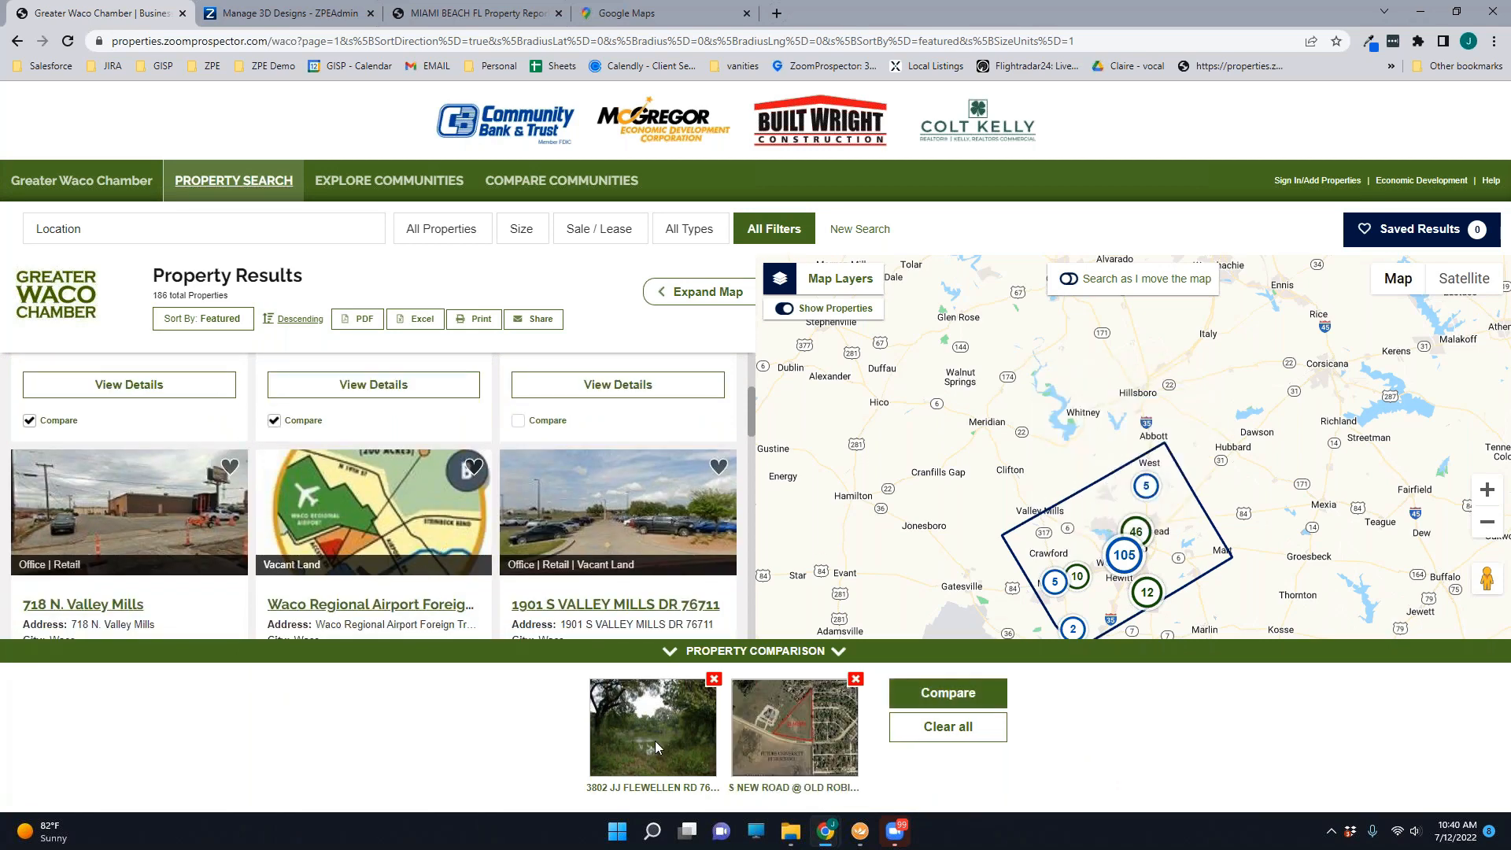
click(518, 420)
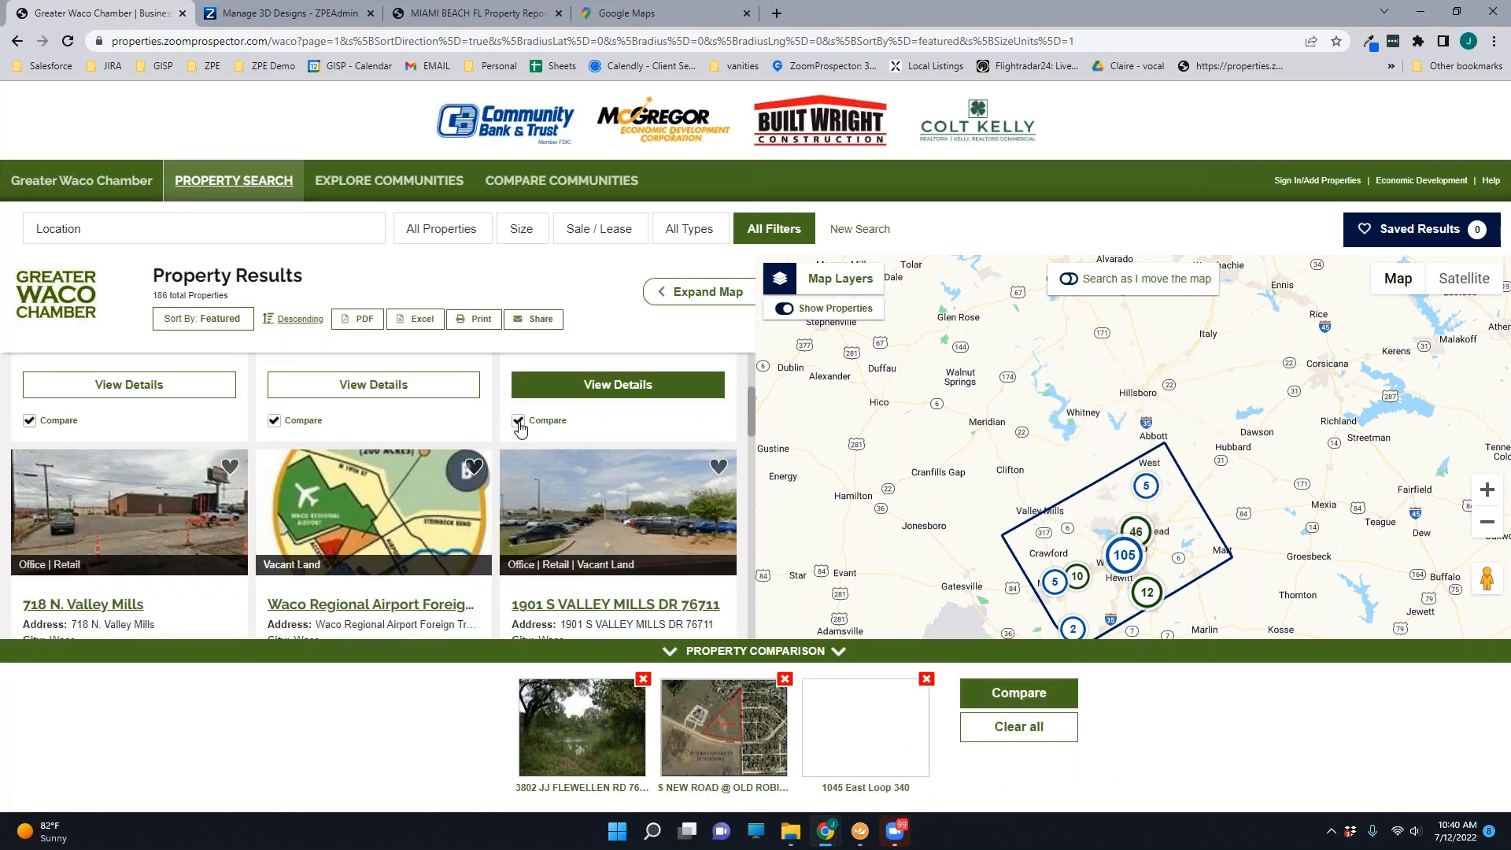
click(1028, 696)
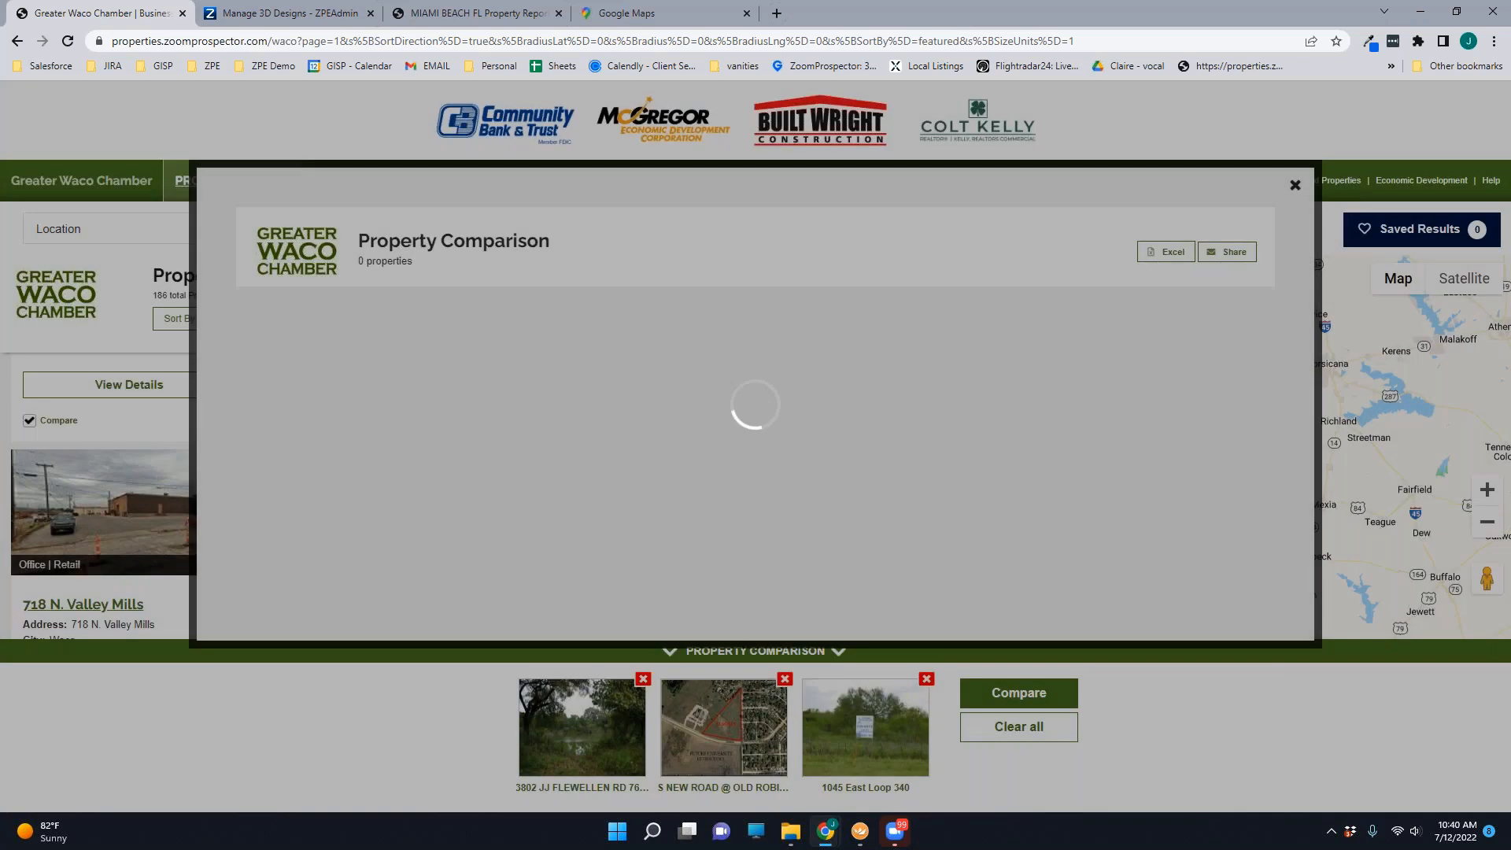
Step: Review the comparison from building details through utilities, view its sharing link, and close the comparison
scroll(990, 666, down, 5)
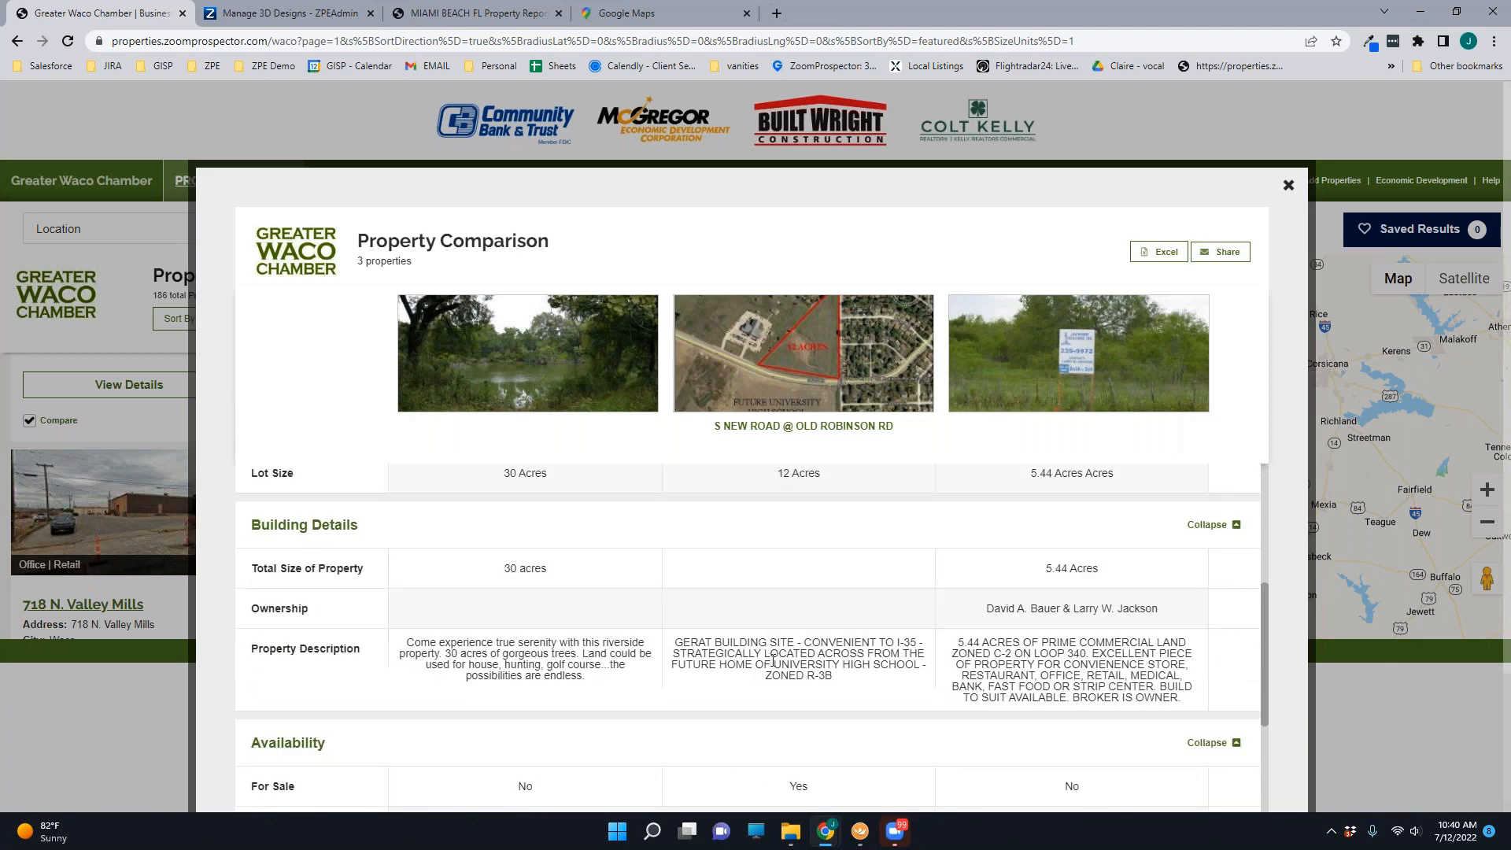
scroll(924, 660, down, 3)
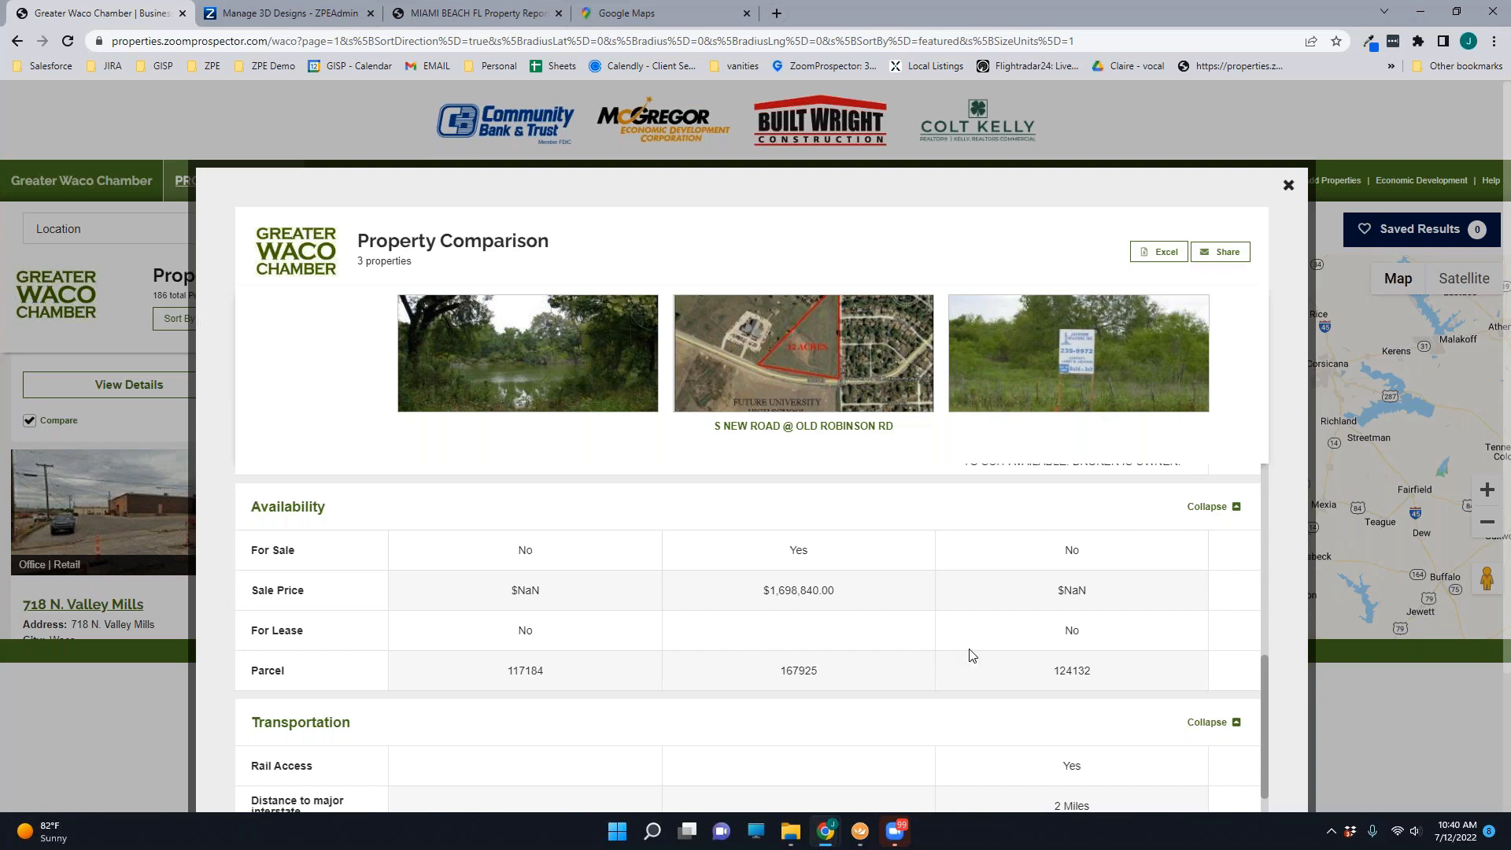
scroll(953, 641, down, 4)
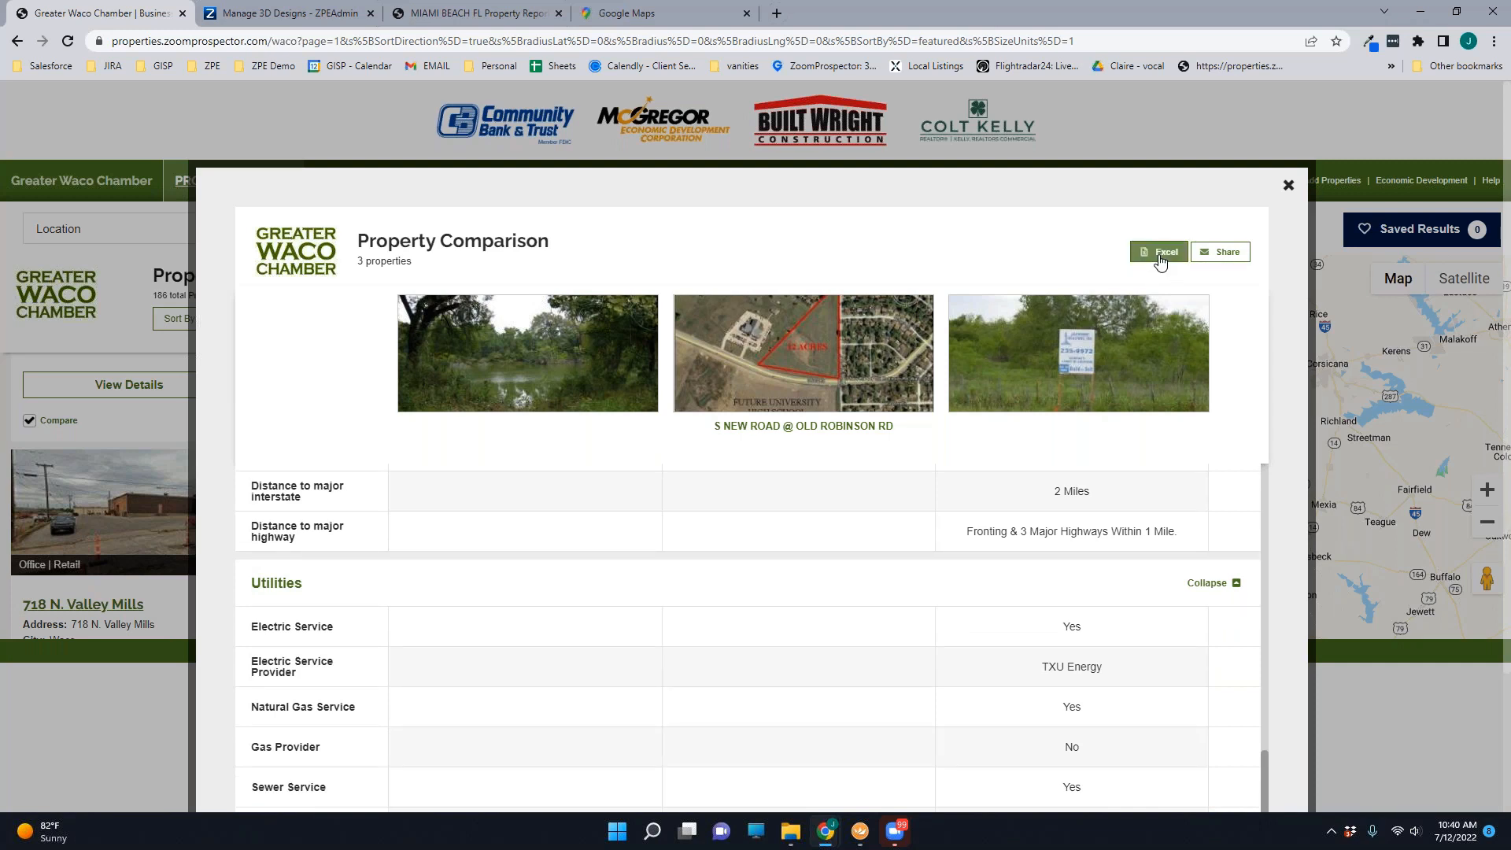
click(1229, 263)
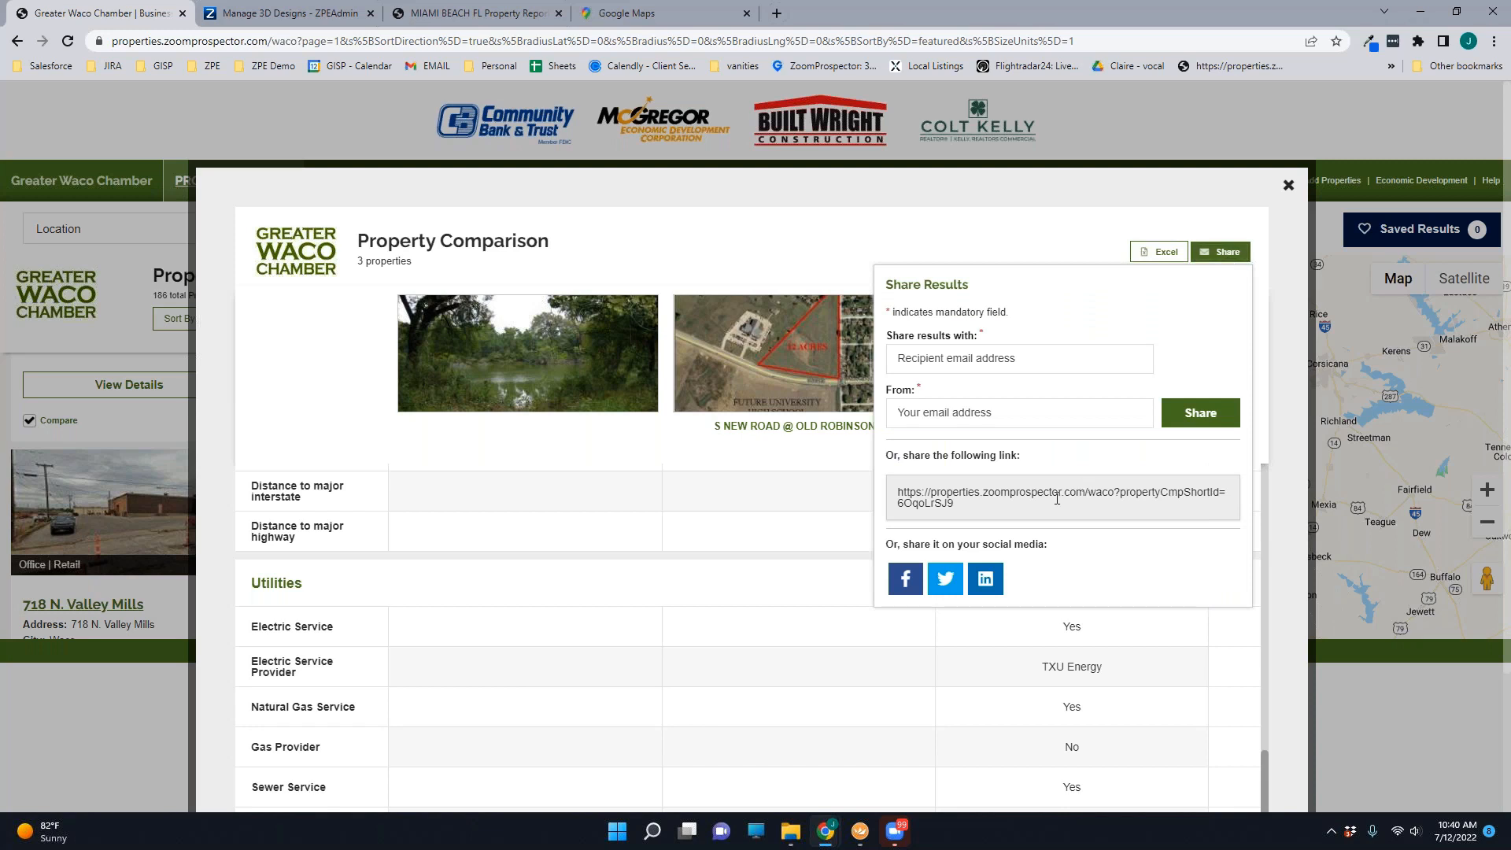
click(1287, 189)
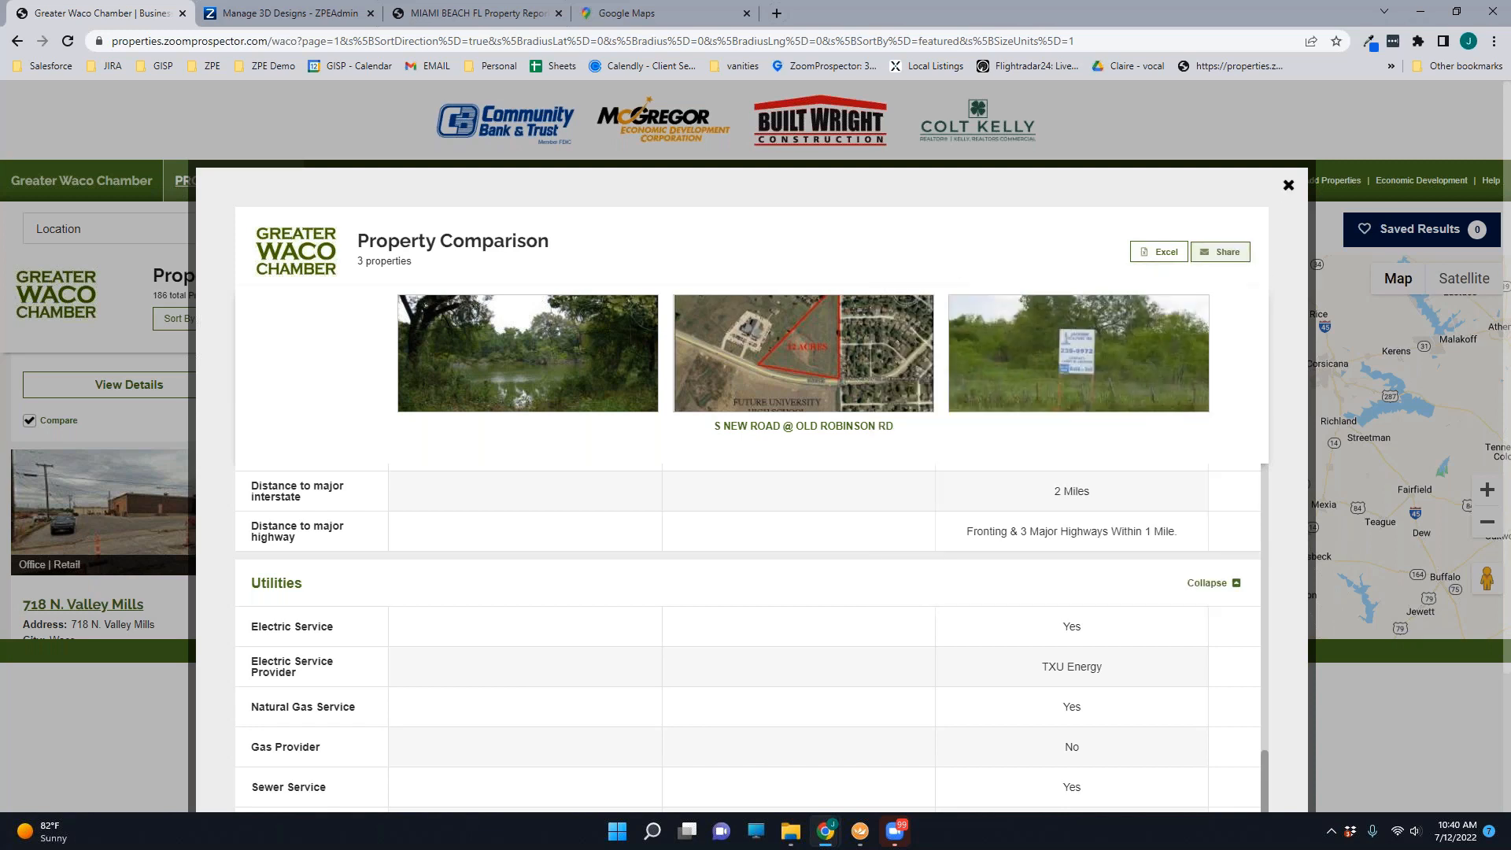
click(1287, 189)
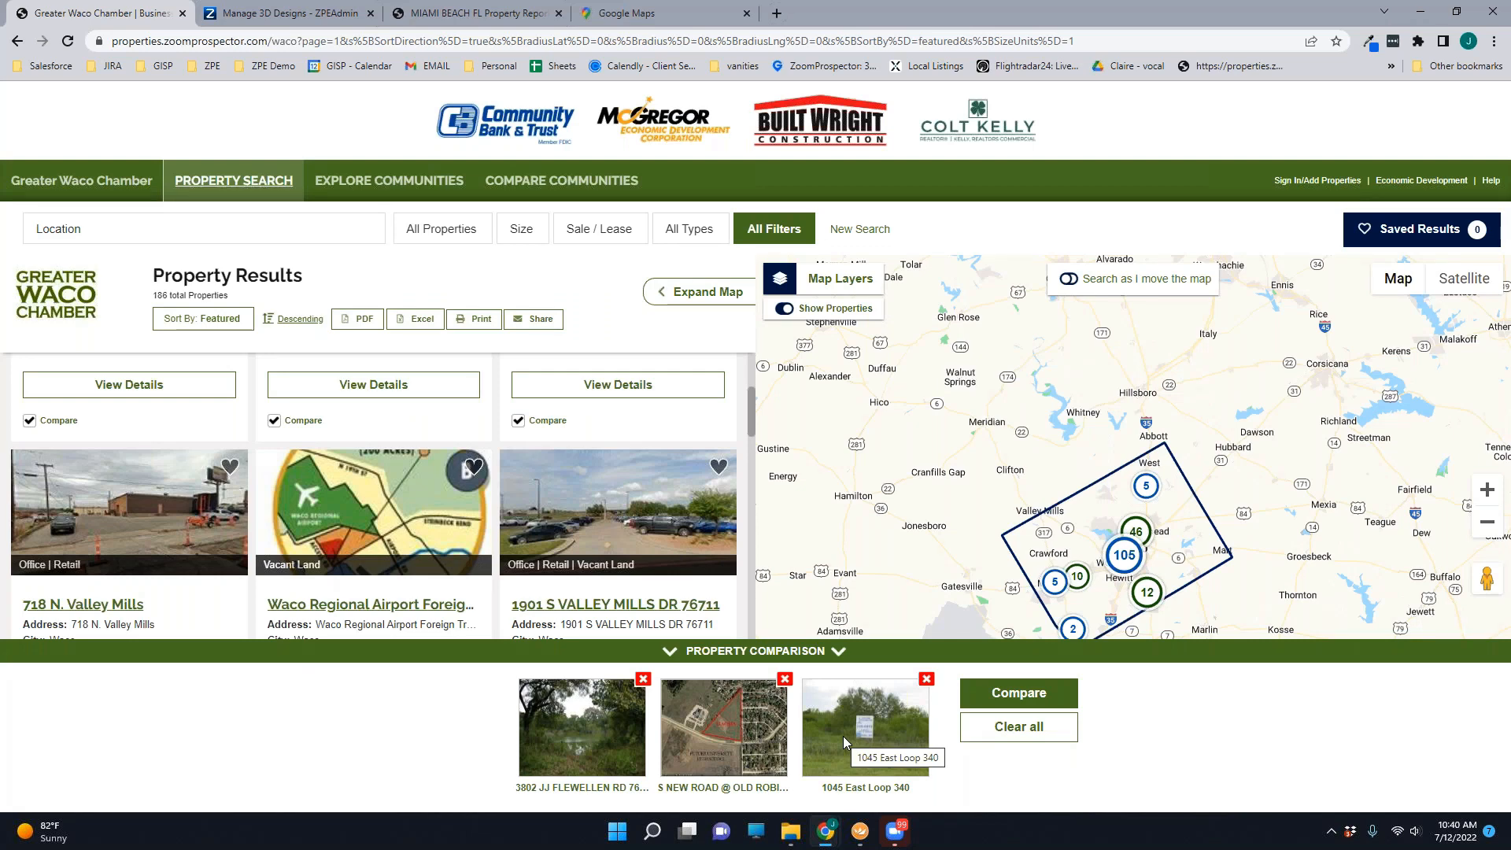
Step: Reopen the property comparison and page through its property columns to the last one and back to all three
click(1031, 700)
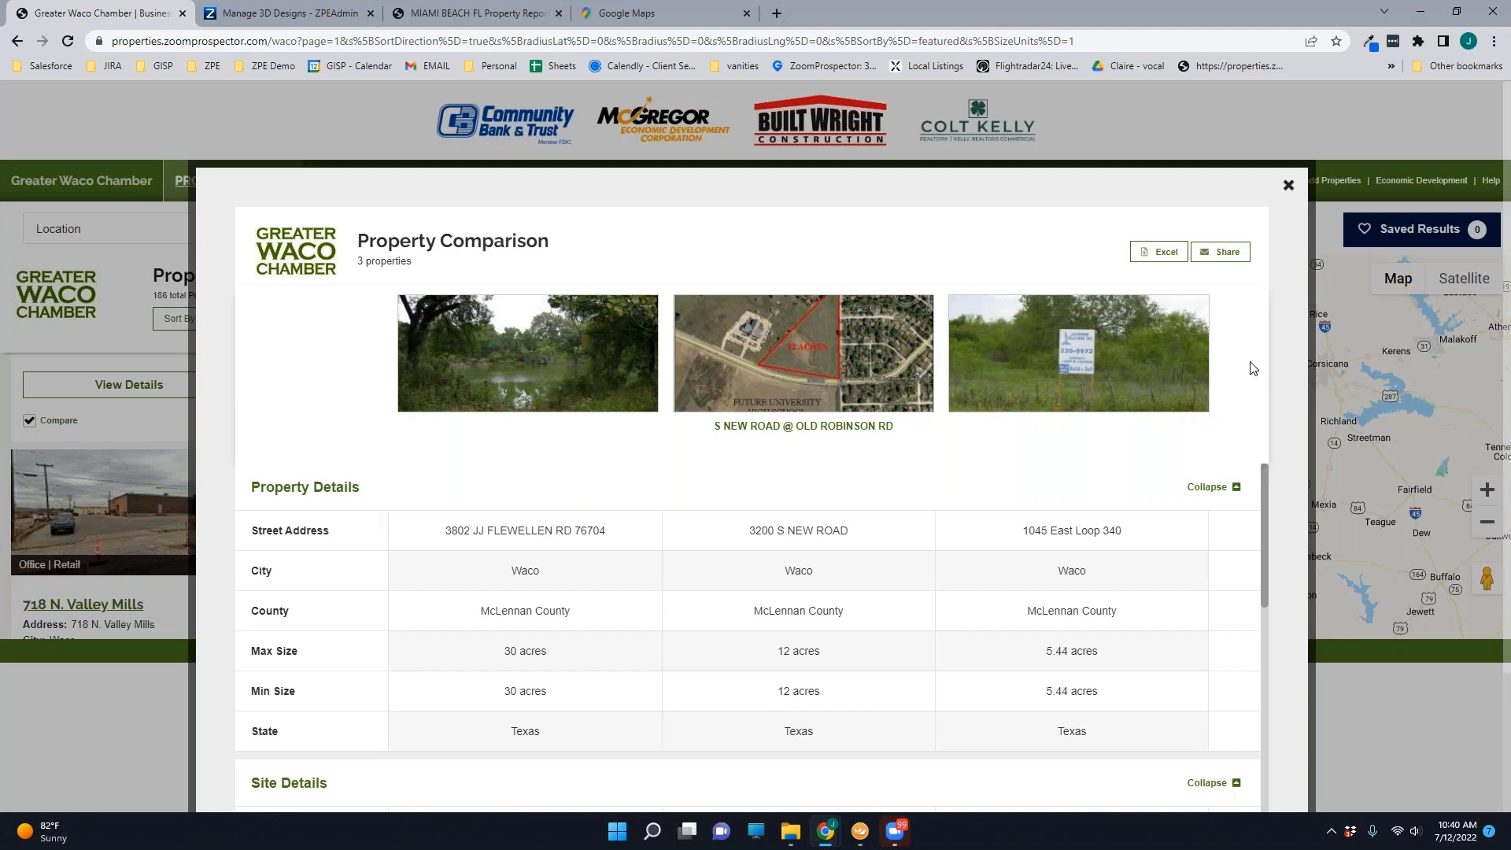
click(1244, 355)
click(1243, 356)
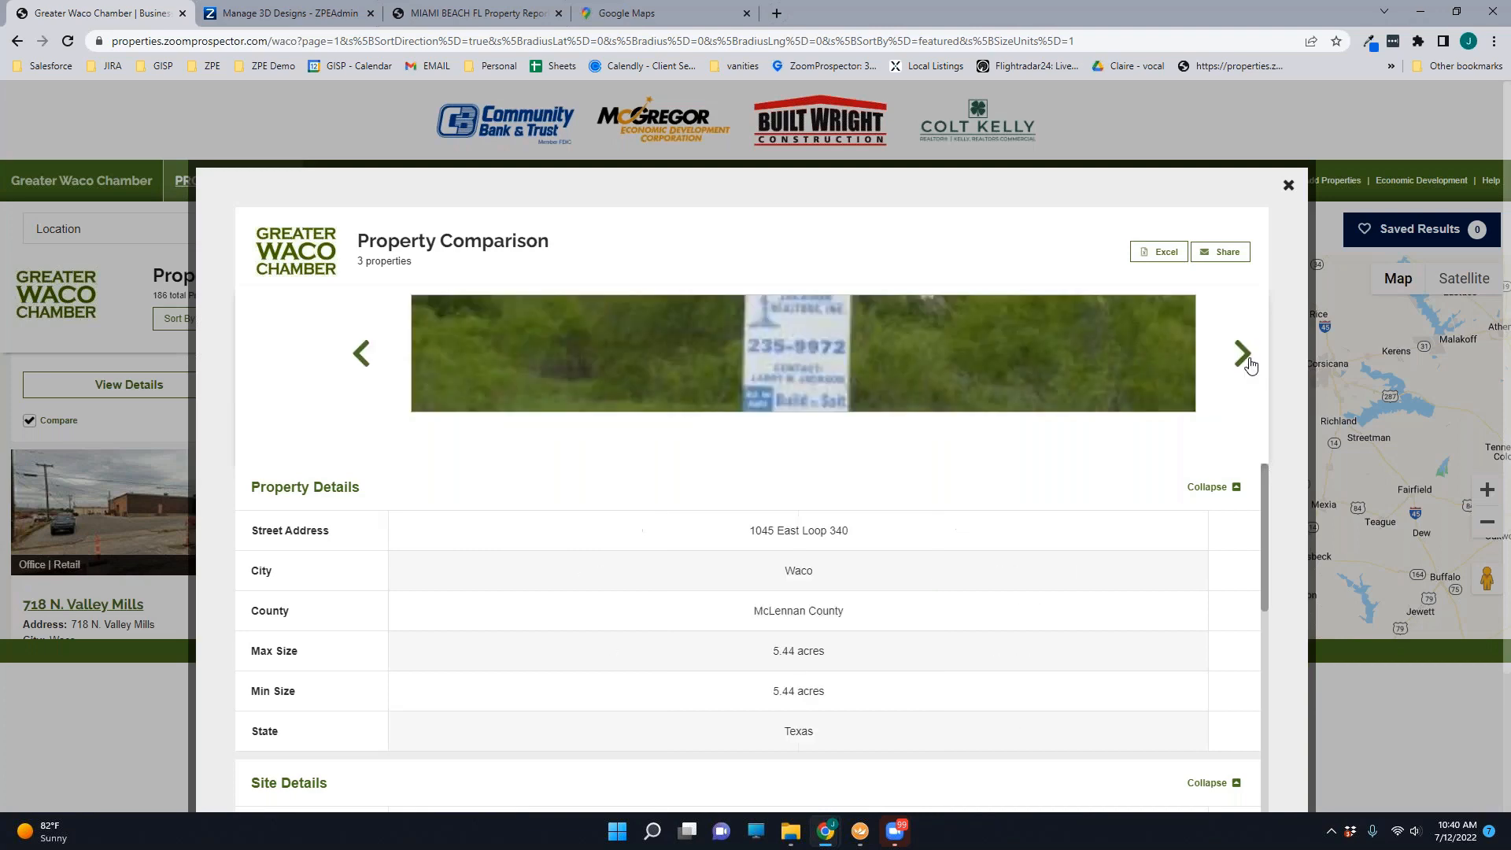
click(366, 369)
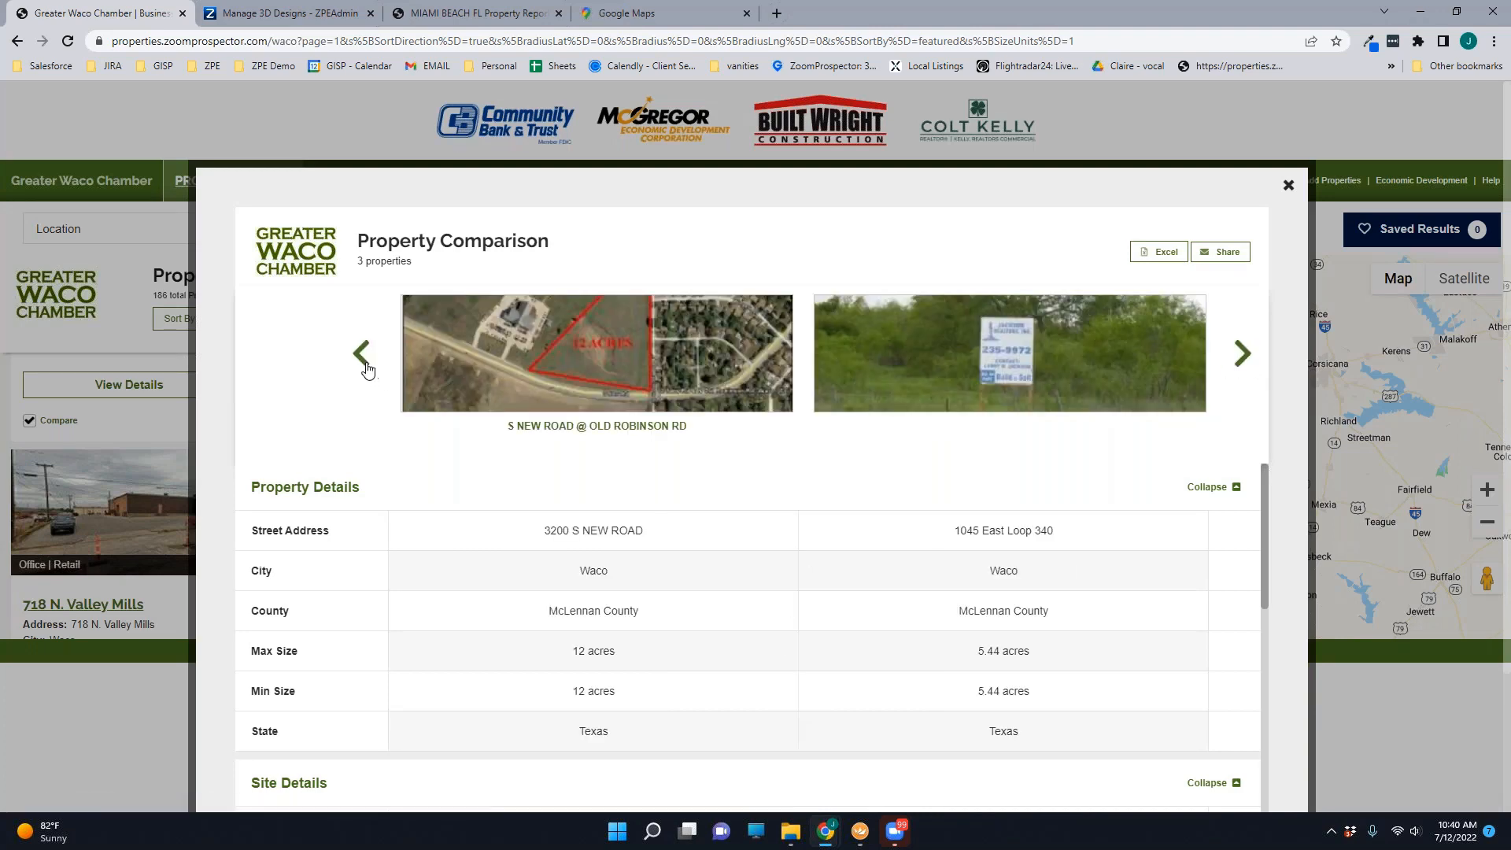
click(367, 370)
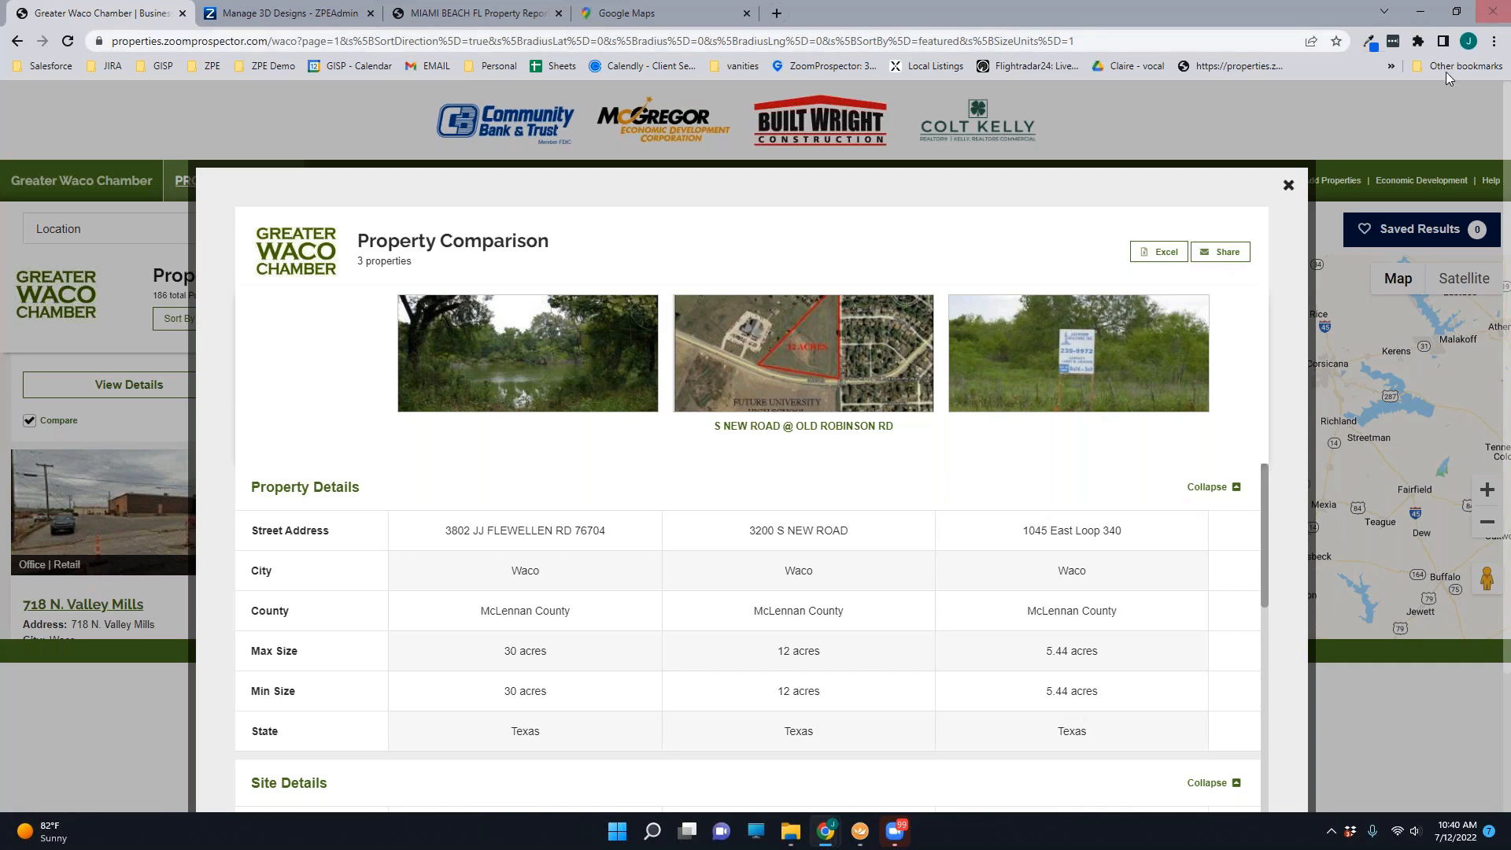
Step: Close the comparison and clear all properties selected for it
click(1286, 189)
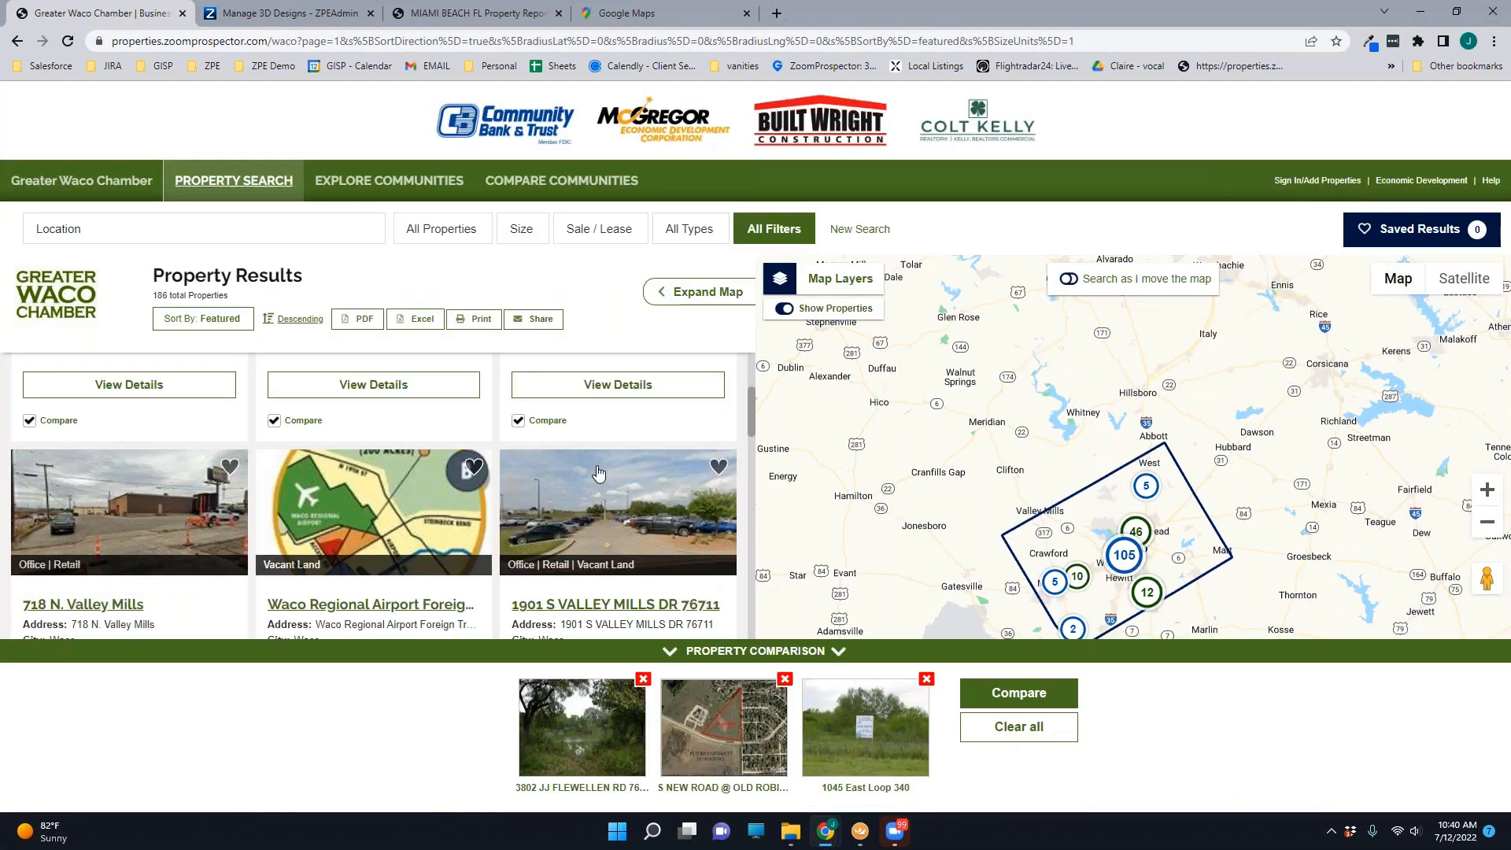
click(1019, 727)
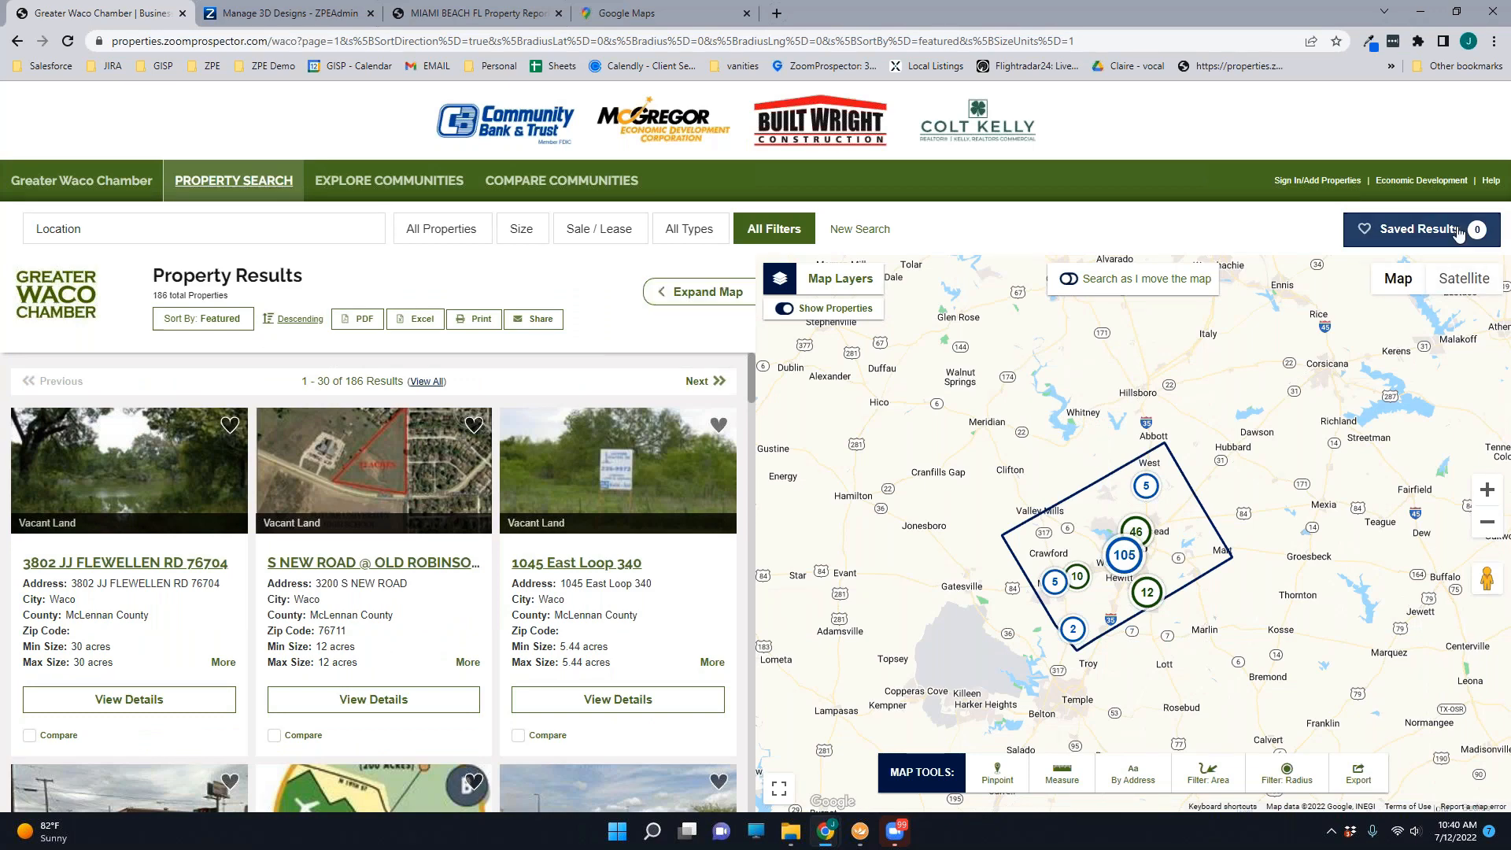
Step: Save the properties S New Road @ Old Robinson Rd, 1045 East Loop 340 and 1901 S Valley Mills Dr to My Saved Results
click(474, 425)
click(547, 354)
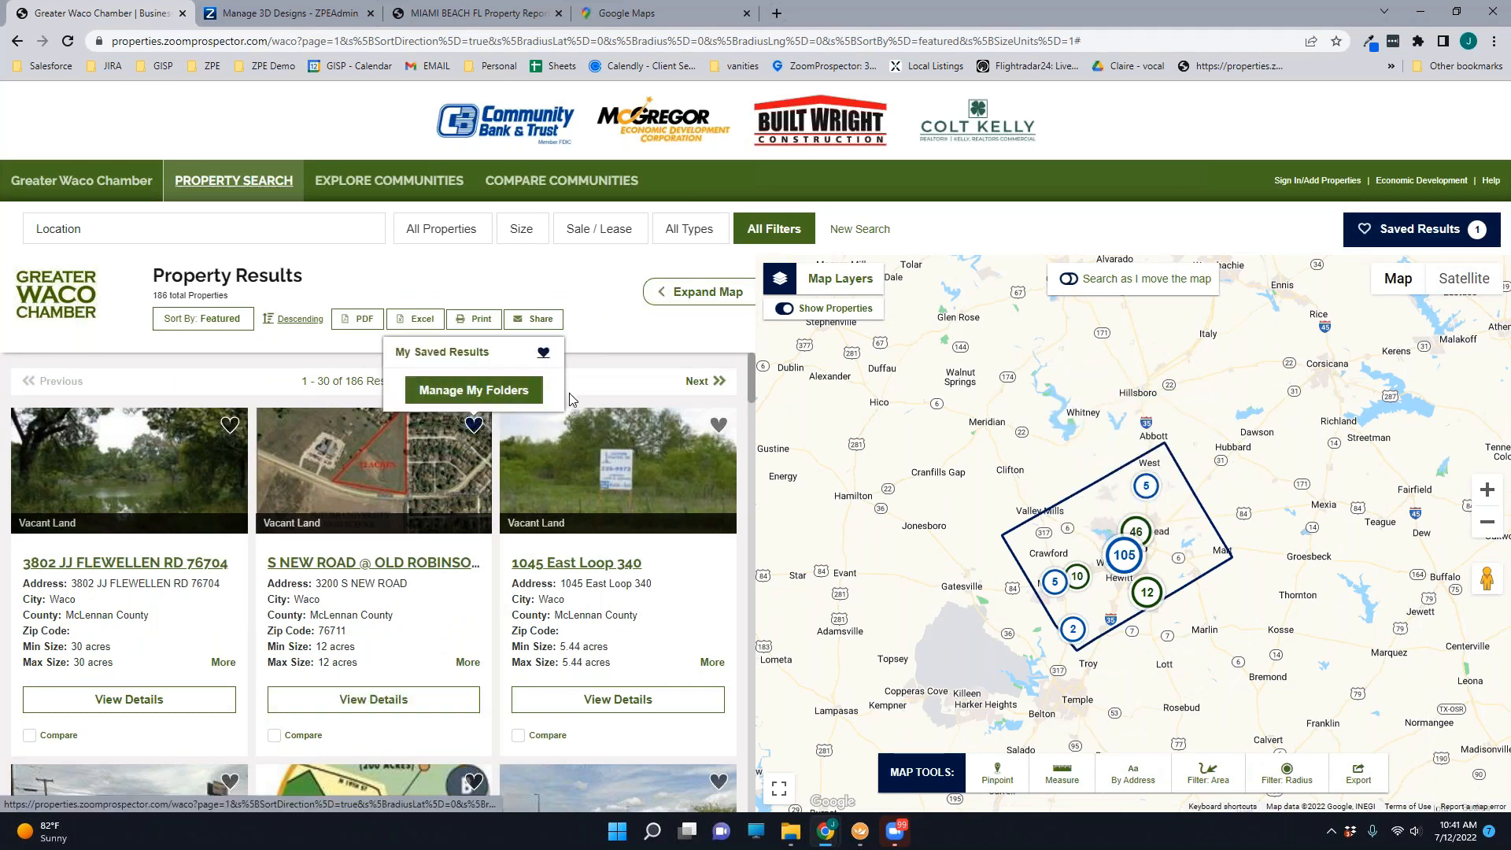
click(719, 425)
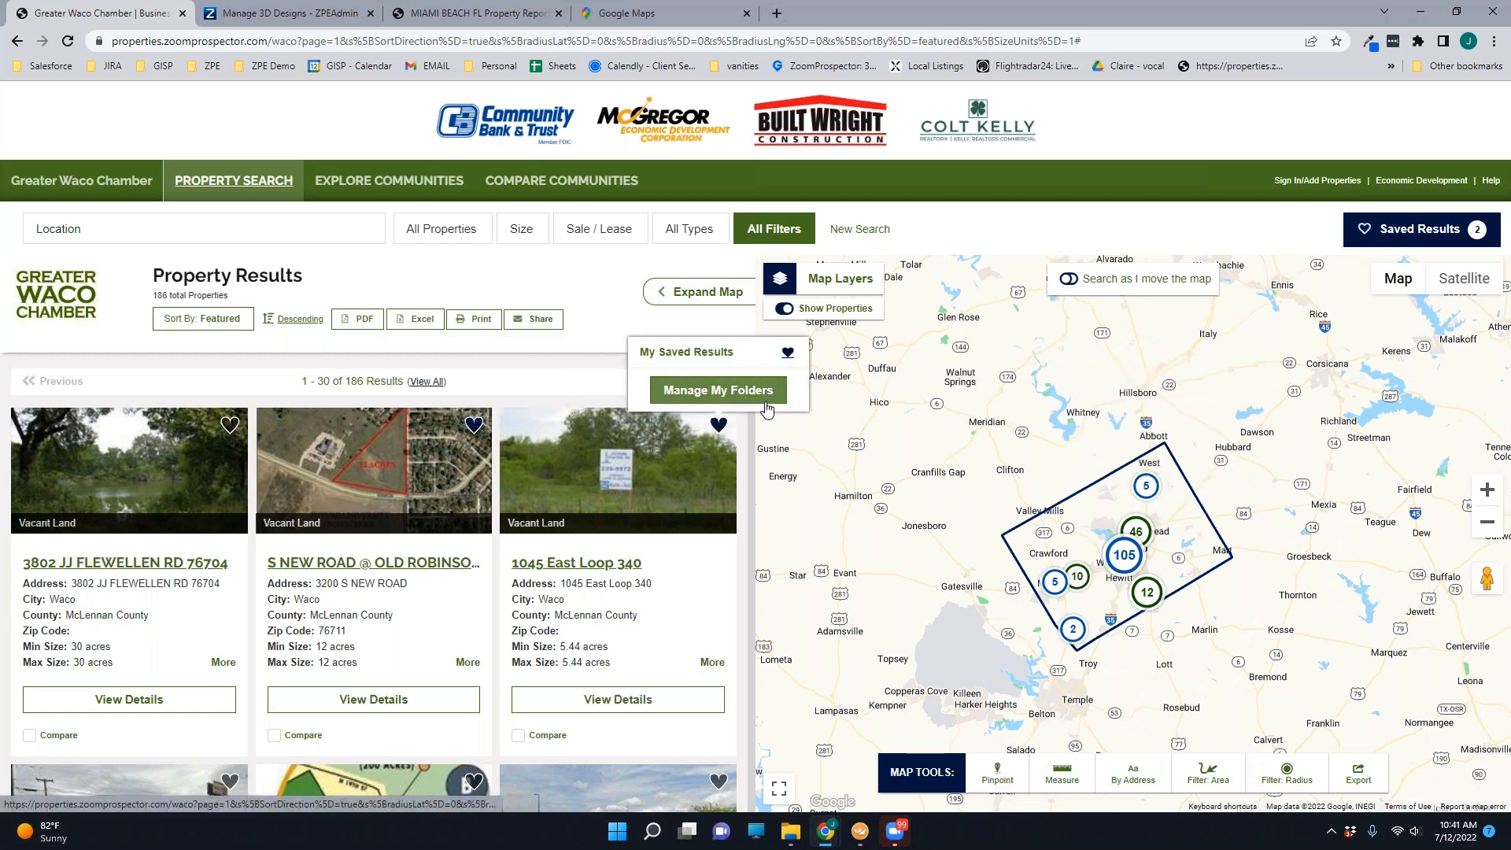
scroll(760, 413, down, 1)
scroll(714, 630, down, 2)
click(716, 626)
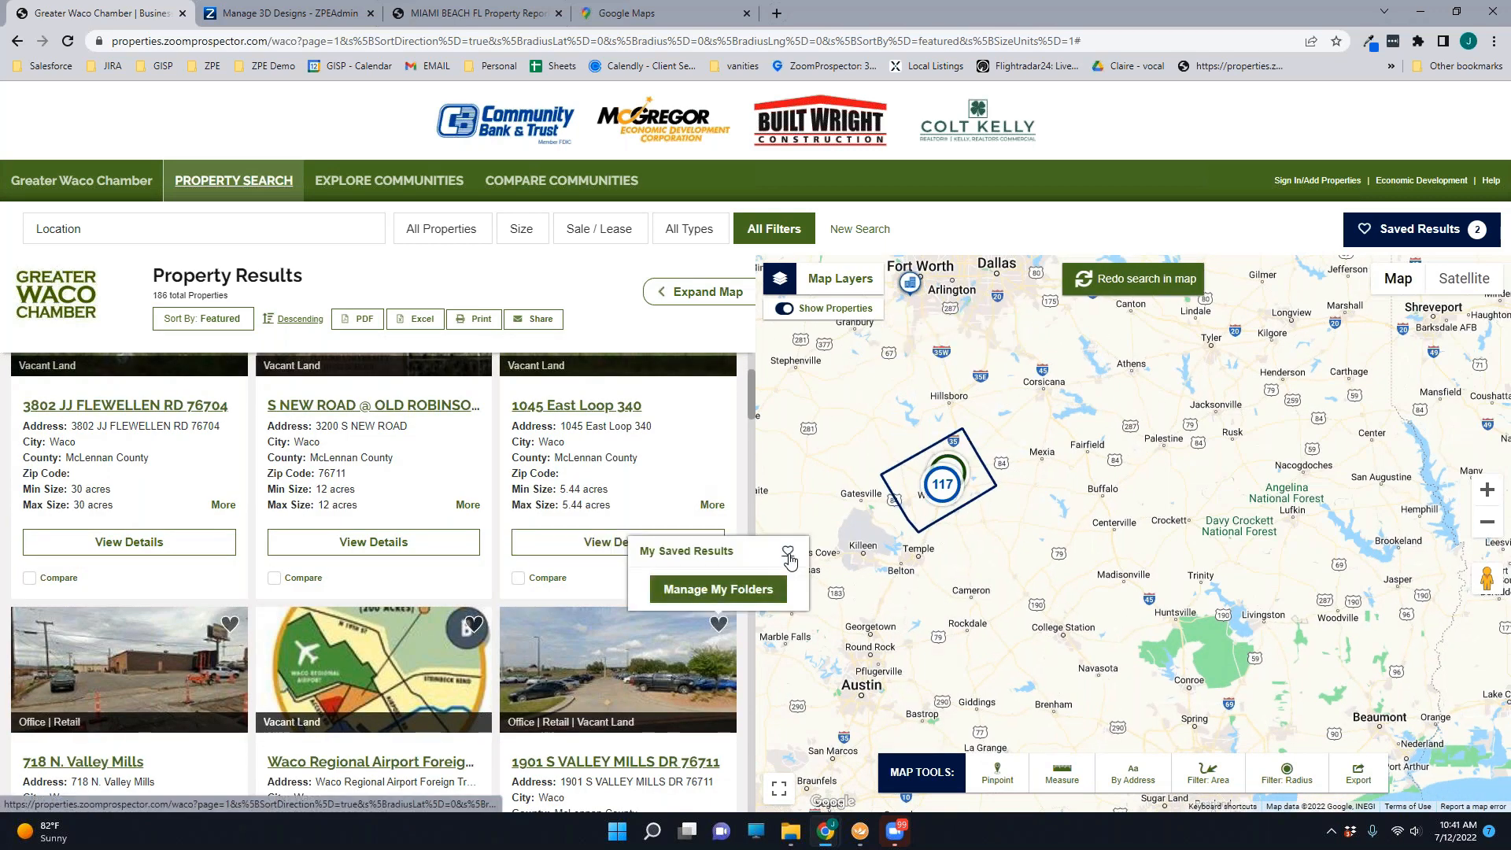
Step: Open the saved results, view the comparison of the saved properties, and return to the property results
click(1413, 234)
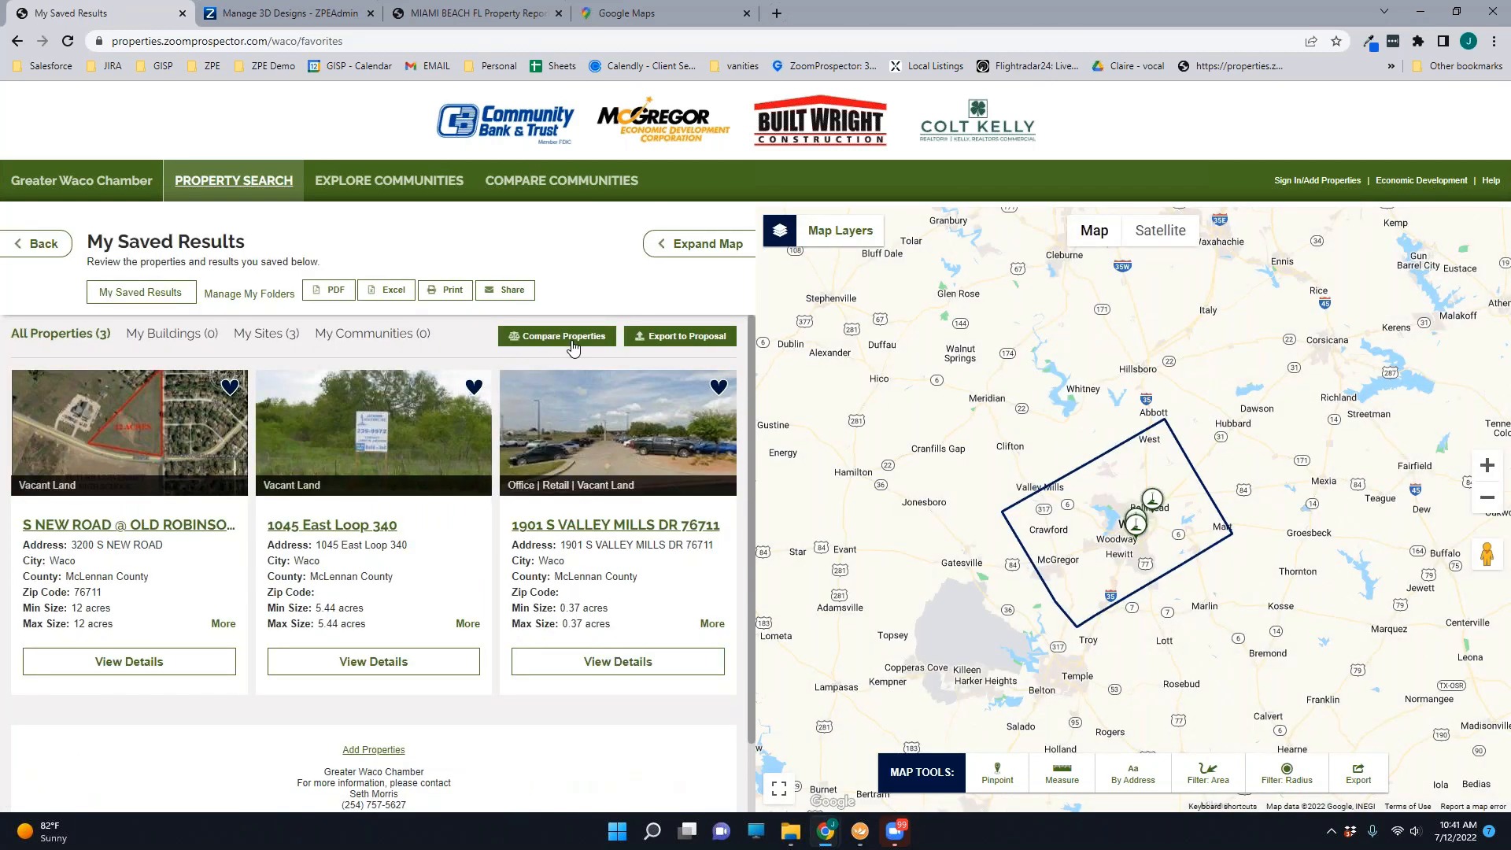
click(568, 343)
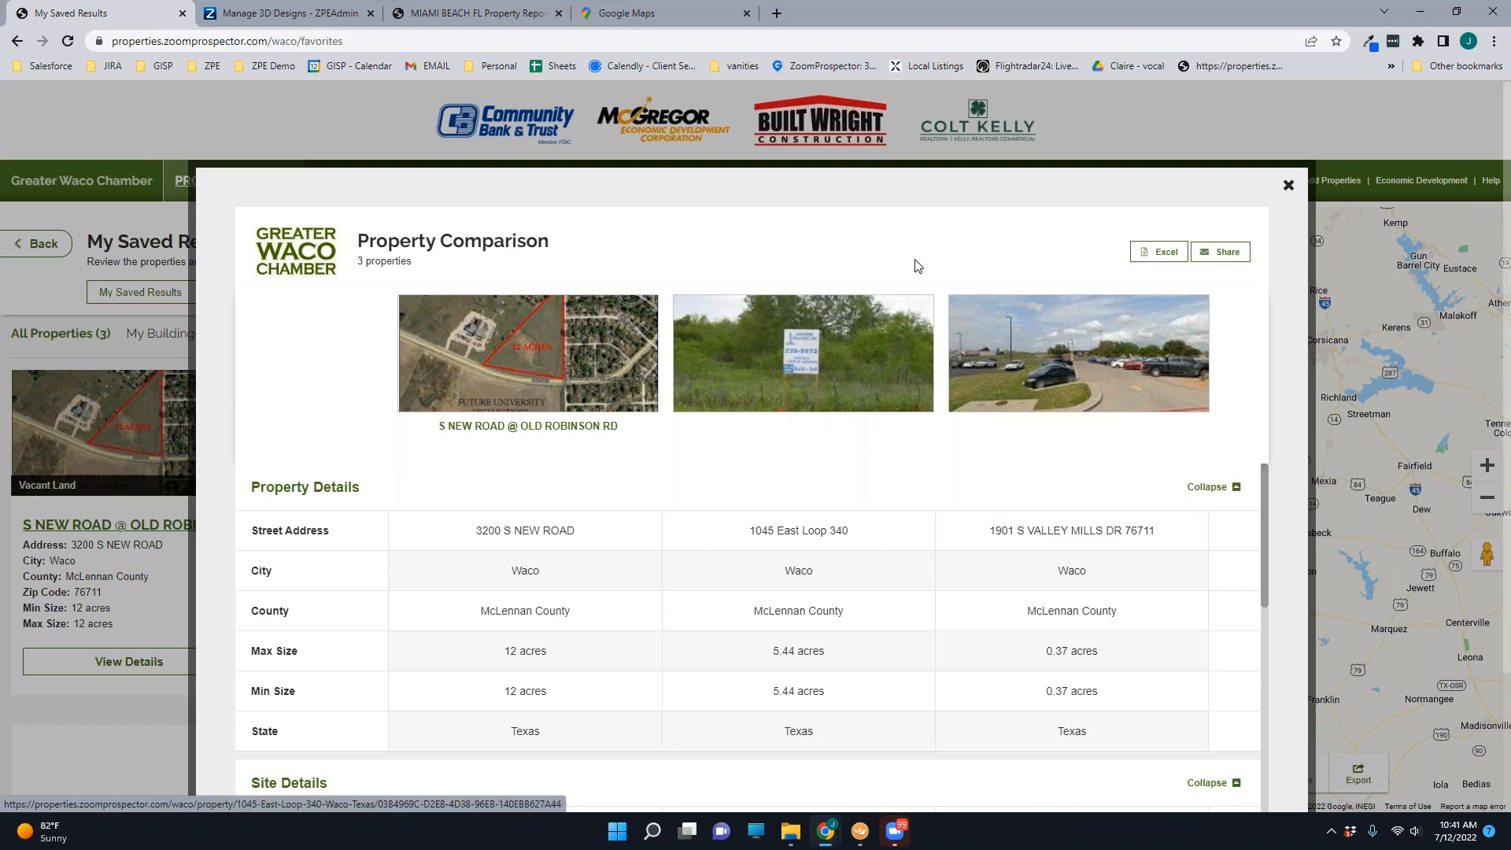
click(1288, 186)
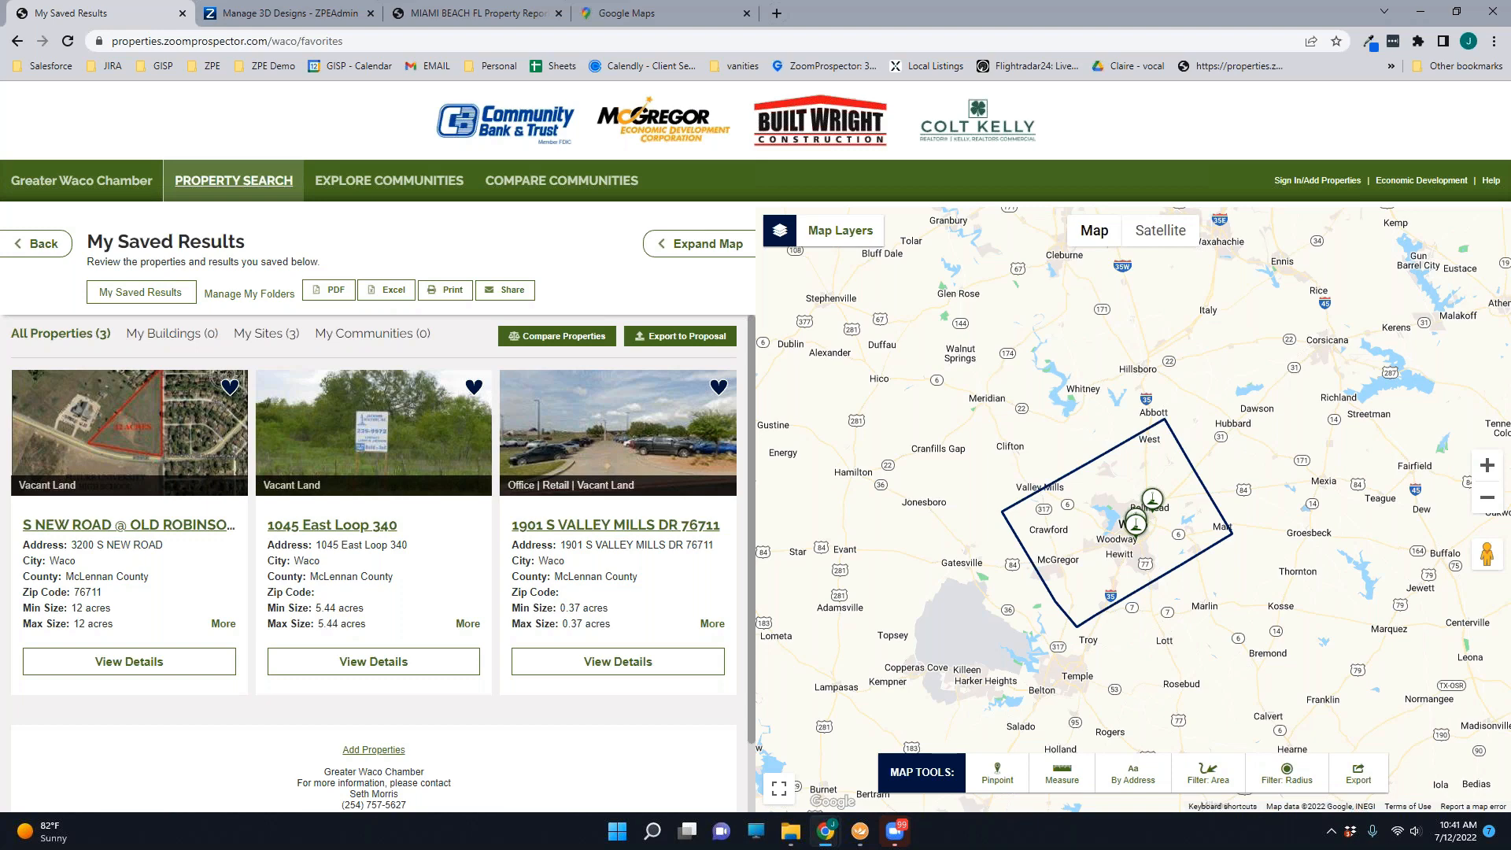
click(28, 251)
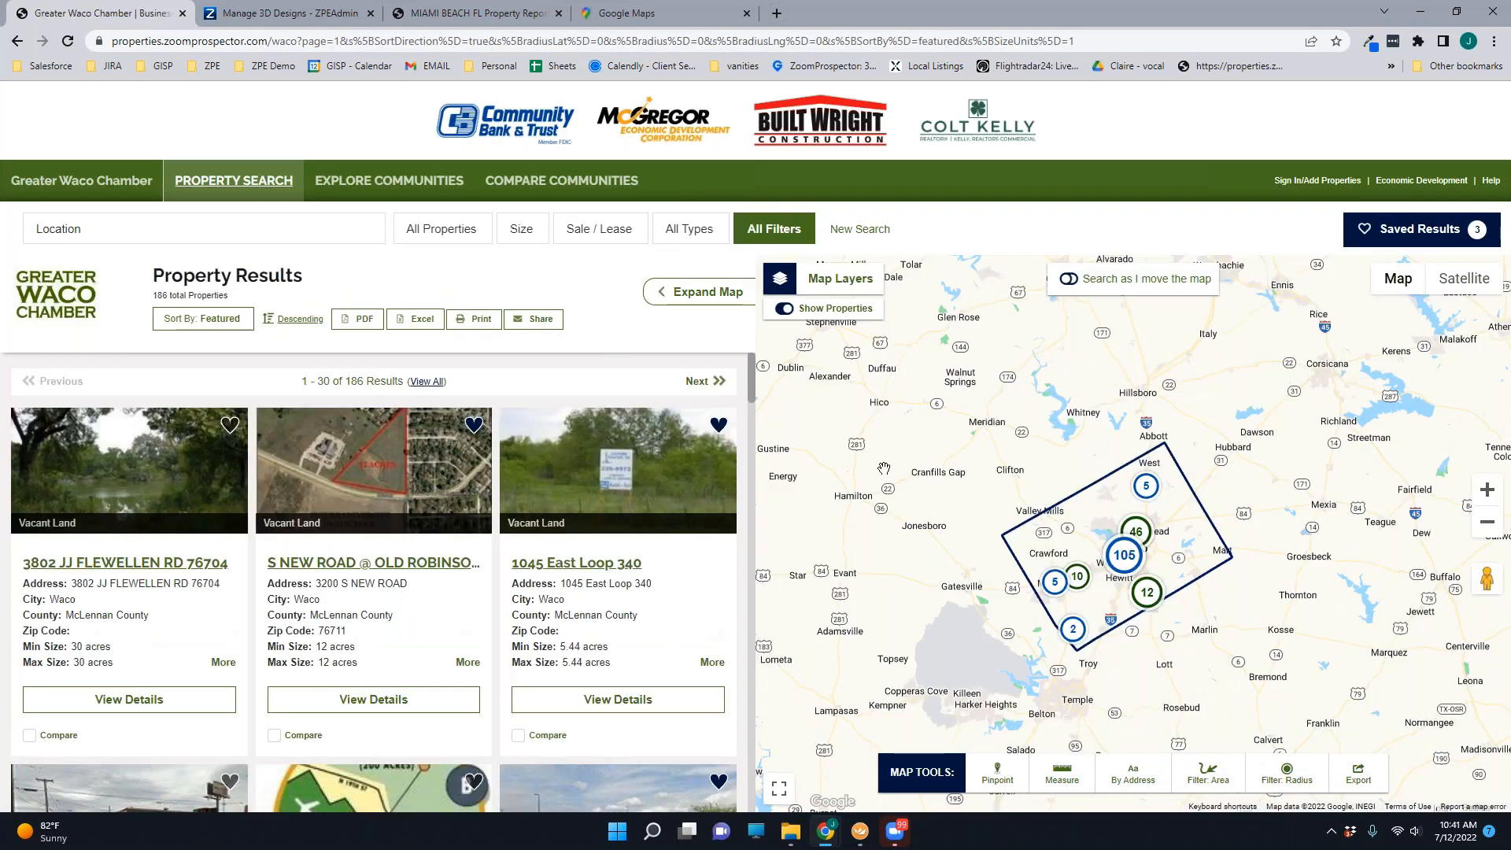
Step: Generate a pinpoint report for a point just northeast of Crawford on the map
click(997, 774)
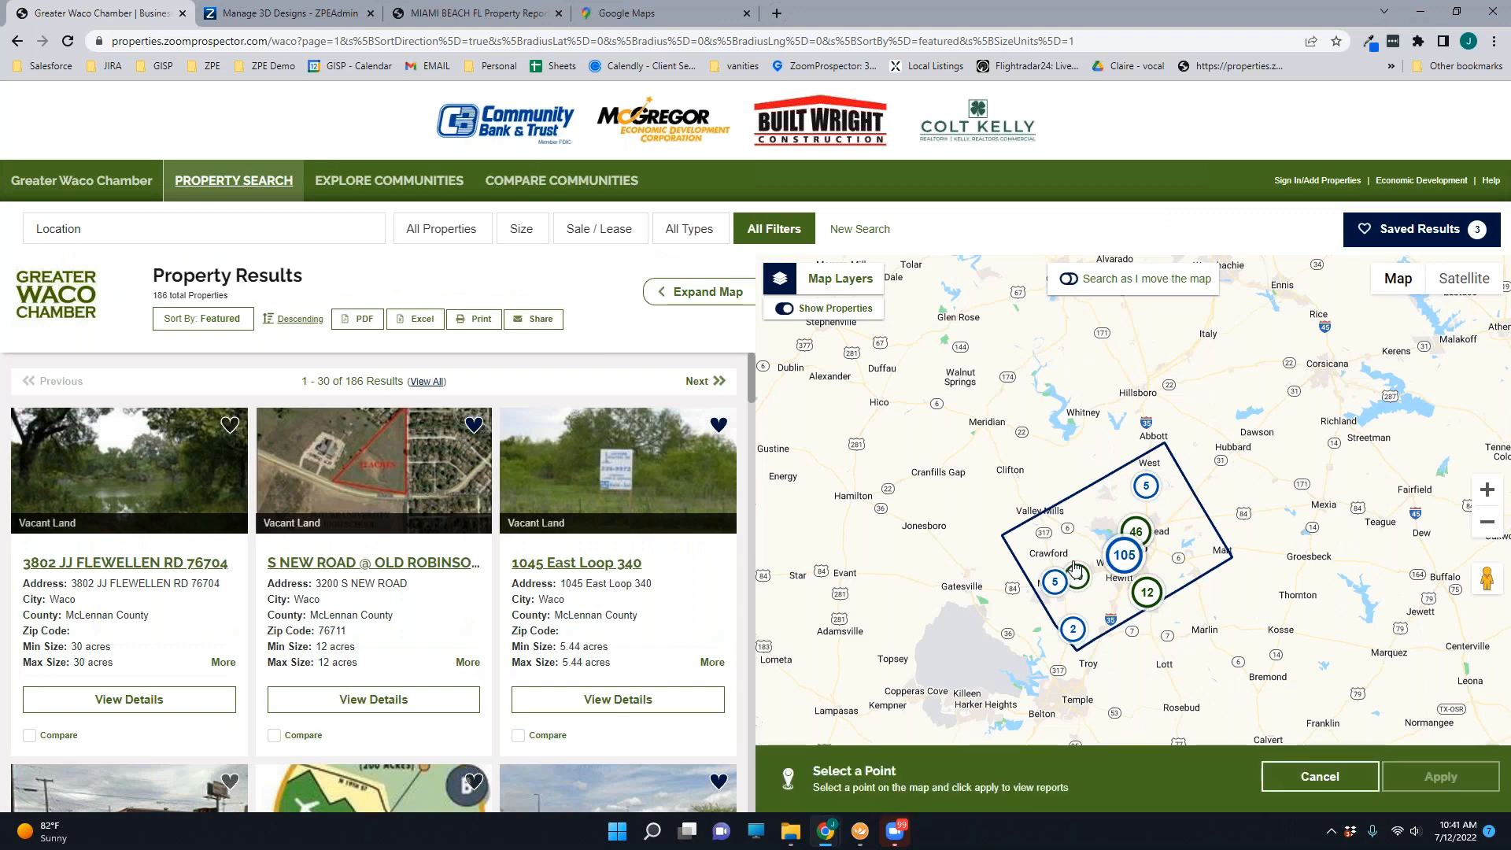
click(1068, 545)
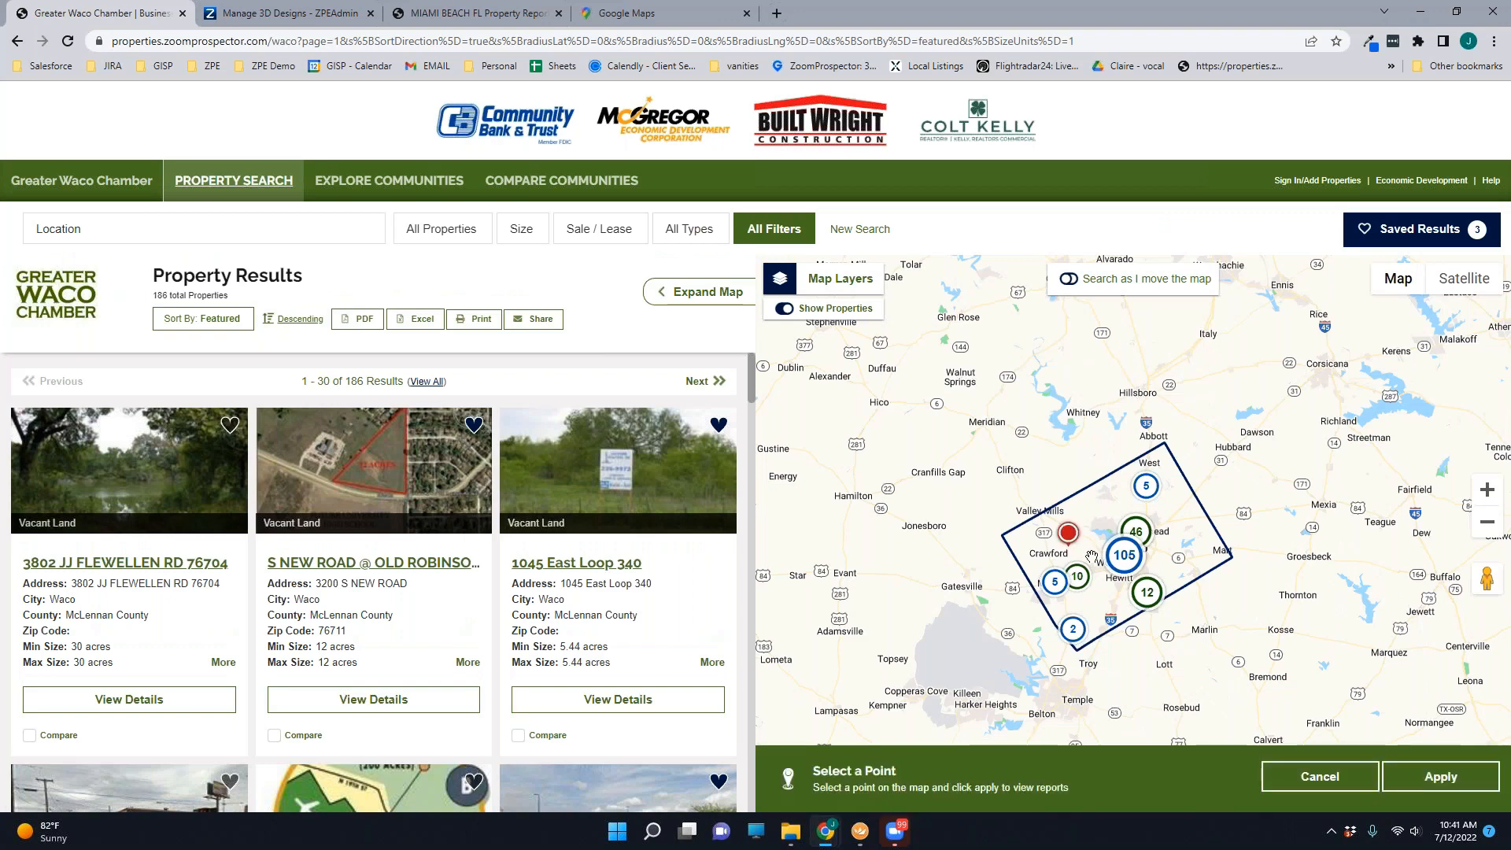
click(1453, 786)
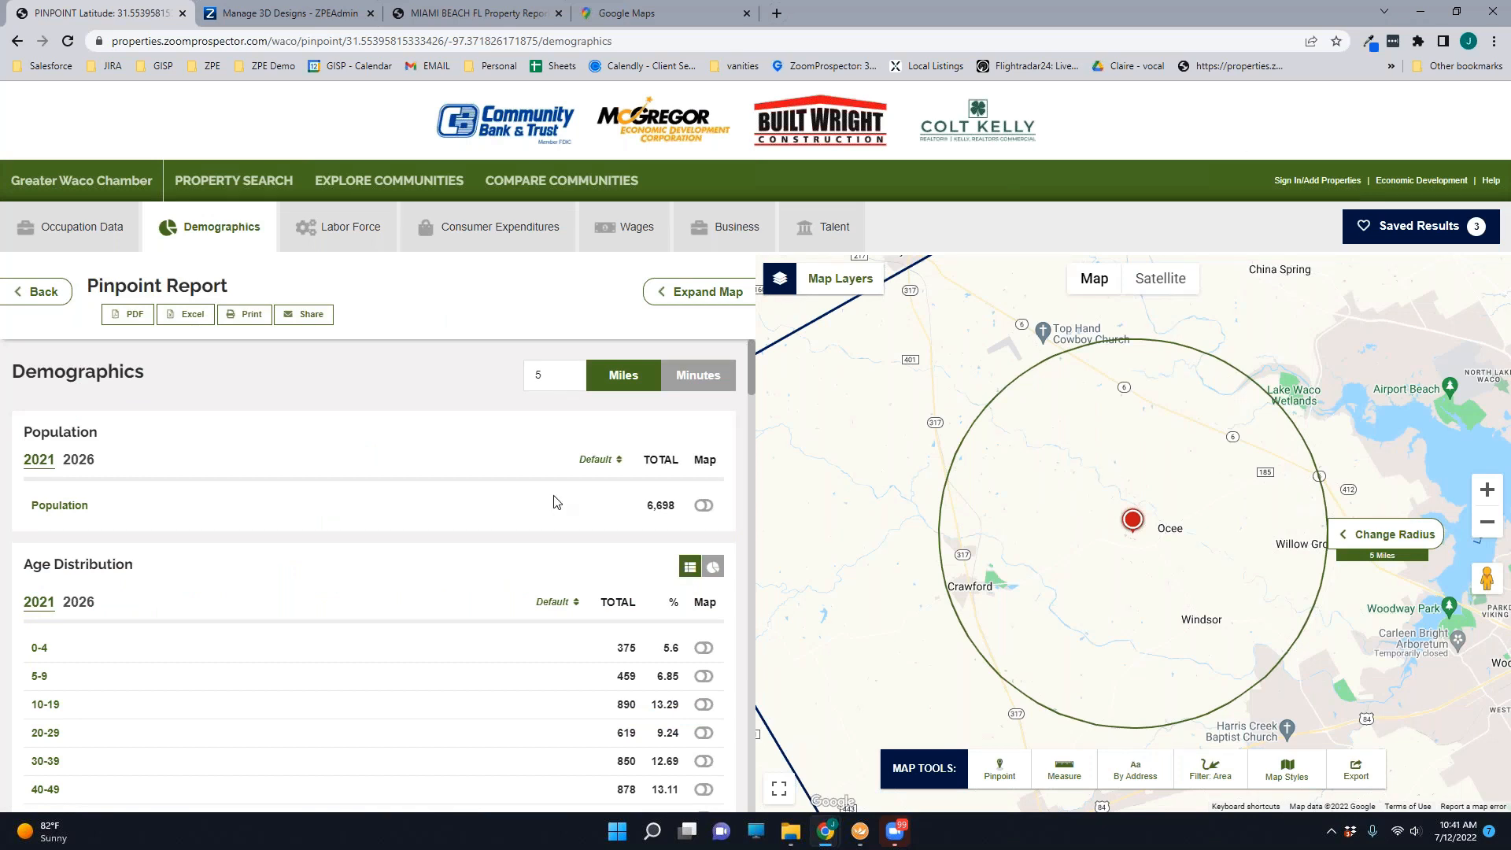
Step: Set the pinpoint report's radius to 10 miles and return to the property results
double_click(550, 382)
text(10)
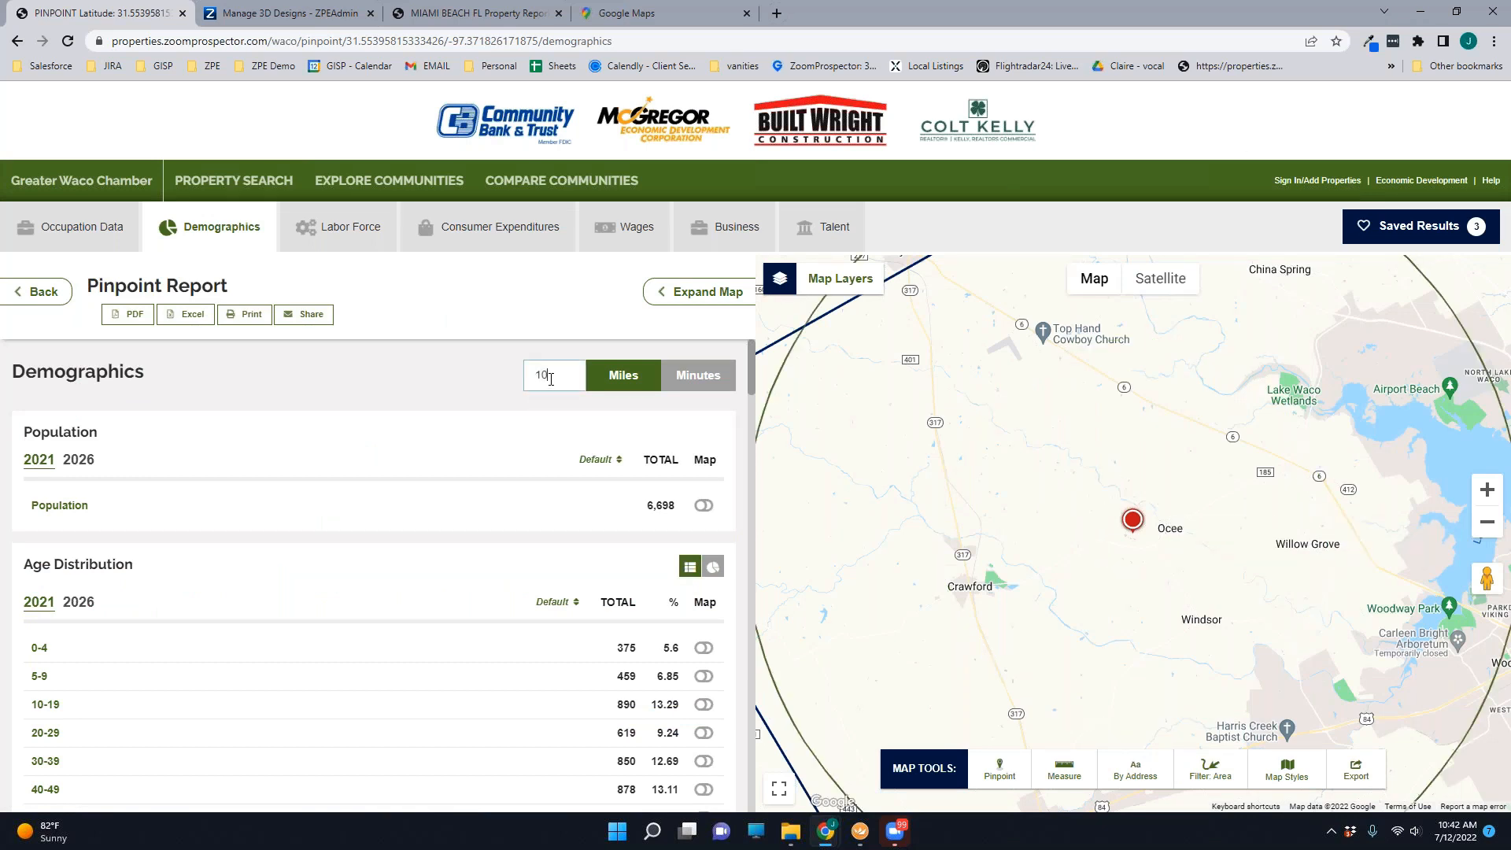
click(471, 390)
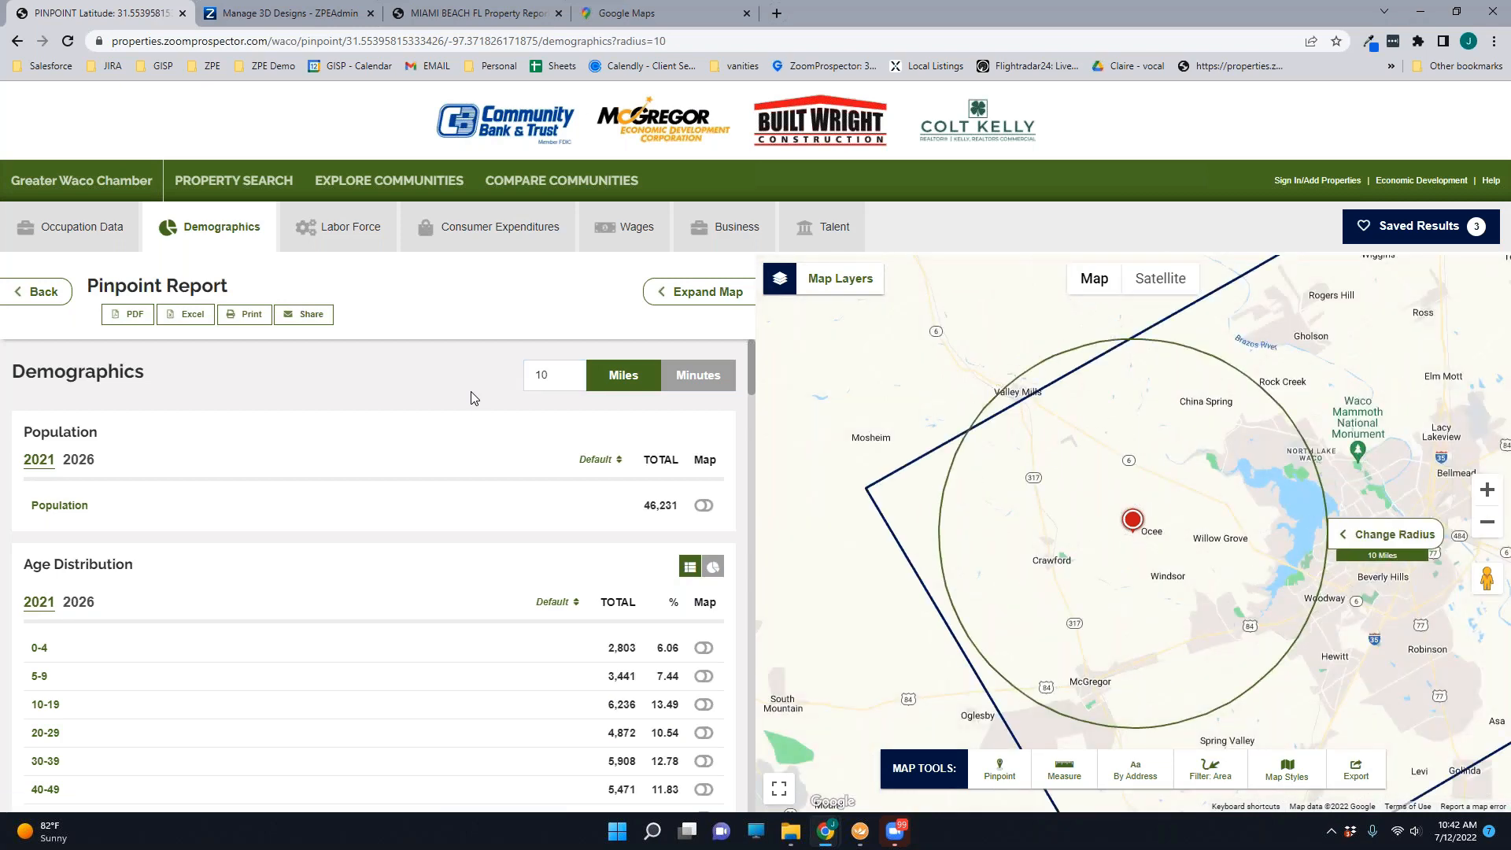
click(46, 299)
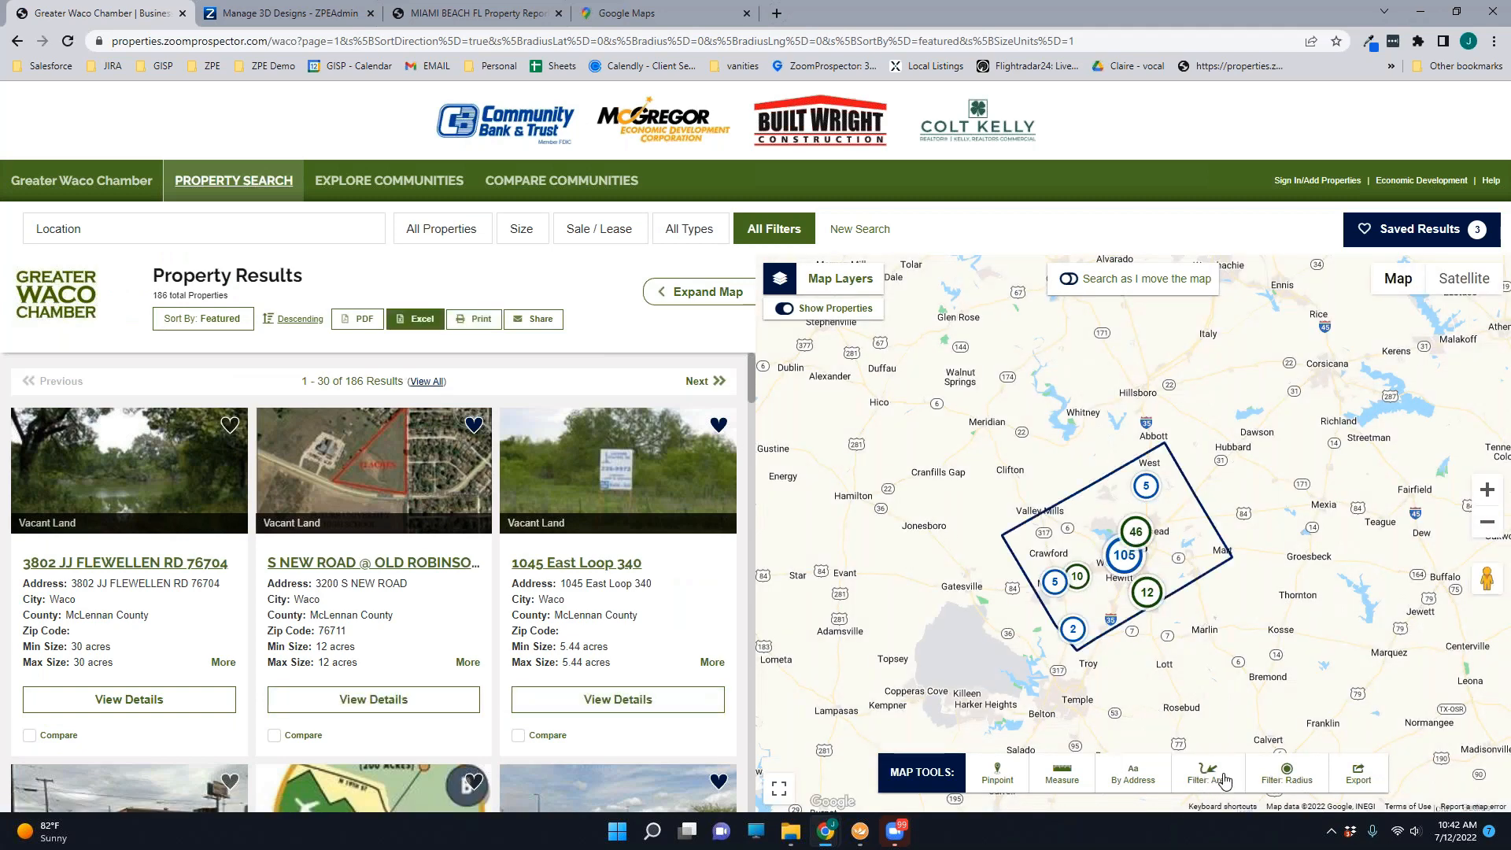
Step: Filter the property results to a freehand area drawn around Robinson, south of Waco
click(1216, 782)
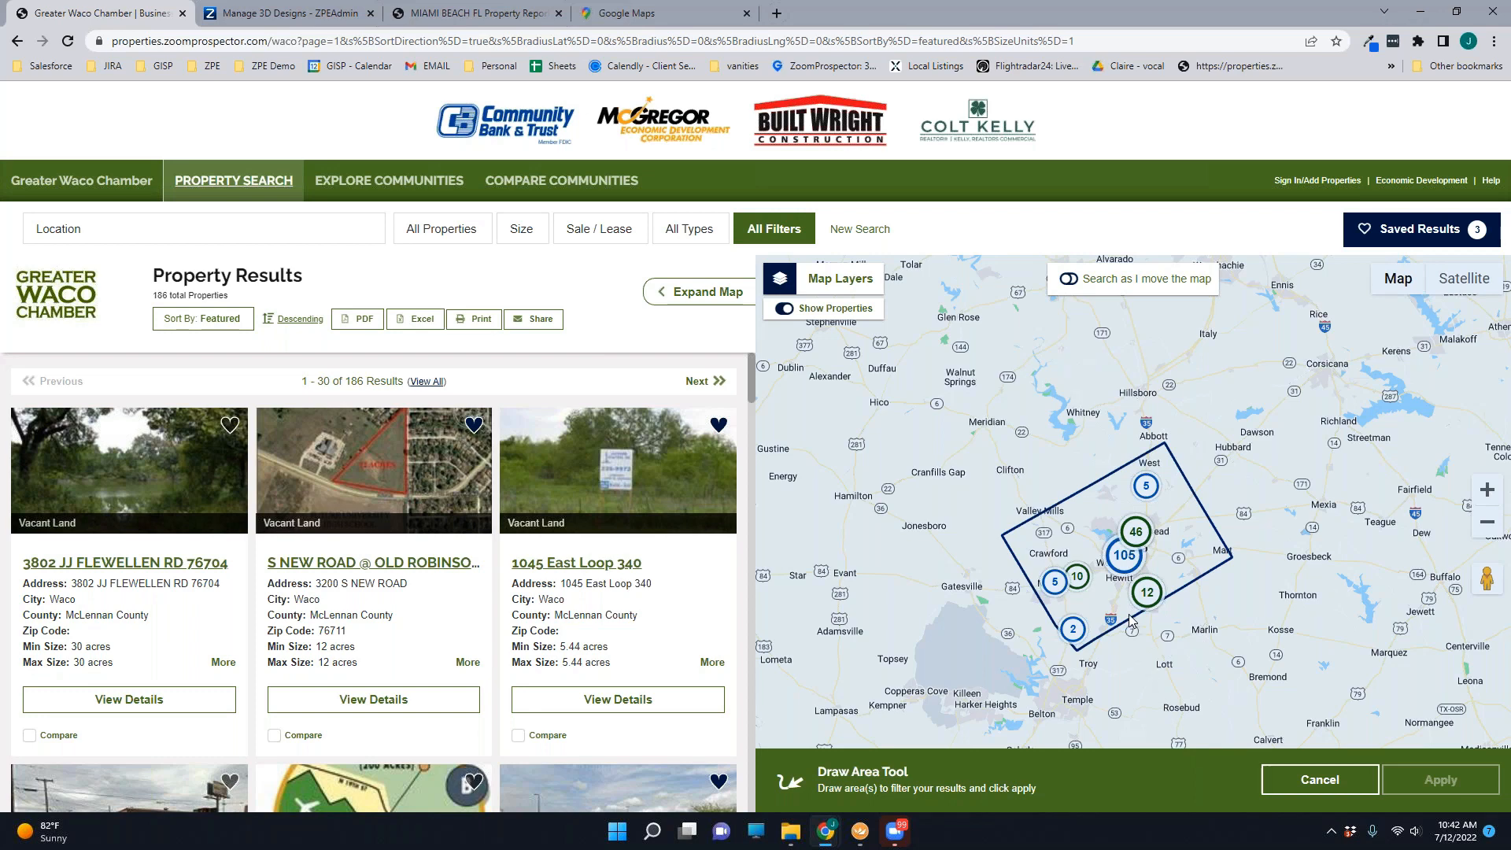
click(1317, 782)
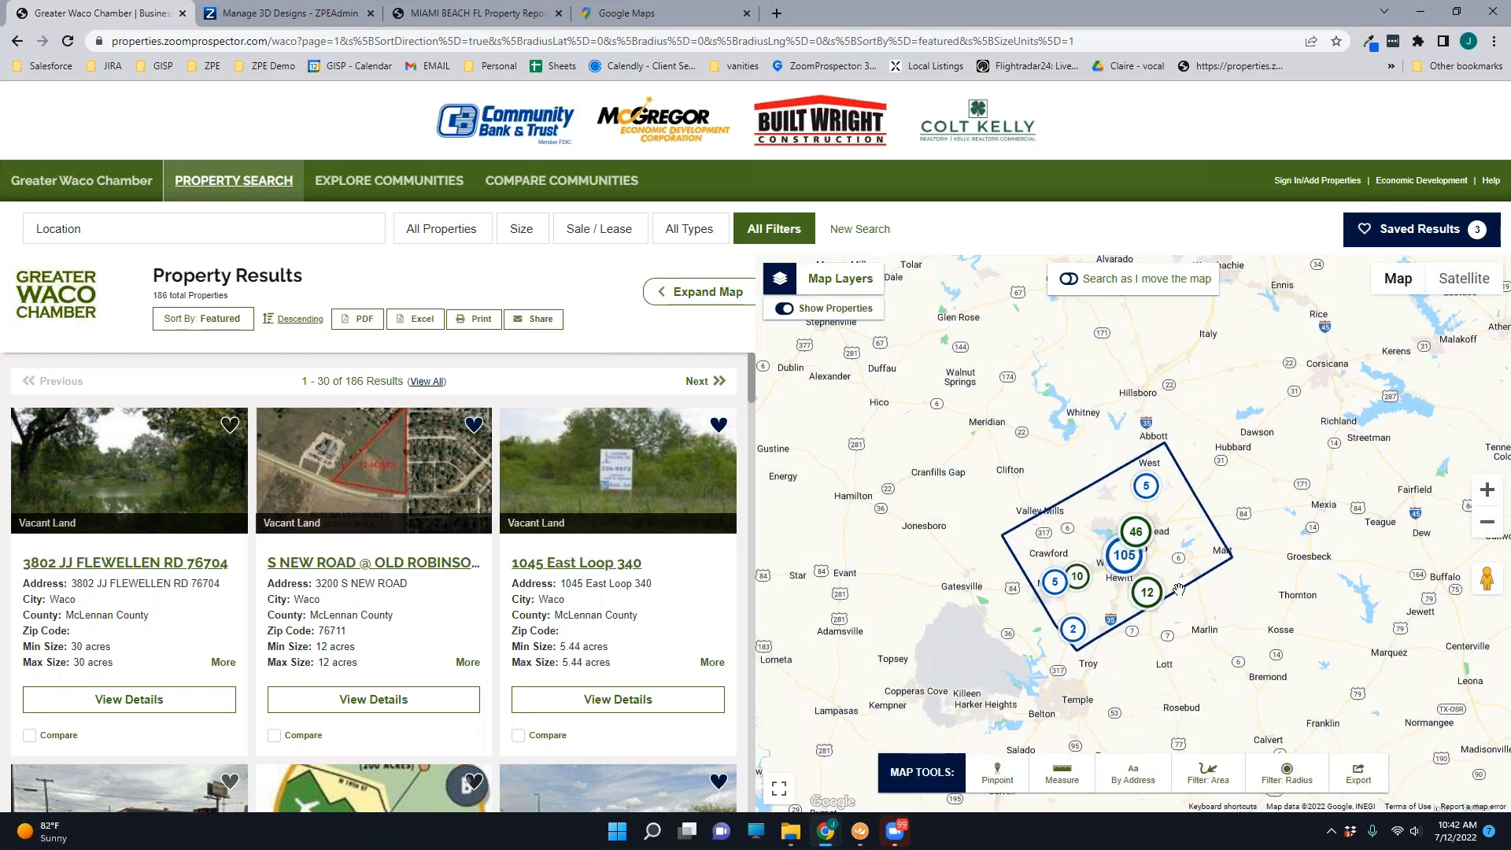
click(1207, 780)
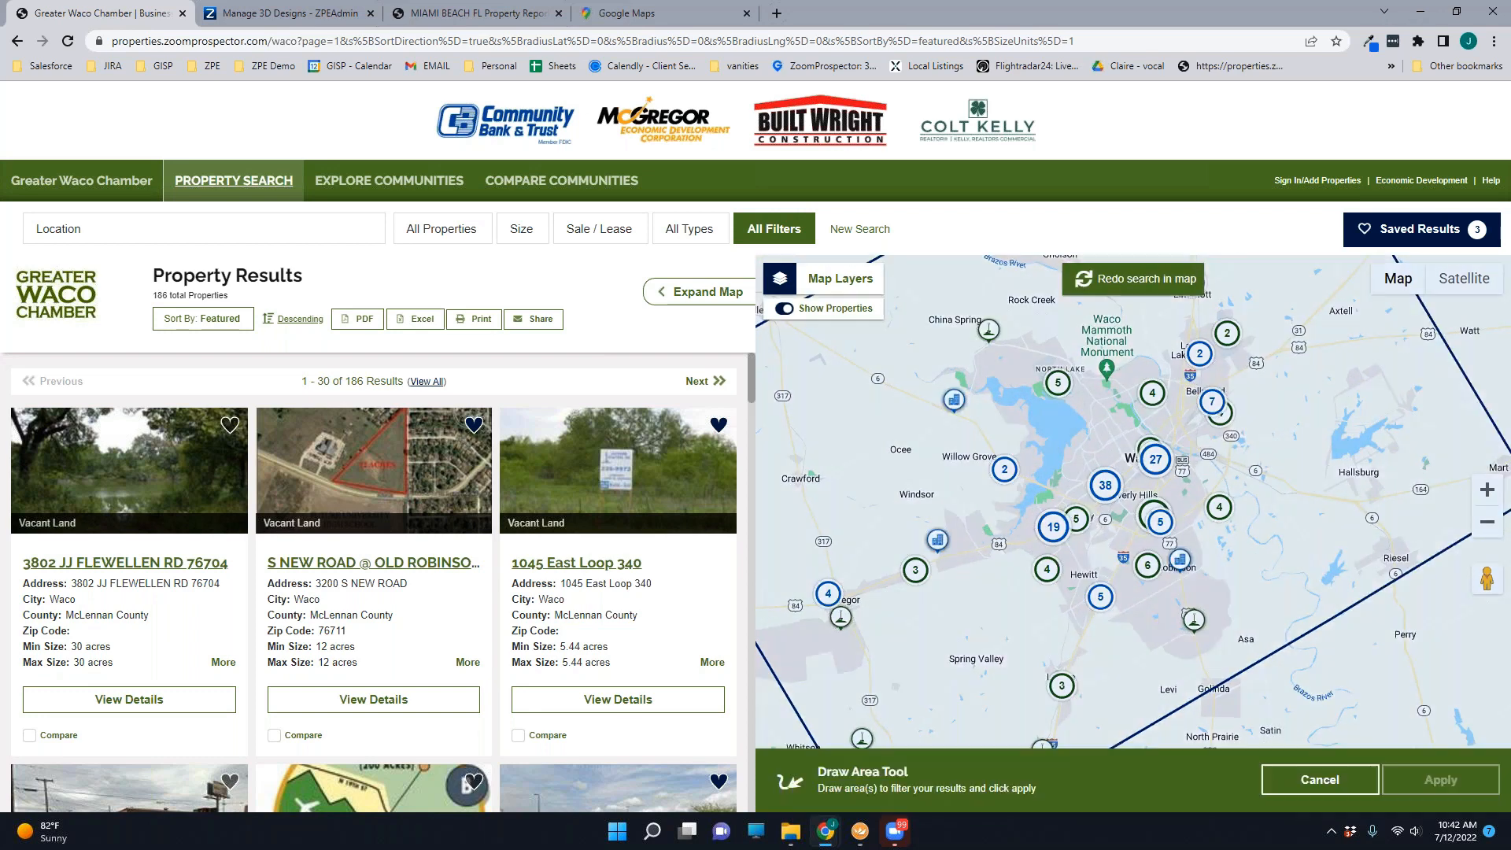
mouse_move(1206, 565)
mouse_down()
mouse_move(1168, 489)
mouse_move(1121, 524)
mouse_move(1121, 590)
mouse_move(1141, 597)
mouse_up()
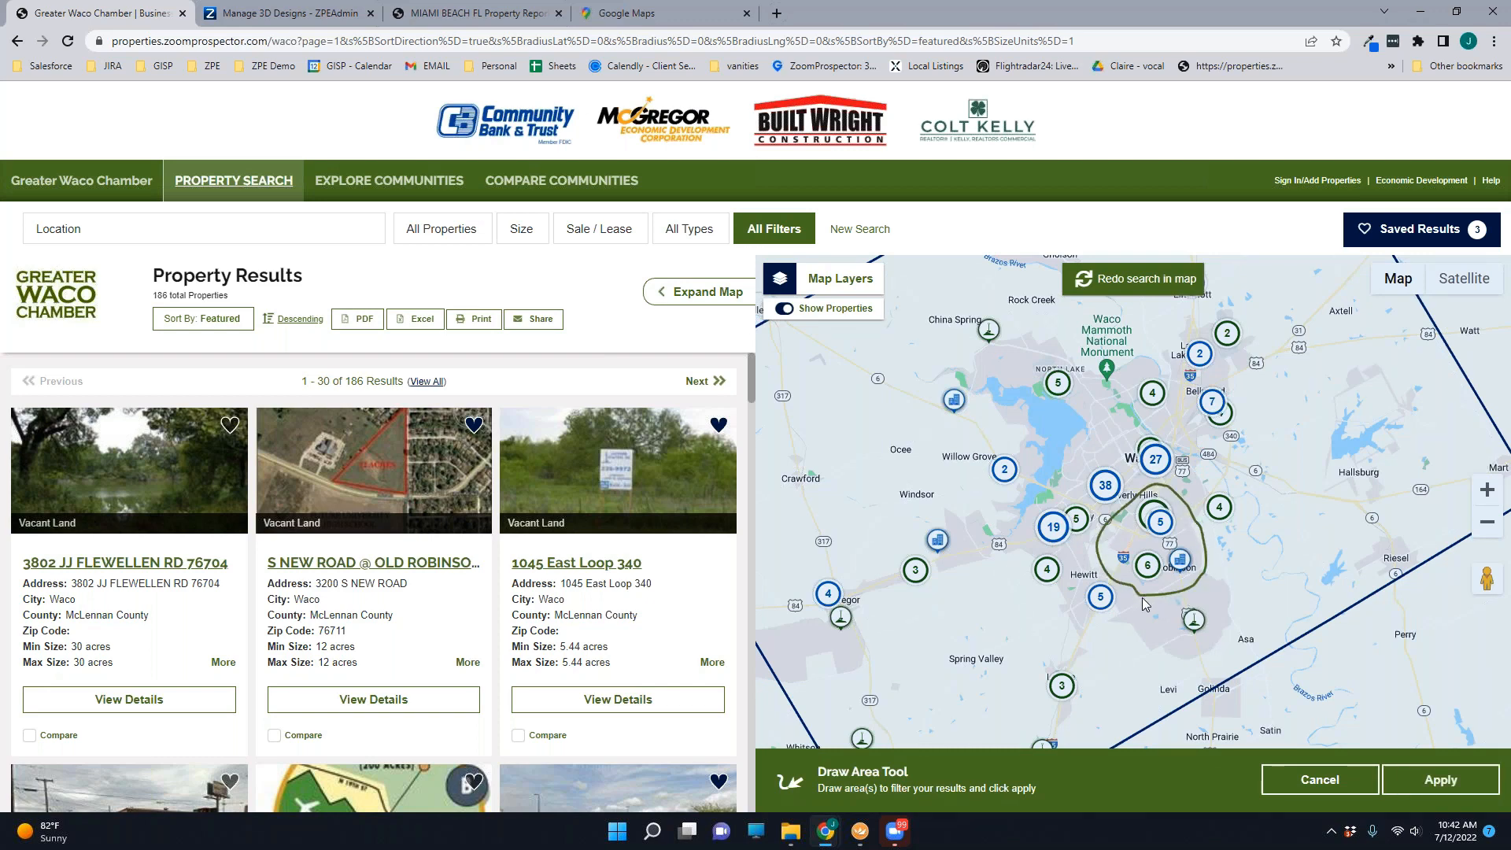
click(1440, 779)
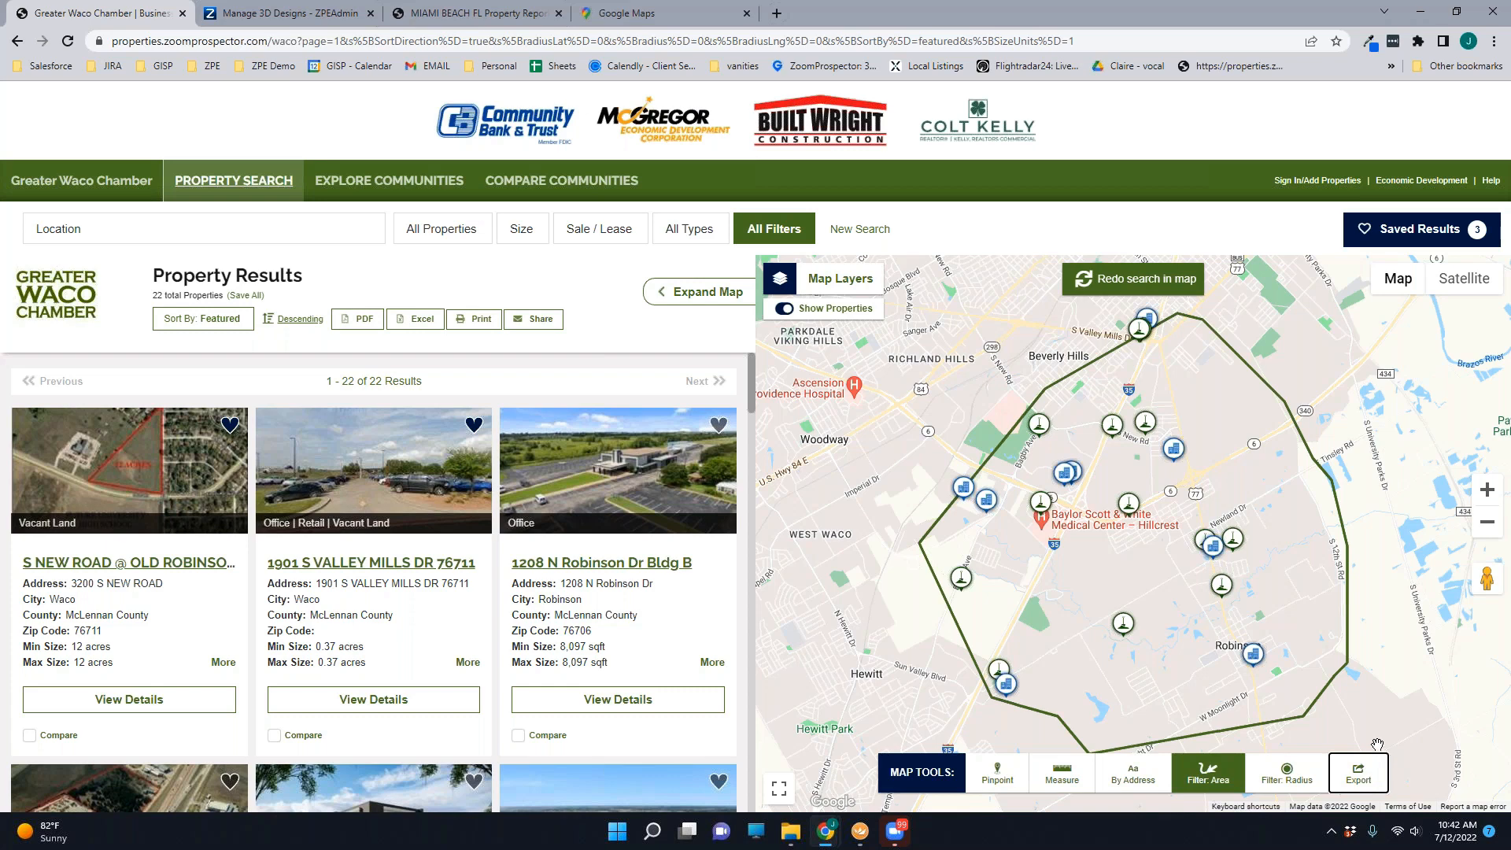
Step: From Explore Communities, run an area analysis on a freehand area drawn around Elm Mott, Lacy Lakeview and Bellmead
click(410, 185)
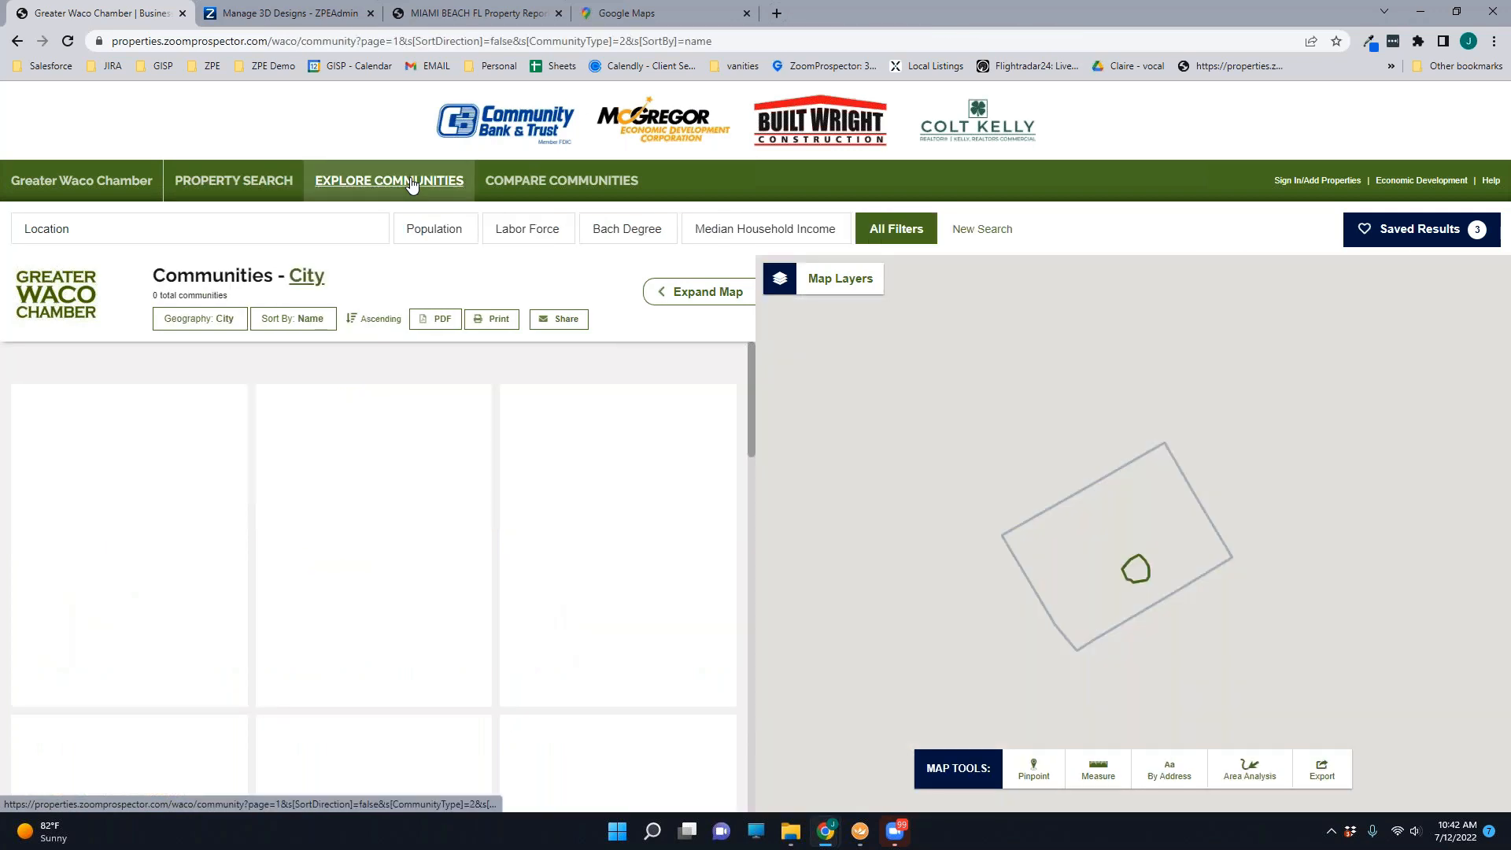
click(1249, 768)
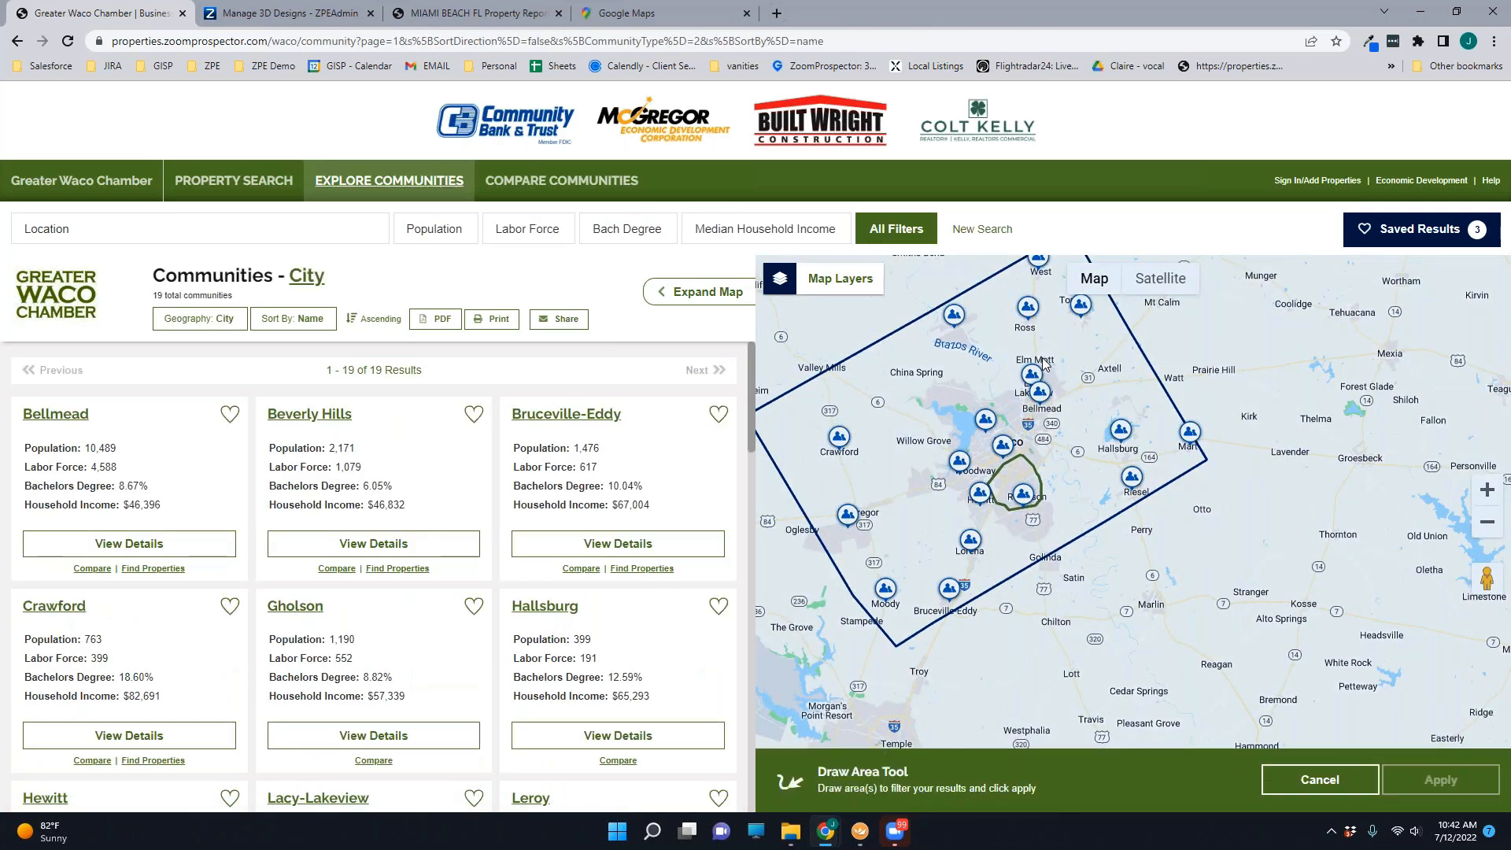
mouse_move(1037, 354)
mouse_down()
mouse_move(990, 376)
mouse_move(1024, 429)
mouse_move(1077, 402)
mouse_move(1056, 361)
mouse_move(1034, 355)
mouse_up()
click(1411, 778)
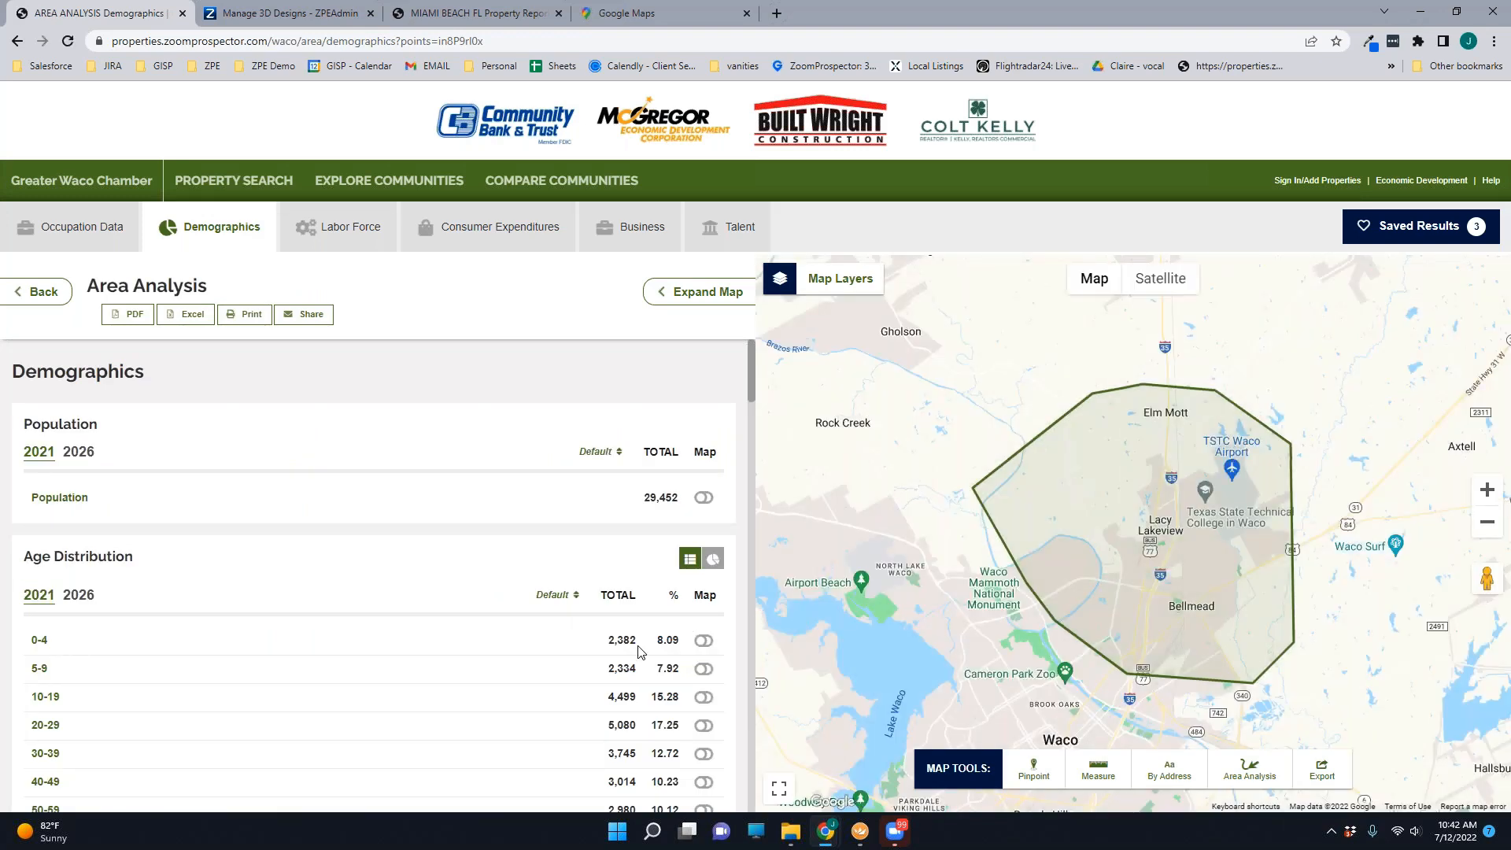
Step: View the Business report for the analysed area and its sharing link
click(621, 234)
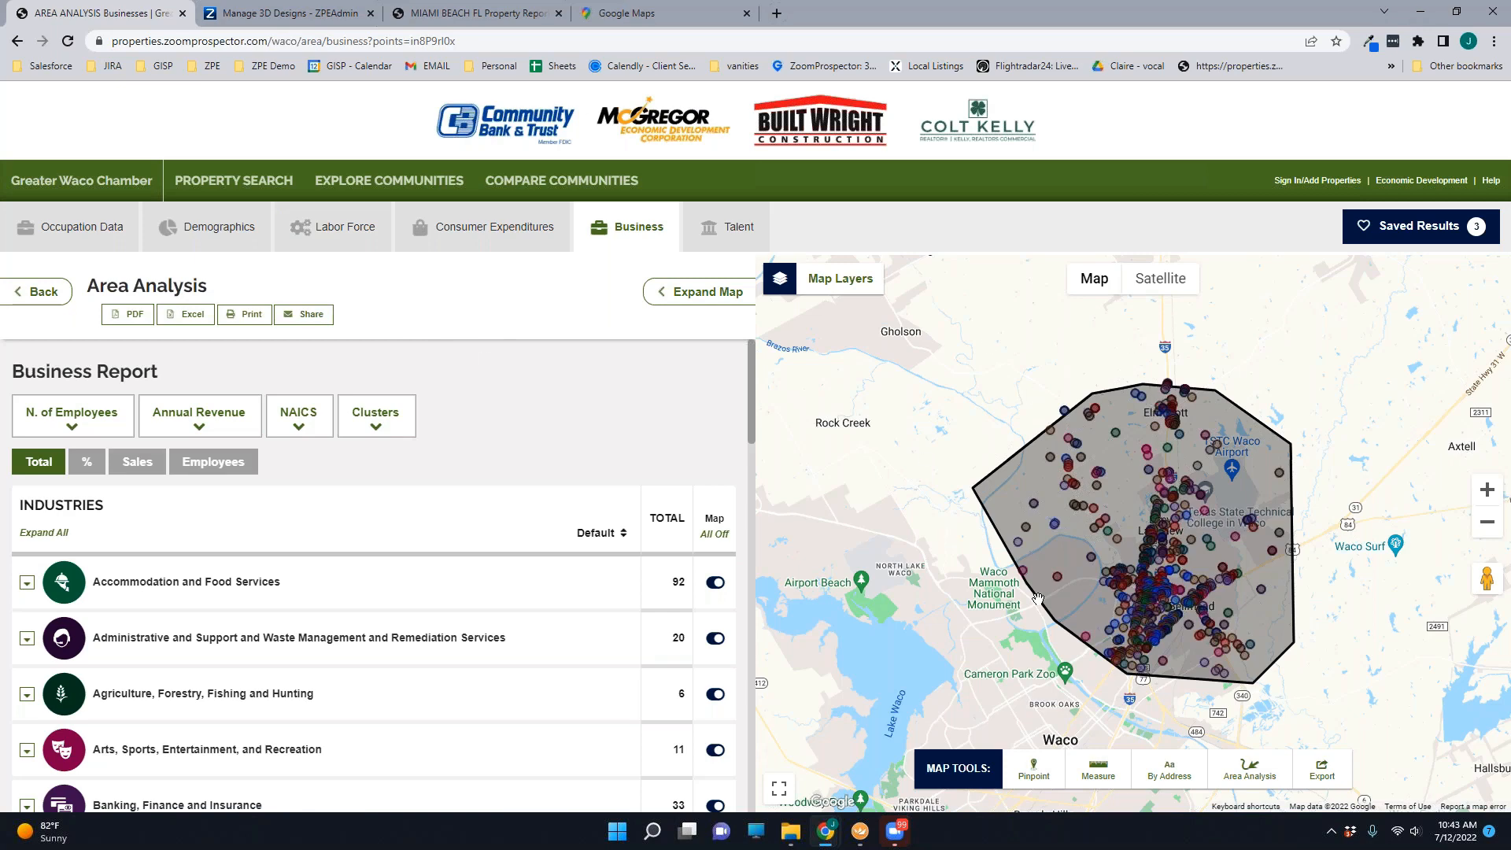
click(304, 314)
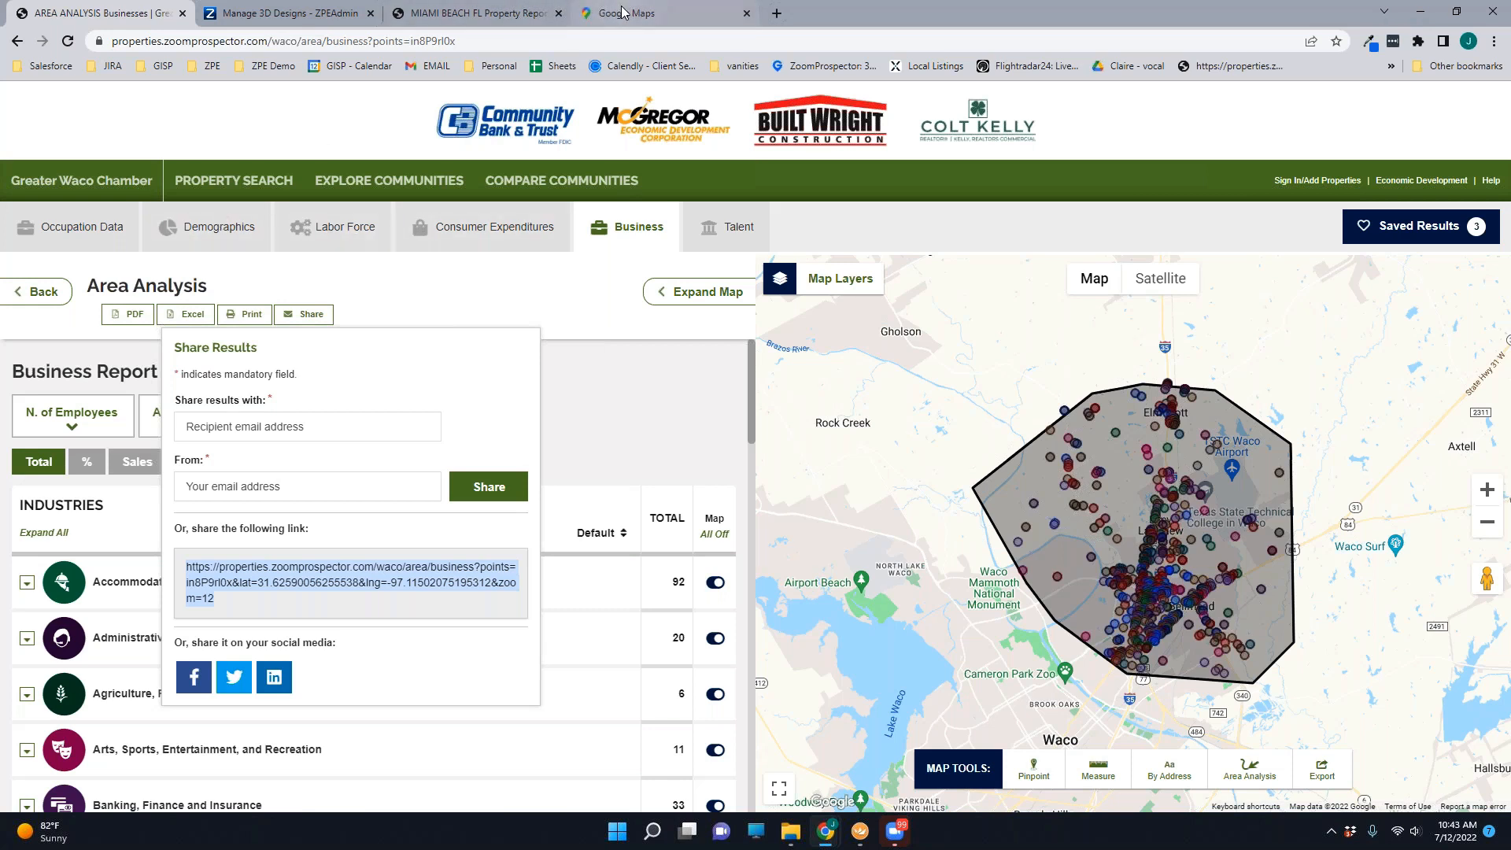
Step: Switch to the Miami-Dade property results, enable the Zoning - Municipal map layer, and check the zoning of an area in Miami Springs
click(450, 11)
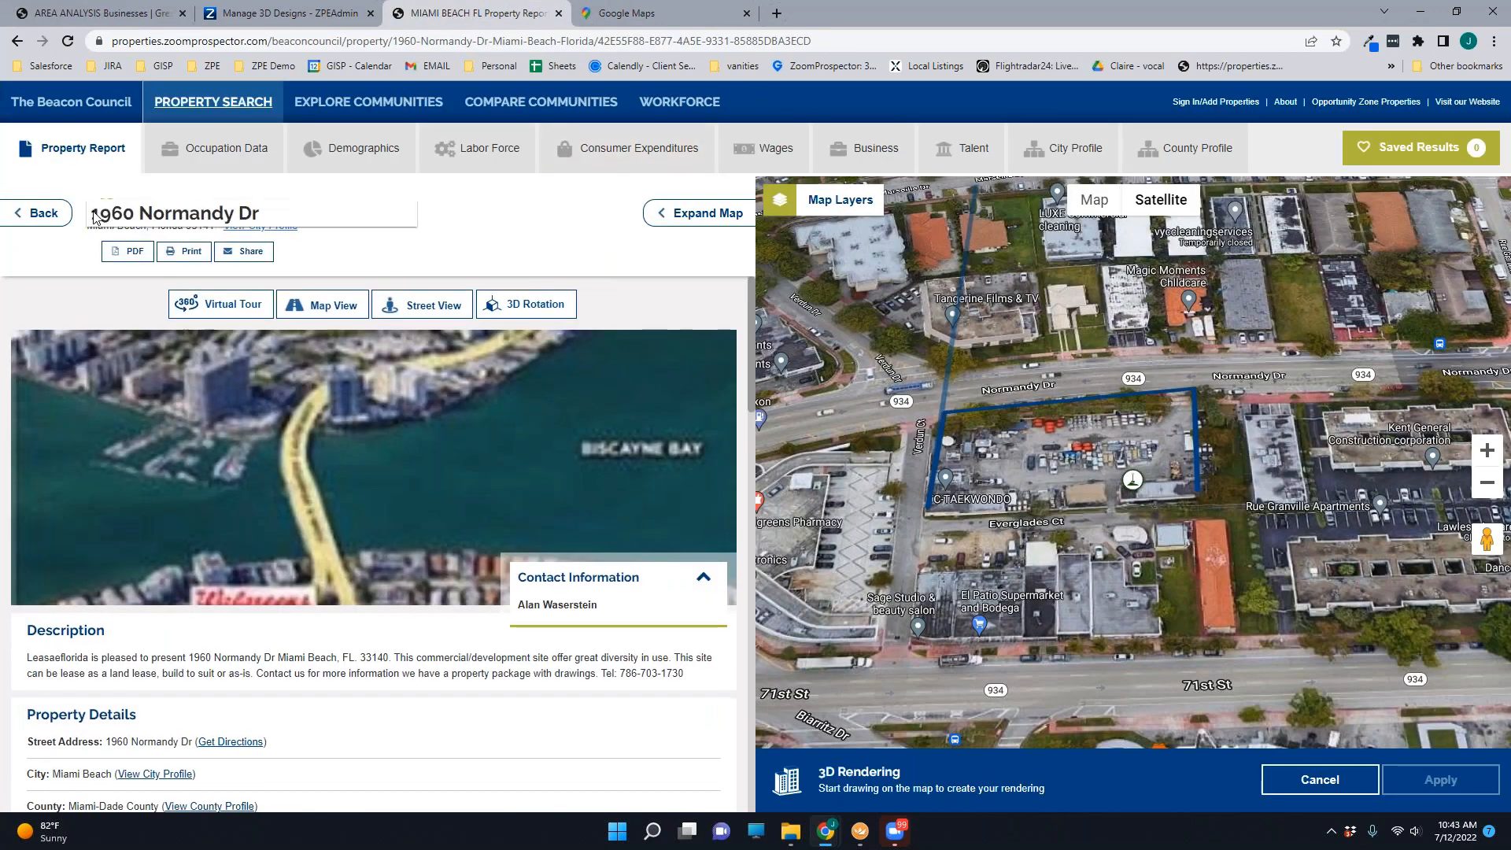
click(43, 219)
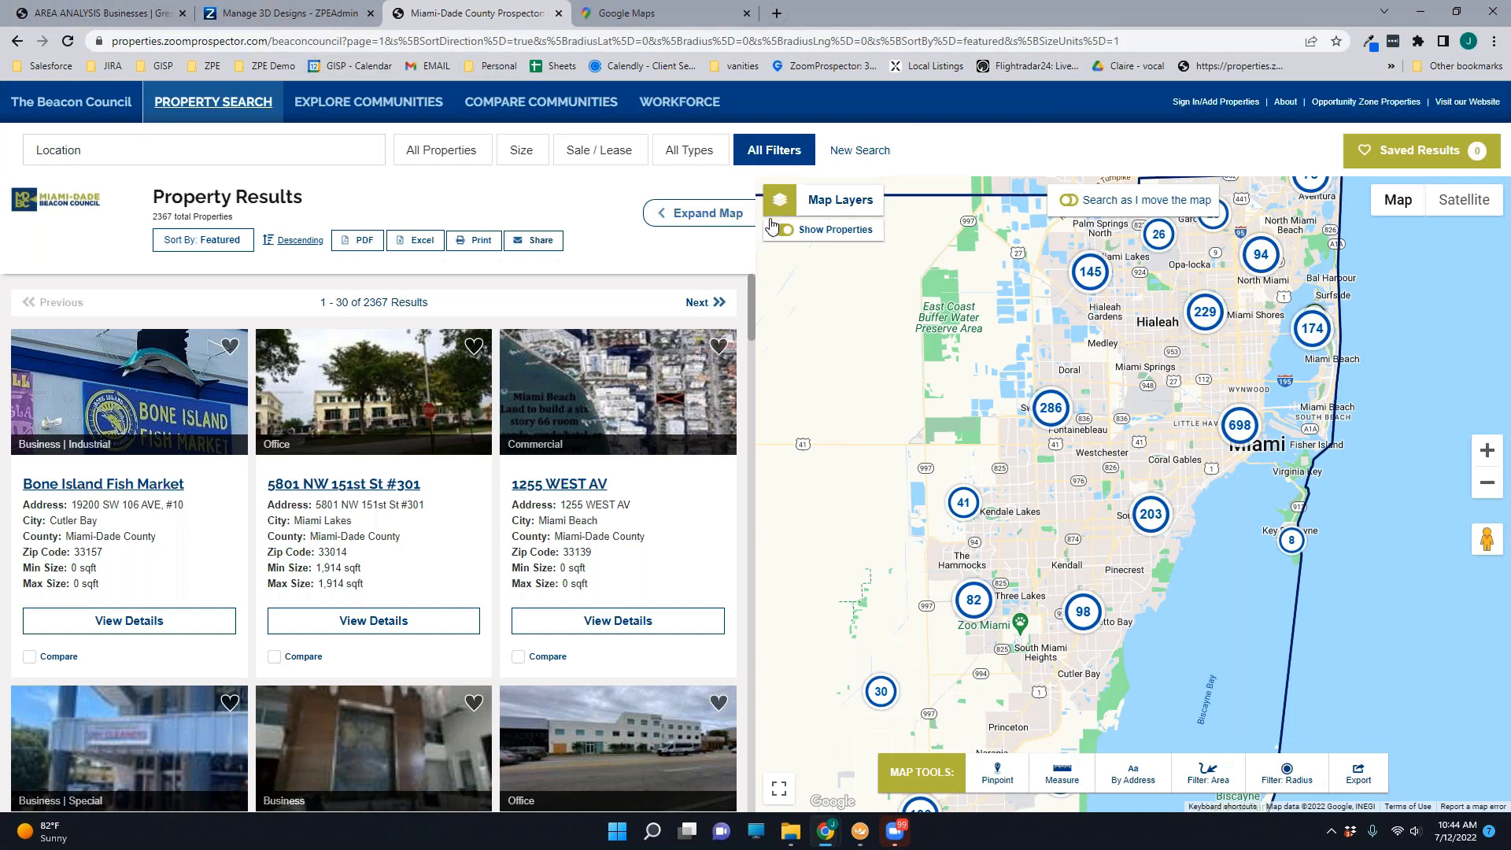
click(836, 199)
scroll(797, 268, down, 1)
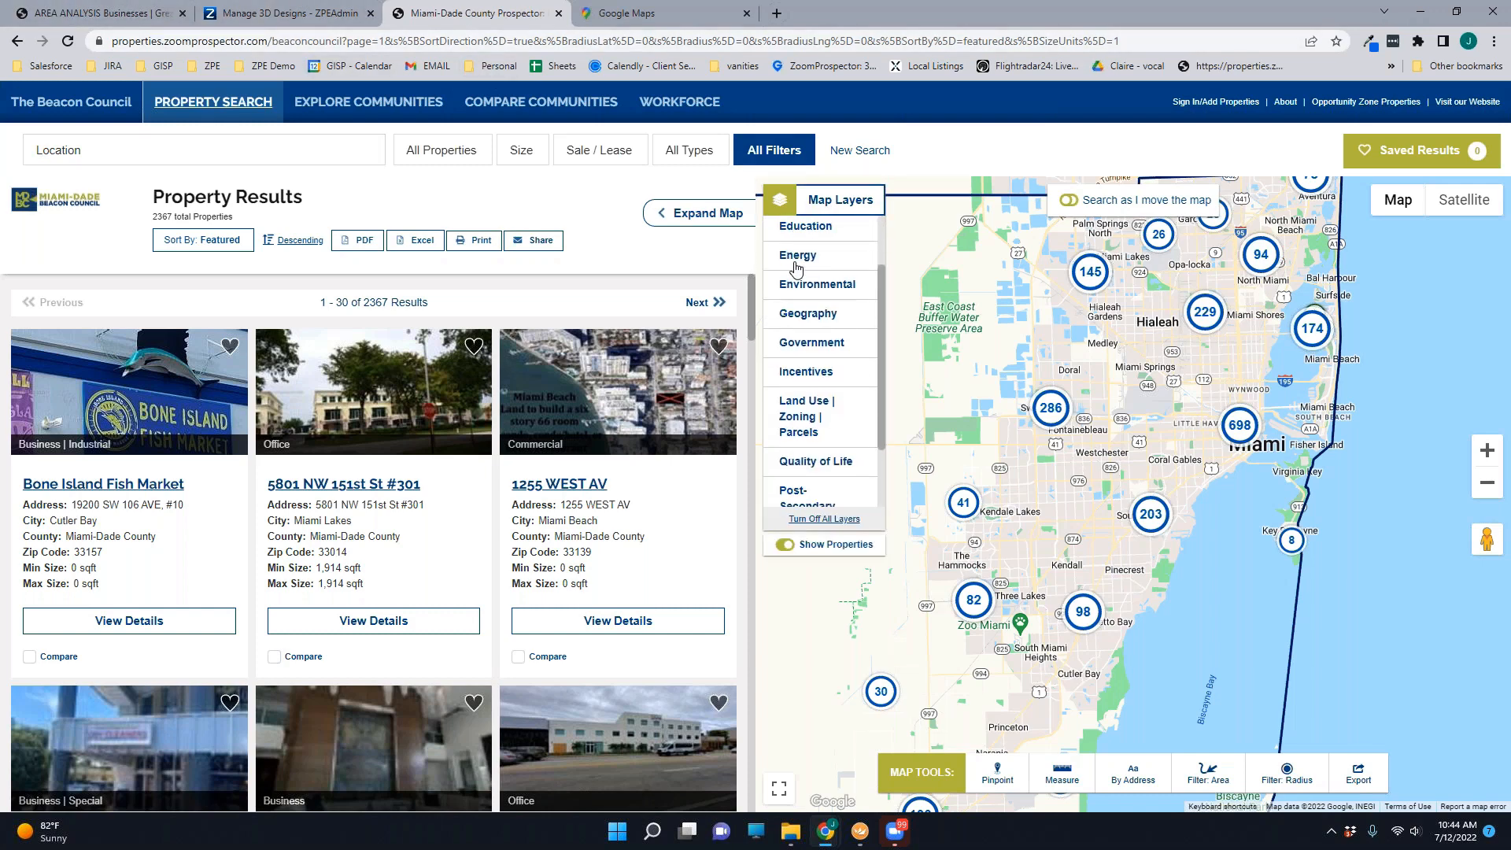
click(809, 421)
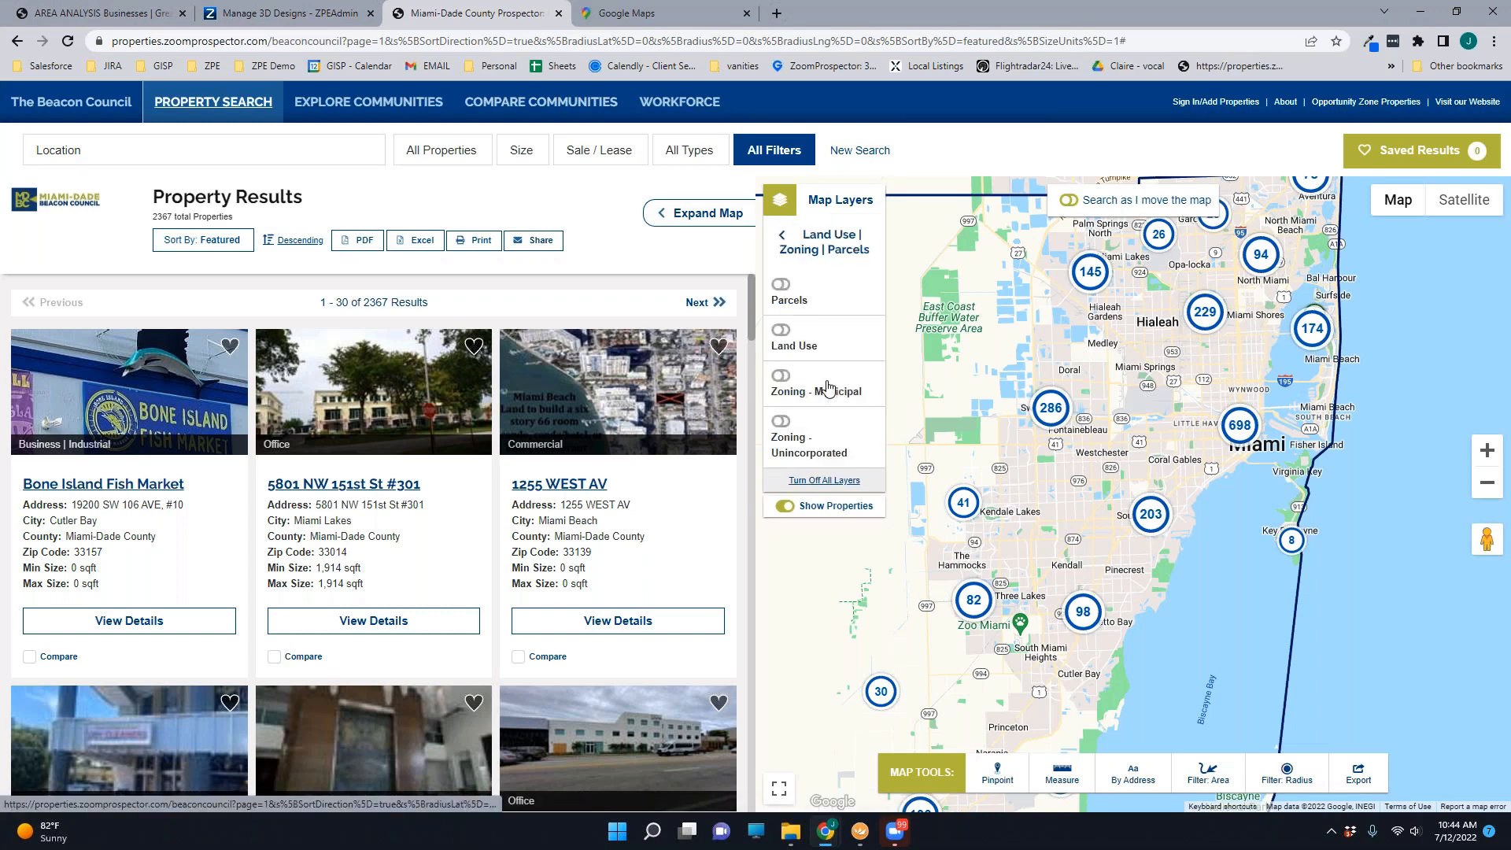
click(781, 376)
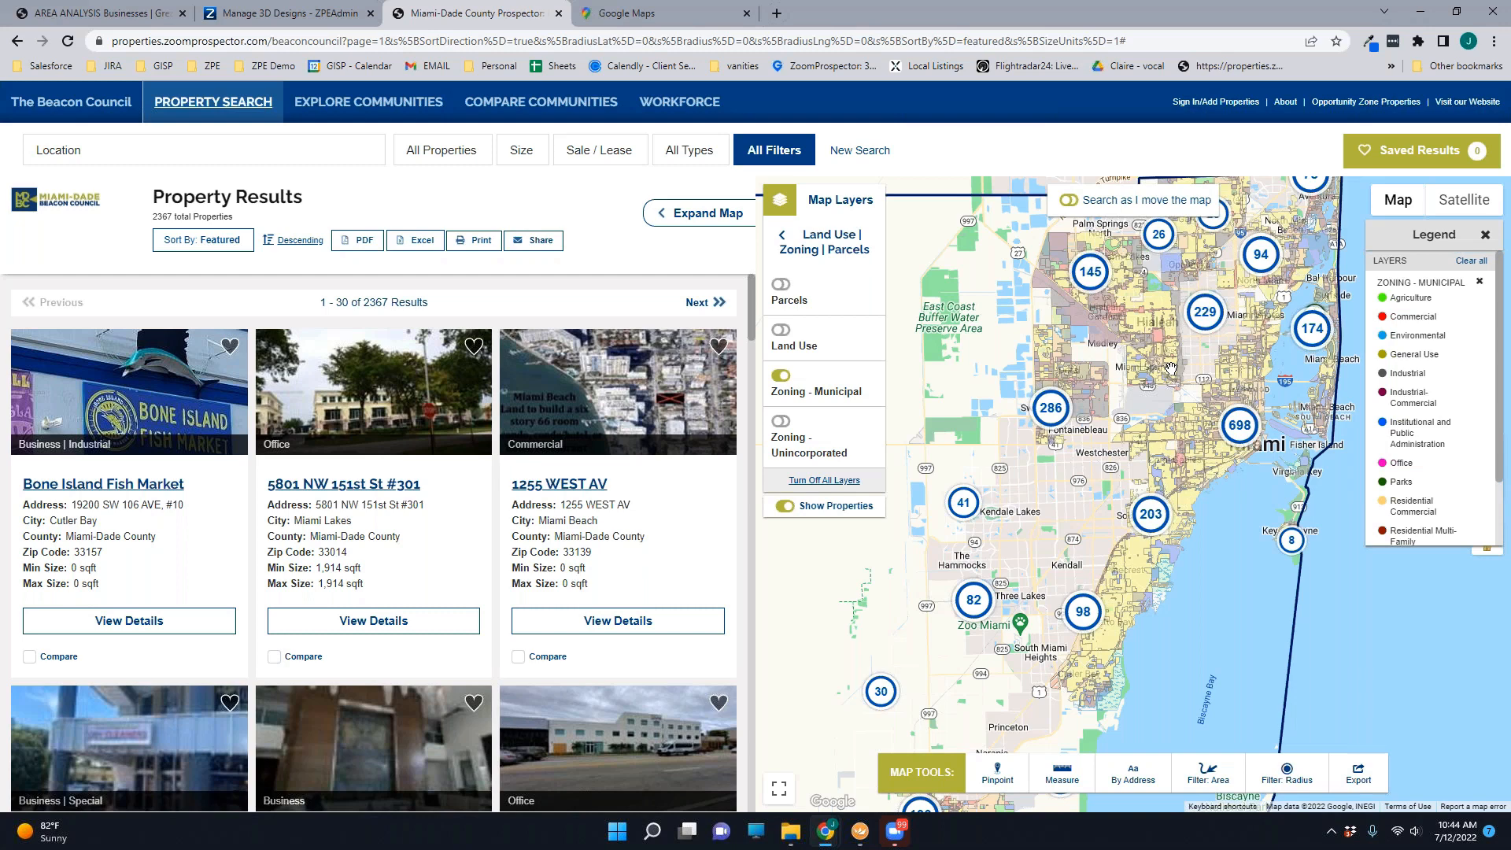
scroll(1171, 368, up, 3)
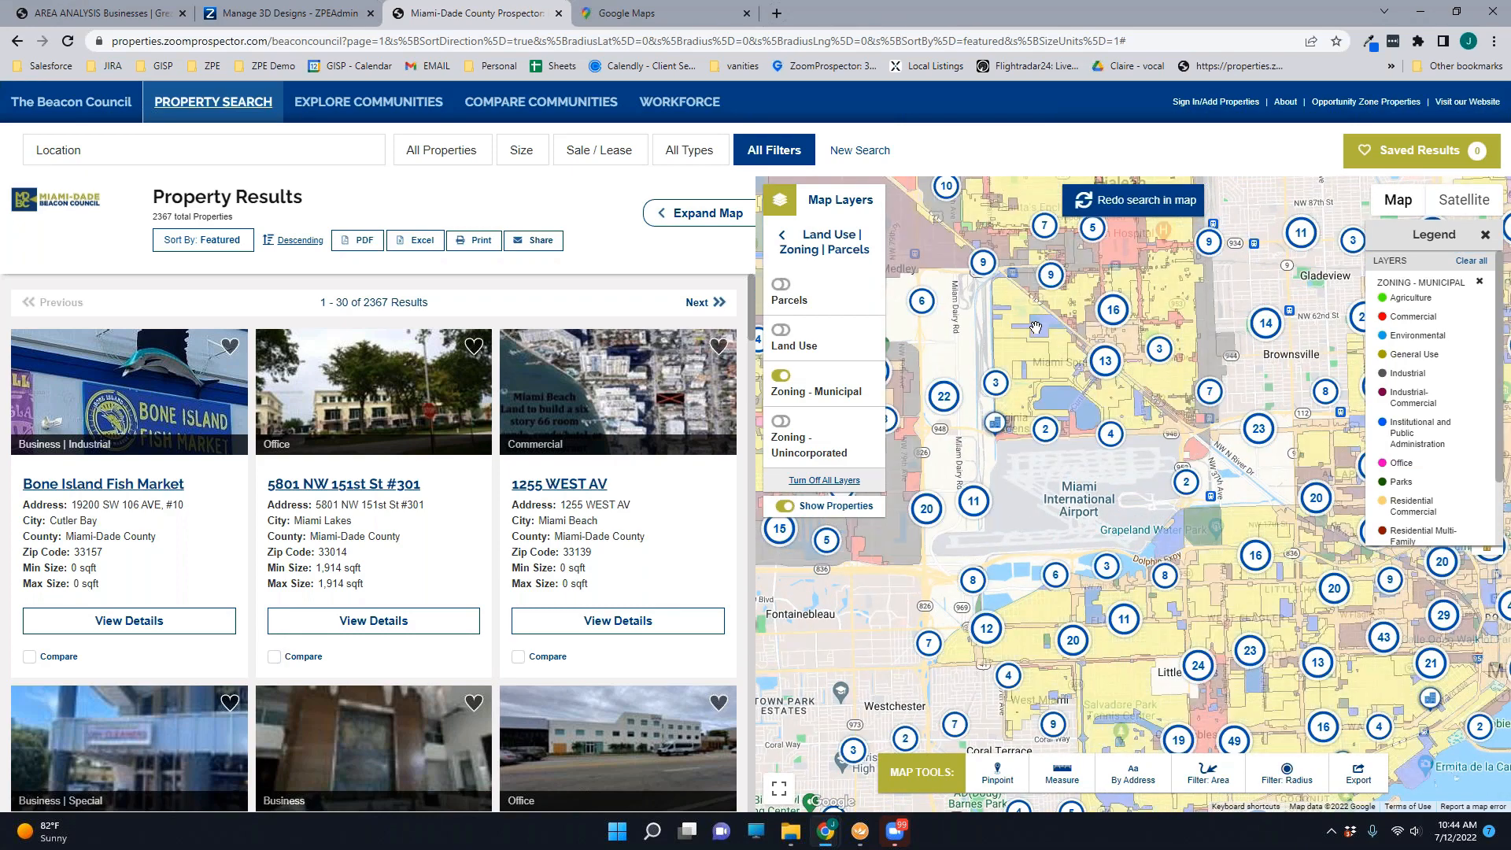
click(1036, 328)
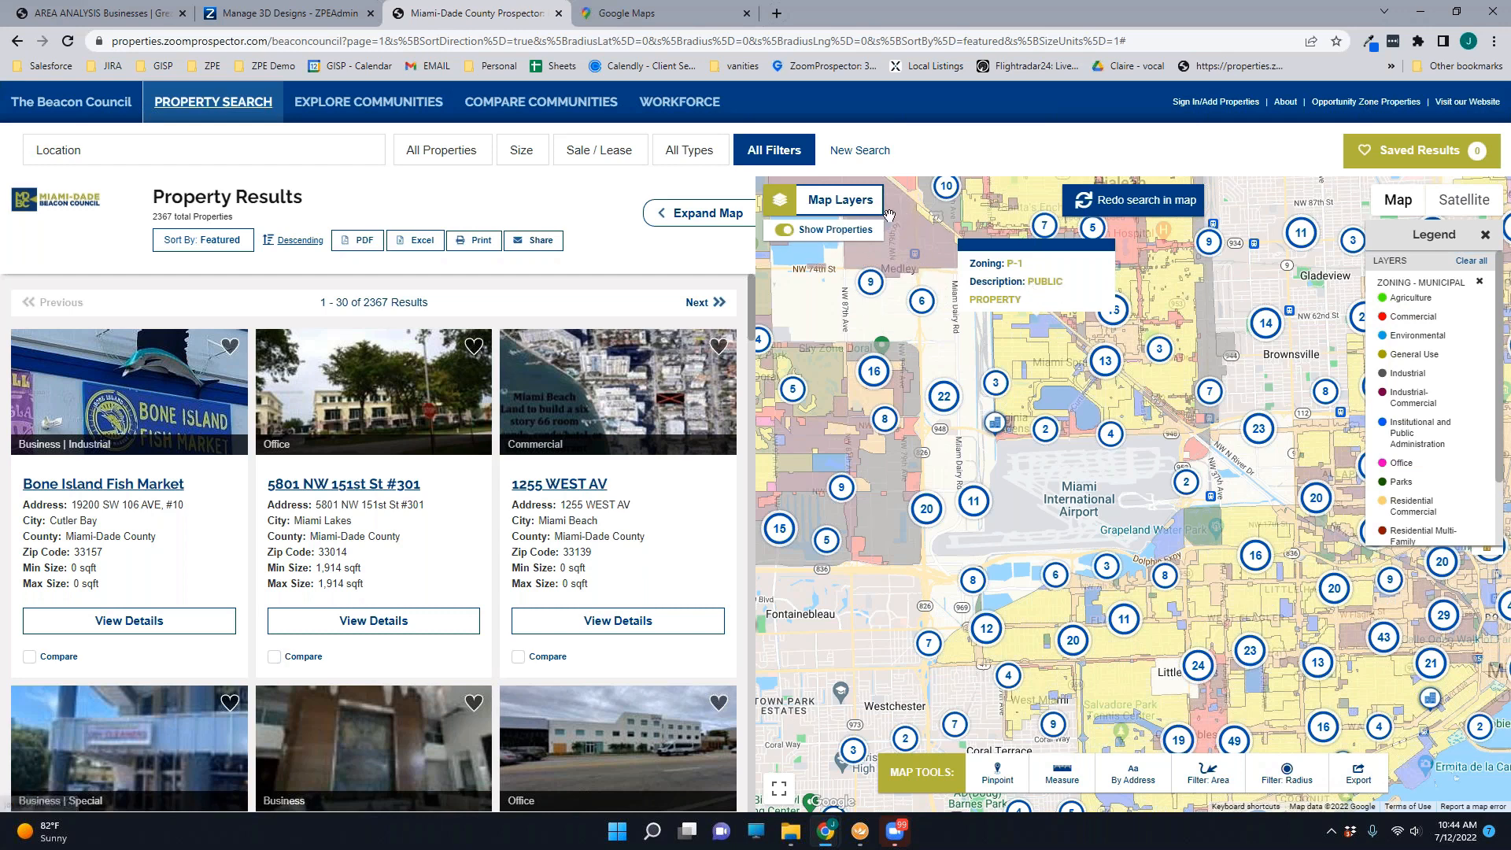
Step: Show the Parcels map layer instead of Zoning - Municipal, with the map focused on Miami Springs
click(835, 208)
click(811, 482)
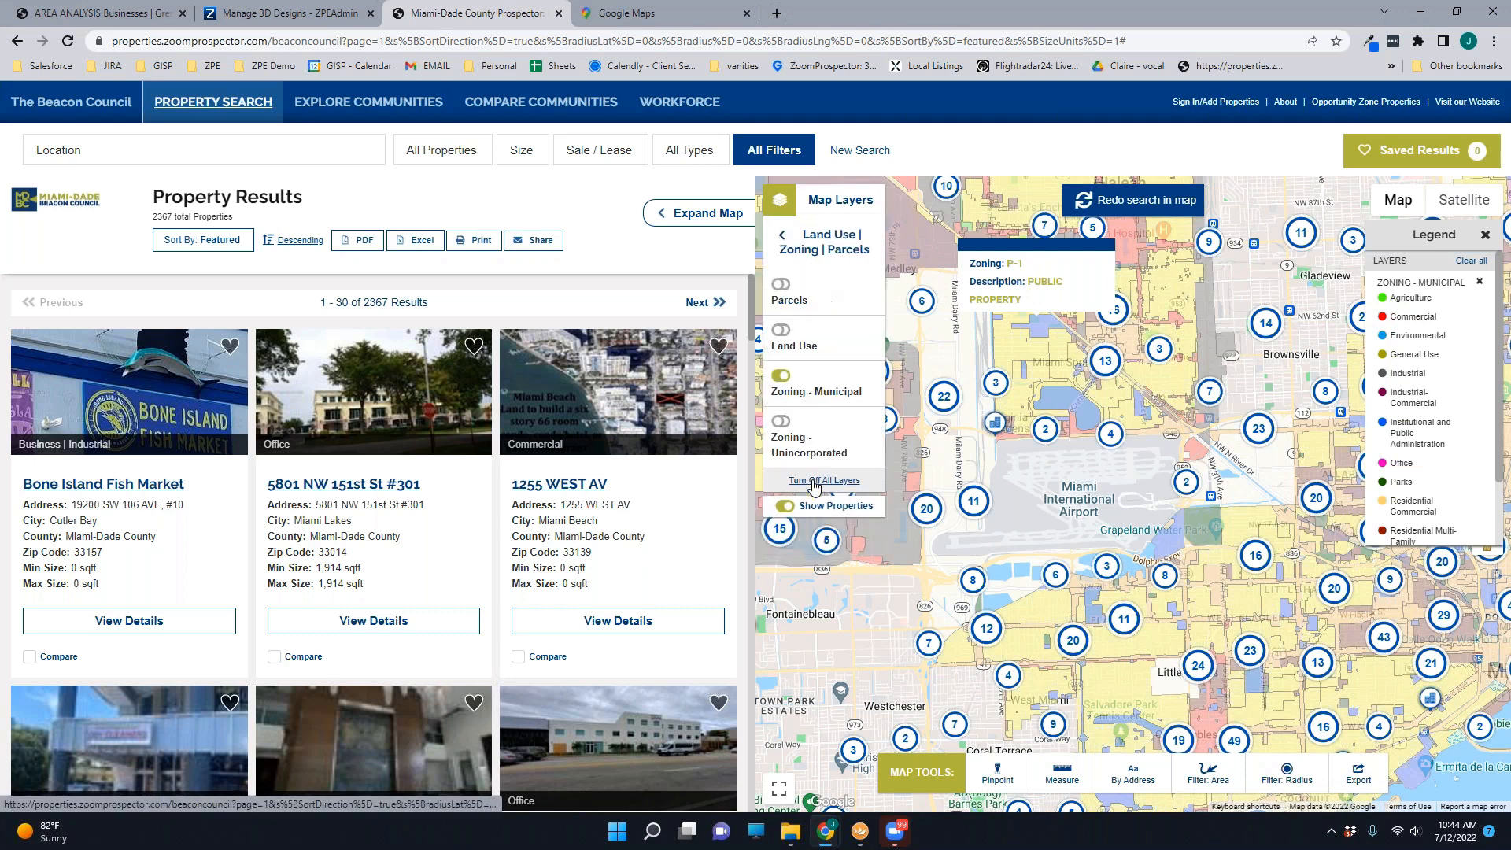
click(781, 285)
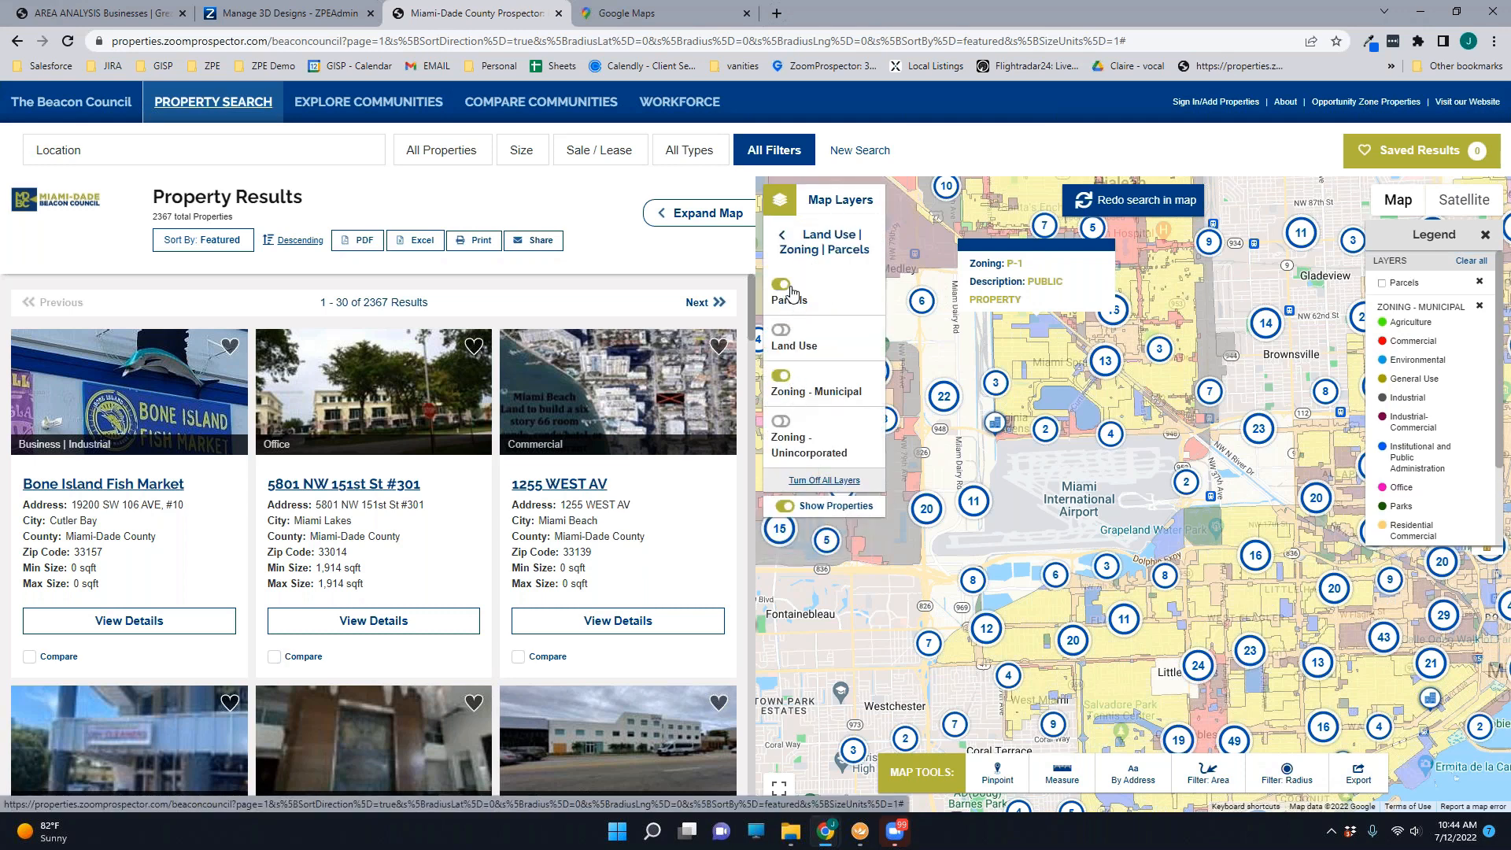
click(782, 376)
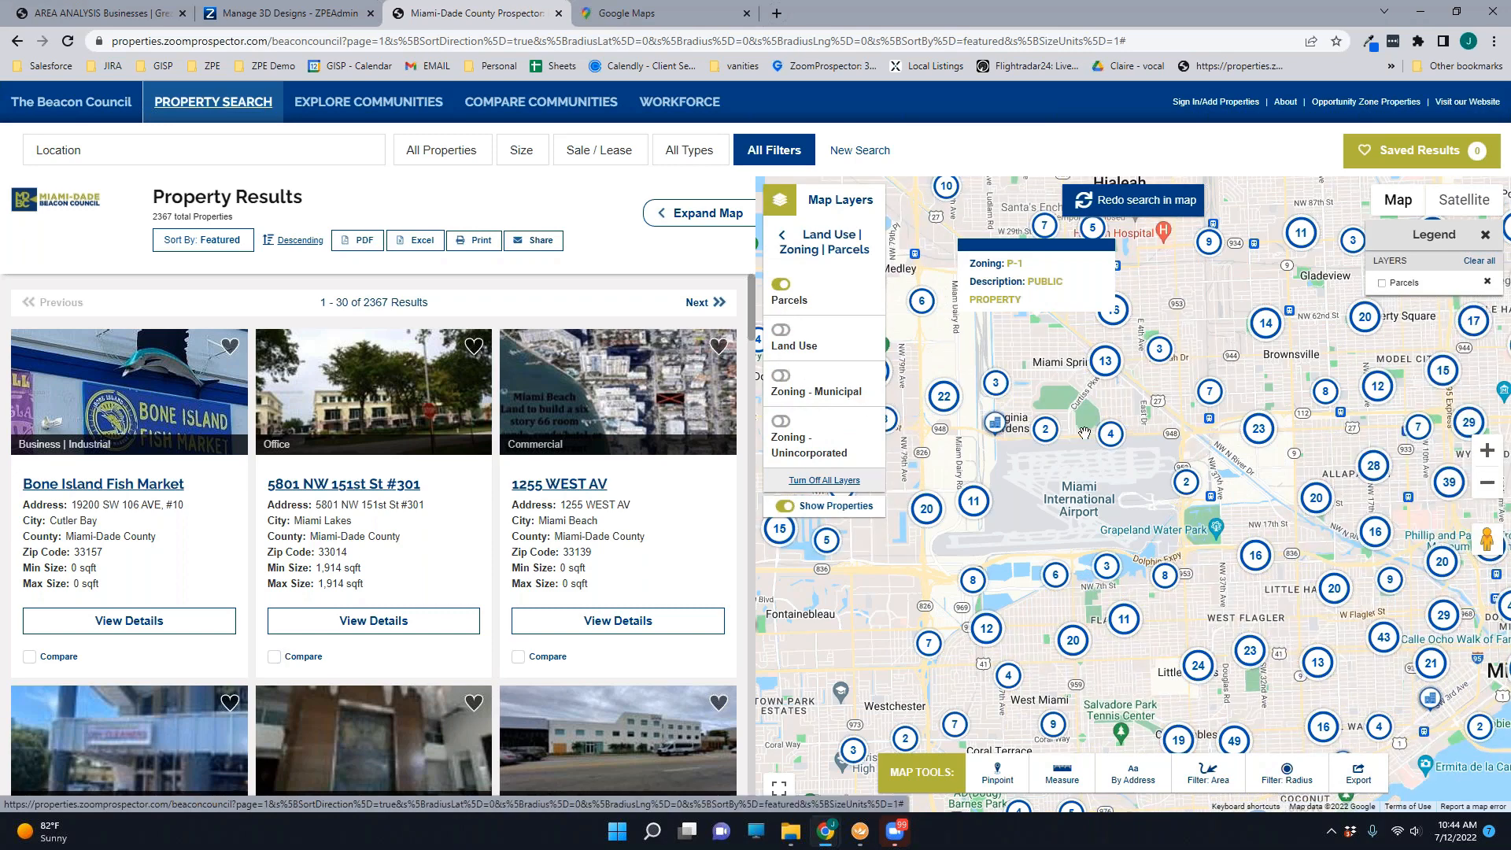
scroll(1063, 379, up, 1)
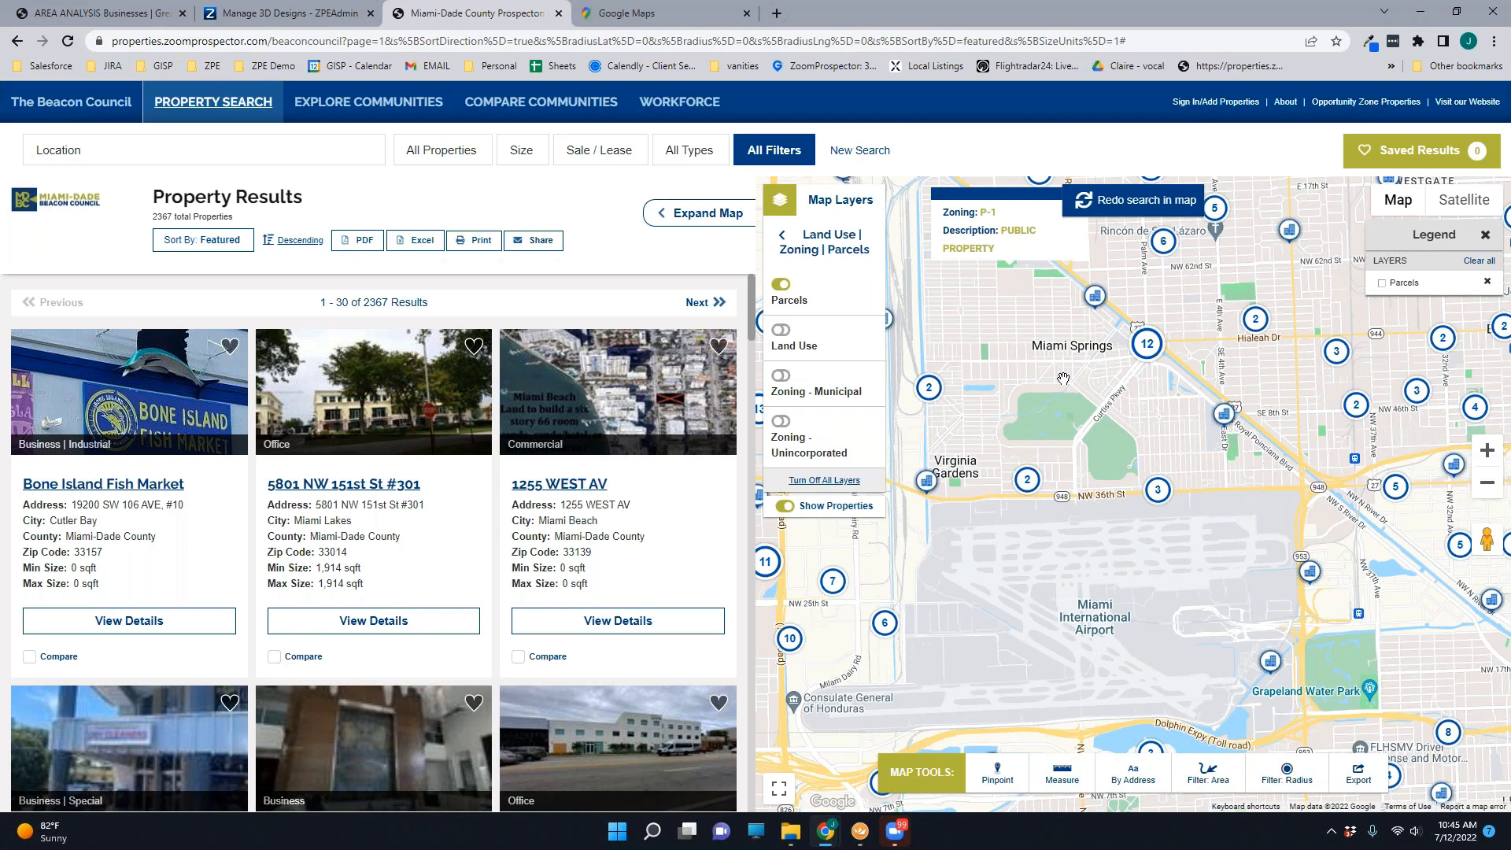
scroll(1051, 377, up, 2)
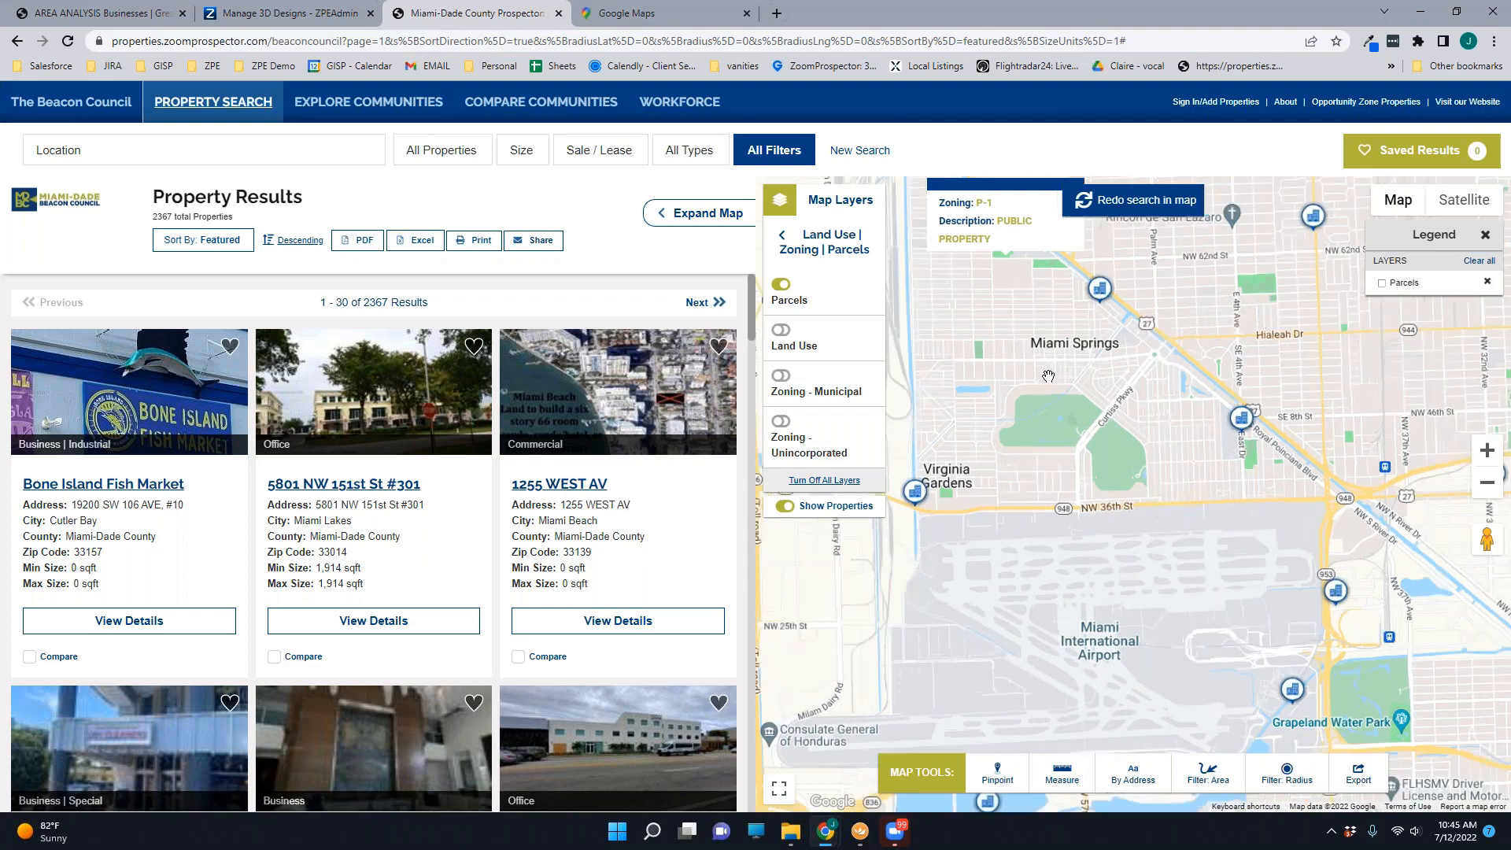
Step: Check the folio of a parcel just north of the golf course in Miami Springs on the Parcels map layer
scroll(1049, 376, up, 2)
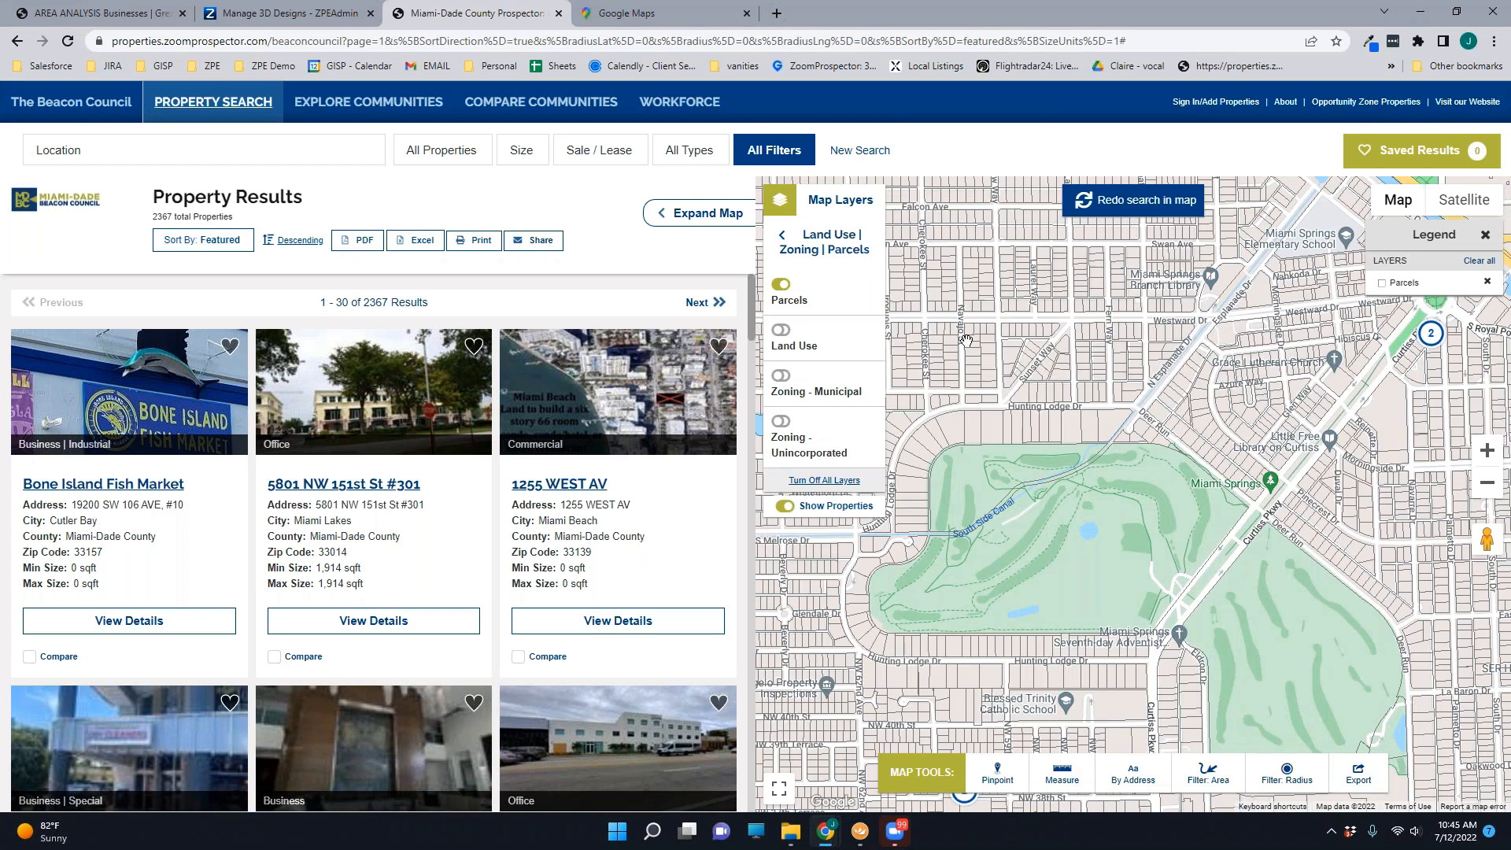
click(972, 425)
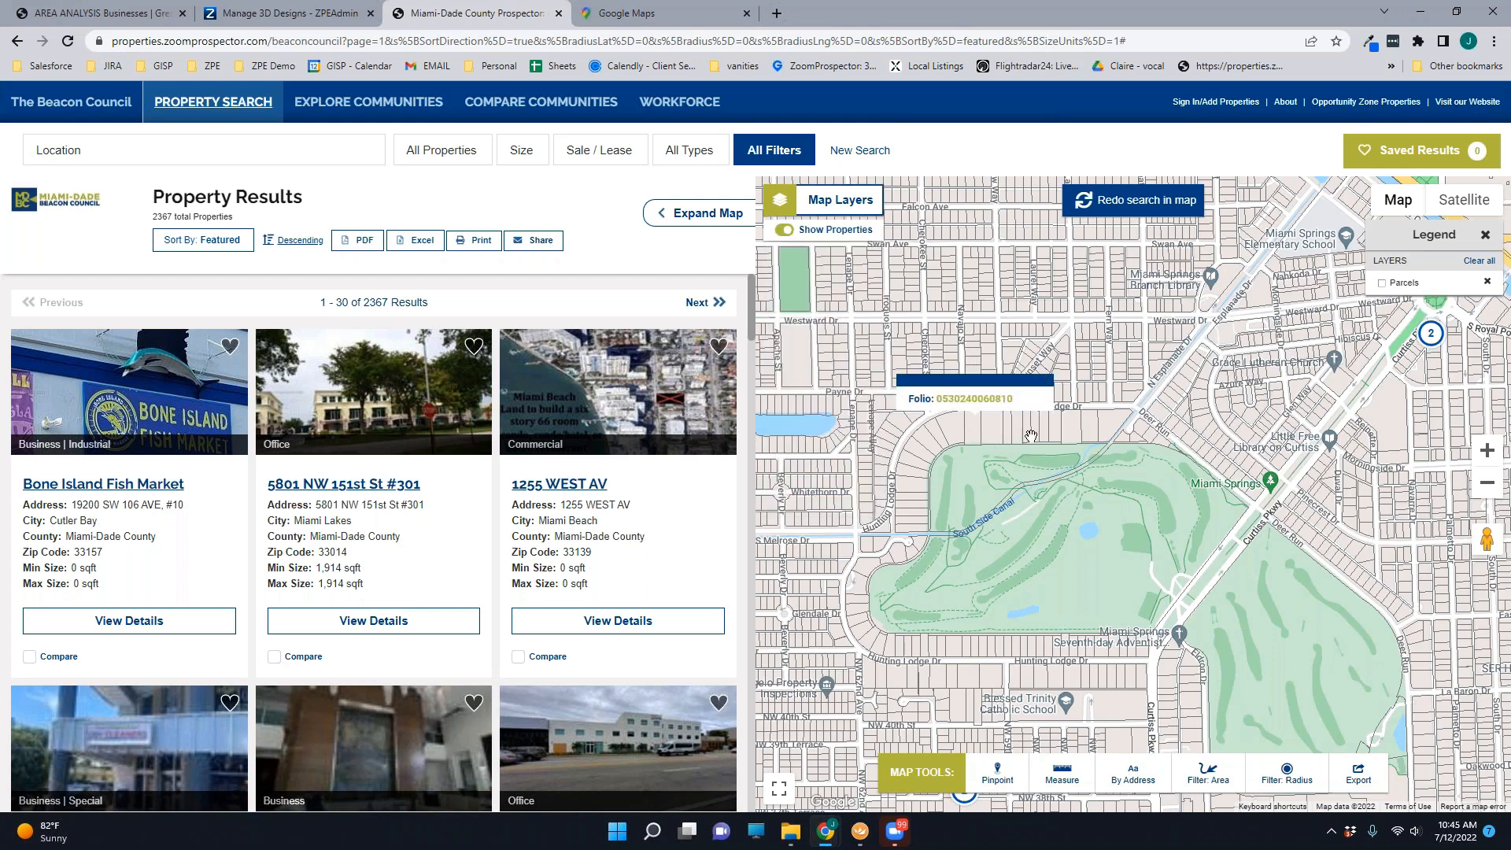
click(1083, 338)
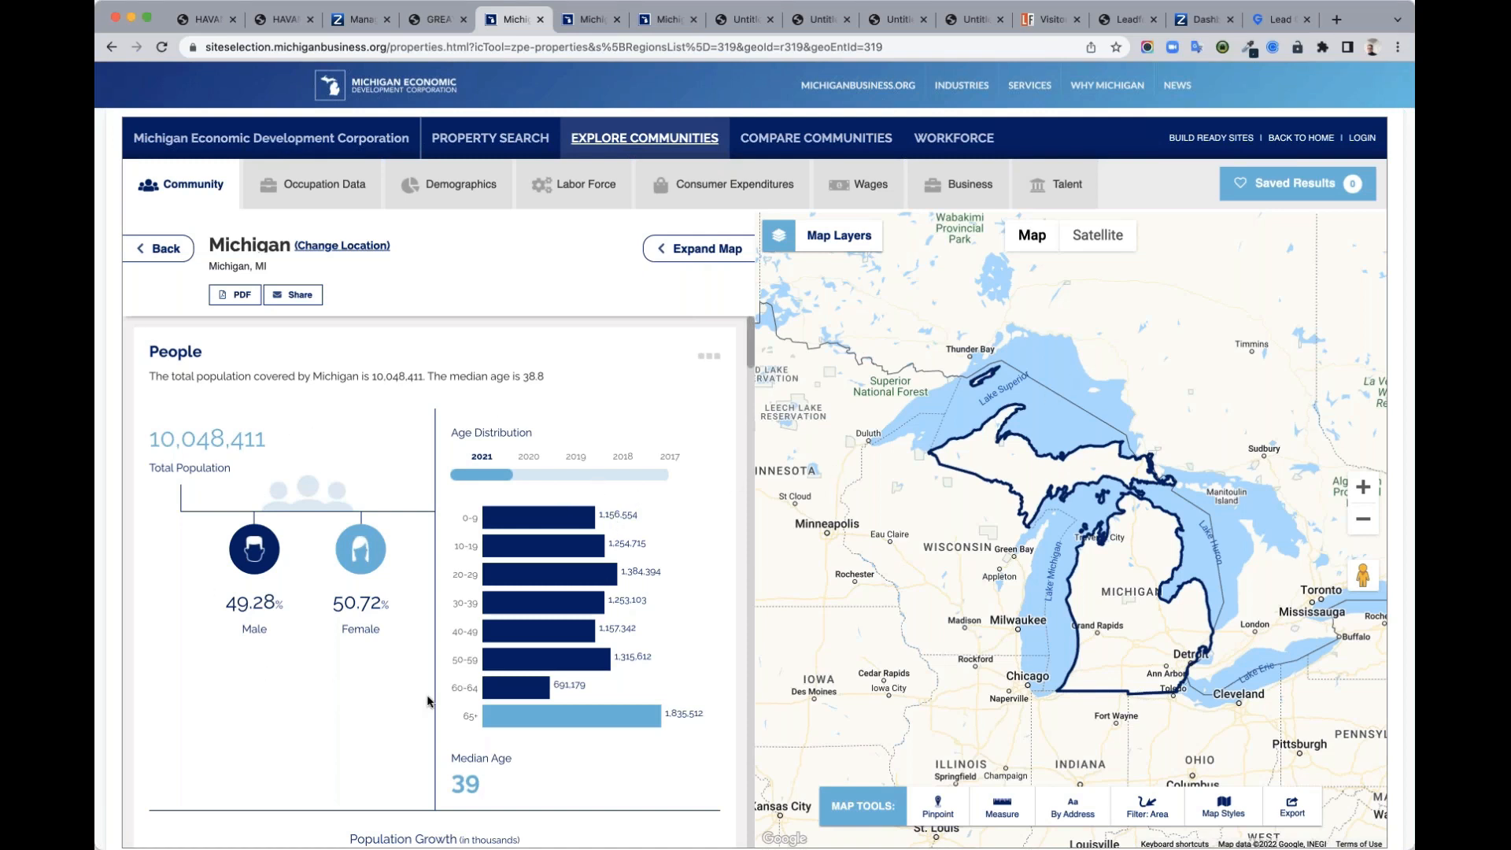
Step: Review the People, Population Growth and Educational Attainment sections of Michigan's Community report in Explore Communities
scroll(427, 700, down, 2)
scroll(428, 701, down, 5)
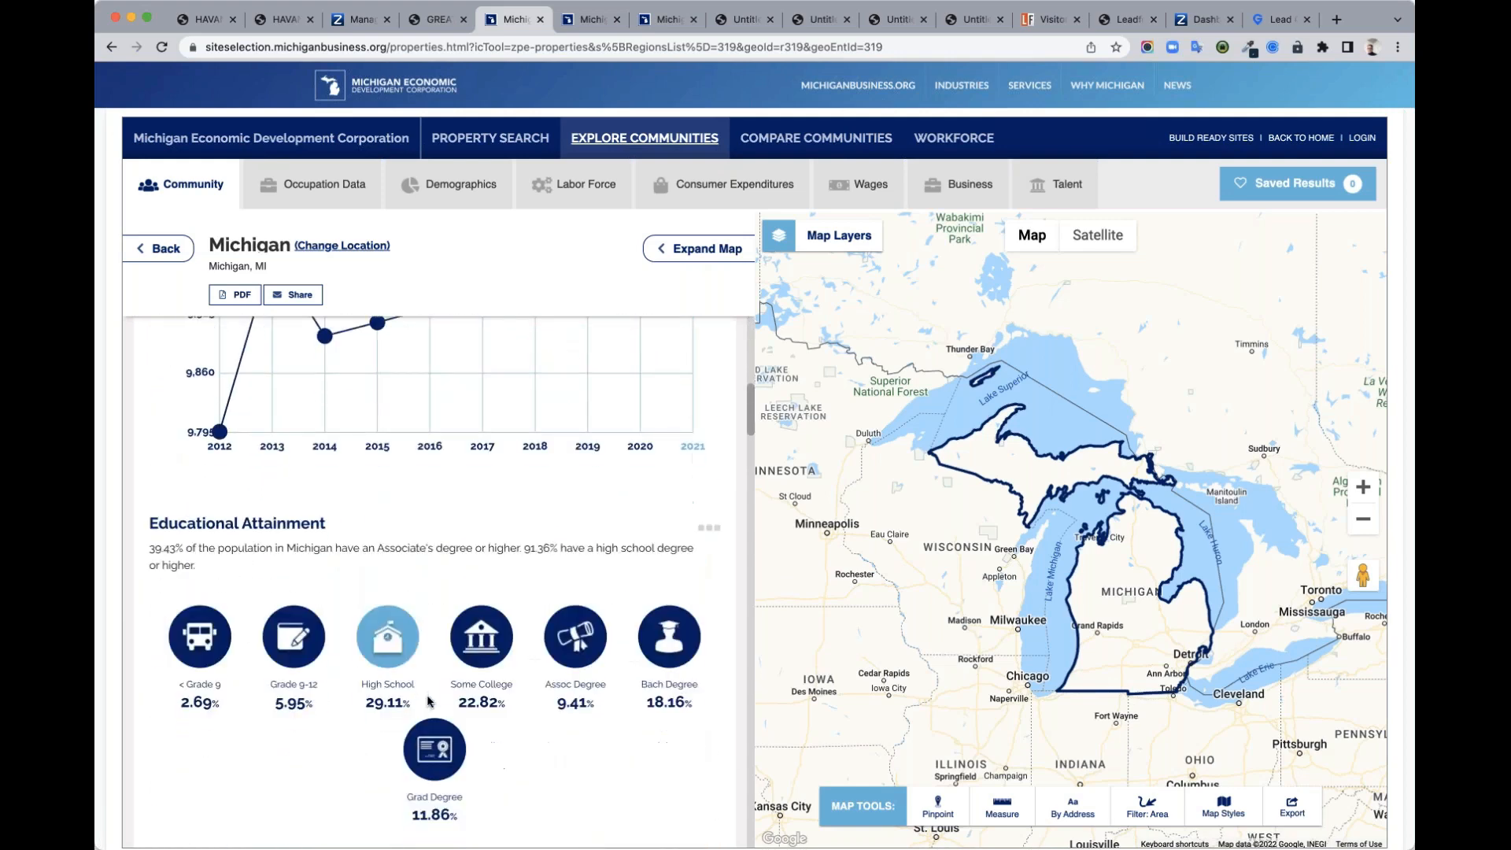
scroll(427, 700, up, 6)
scroll(427, 700, up, 1)
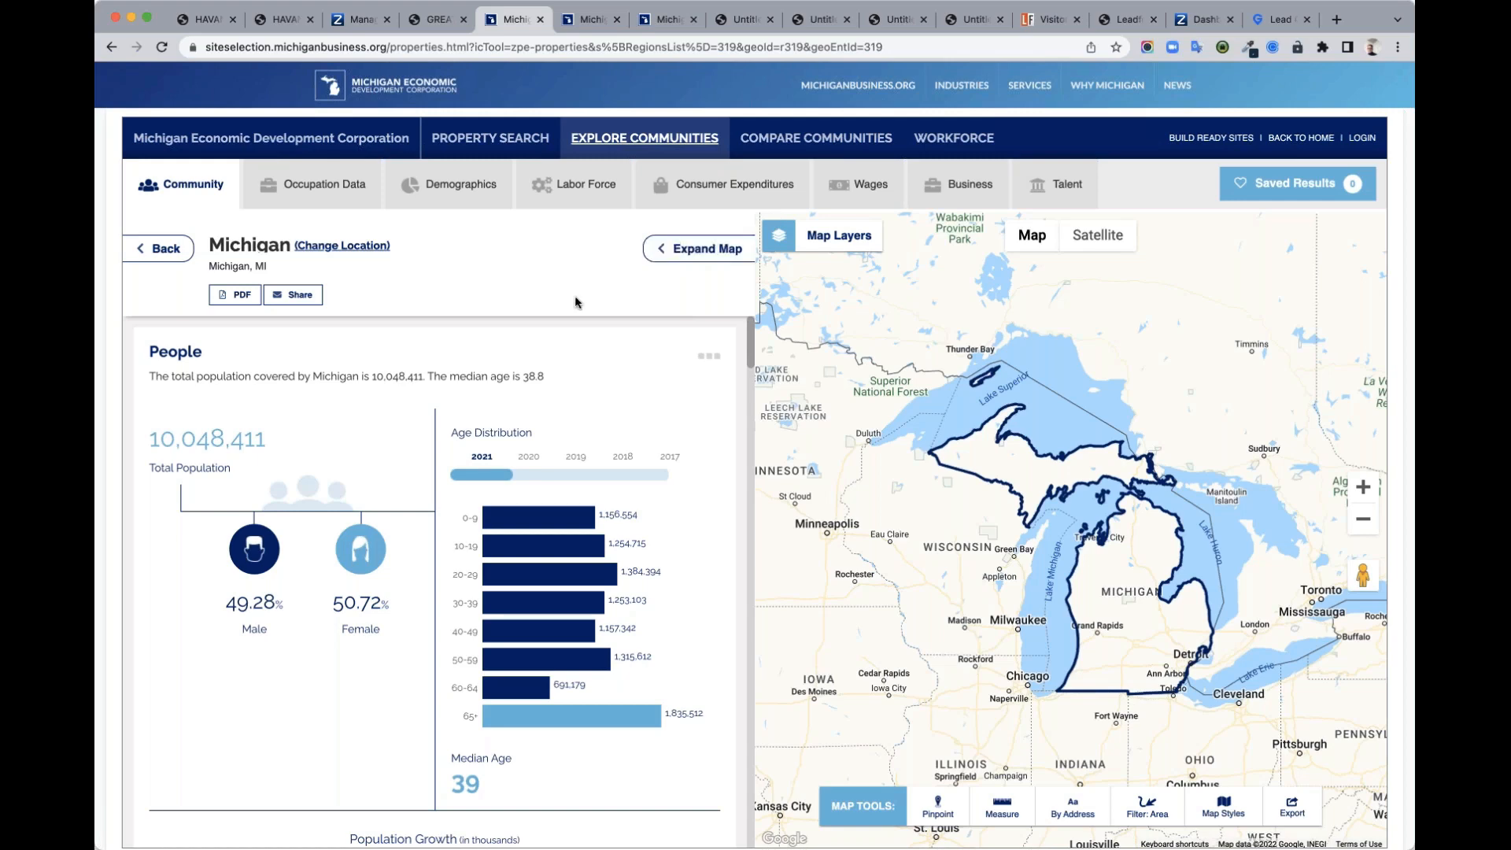
Step: Switch to the standalone Michigan Community Profile page and review its population and education infographics
click(589, 26)
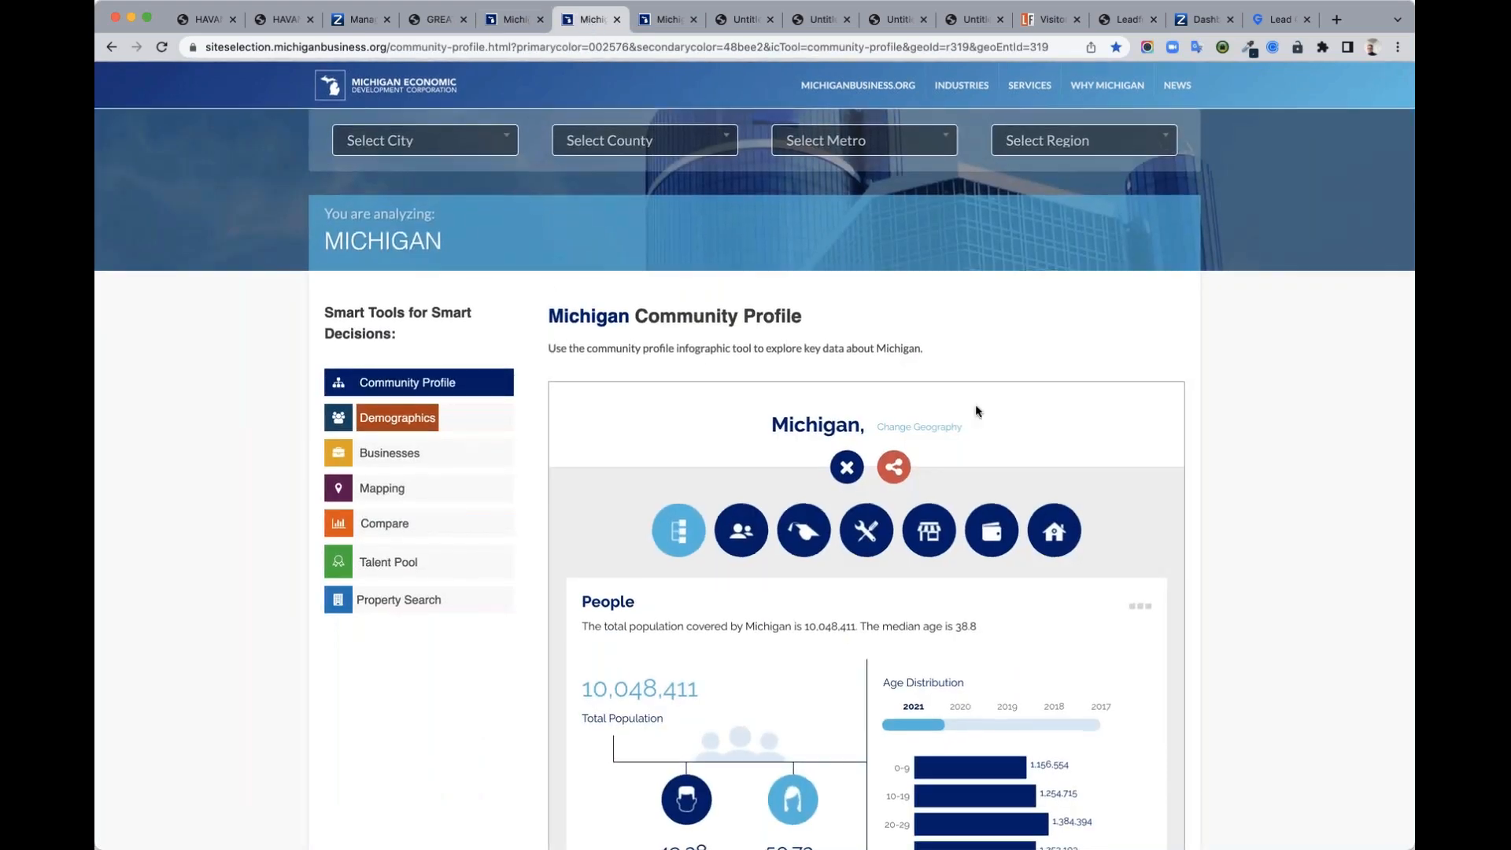
scroll(900, 628, down, 4)
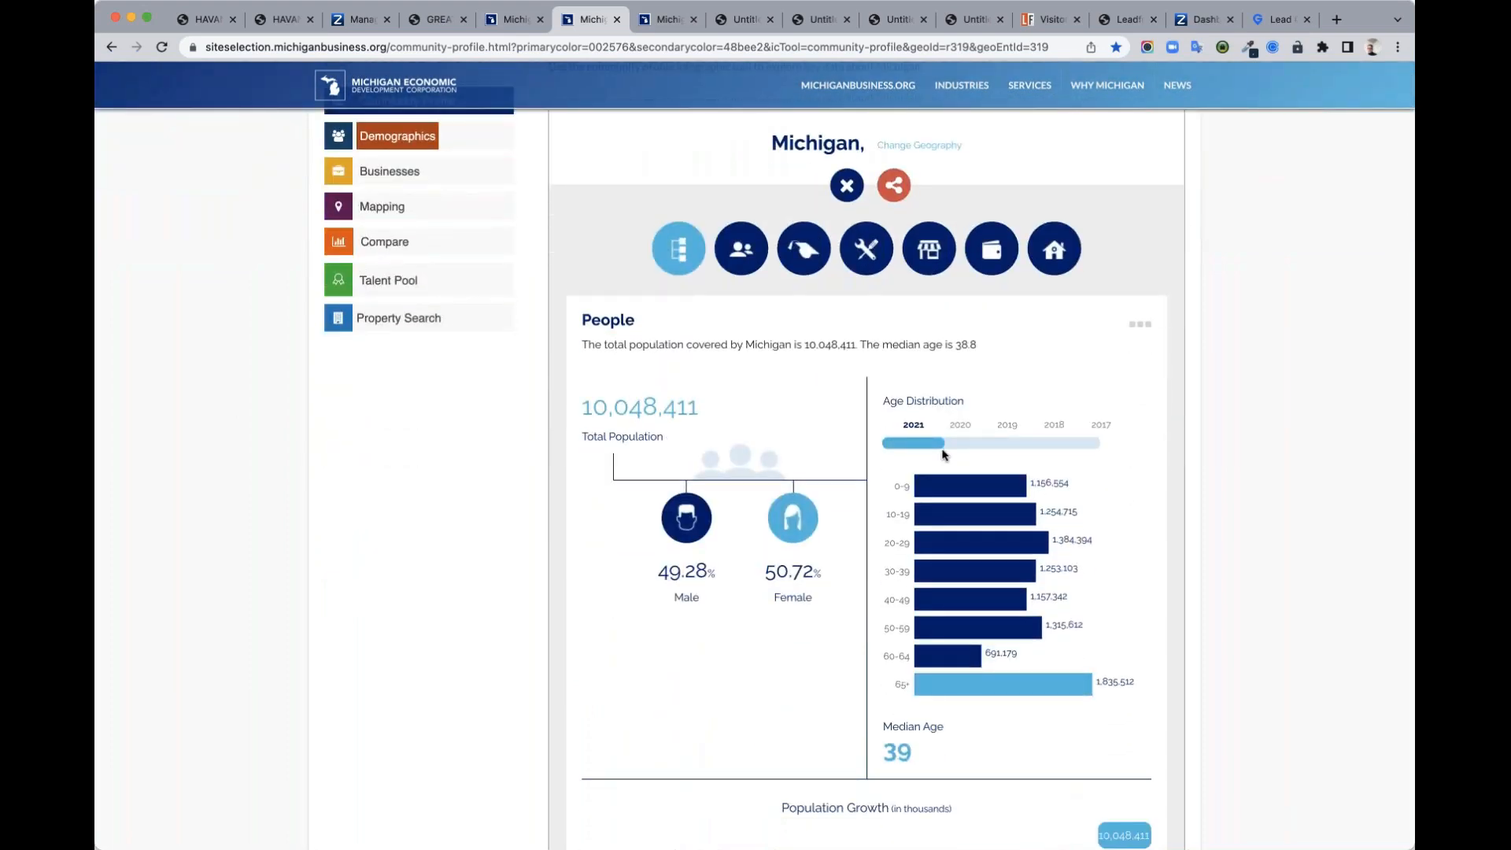
scroll(881, 624, down, 15)
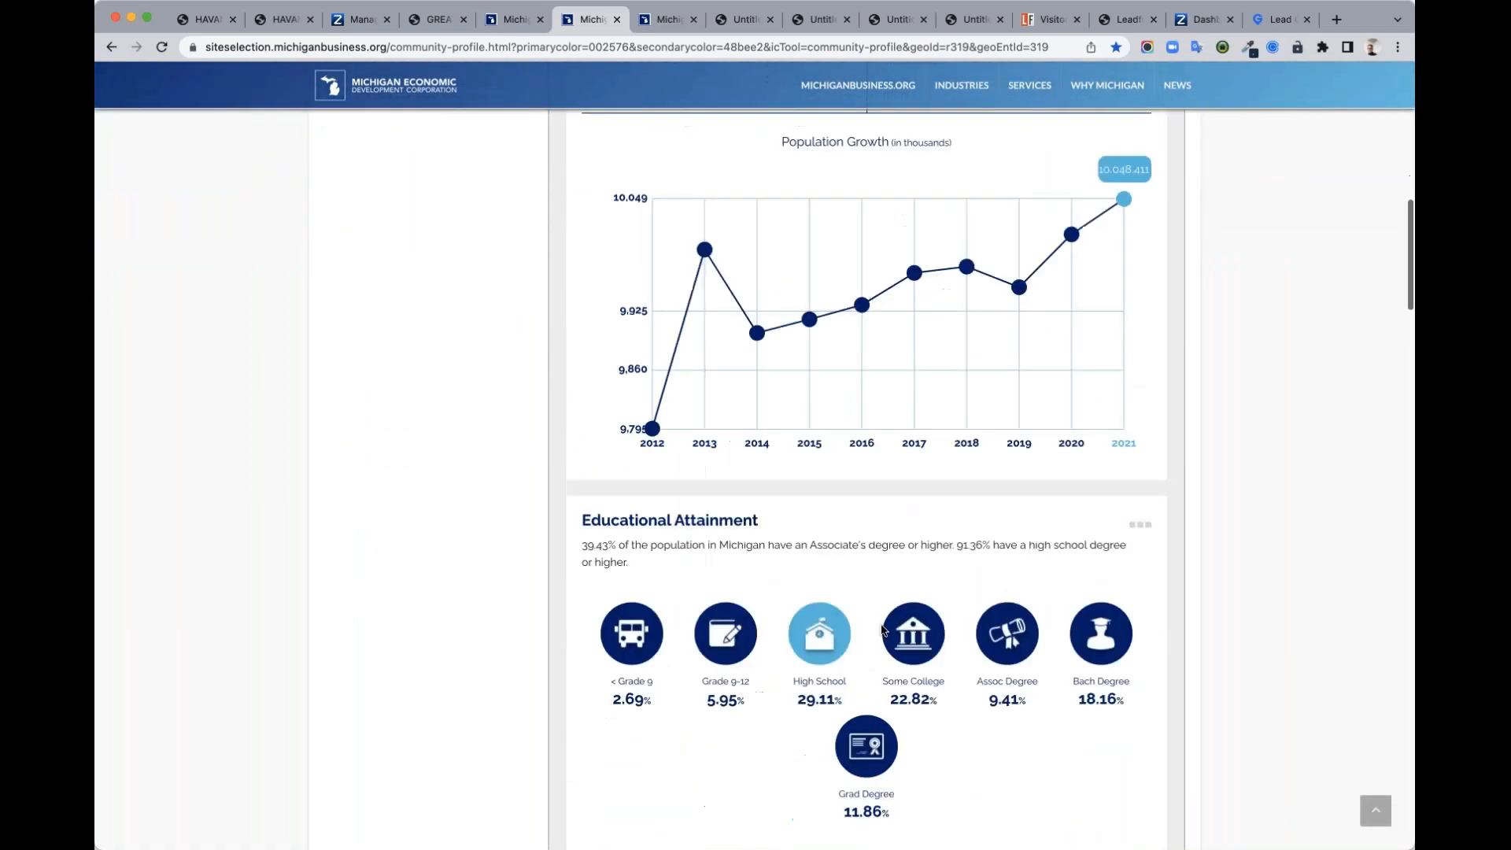
scroll(881, 623, up, 19)
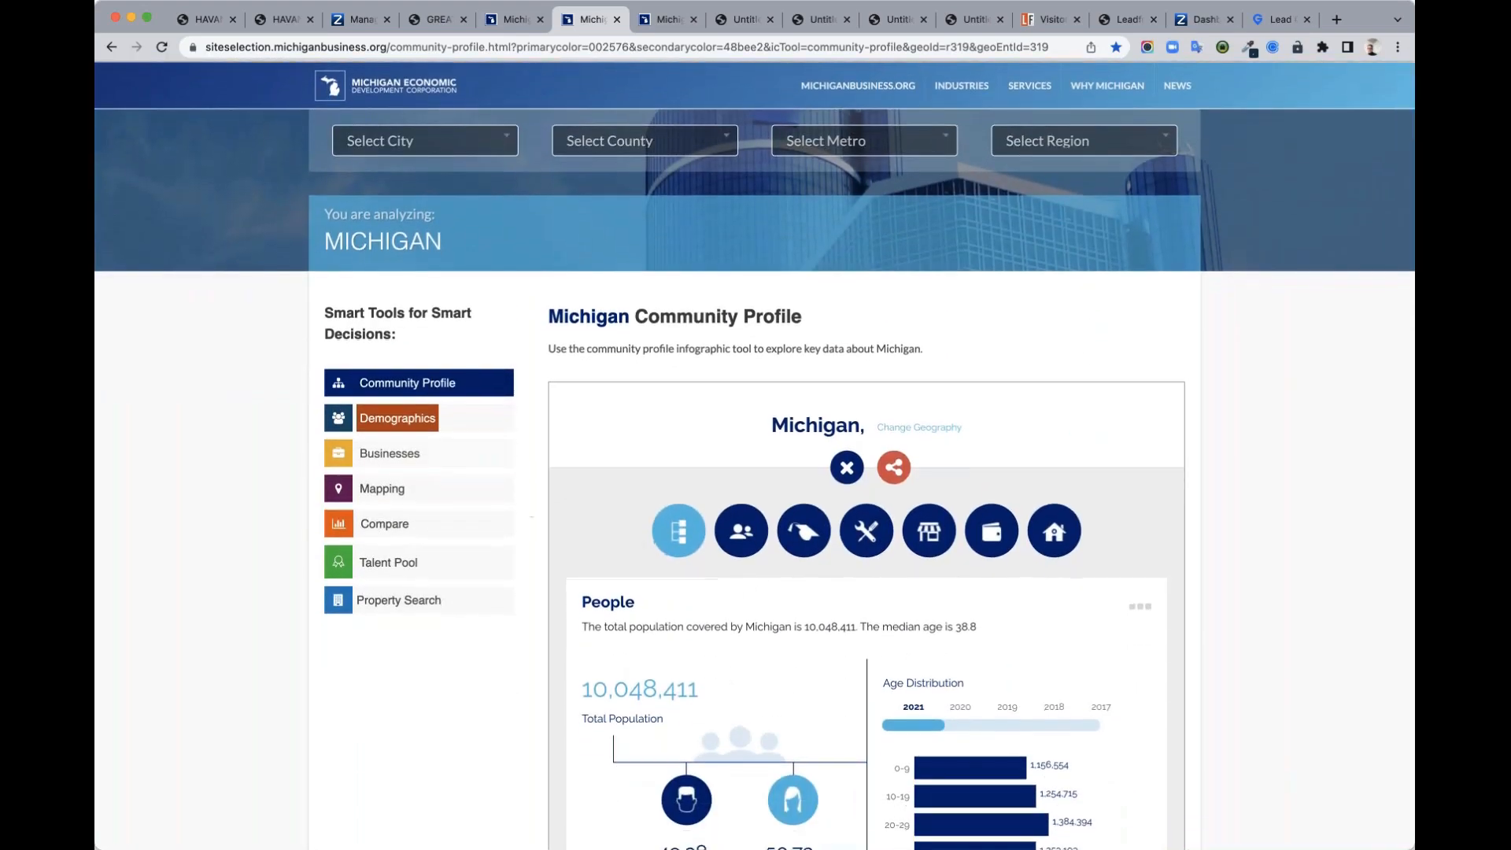
Step: Open the Demographics tool for Michigan and review its list of variables
click(411, 419)
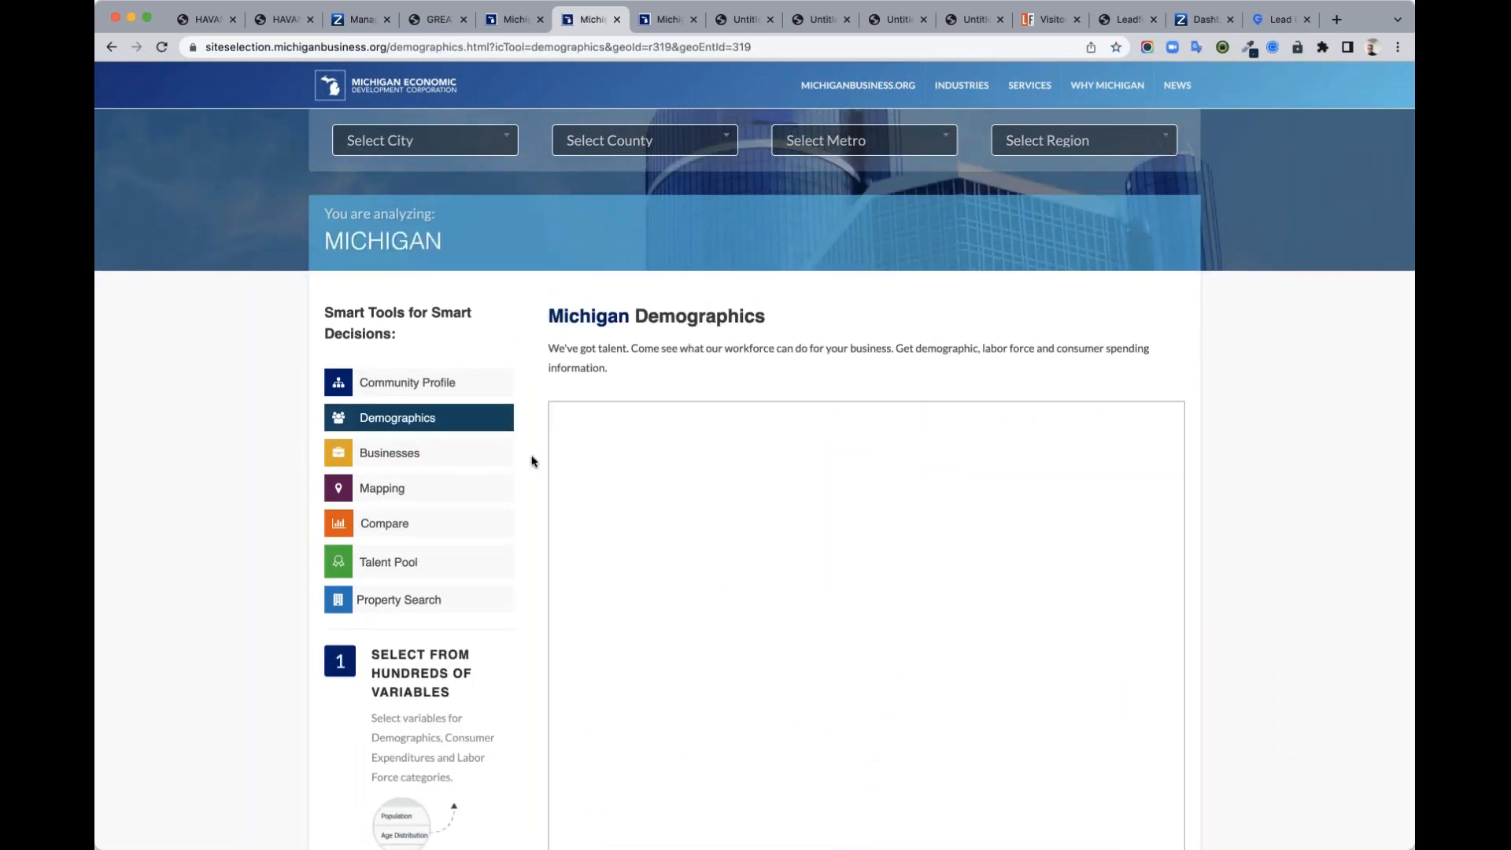
scroll(790, 599, down, 3)
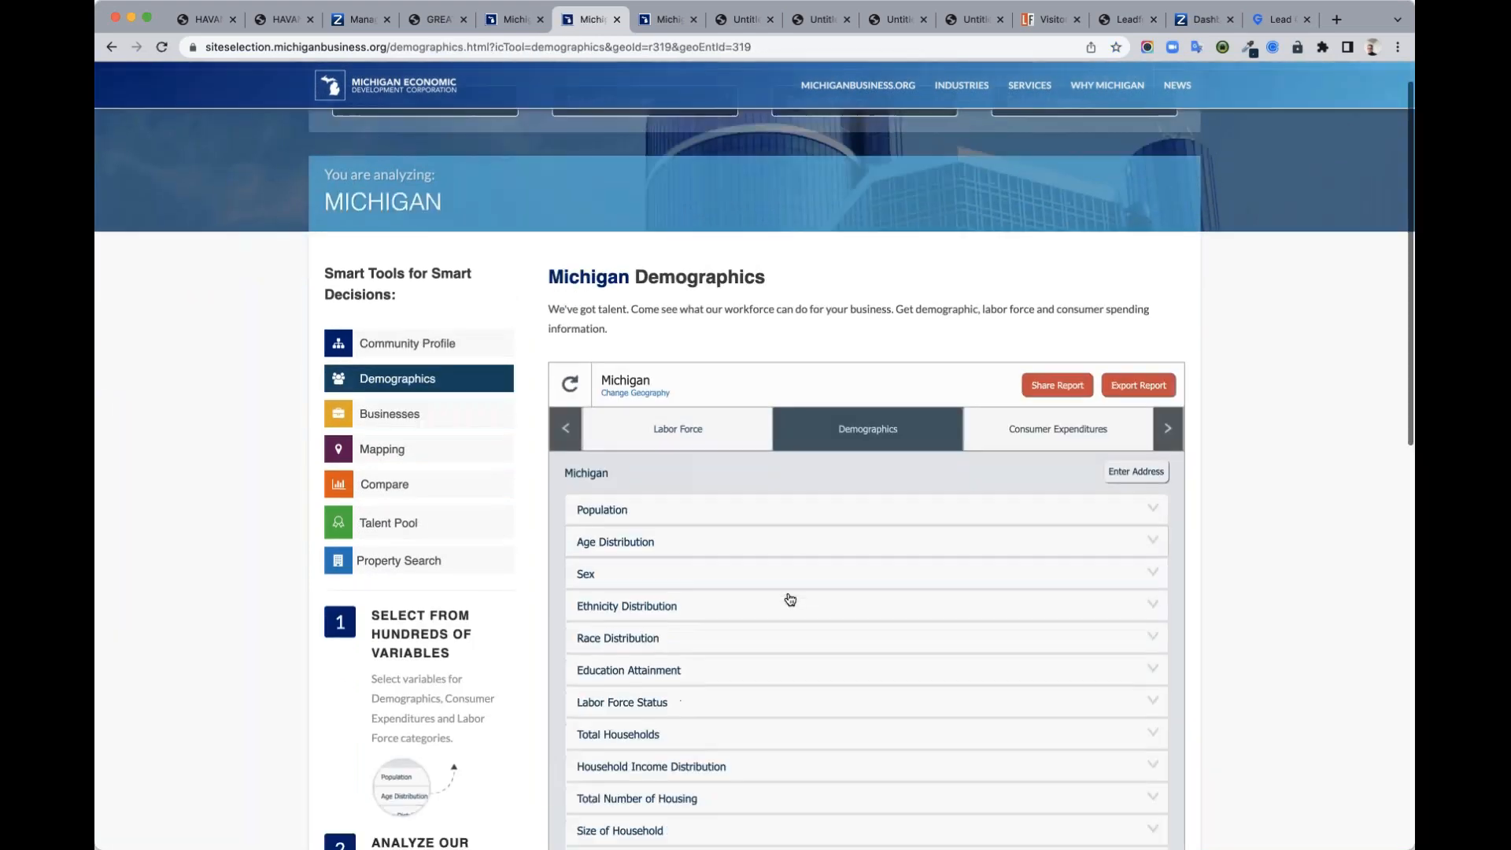
scroll(789, 600, down, 1)
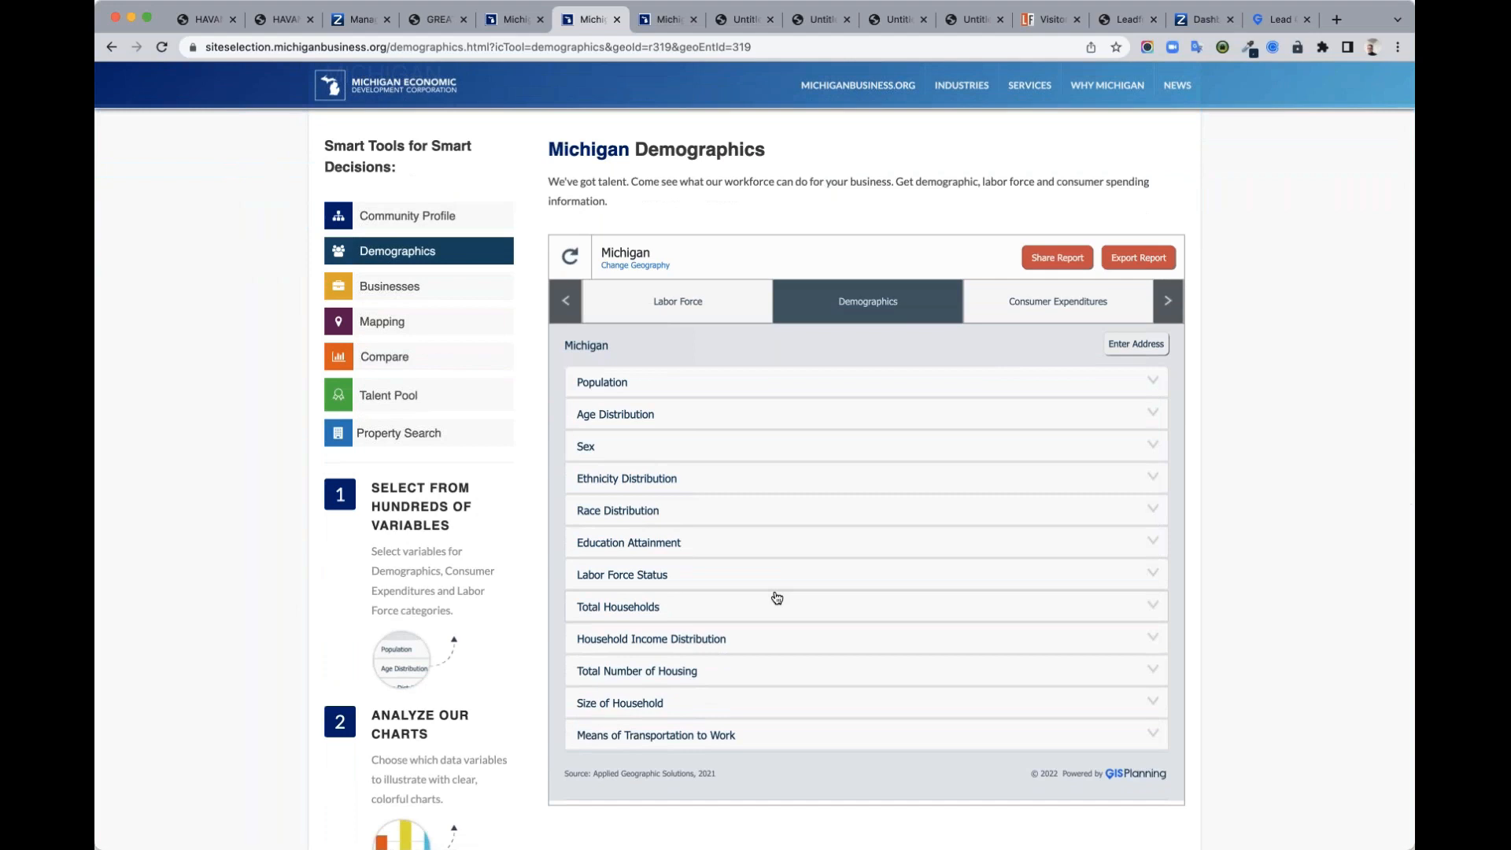
Step: Switch to the State of Maryland Demographics report, view its Age Distribution 0-4 map, and return to the list
click(738, 22)
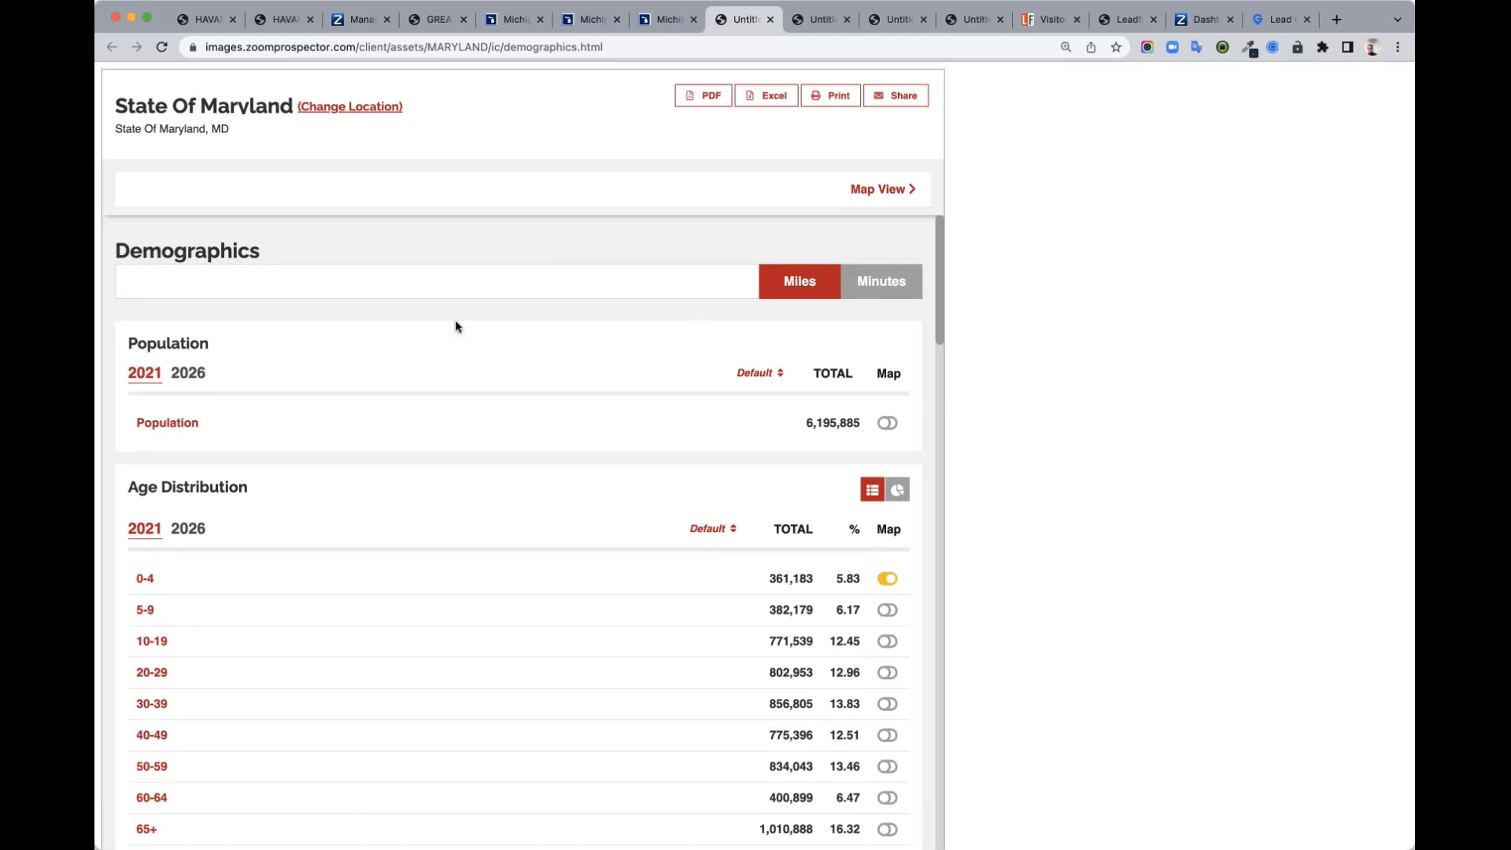
scroll(523, 408, down, 3)
scroll(523, 409, up, 3)
click(897, 190)
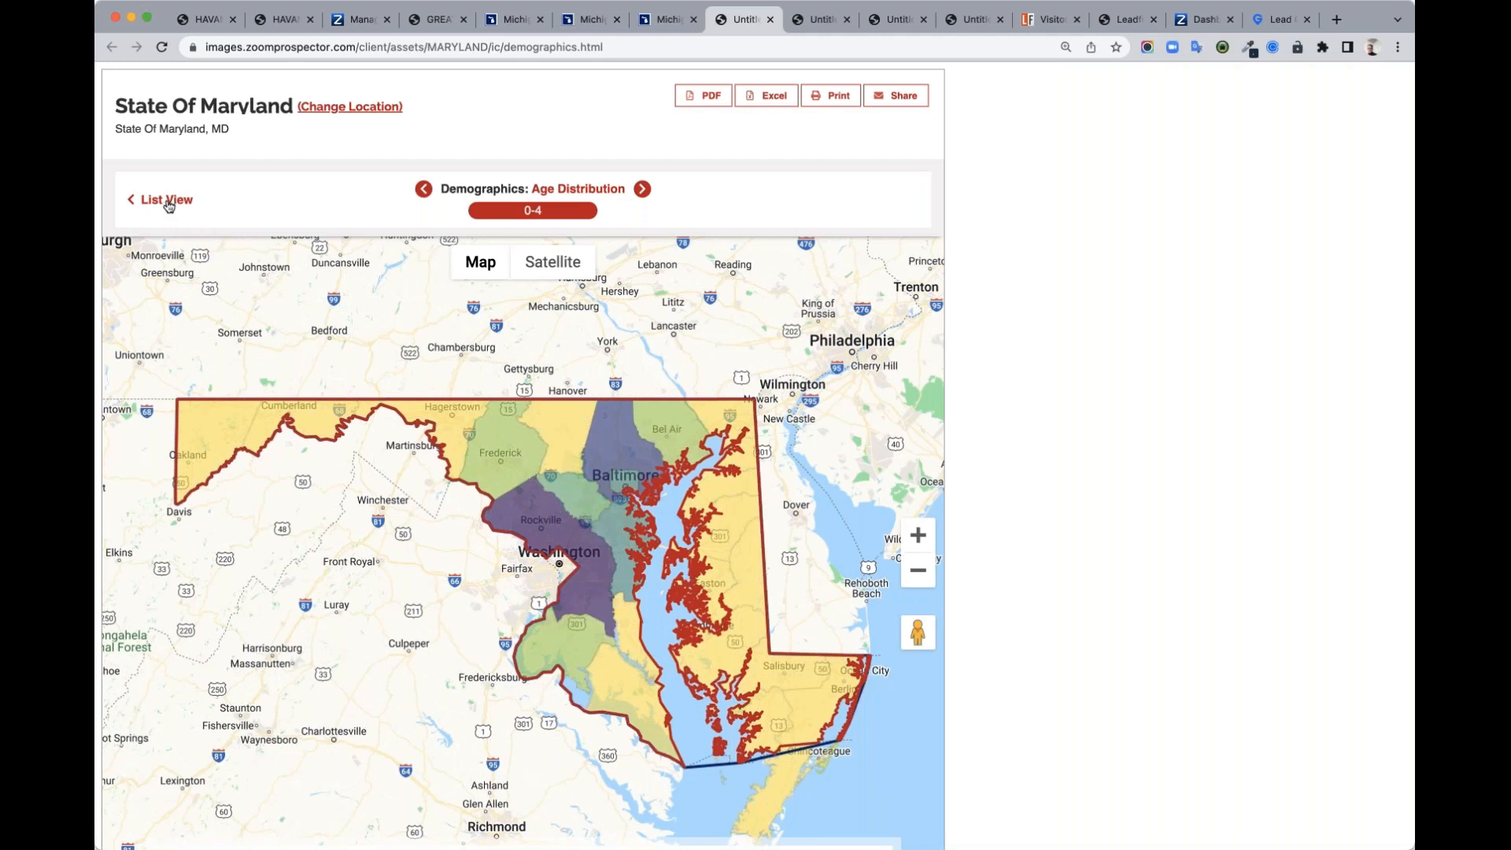
click(167, 207)
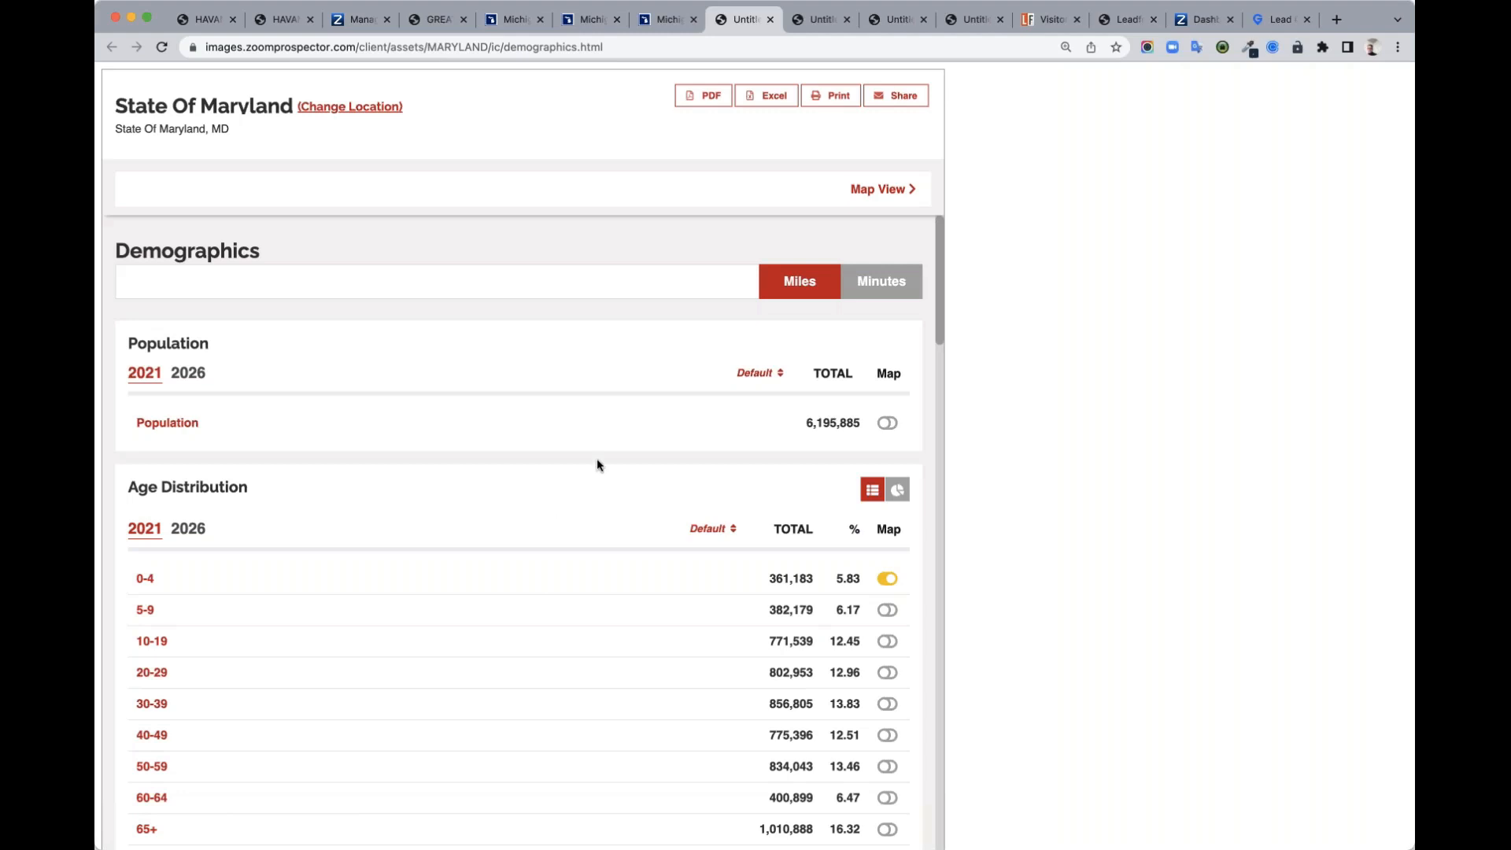
Step: Compare Maryland's Labor Force report with Michigan's older Demographics tool, then view the 1-4 Employees establishments map and return to the list
click(815, 26)
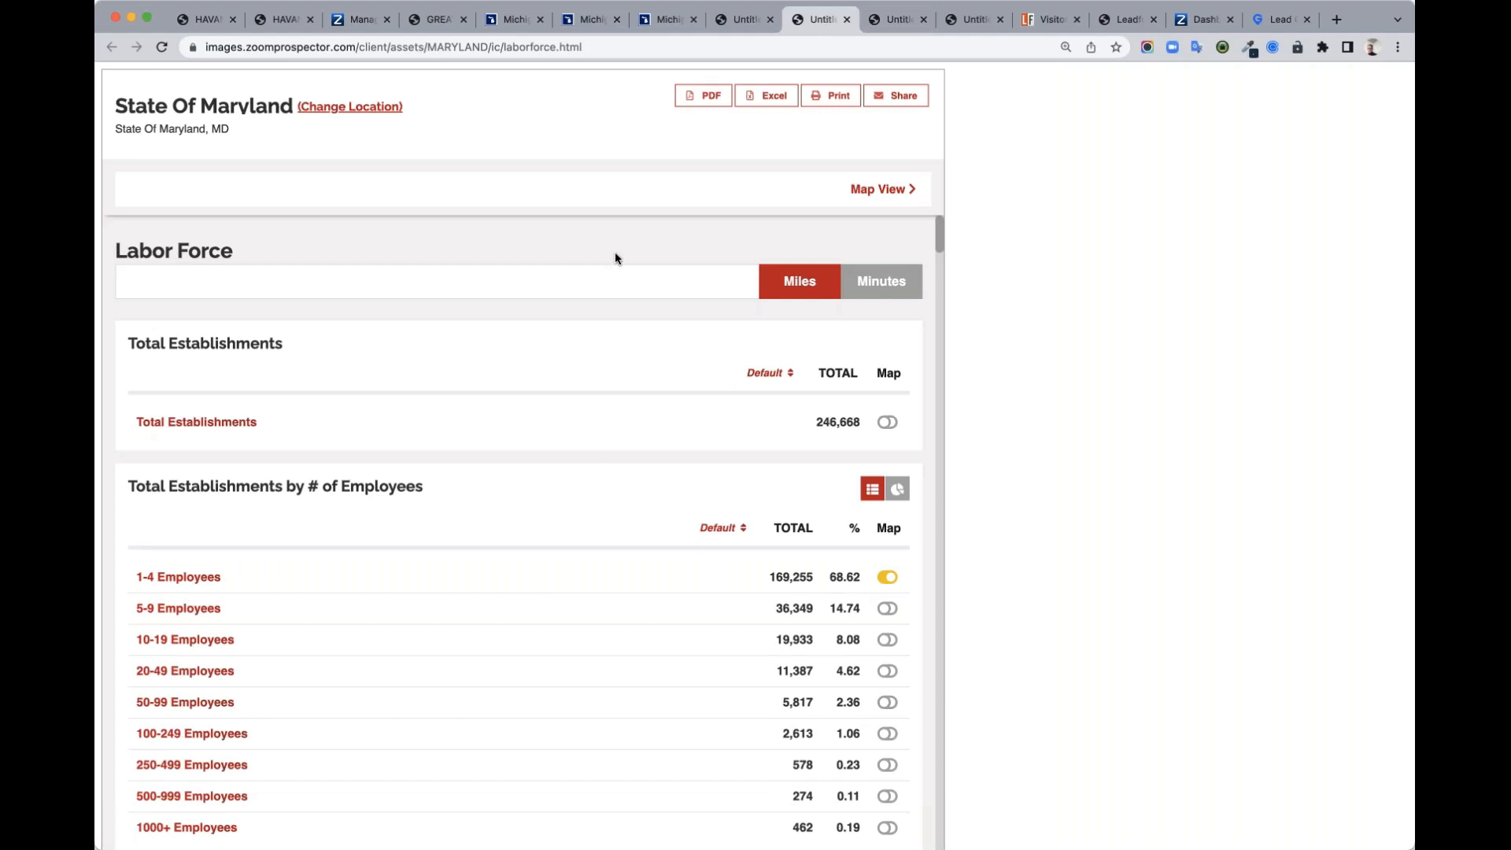
click(588, 19)
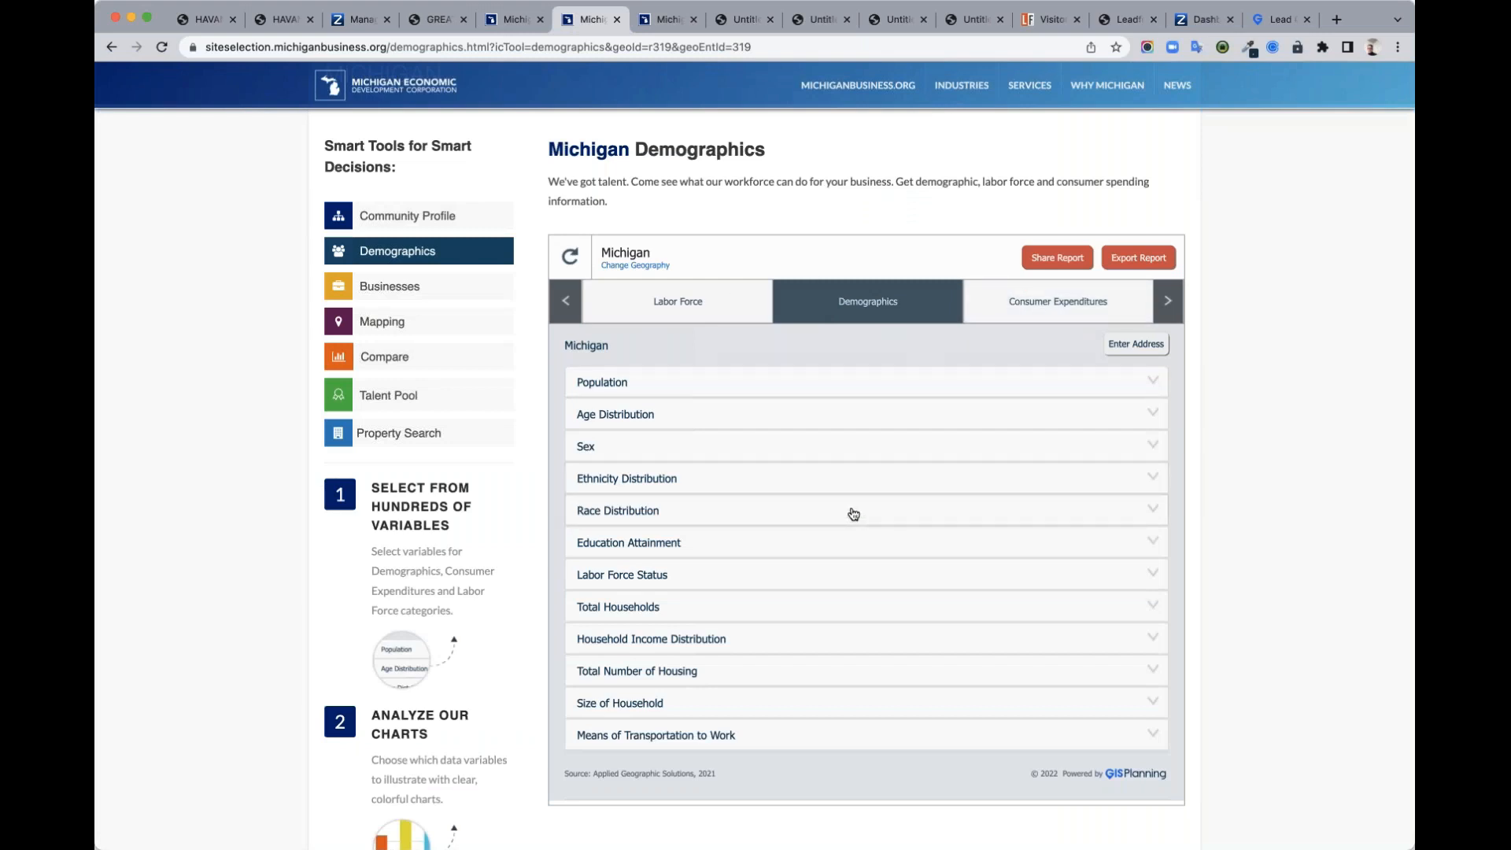
click(743, 21)
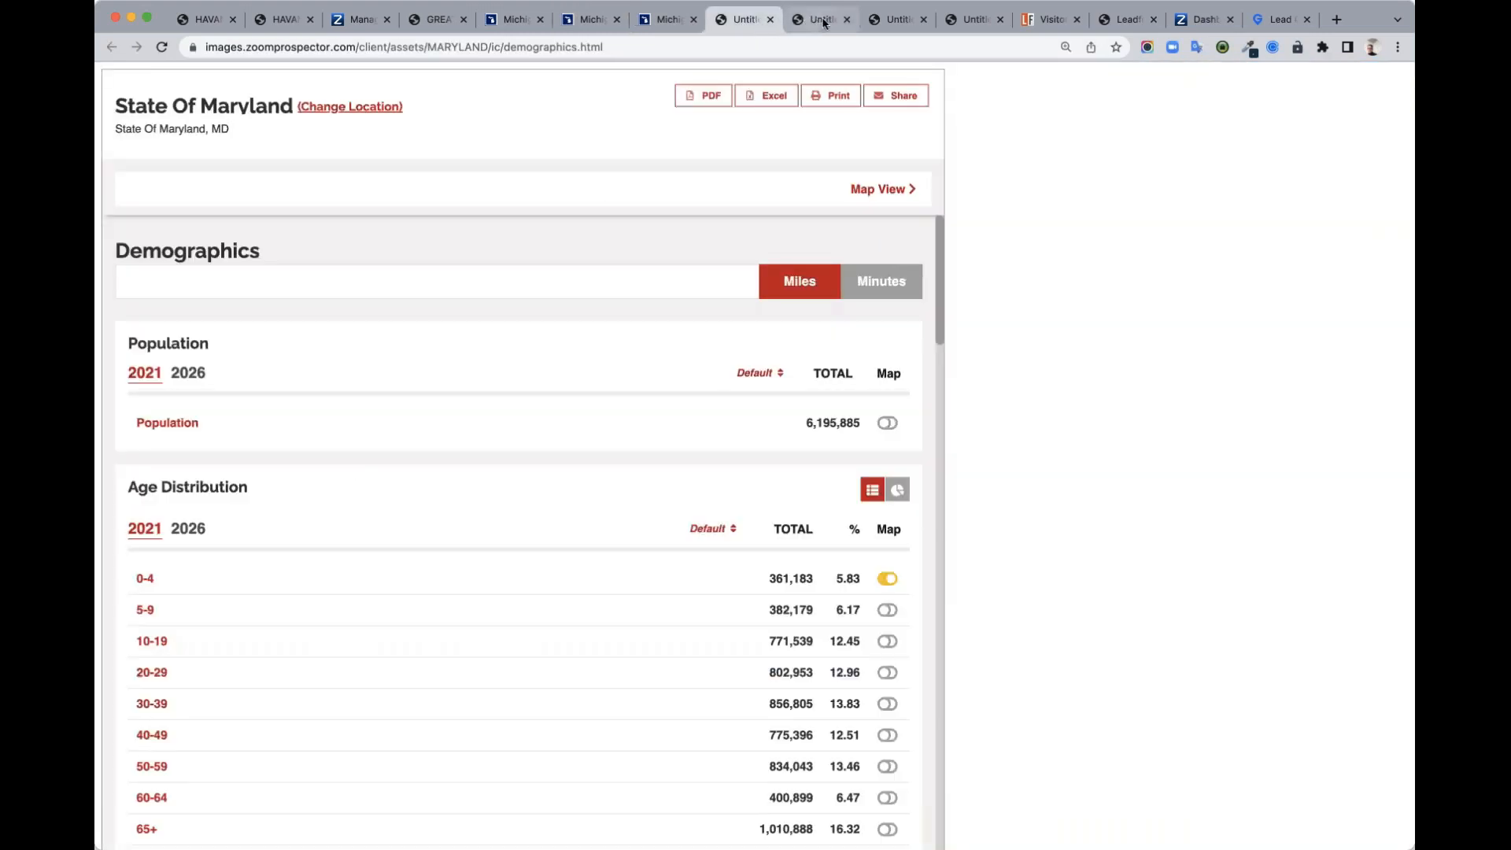
click(822, 20)
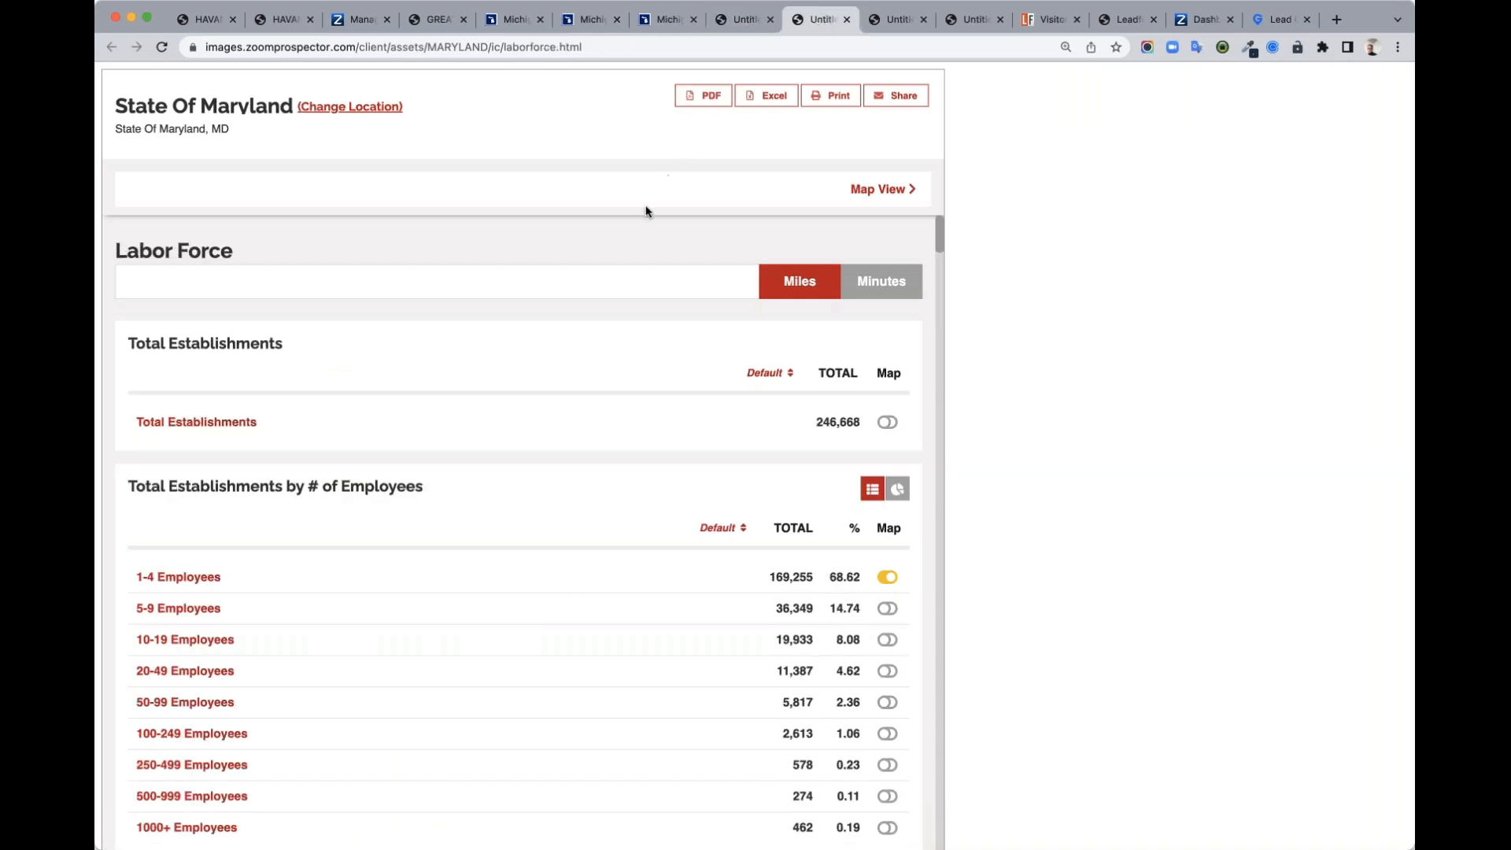
click(869, 191)
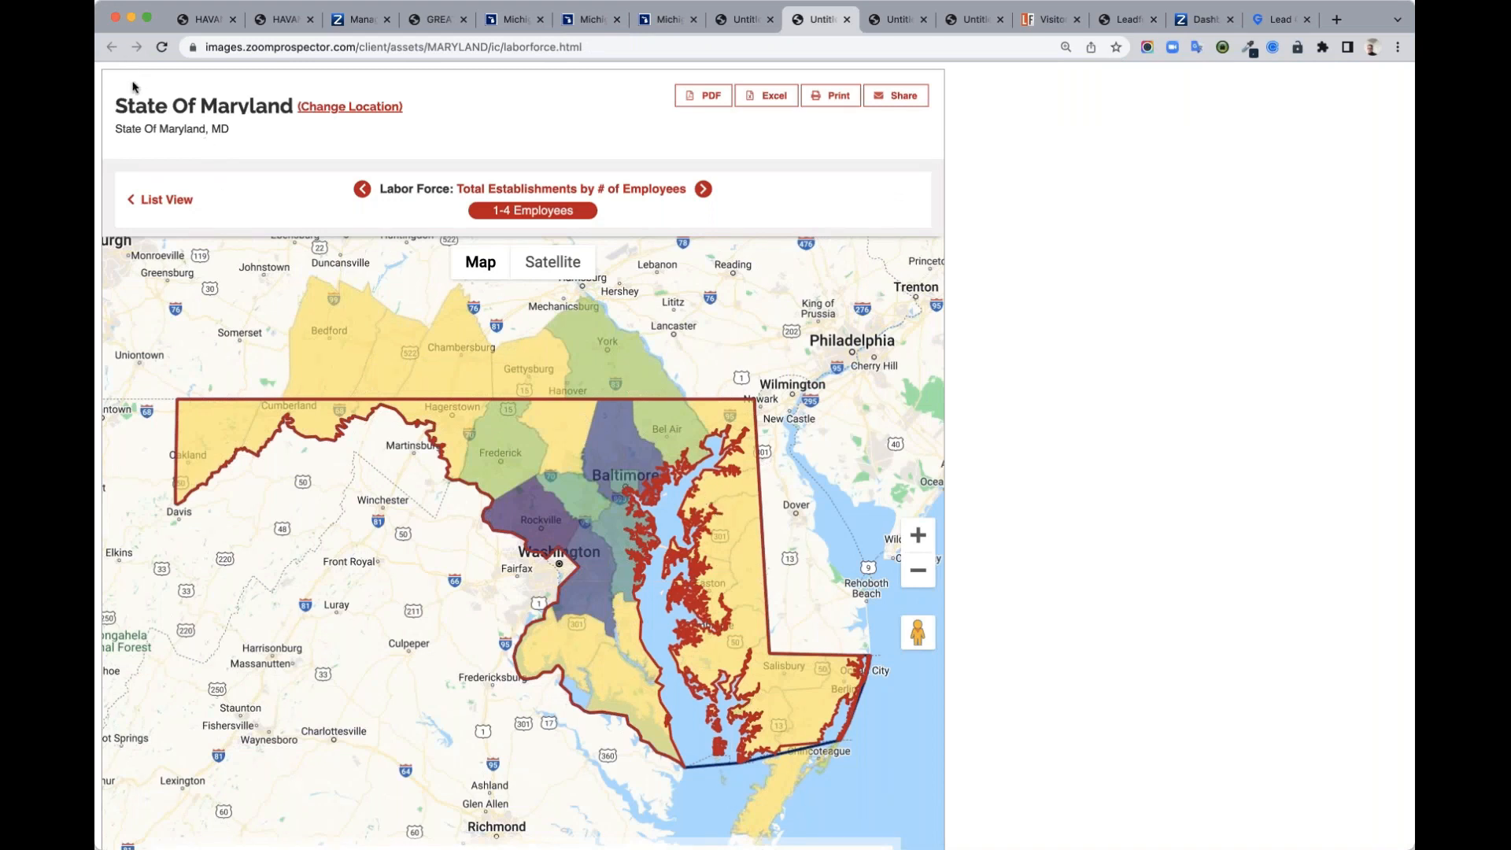
click(157, 200)
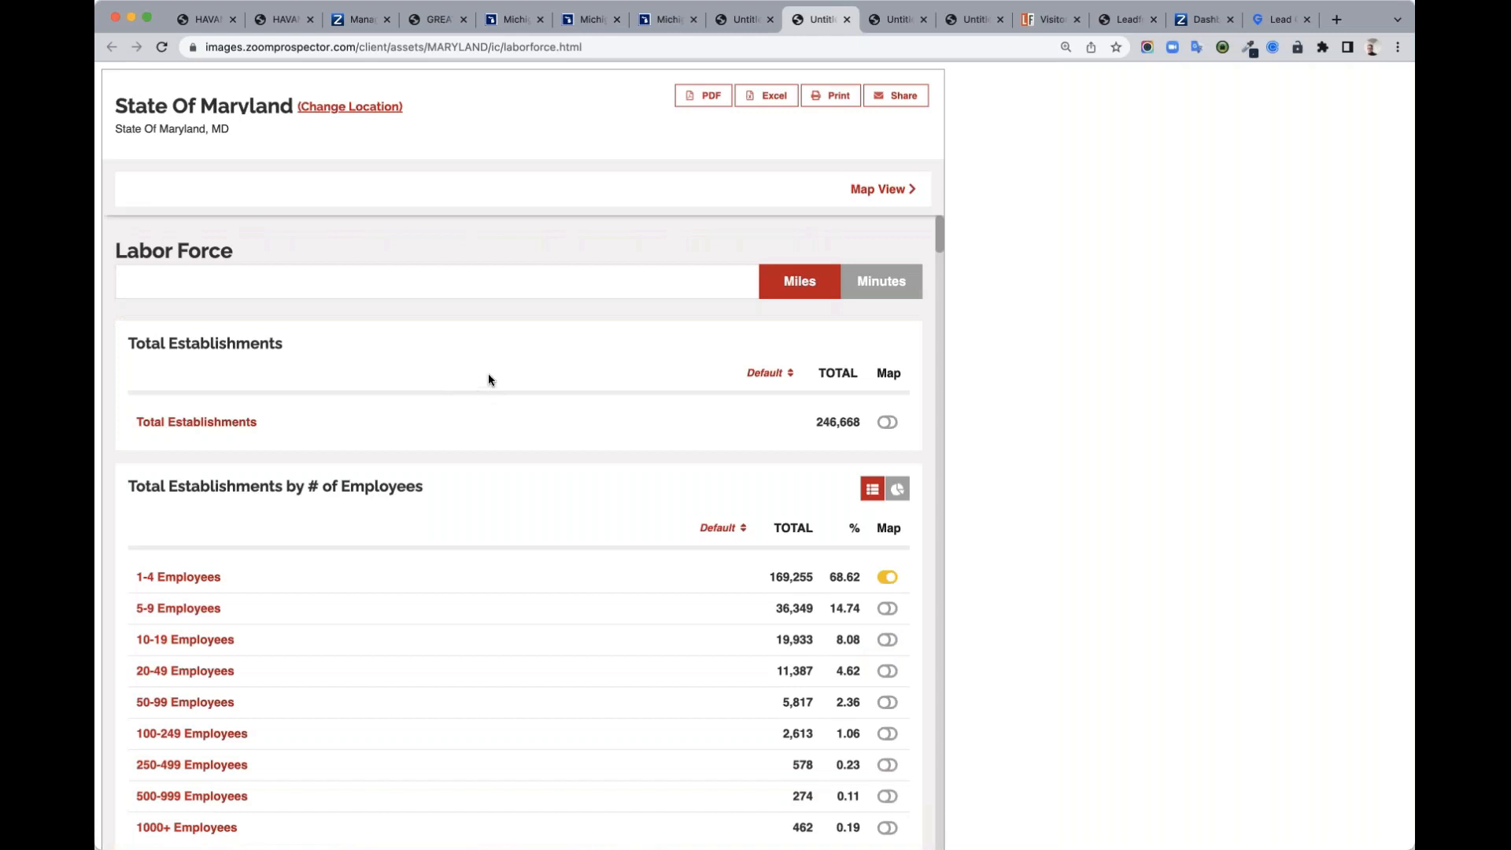
Step: In Maryland's Consumer Expenditures report, try the Apparel chart view, map Men's Apparel, and return to the list
click(897, 22)
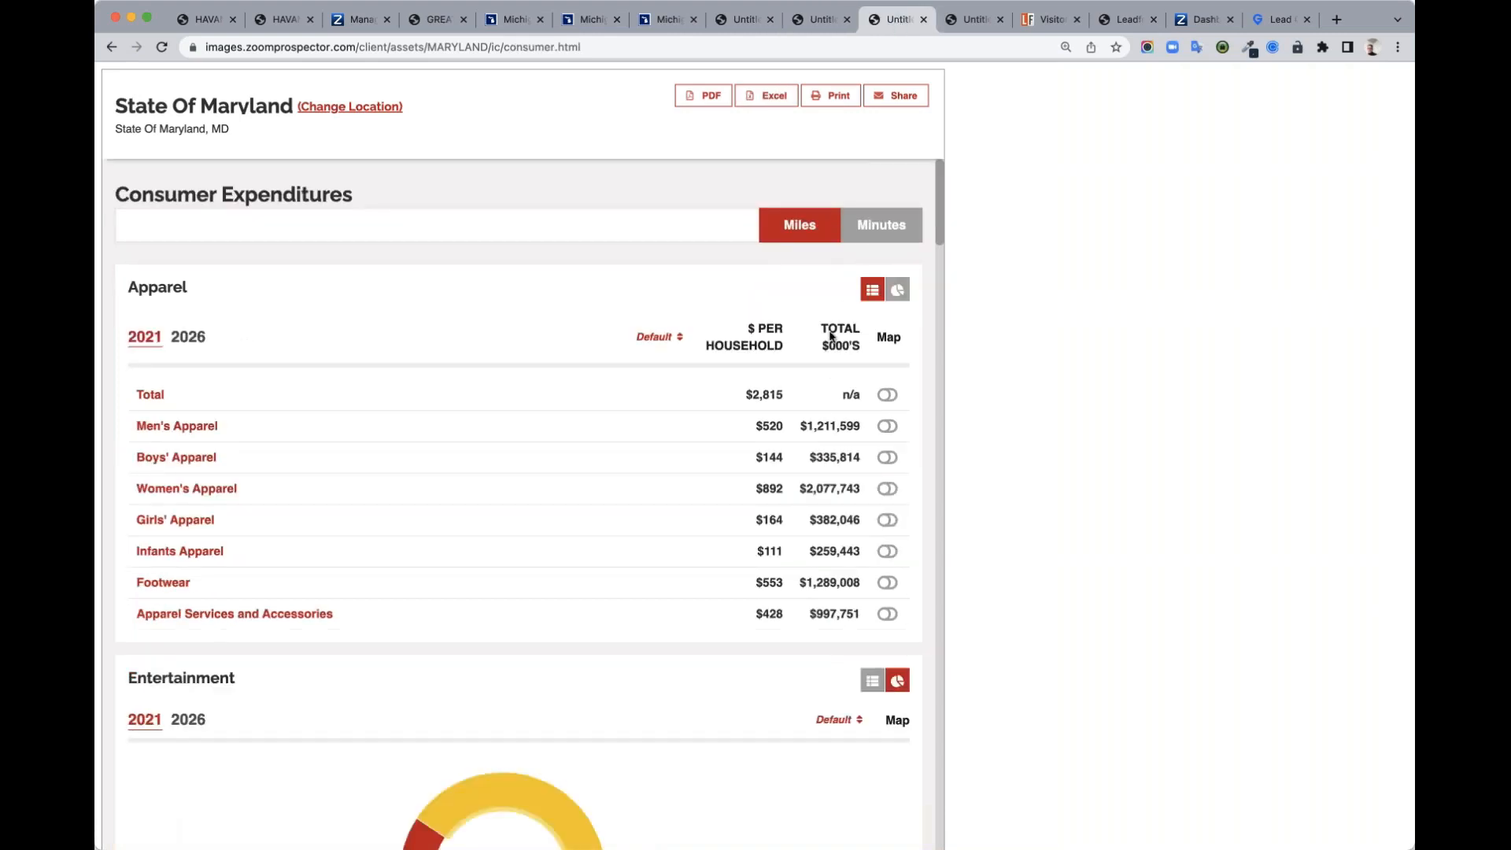
scroll(708, 422, down, 3)
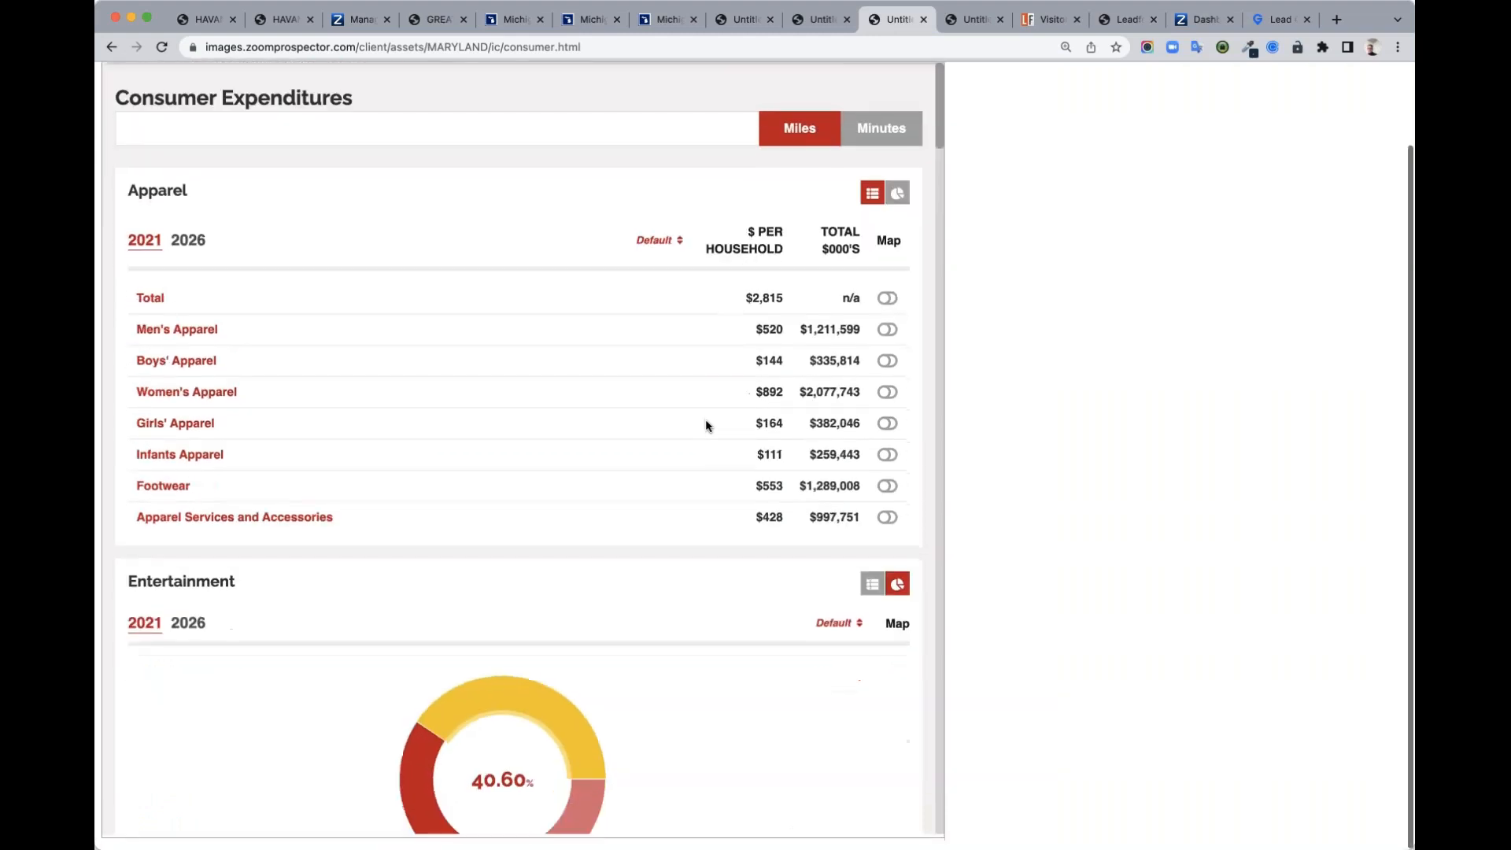
click(892, 200)
click(871, 195)
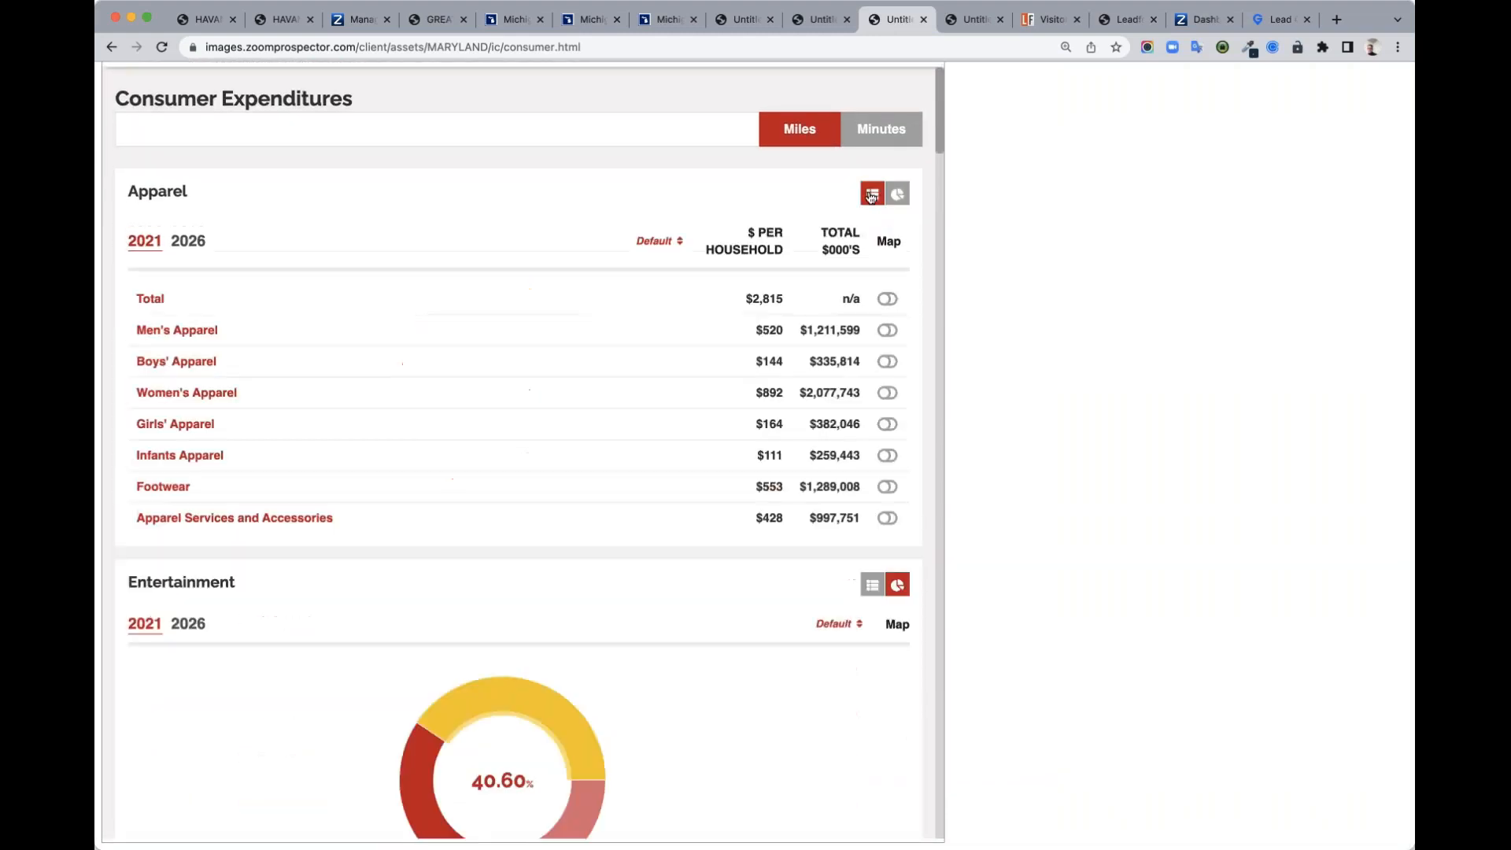
click(886, 331)
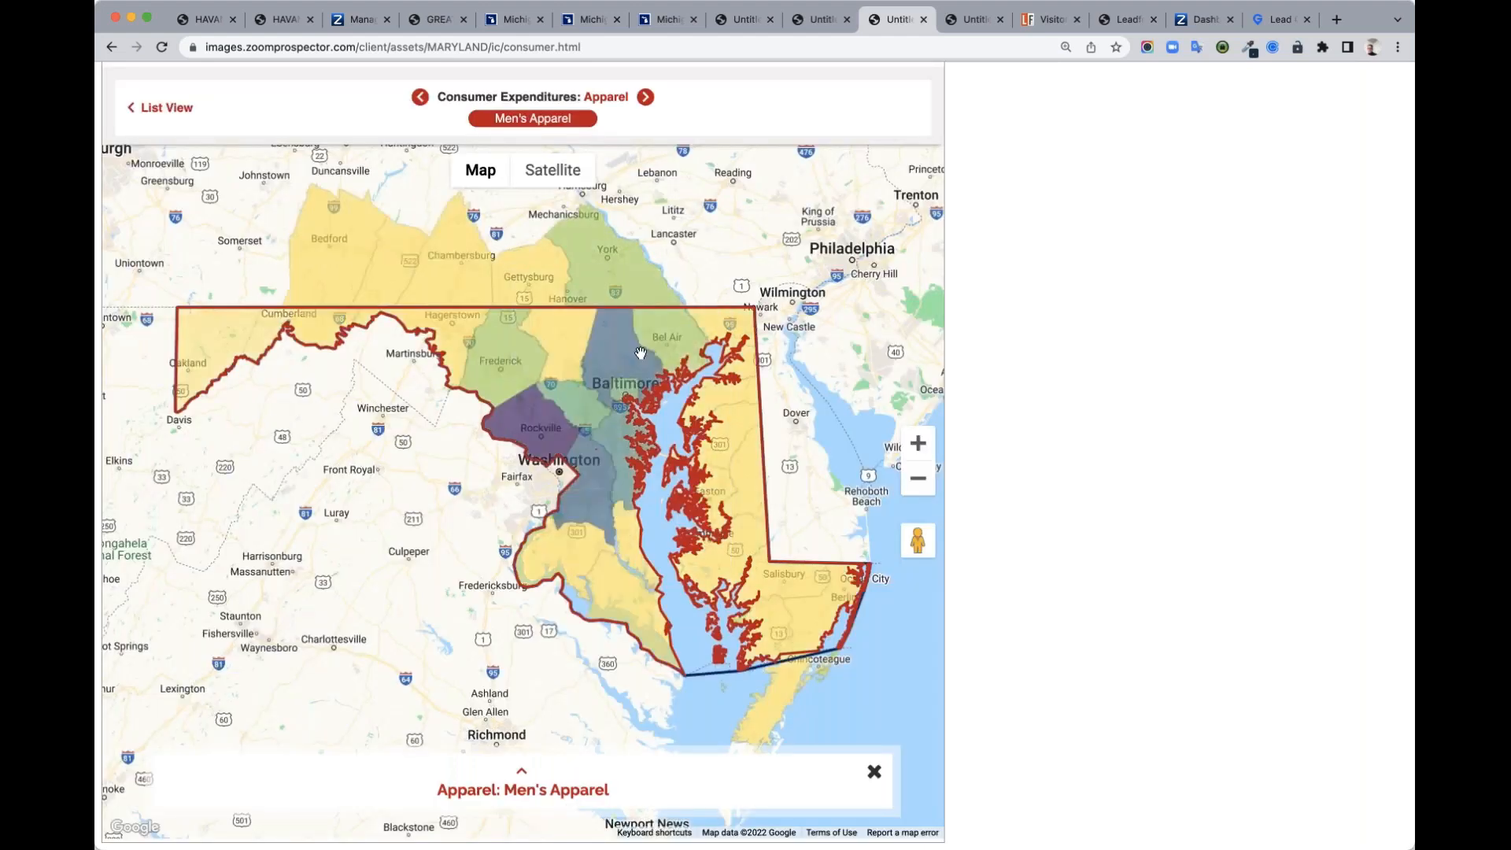
click(158, 111)
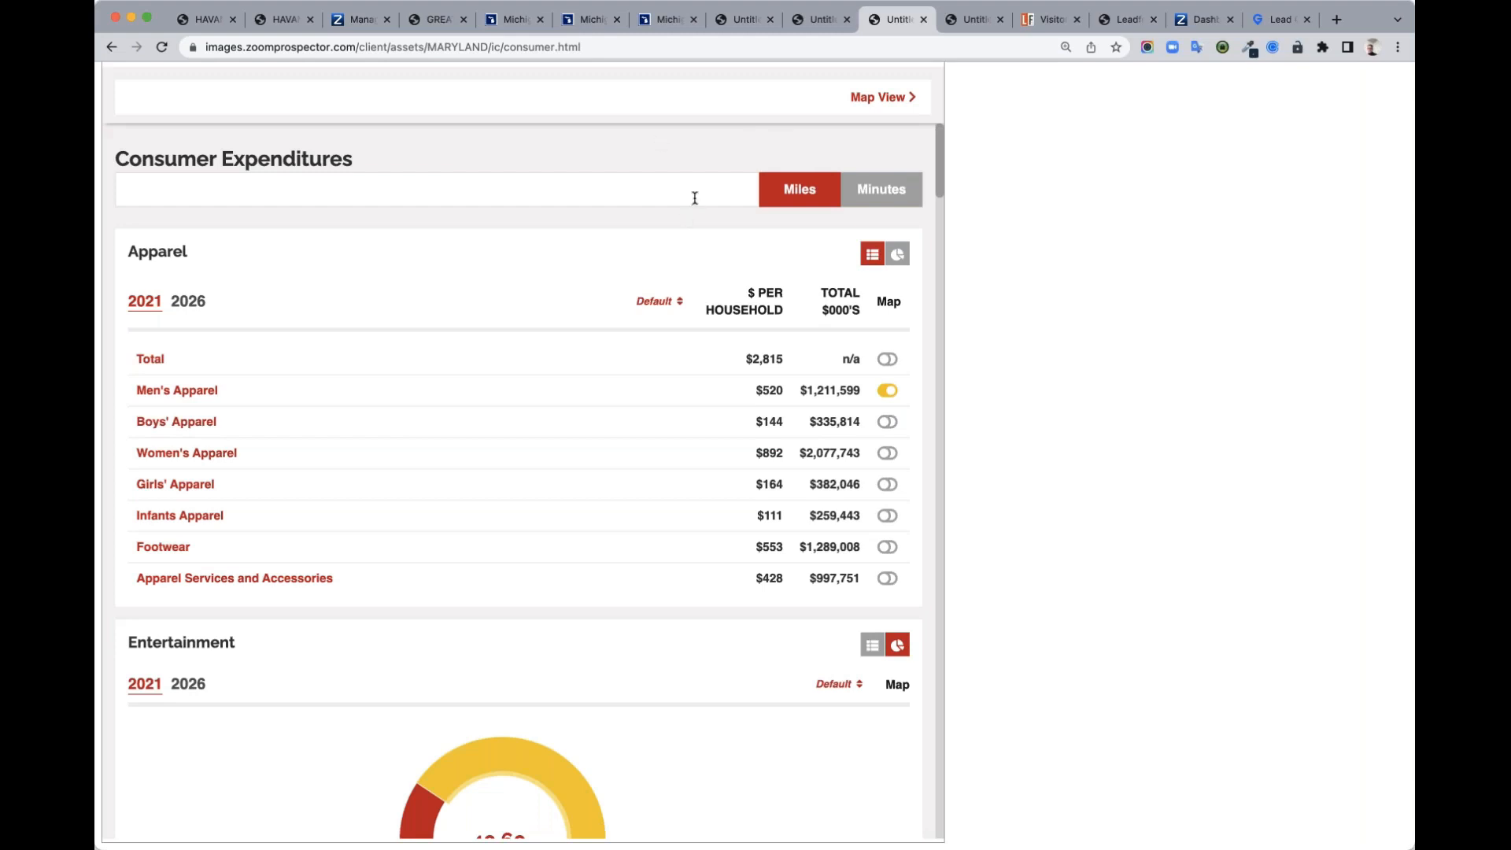
Step: Switch to Maryland's Business report, check the Clusters filter, and show the selected industries on the map
click(822, 20)
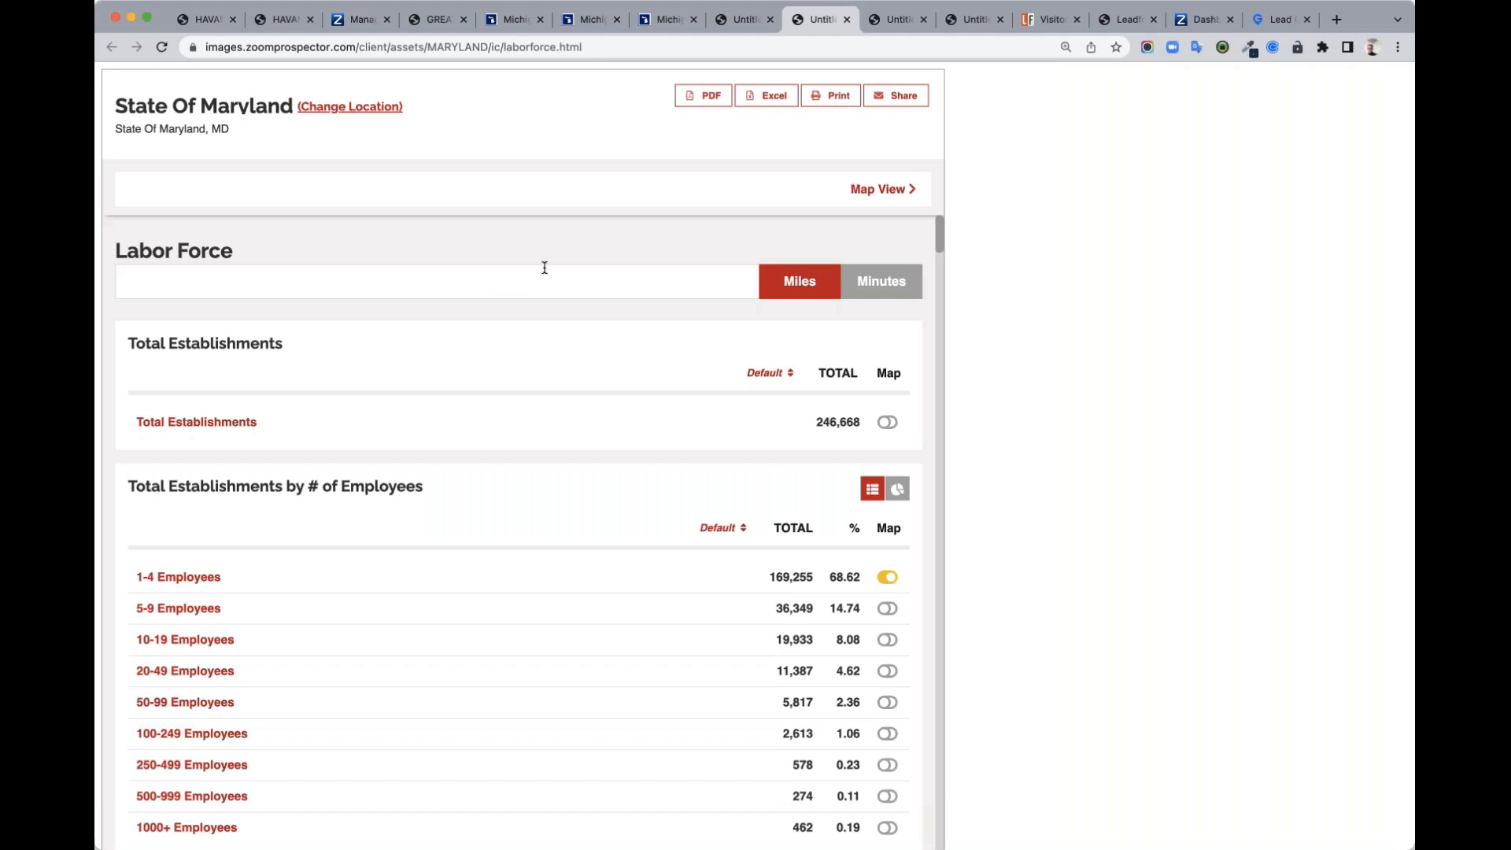
click(964, 21)
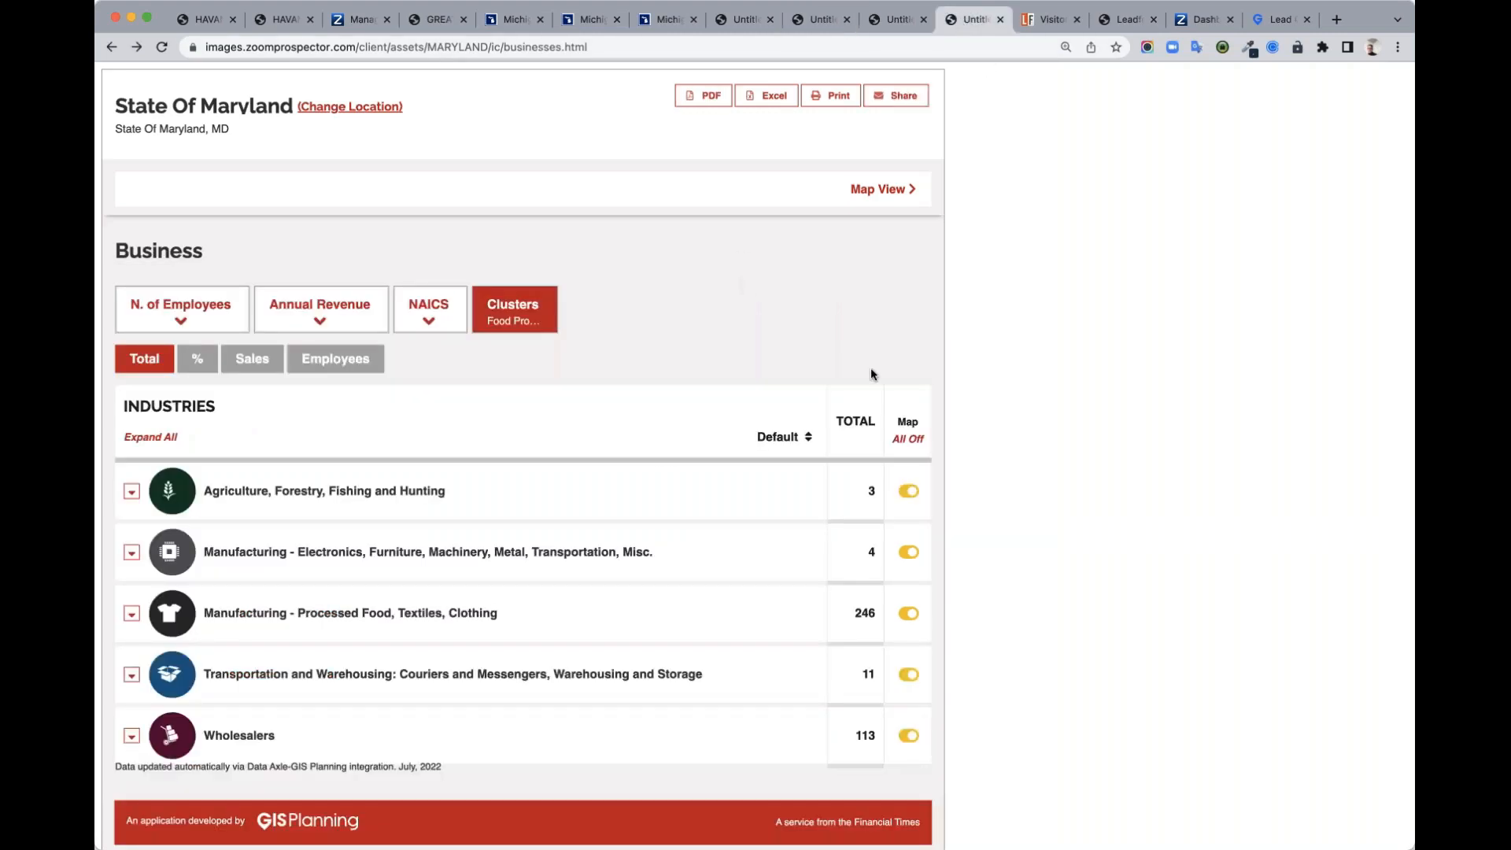
click(513, 310)
click(866, 194)
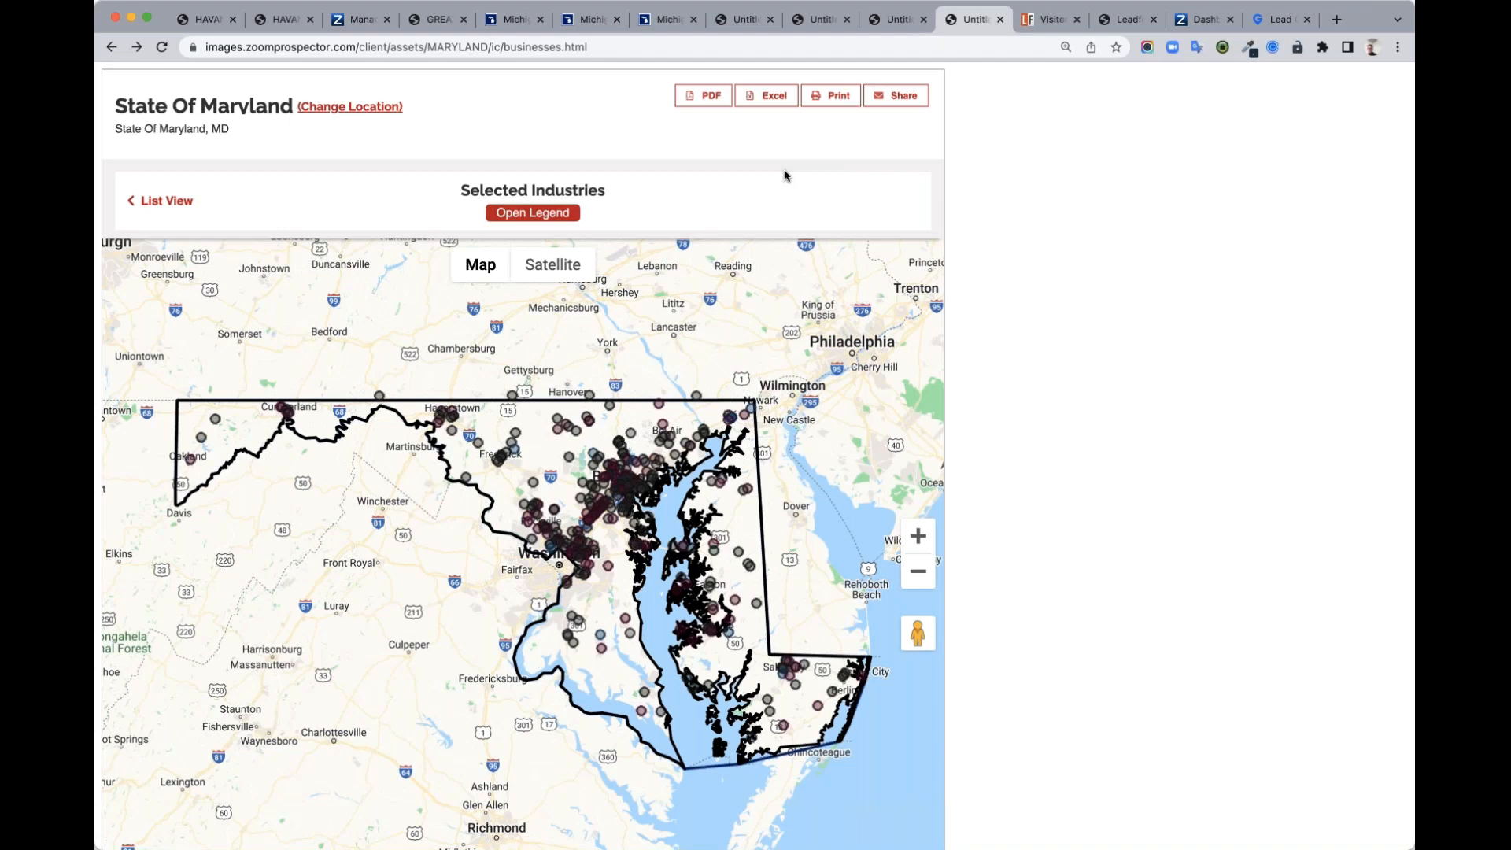
Step: Revisit the Maryland Demographics, Labor Force, Consumer Expenditures and Business pages one after another
click(741, 20)
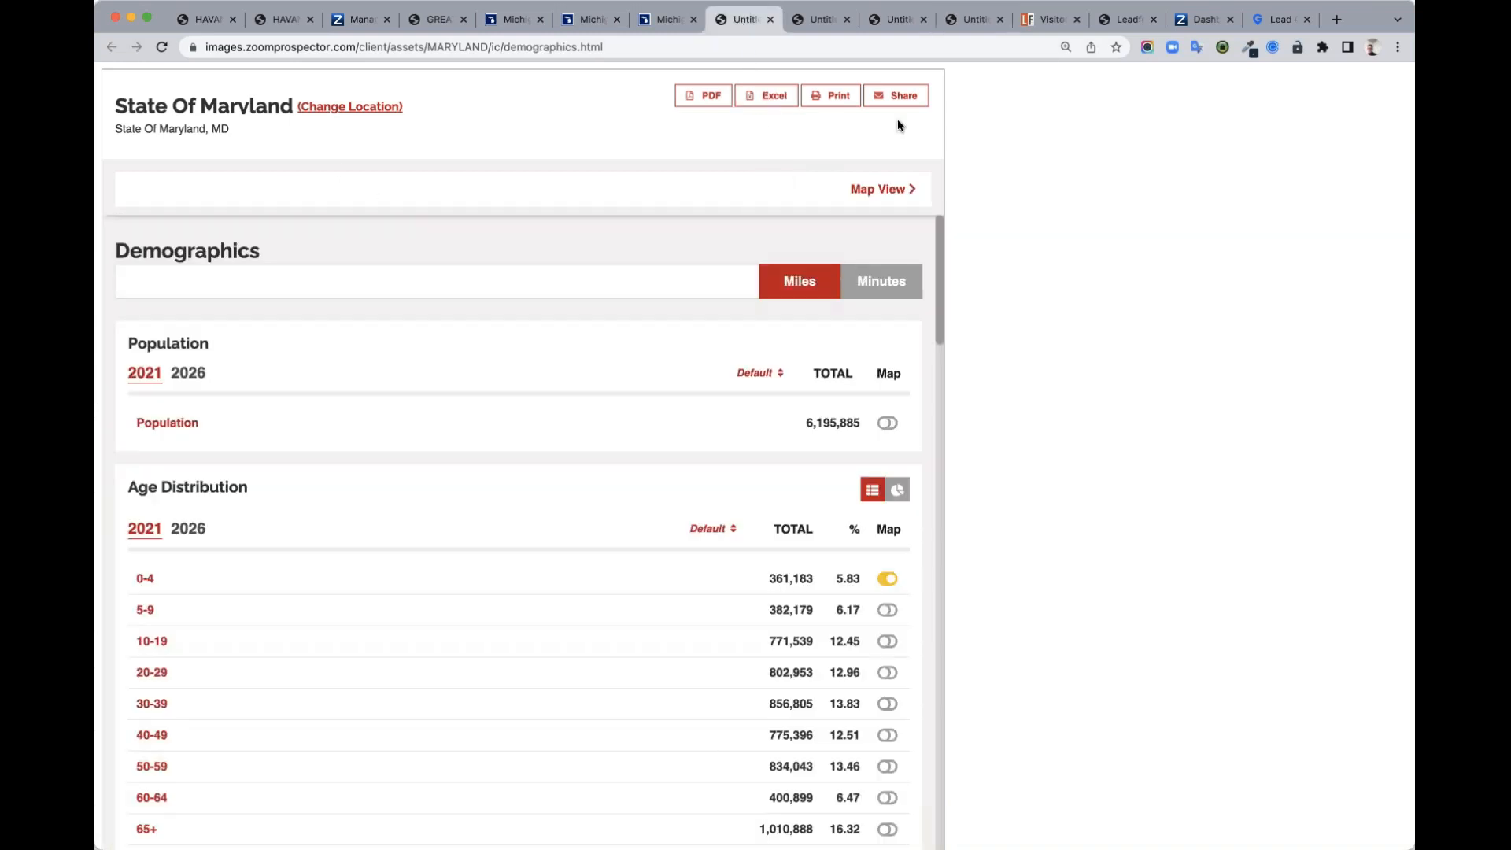
click(822, 22)
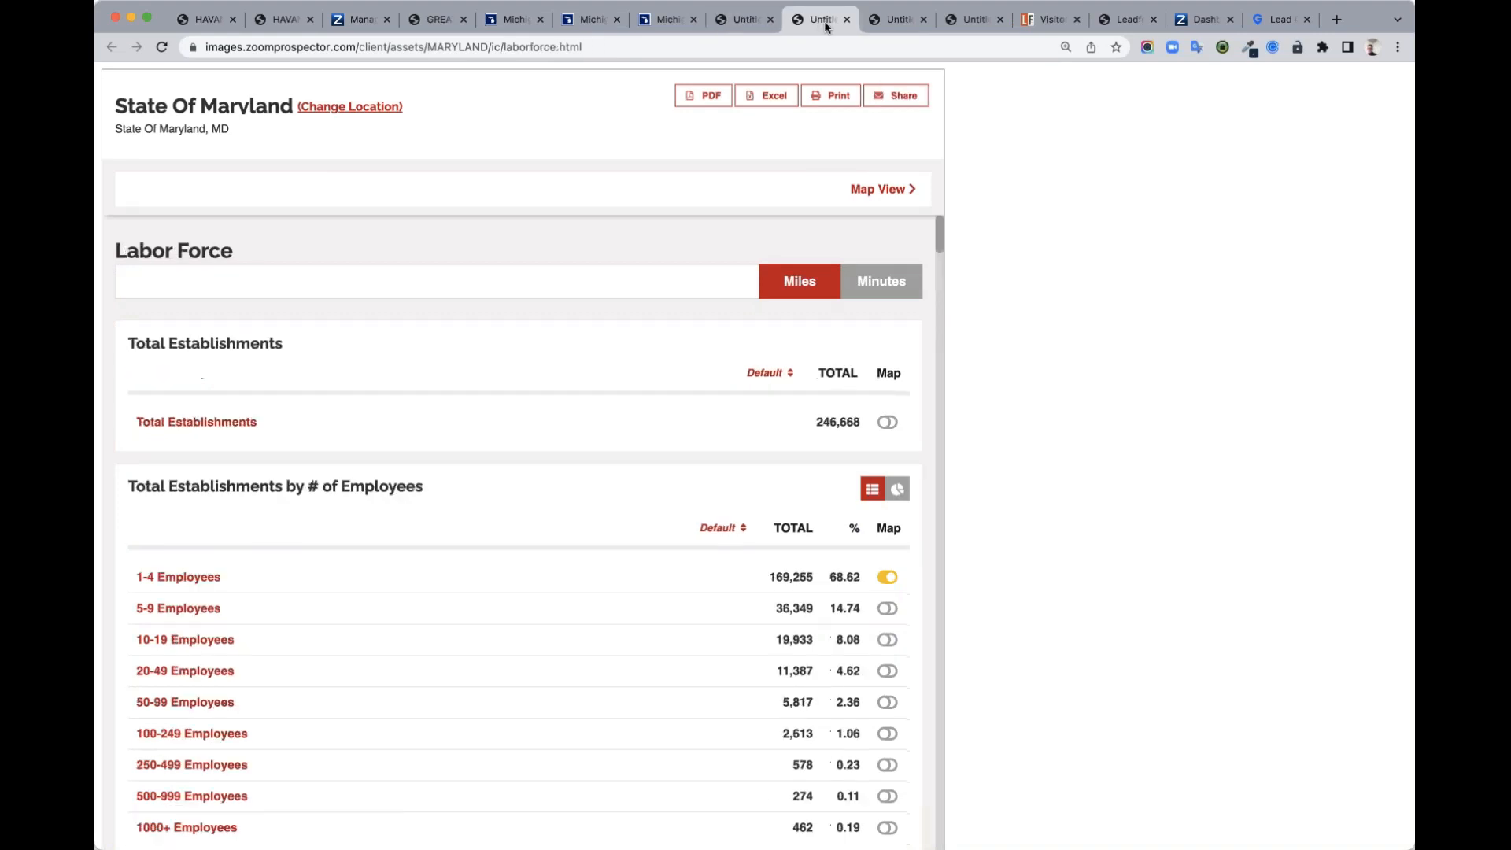
click(899, 24)
click(957, 25)
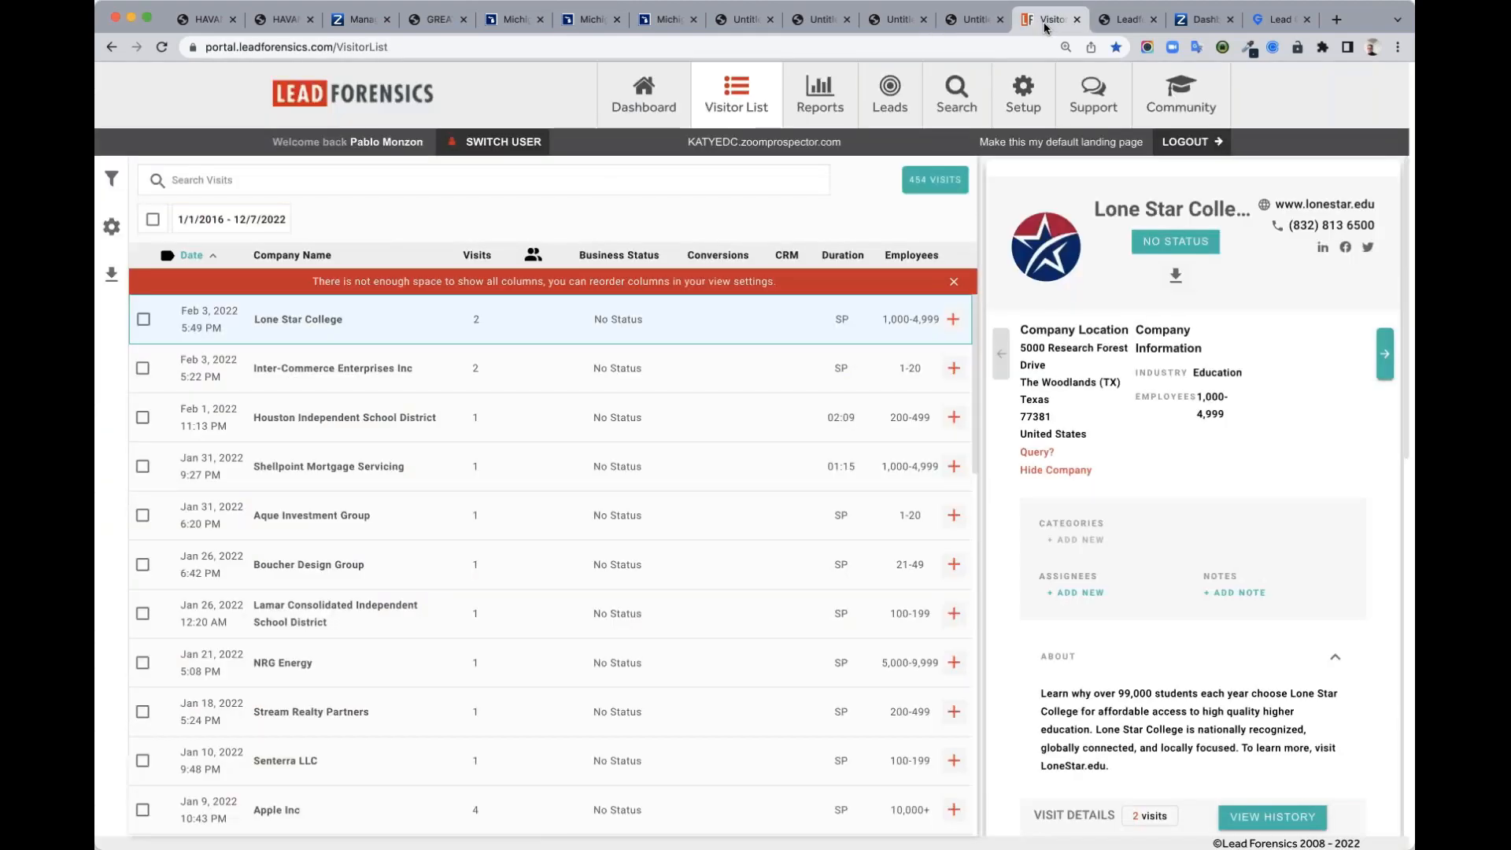
Step: View the Lead Forensics visitor list, then the GIS Planning help article on moving from Lead Forensics to Leadfeeder
click(1046, 23)
click(819, 94)
click(1277, 18)
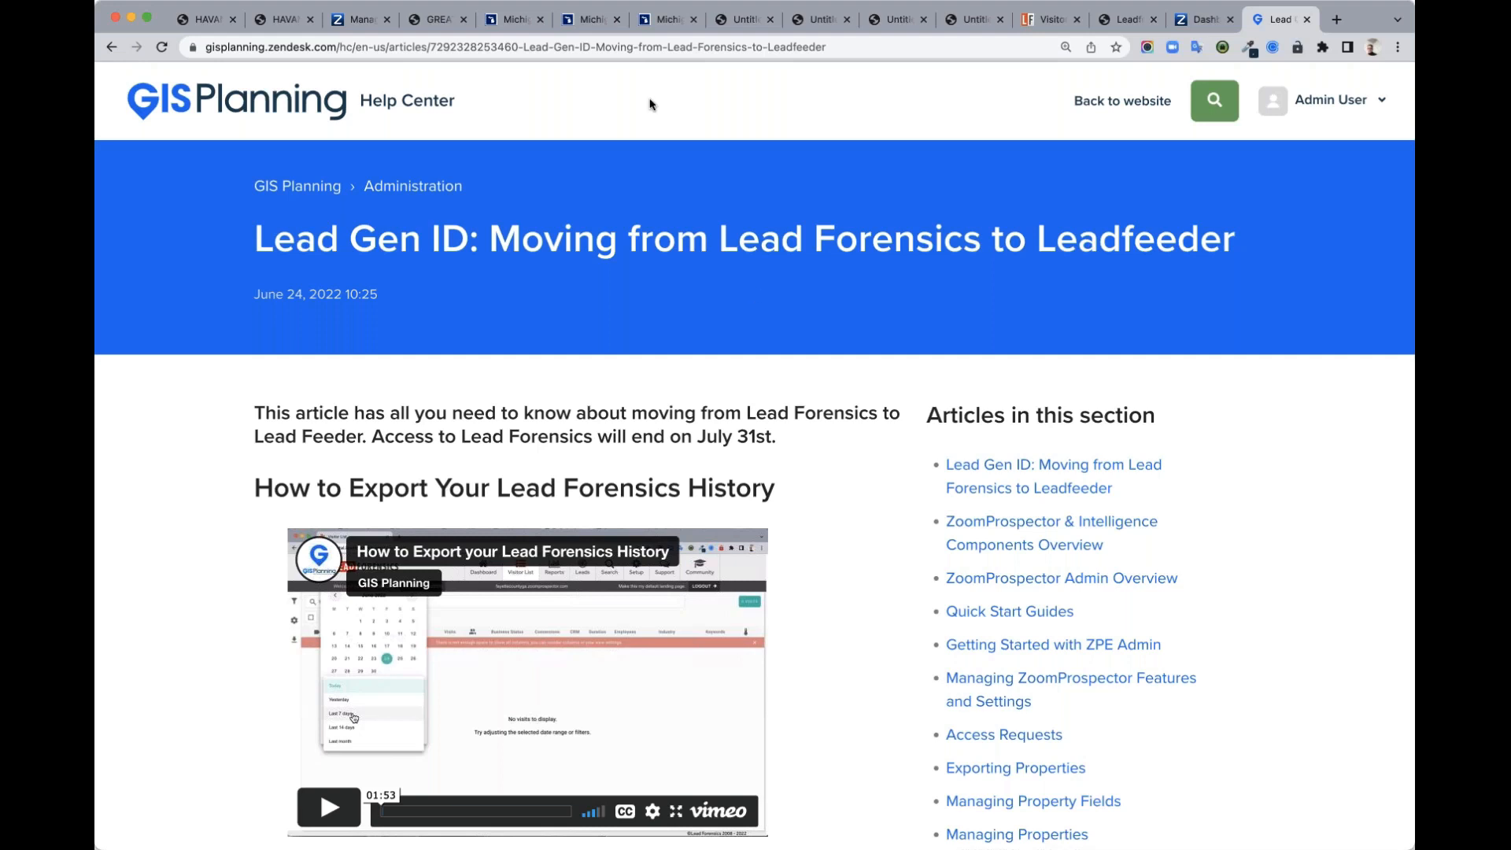
click(661, 48)
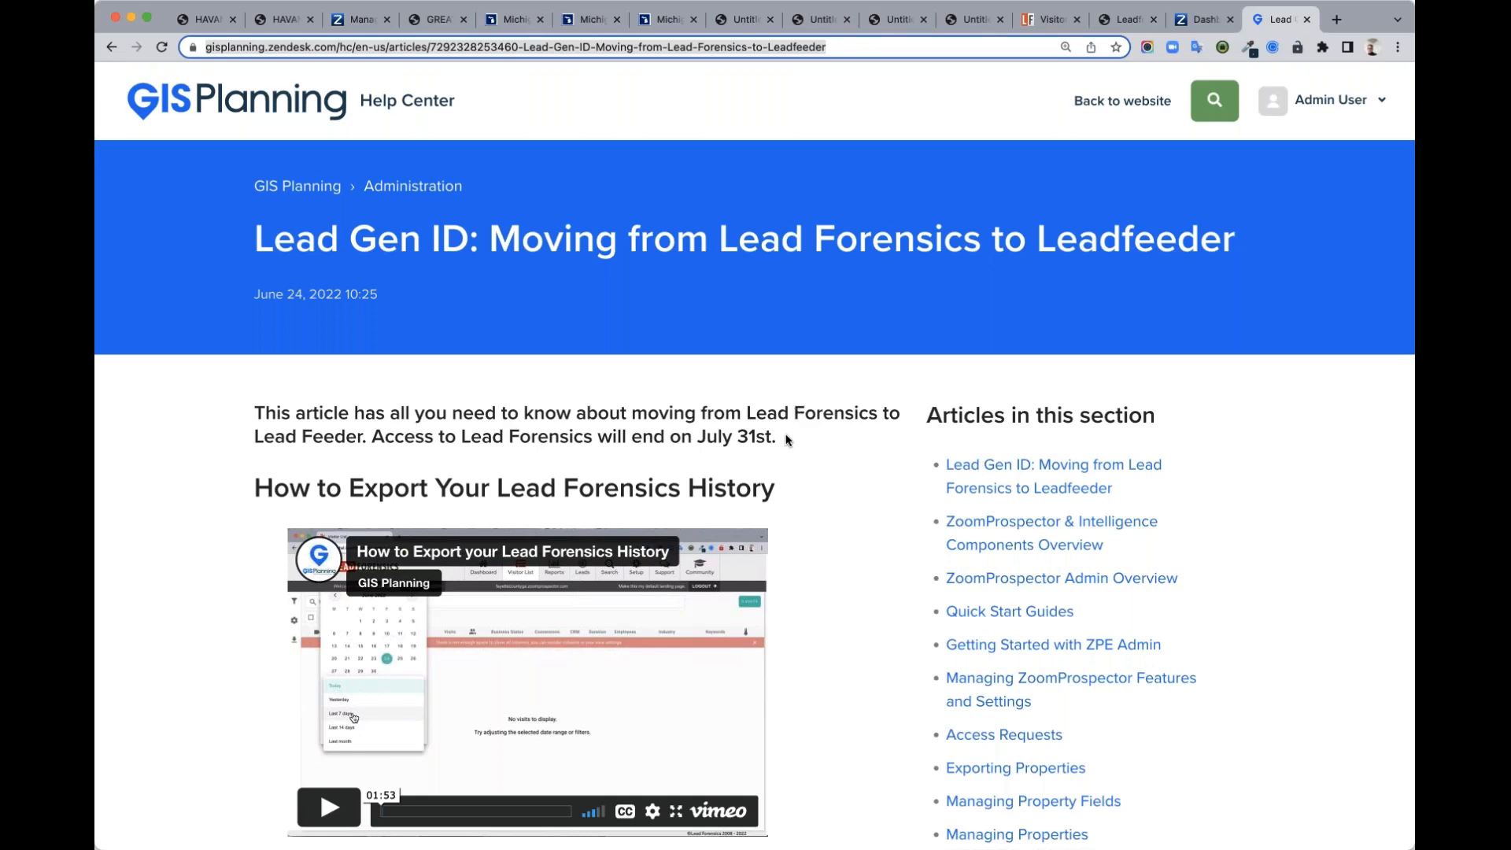
scroll(788, 434, down, 3)
scroll(788, 437, up, 3)
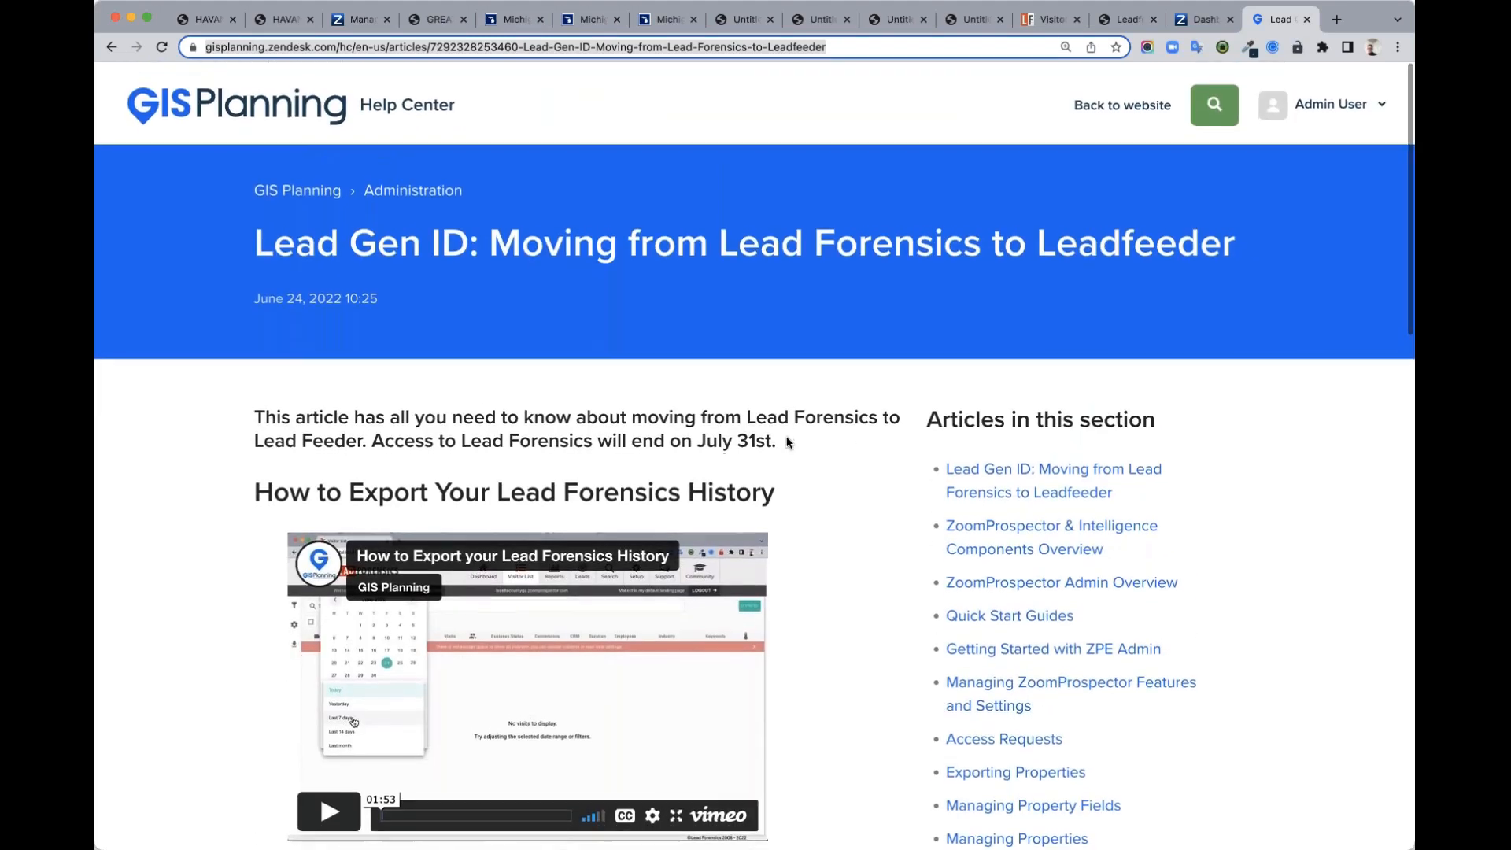
Step: View the Lead Forensics visitor list, then the Leadfeeder example screenshot
click(1051, 25)
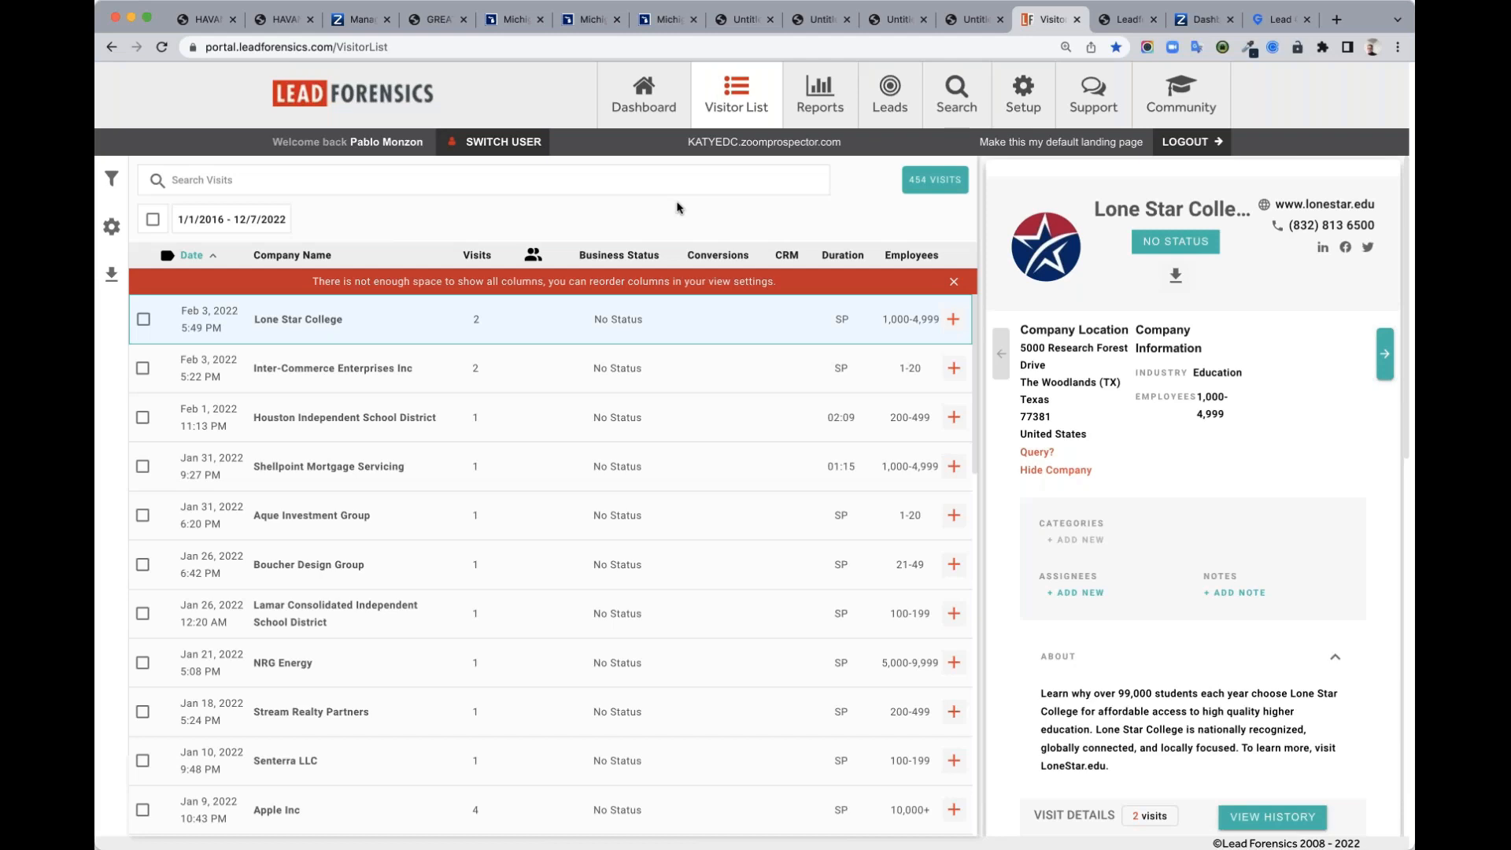
key(ctrl+Tab)
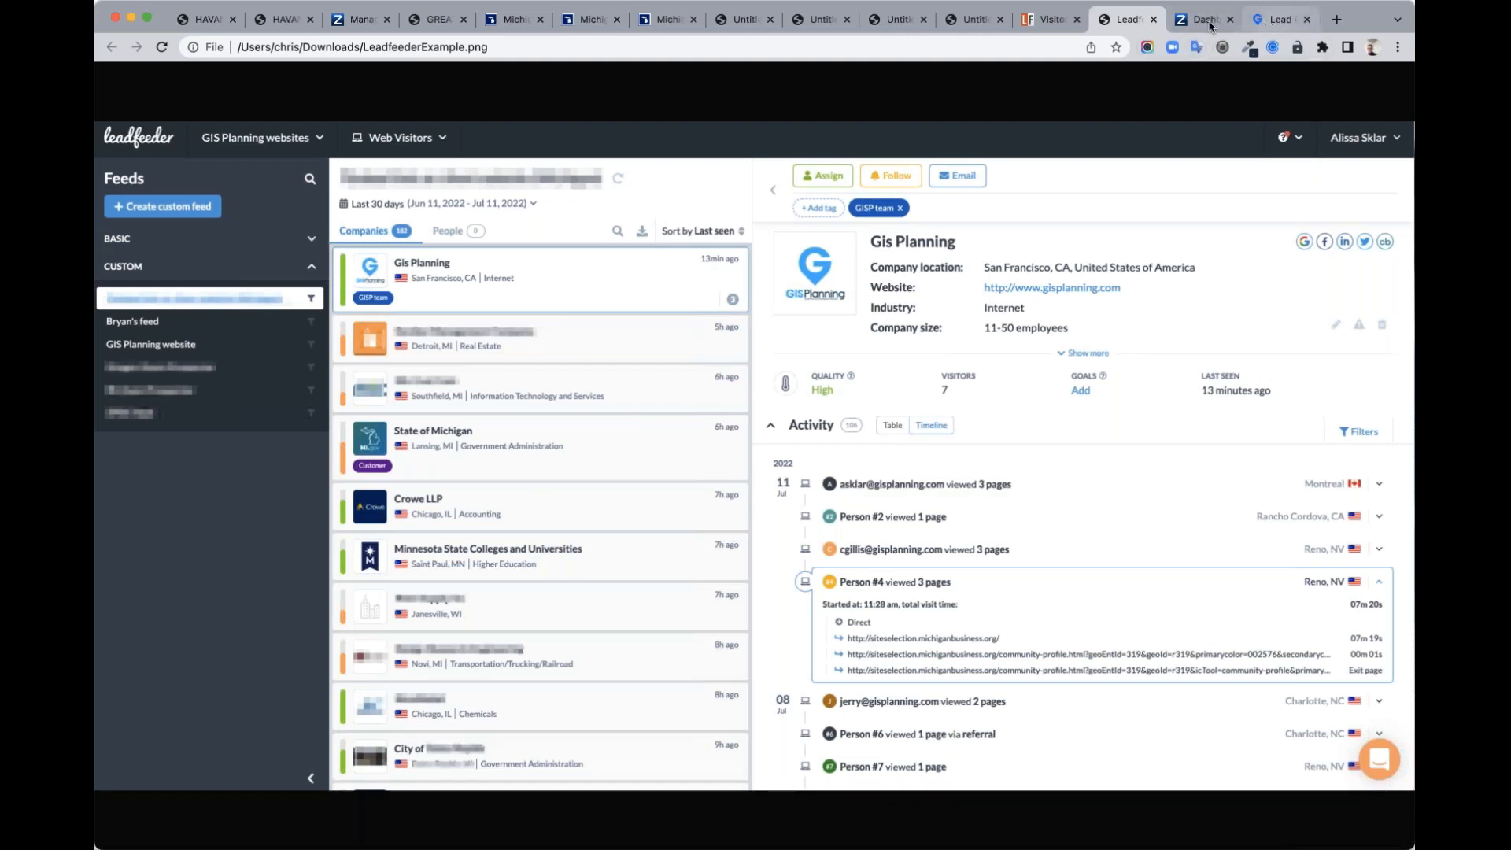
Step: Review the help article's Lead Forensics export and login instructions, then revisit the Leadfeeder example and the Greater Peoria property site
click(1183, 24)
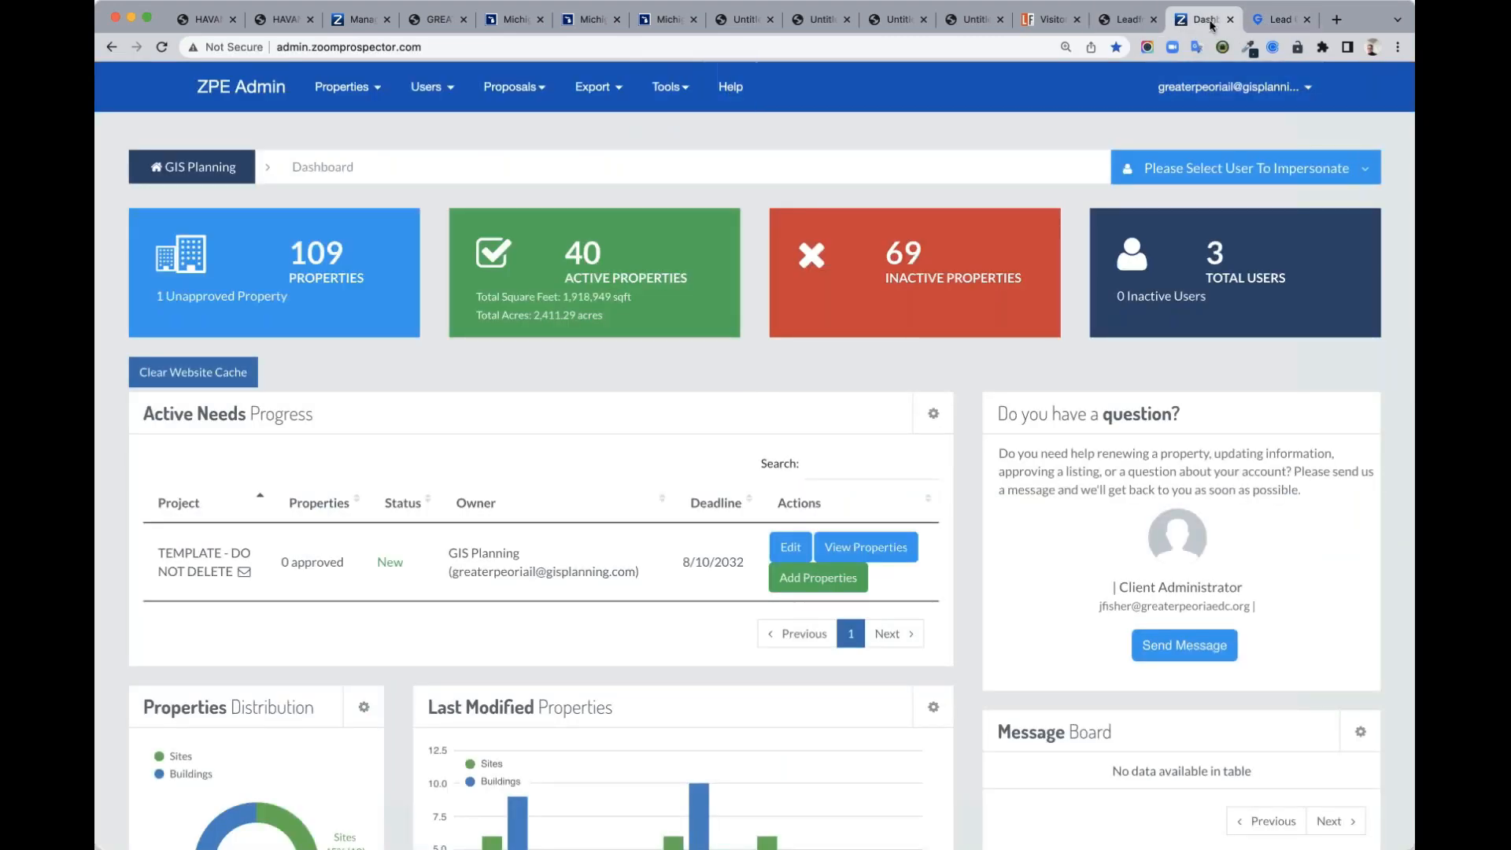
click(1270, 24)
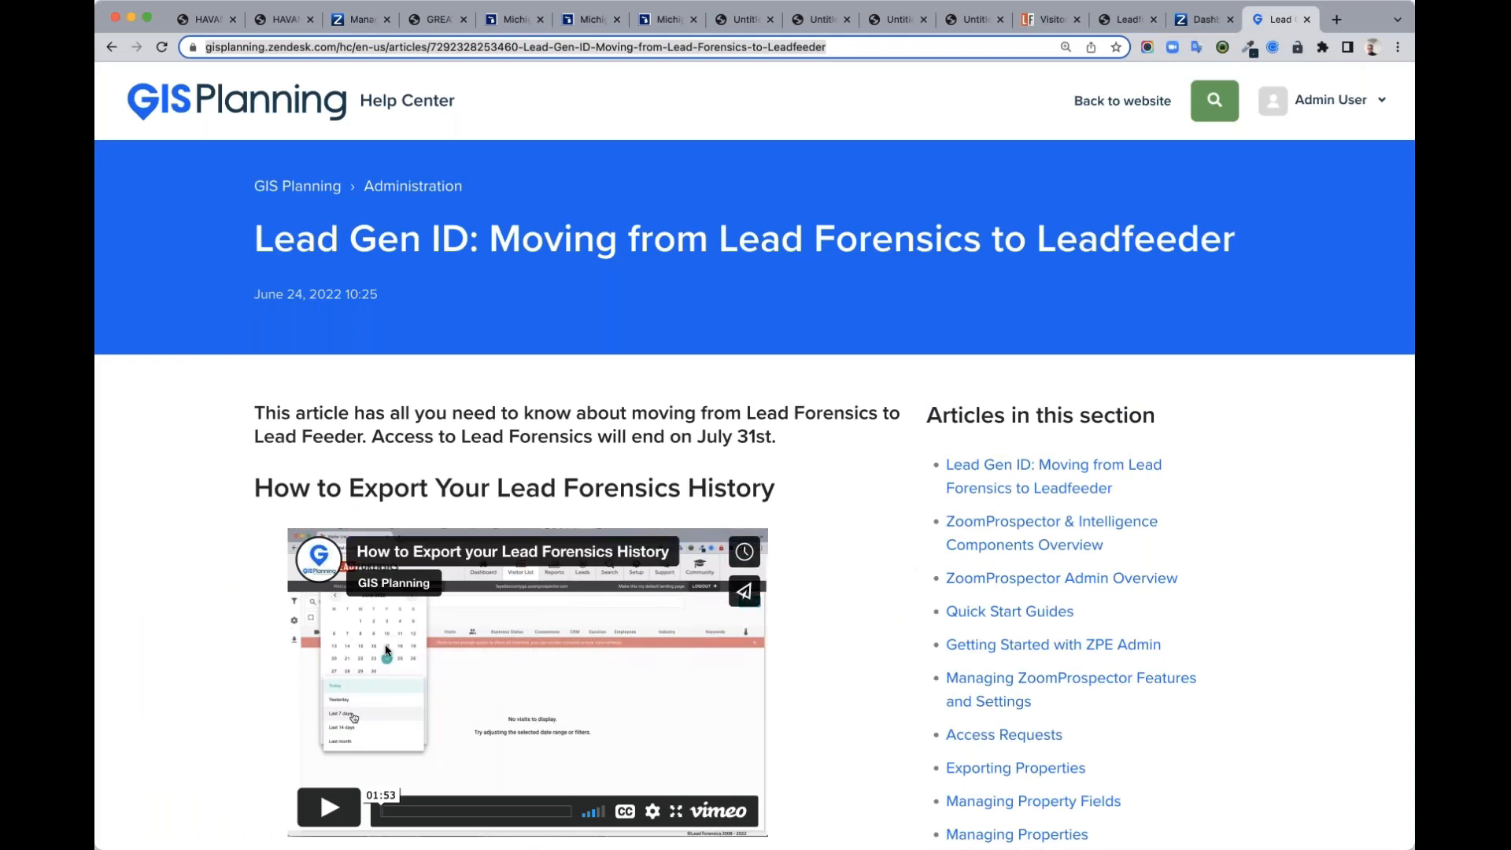
scroll(388, 651, down, 6)
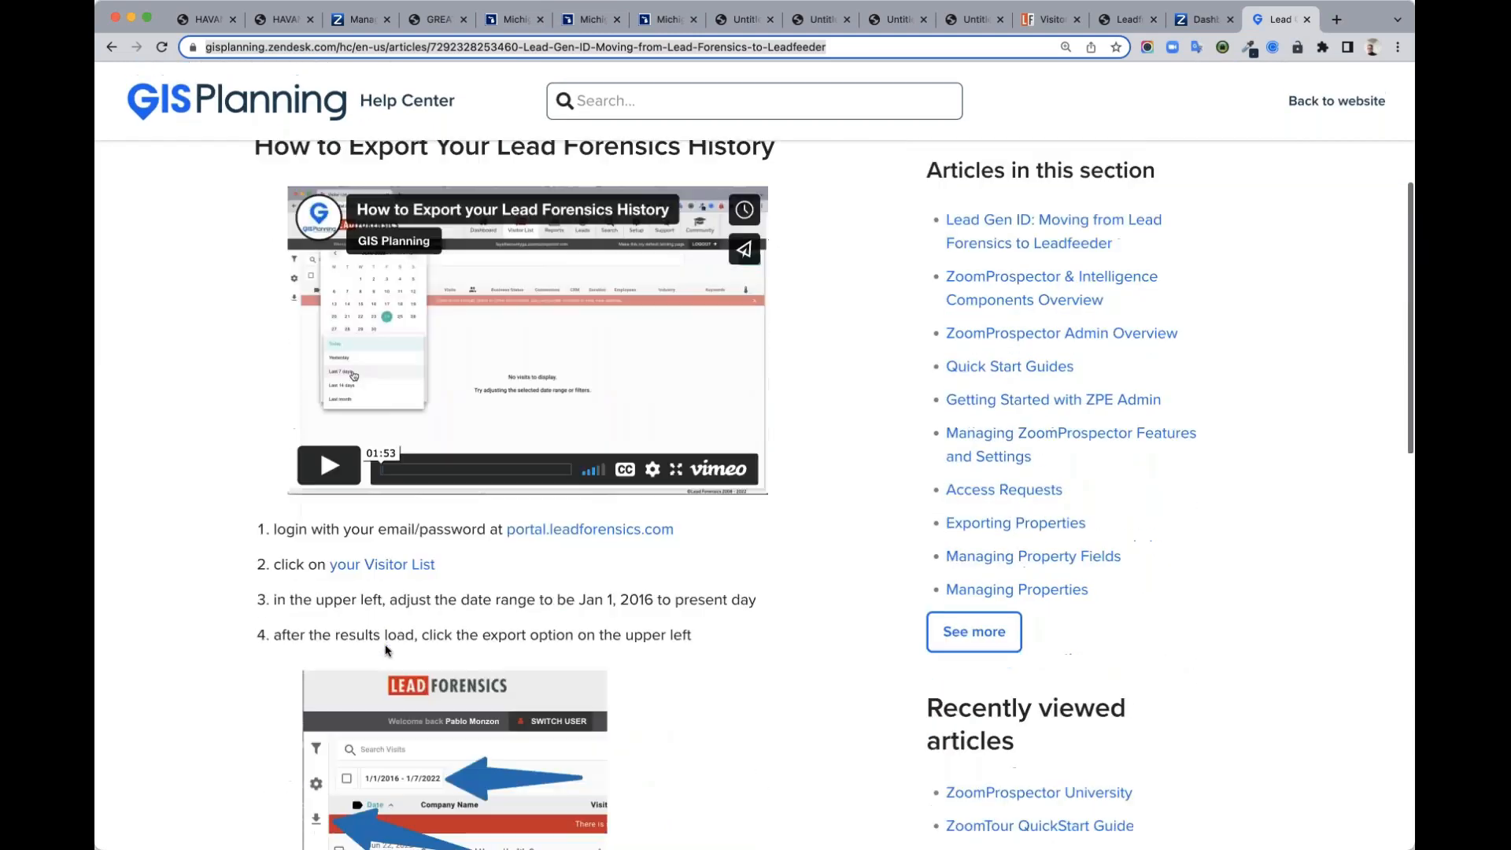
scroll(510, 678, down, 5)
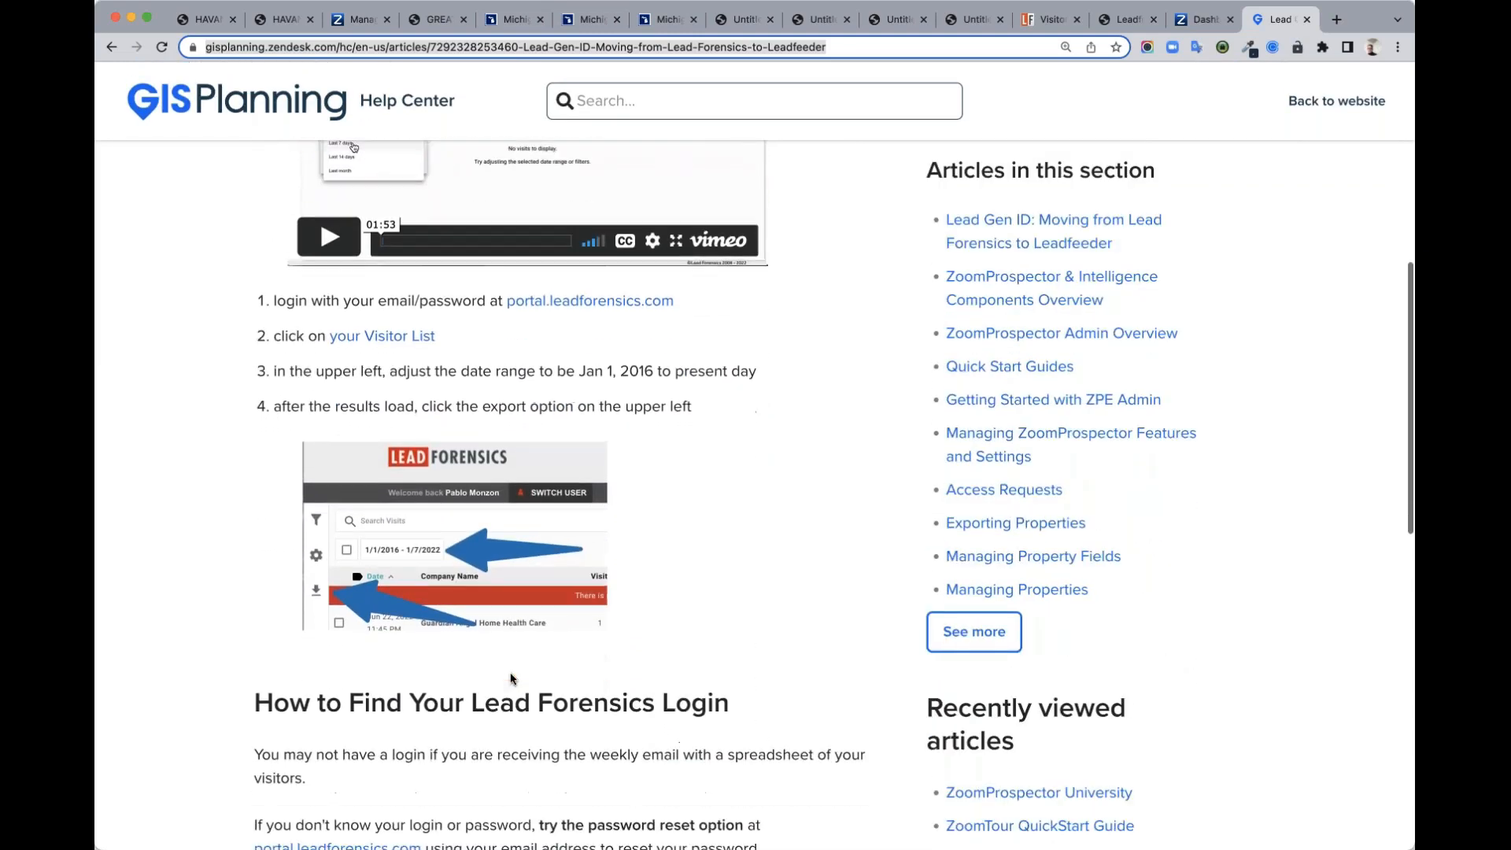
scroll(510, 679, down, 2)
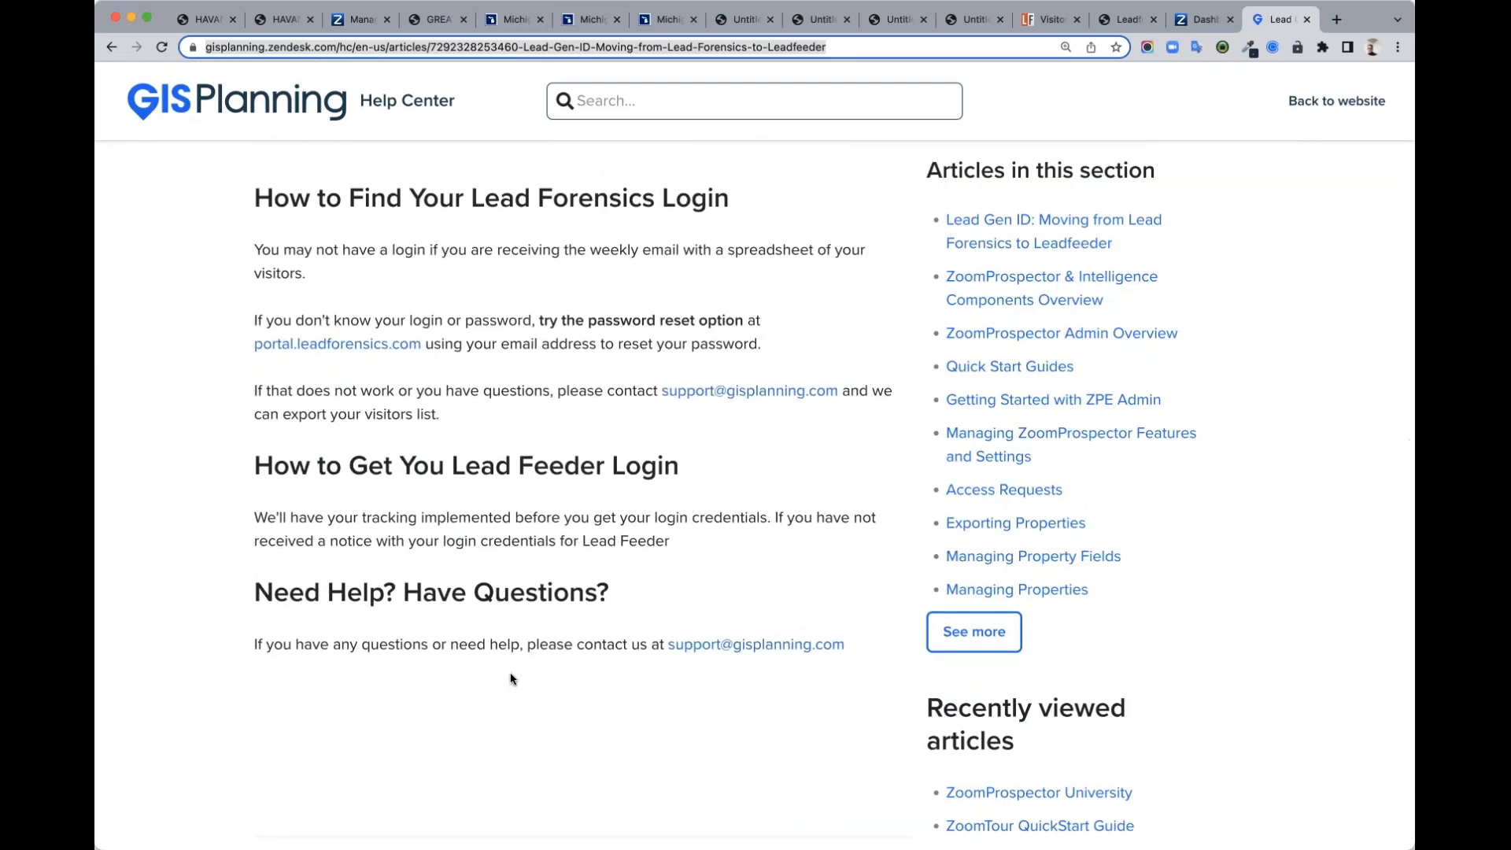
scroll(529, 578, up, 1)
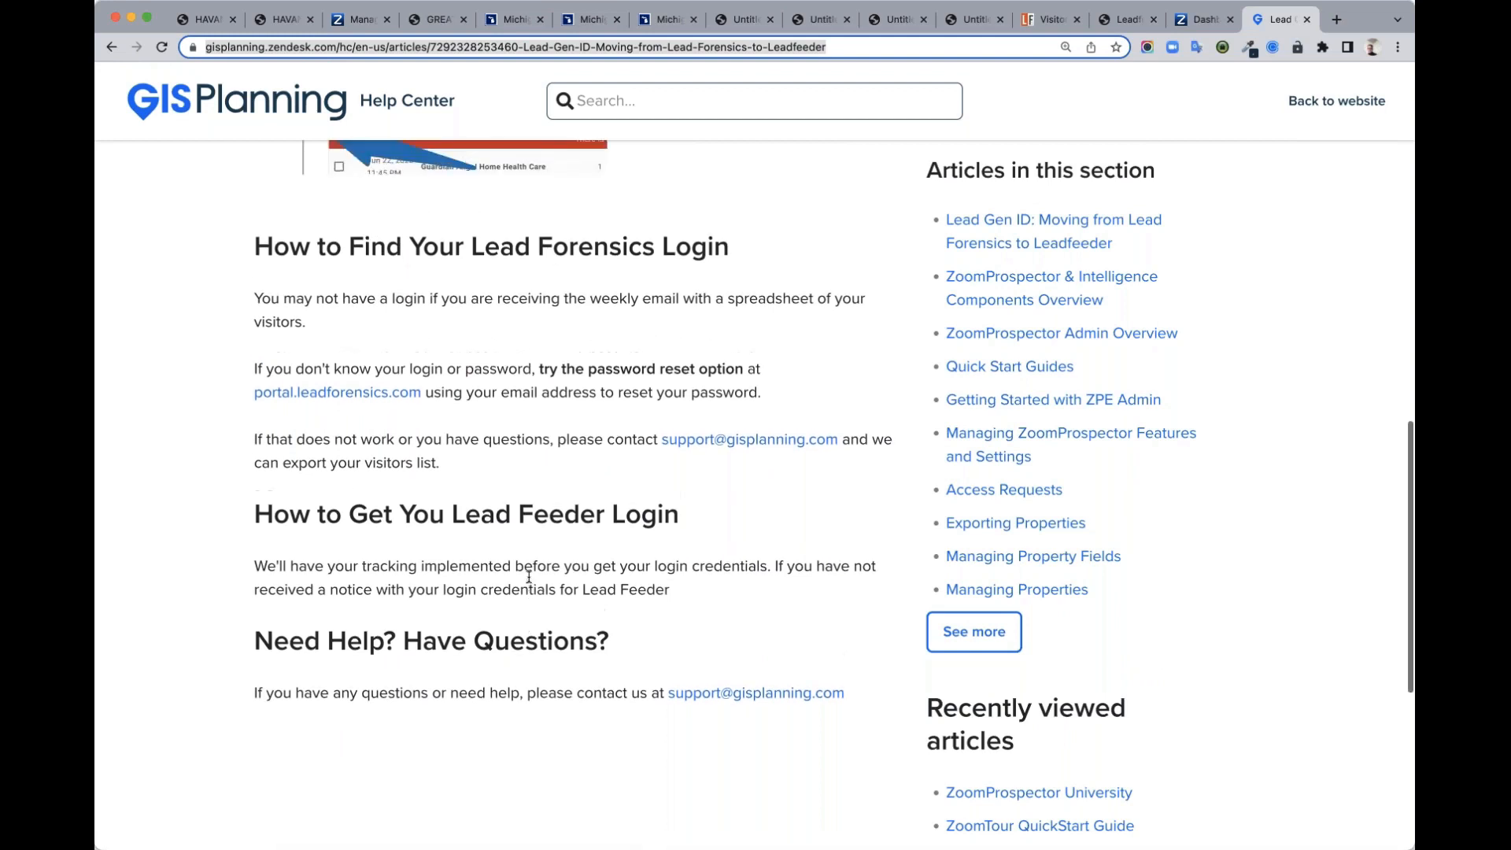
scroll(504, 488, up, 2)
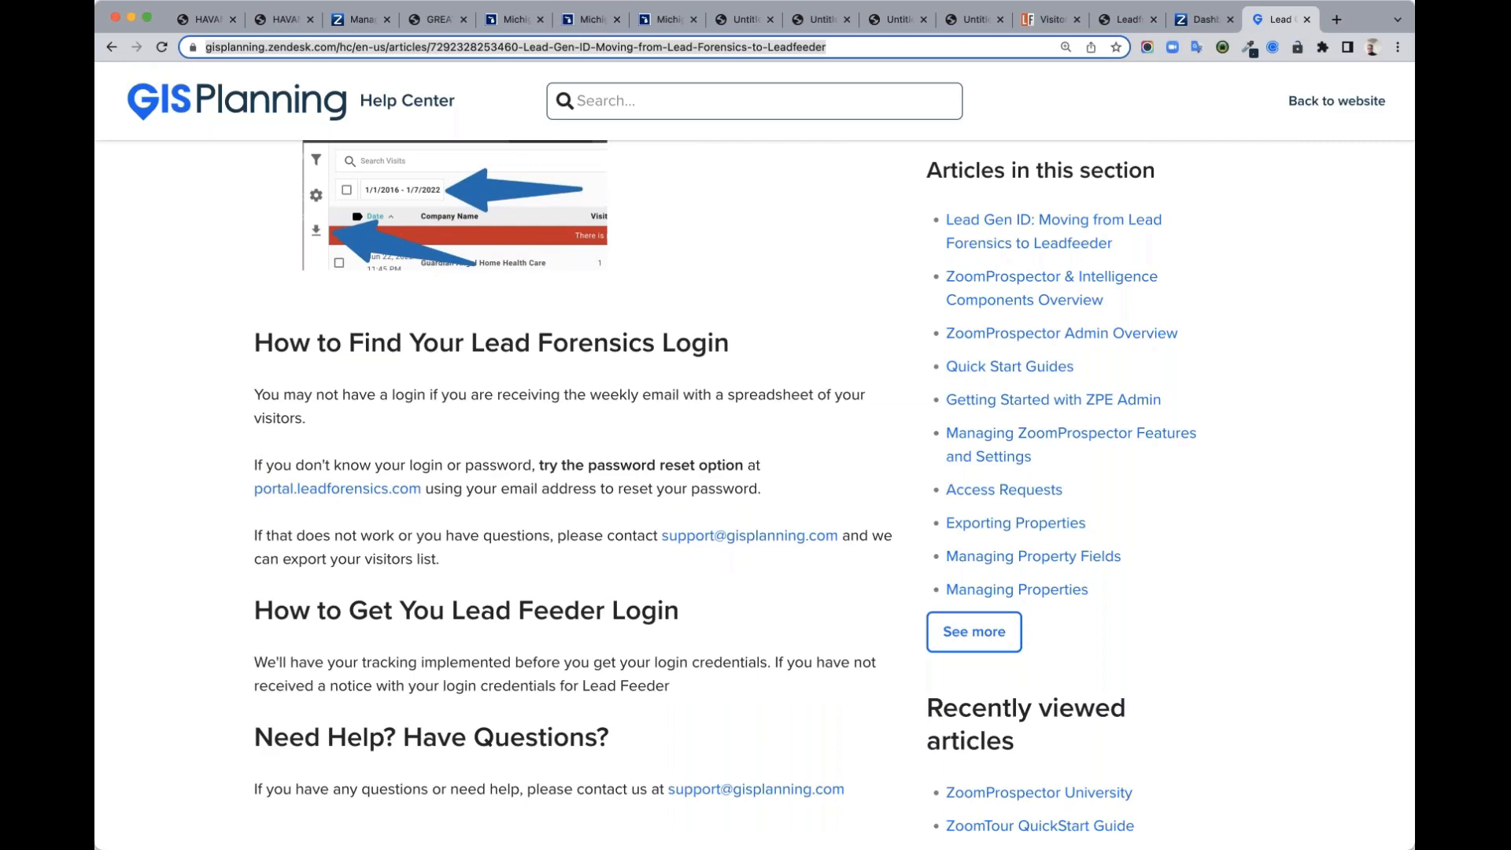
click(1116, 23)
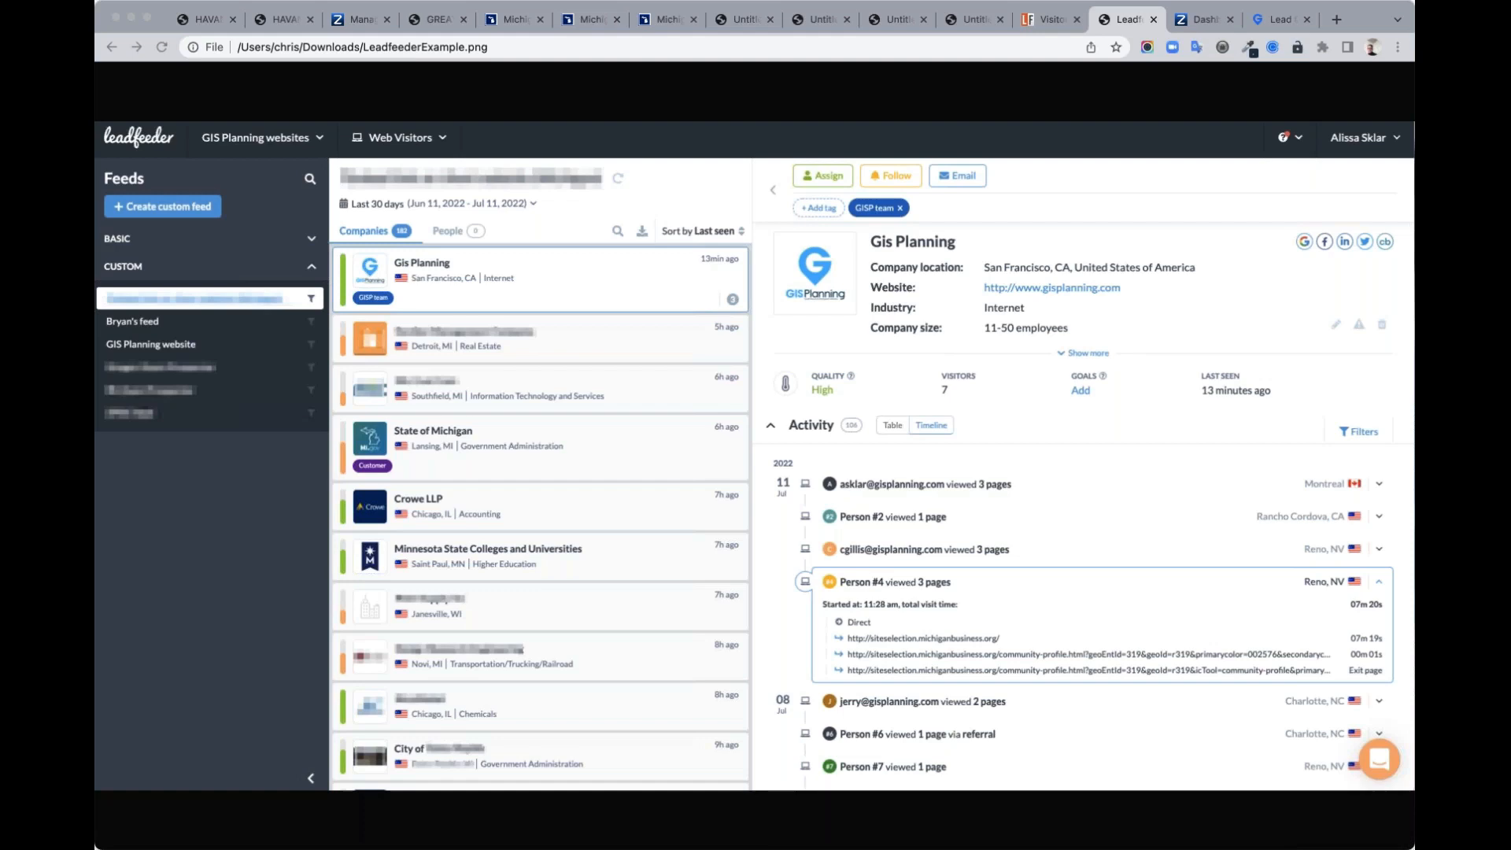
click(216, 22)
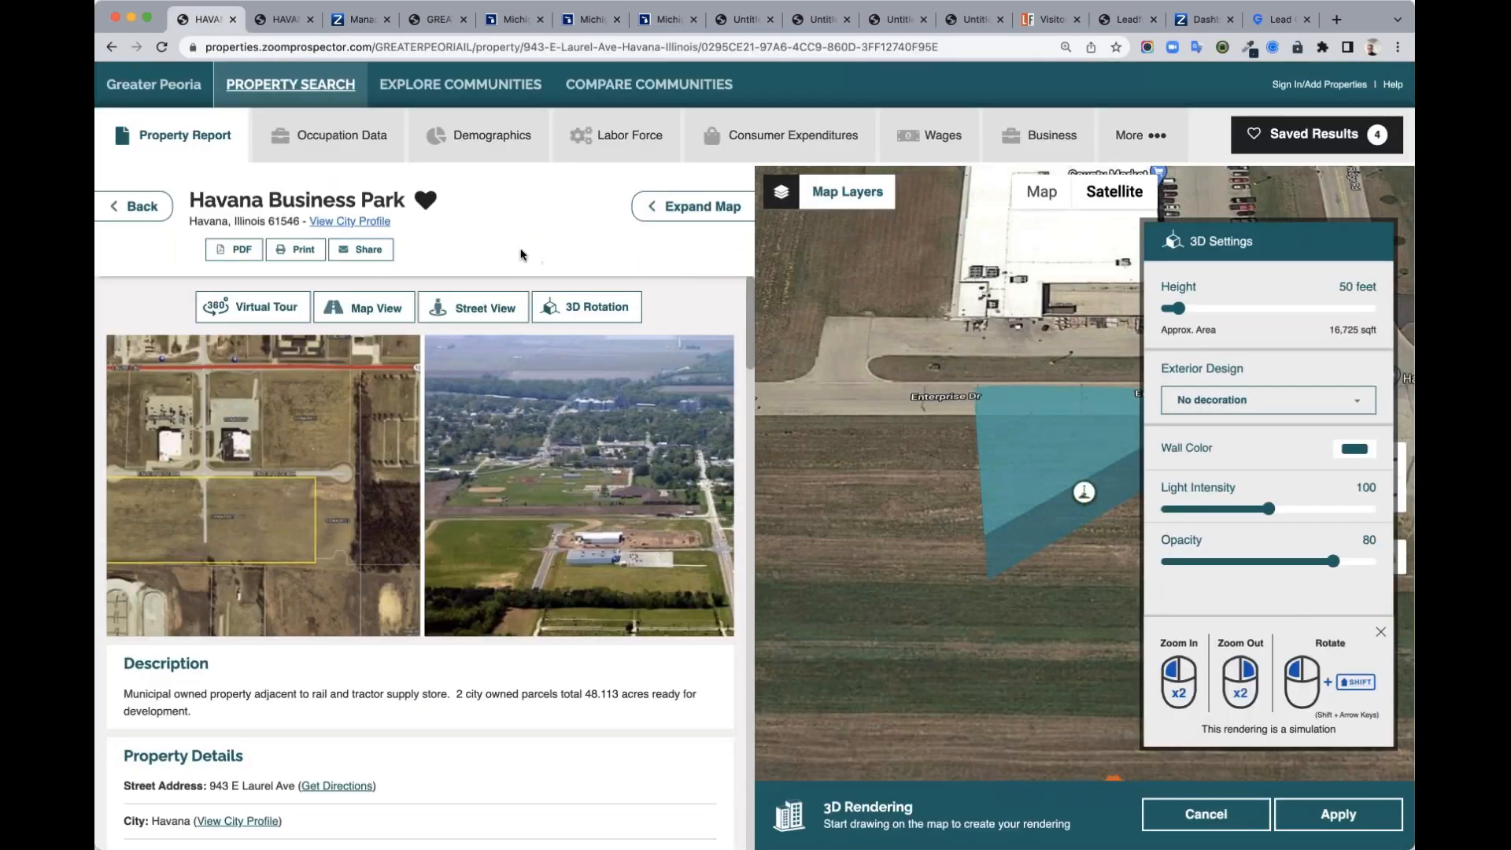
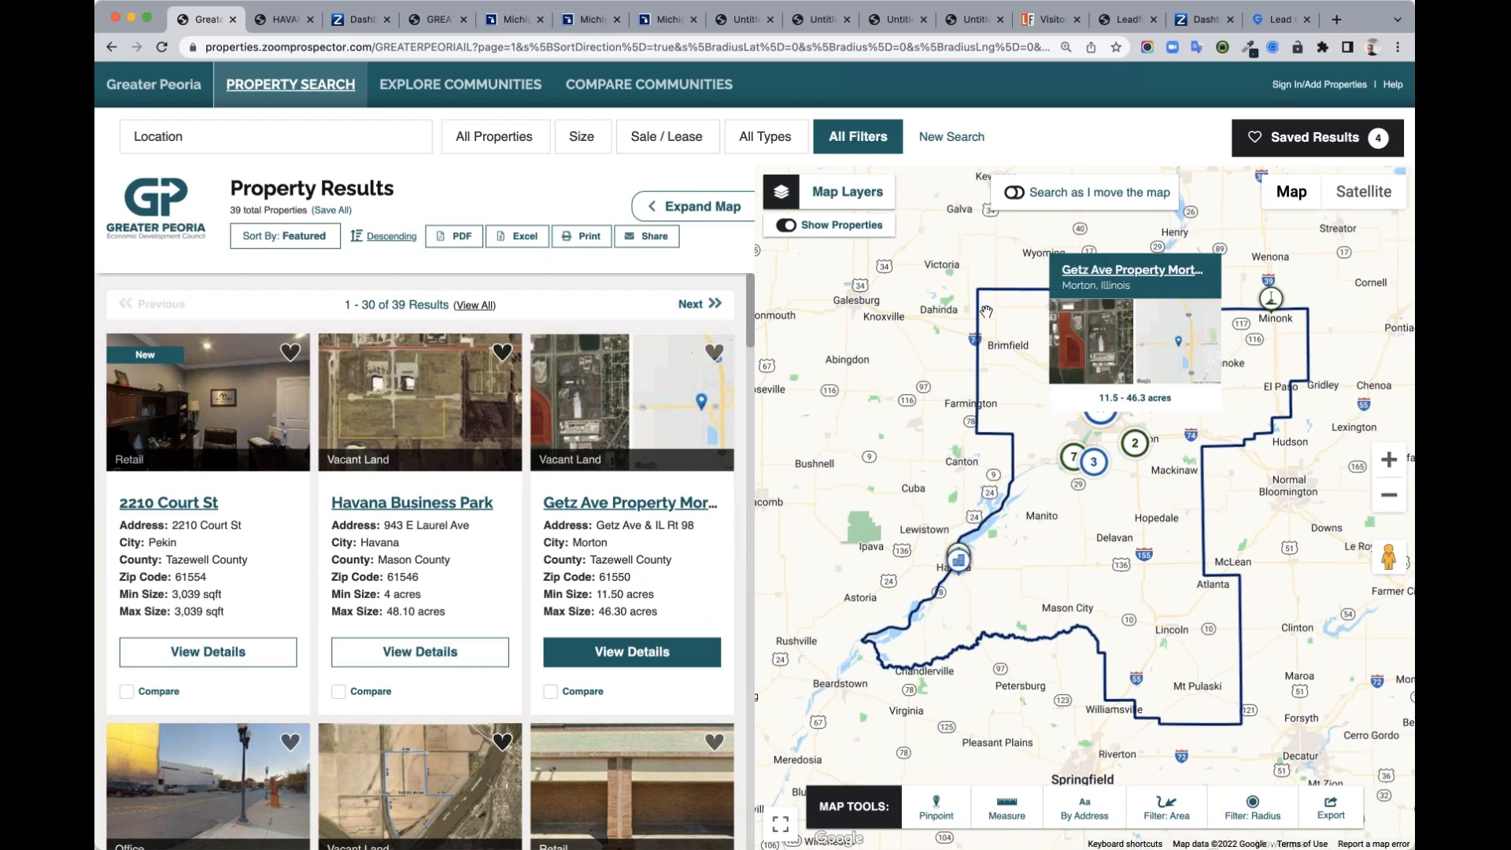
Step: Remove Havana Business Park from the Example 1 saved folder, then add it back to the same folder
mouse_move(581, 403)
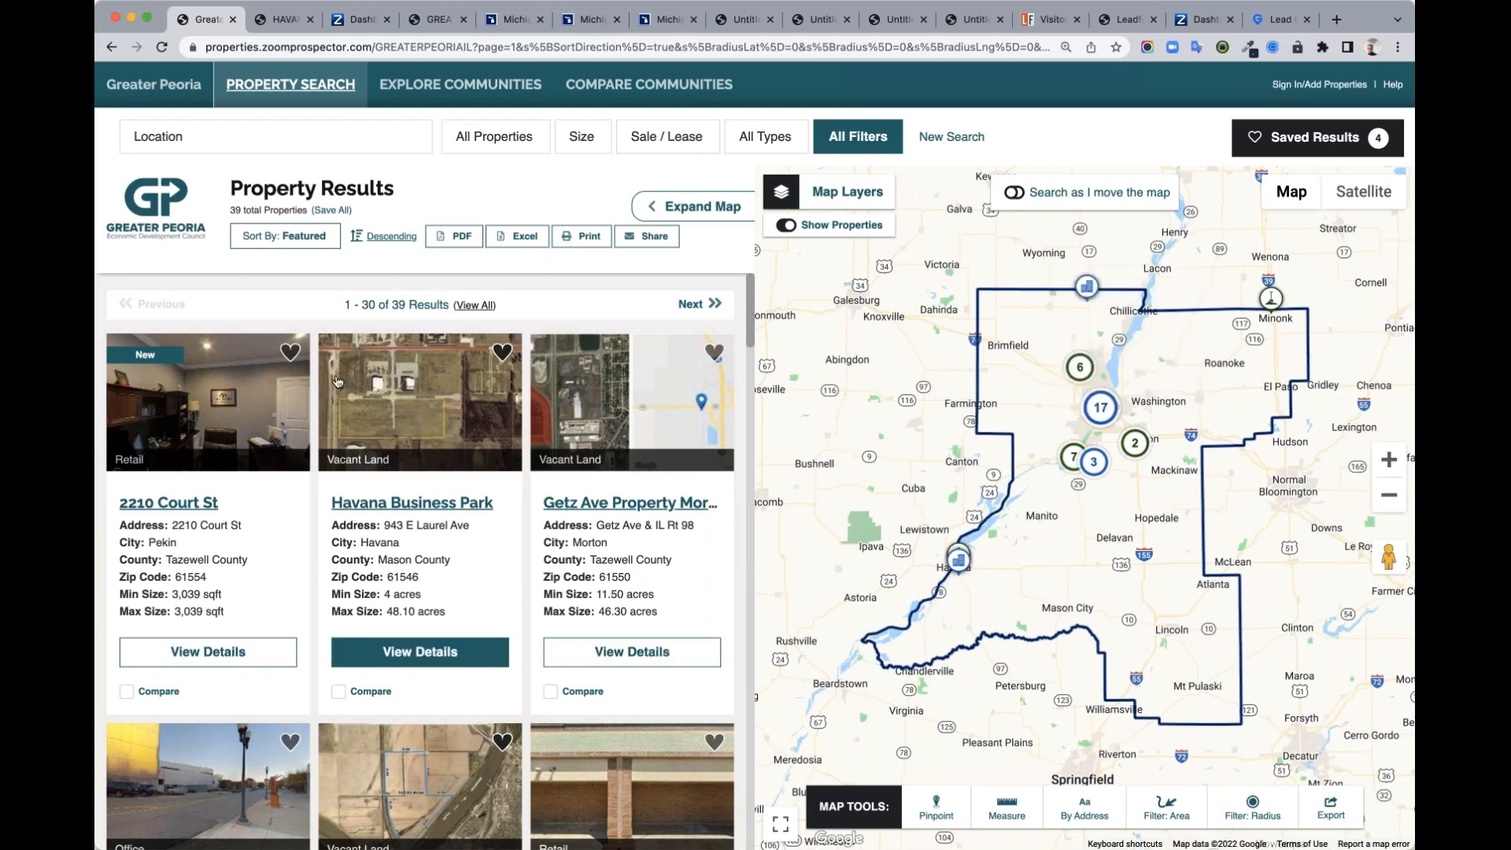
mouse_move(465, 350)
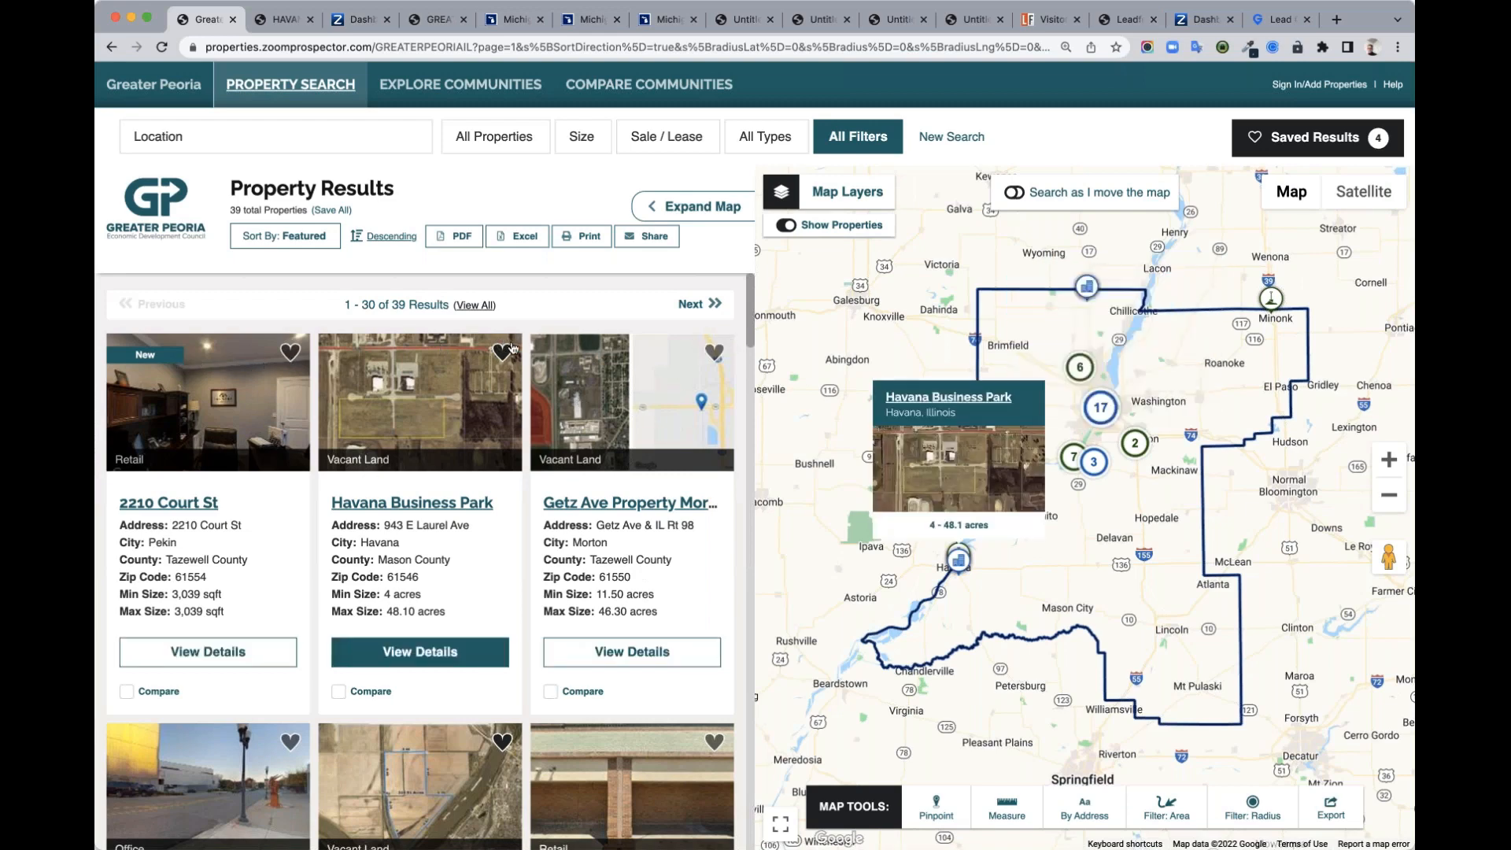
click(502, 353)
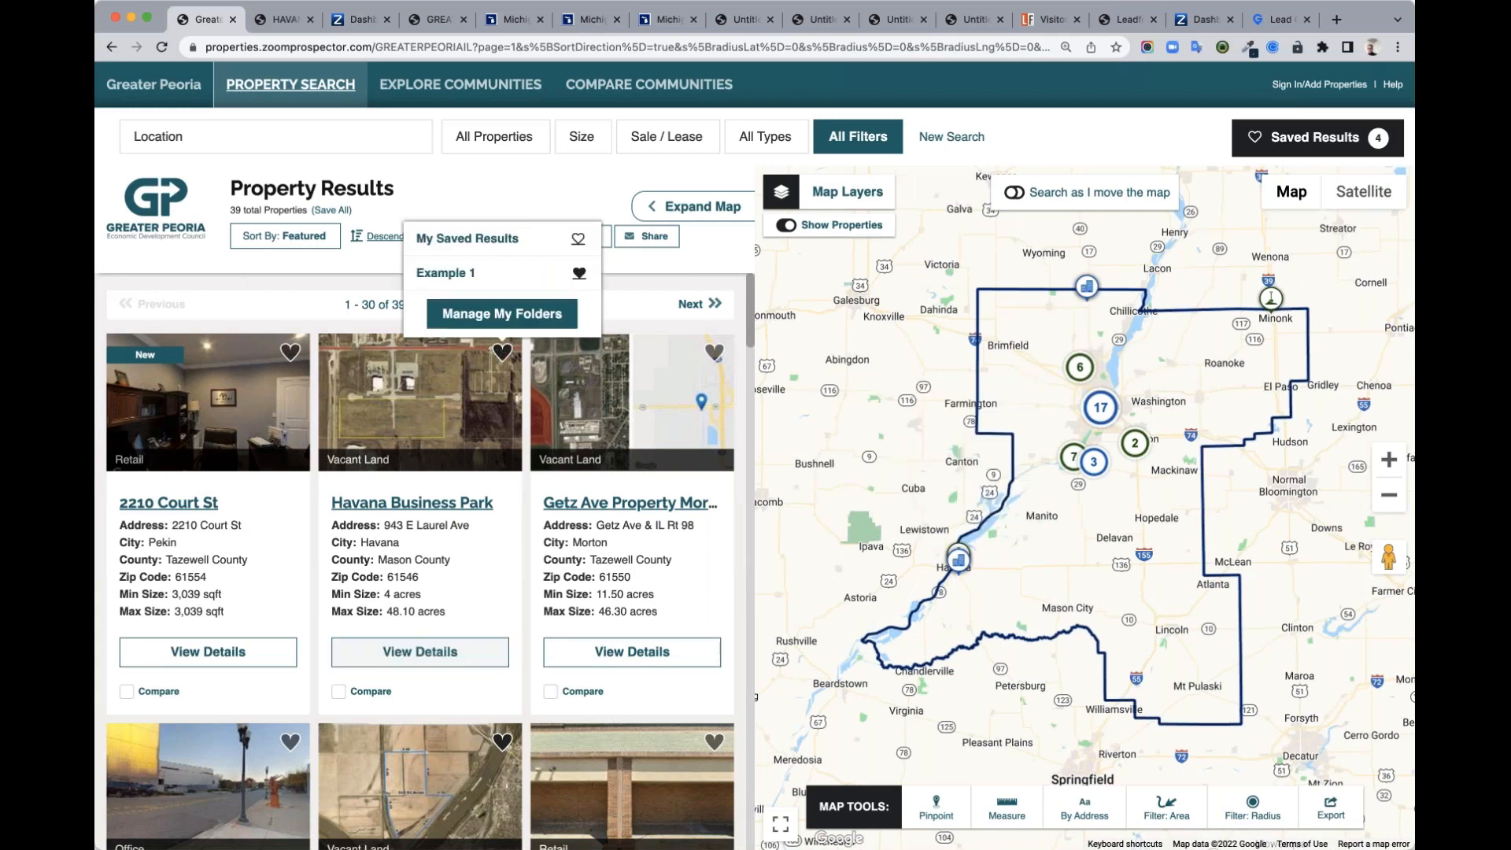
click(579, 273)
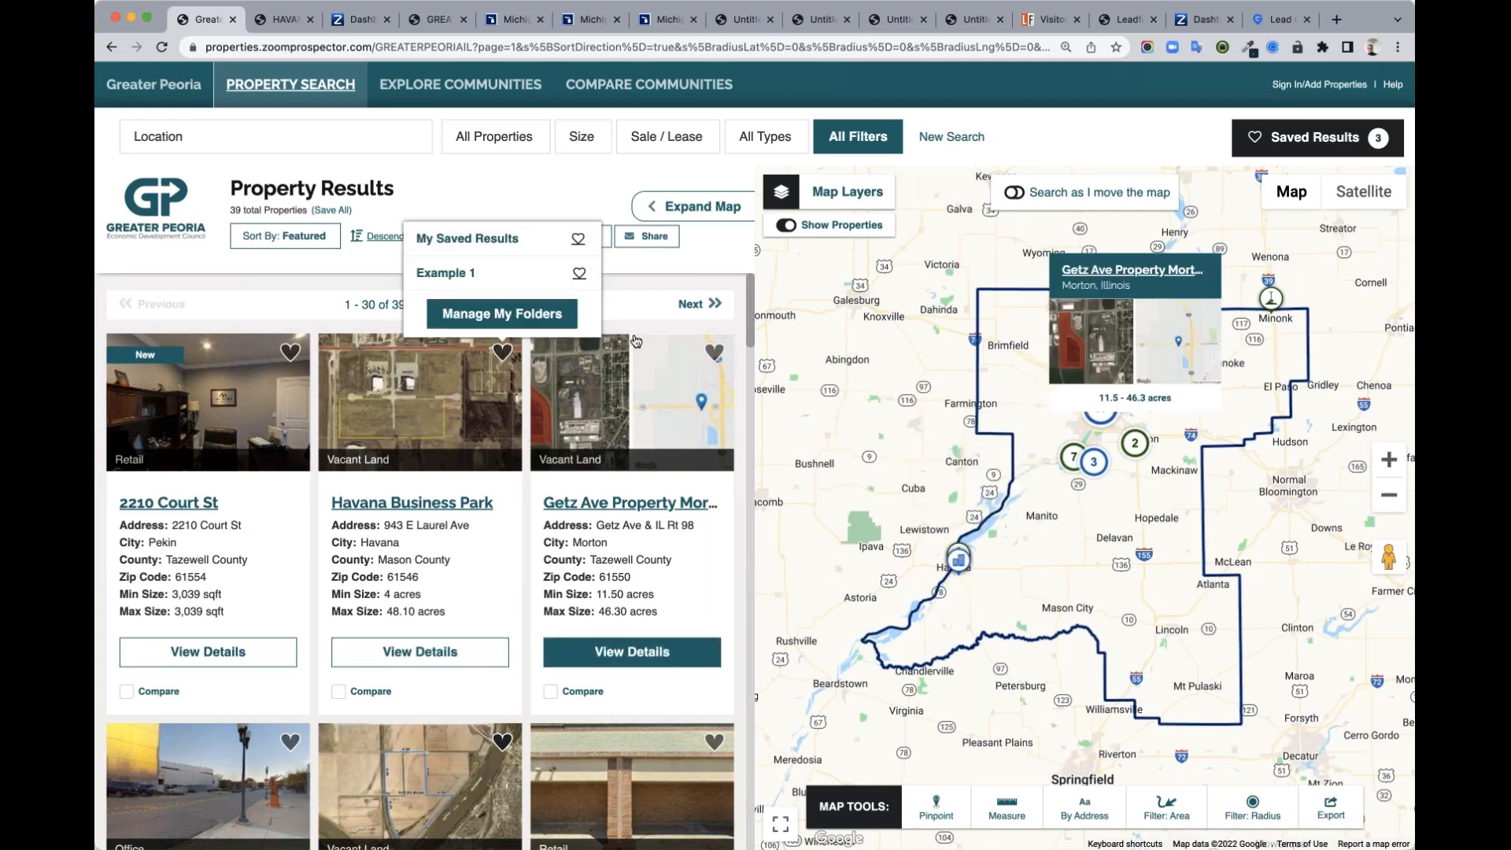
click(579, 273)
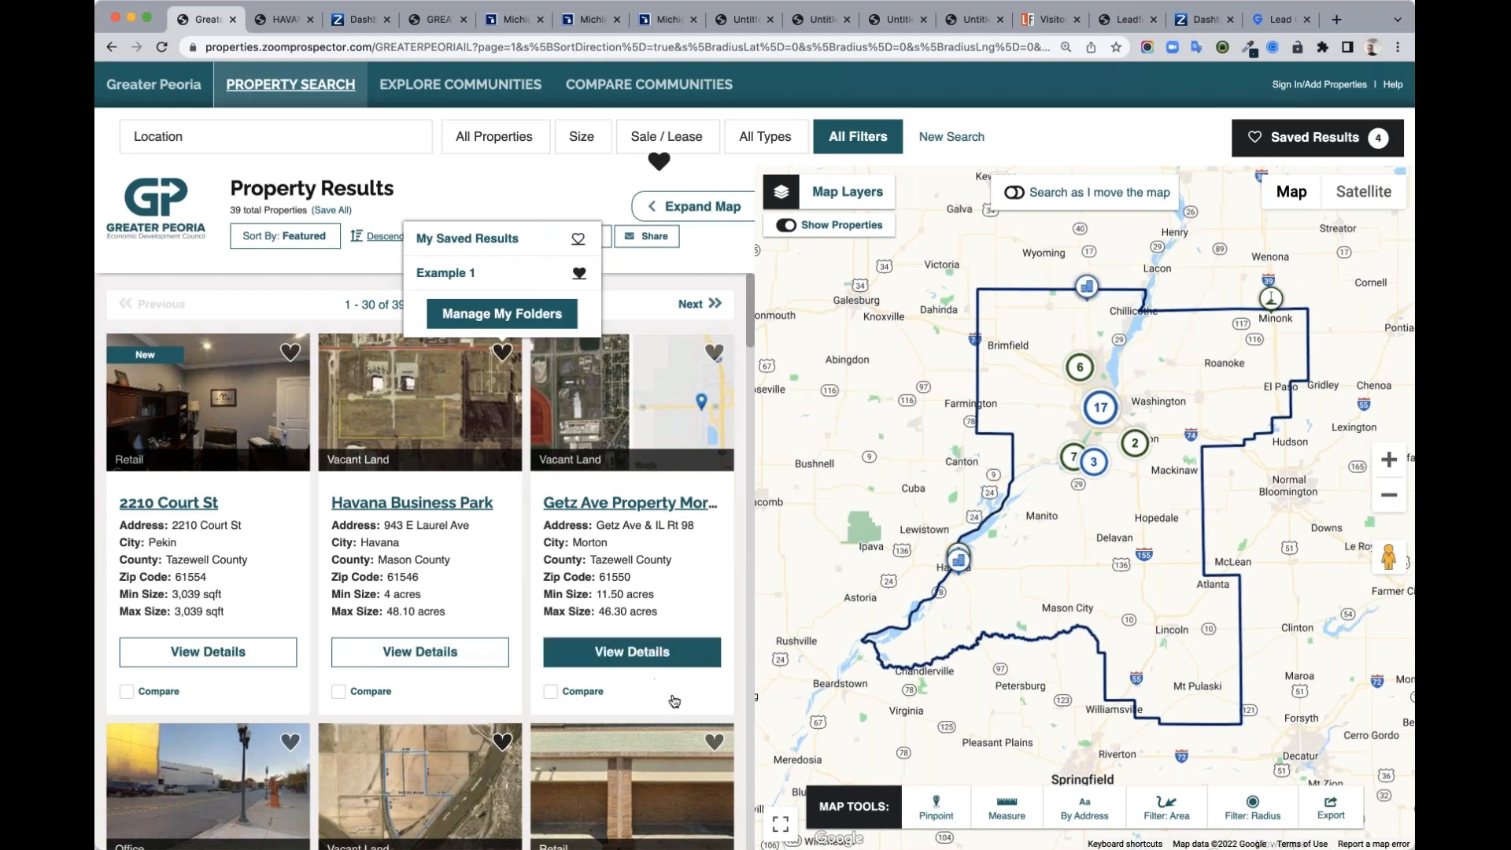
Step: Save the retail listing in the second row of the property results, then open the saved results
click(712, 740)
click(791, 663)
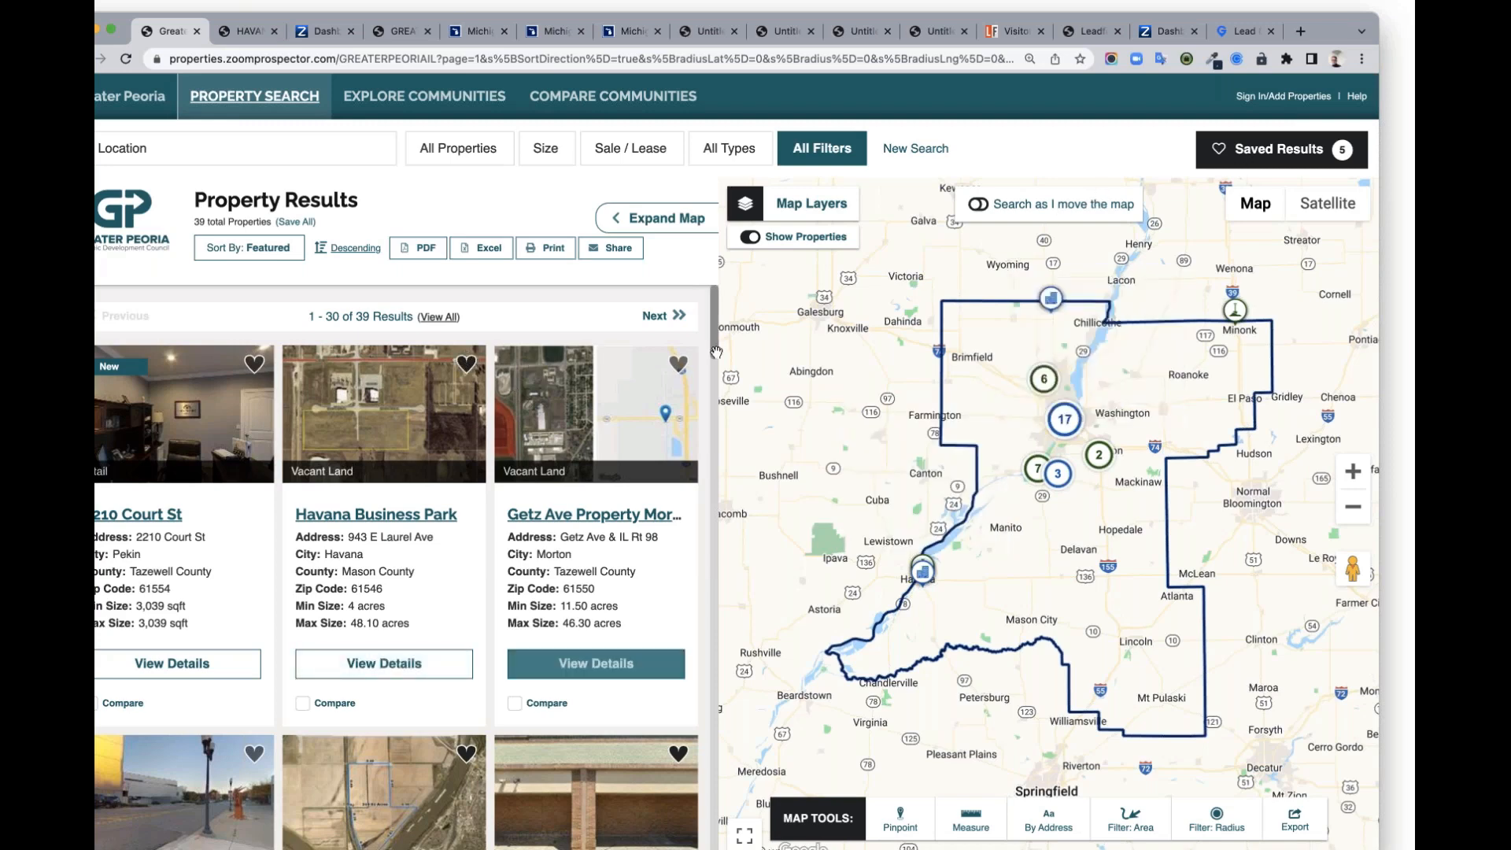
click(1260, 154)
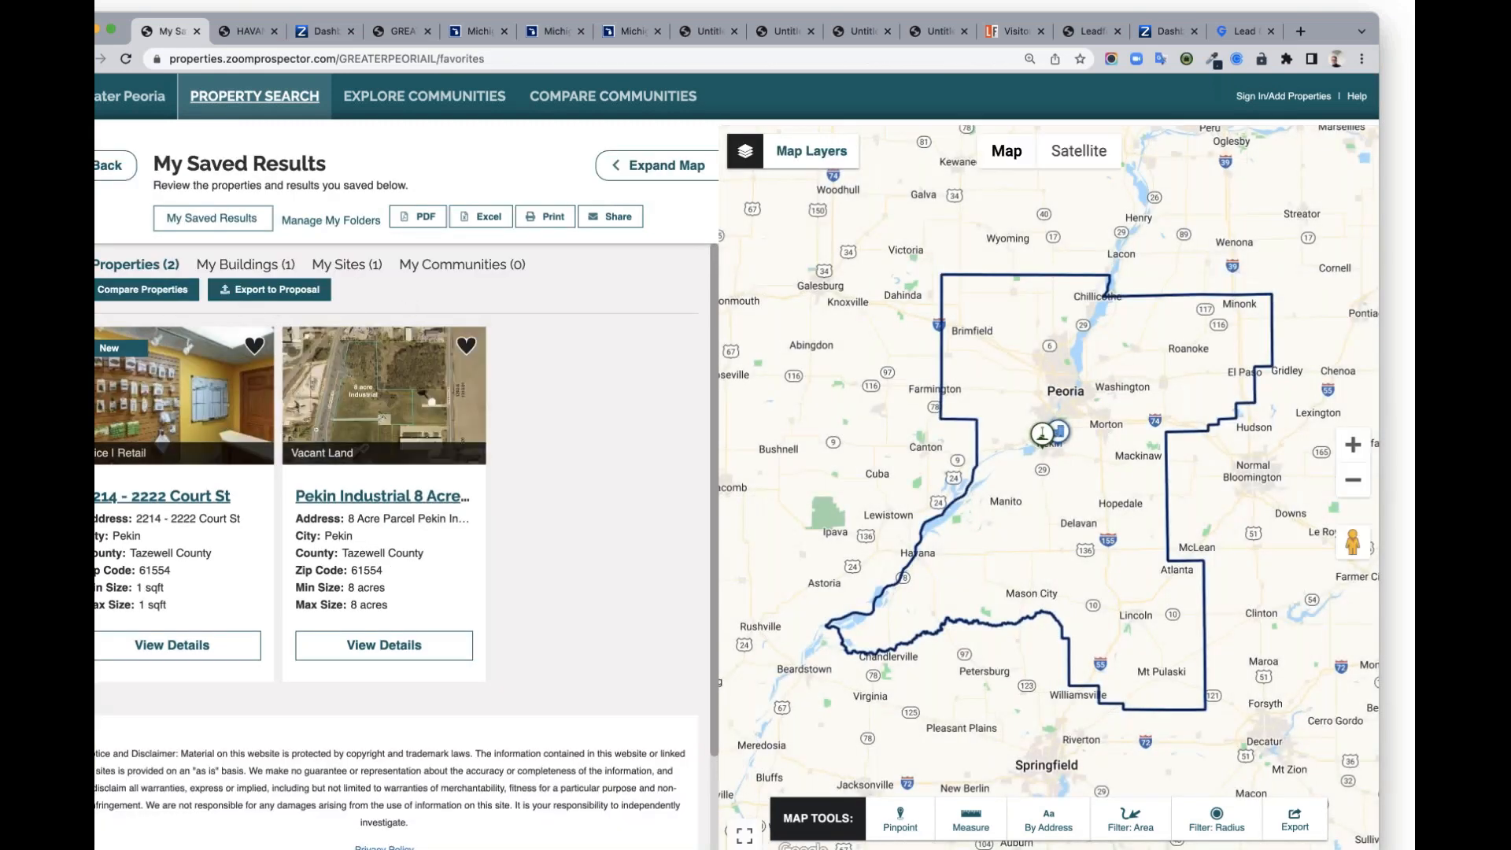
Step: Export the properties in My Saved Results to a proposal and open the proposal's main settings
click(285, 291)
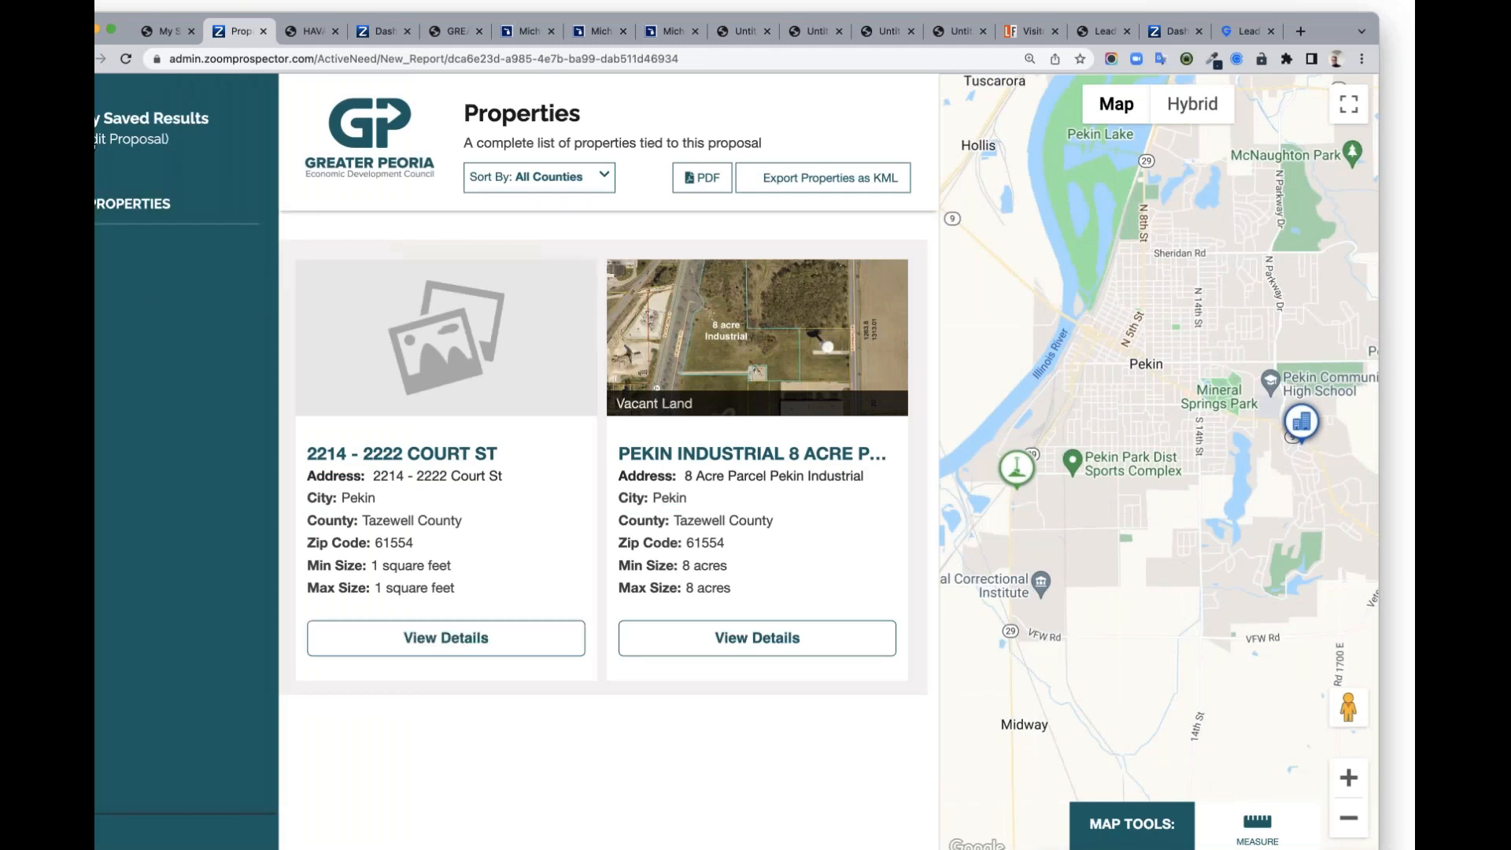
click(114, 140)
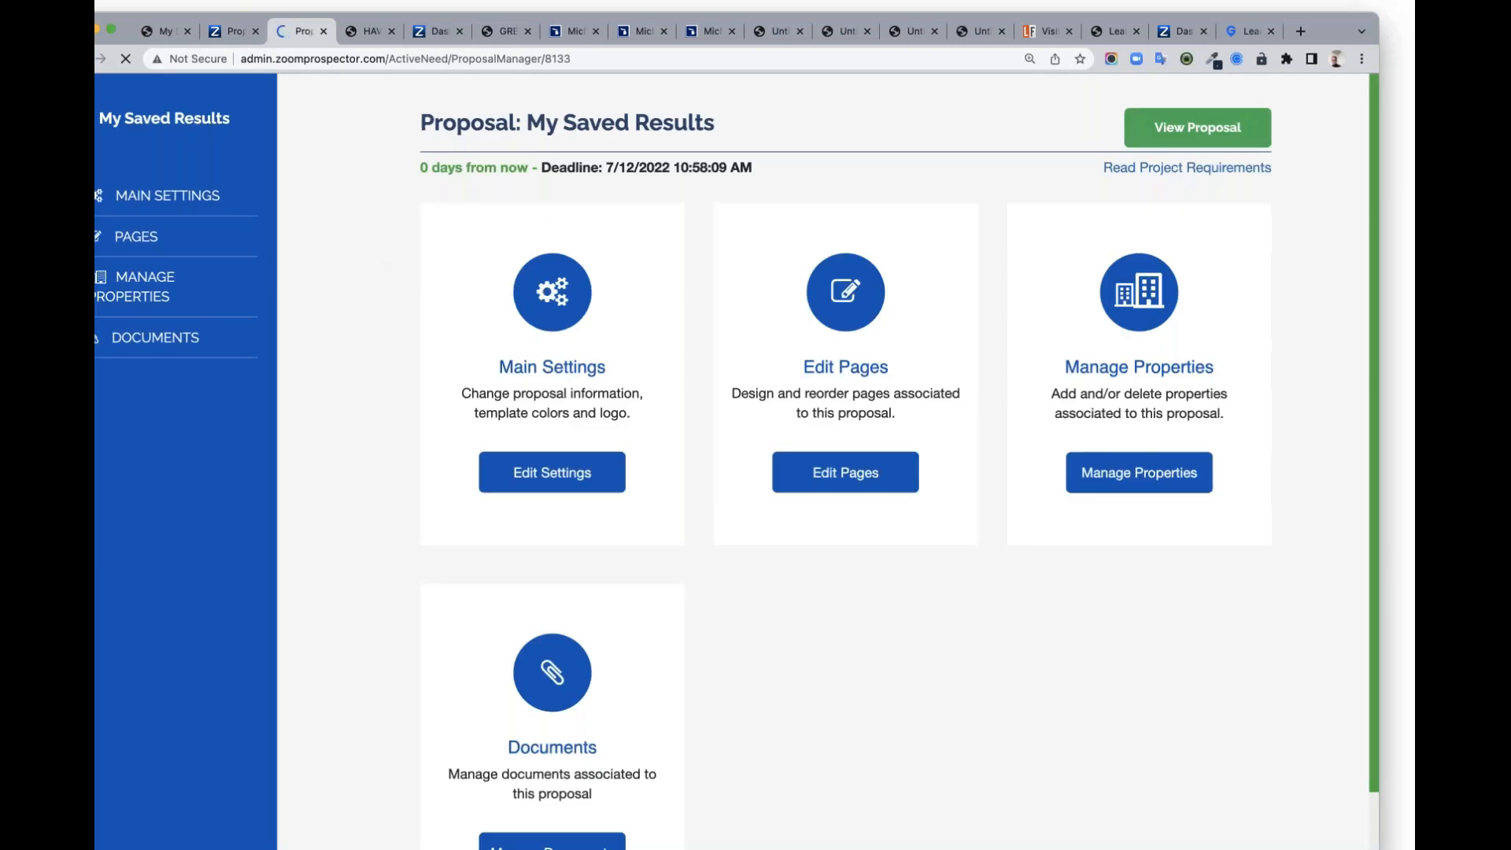
click(584, 482)
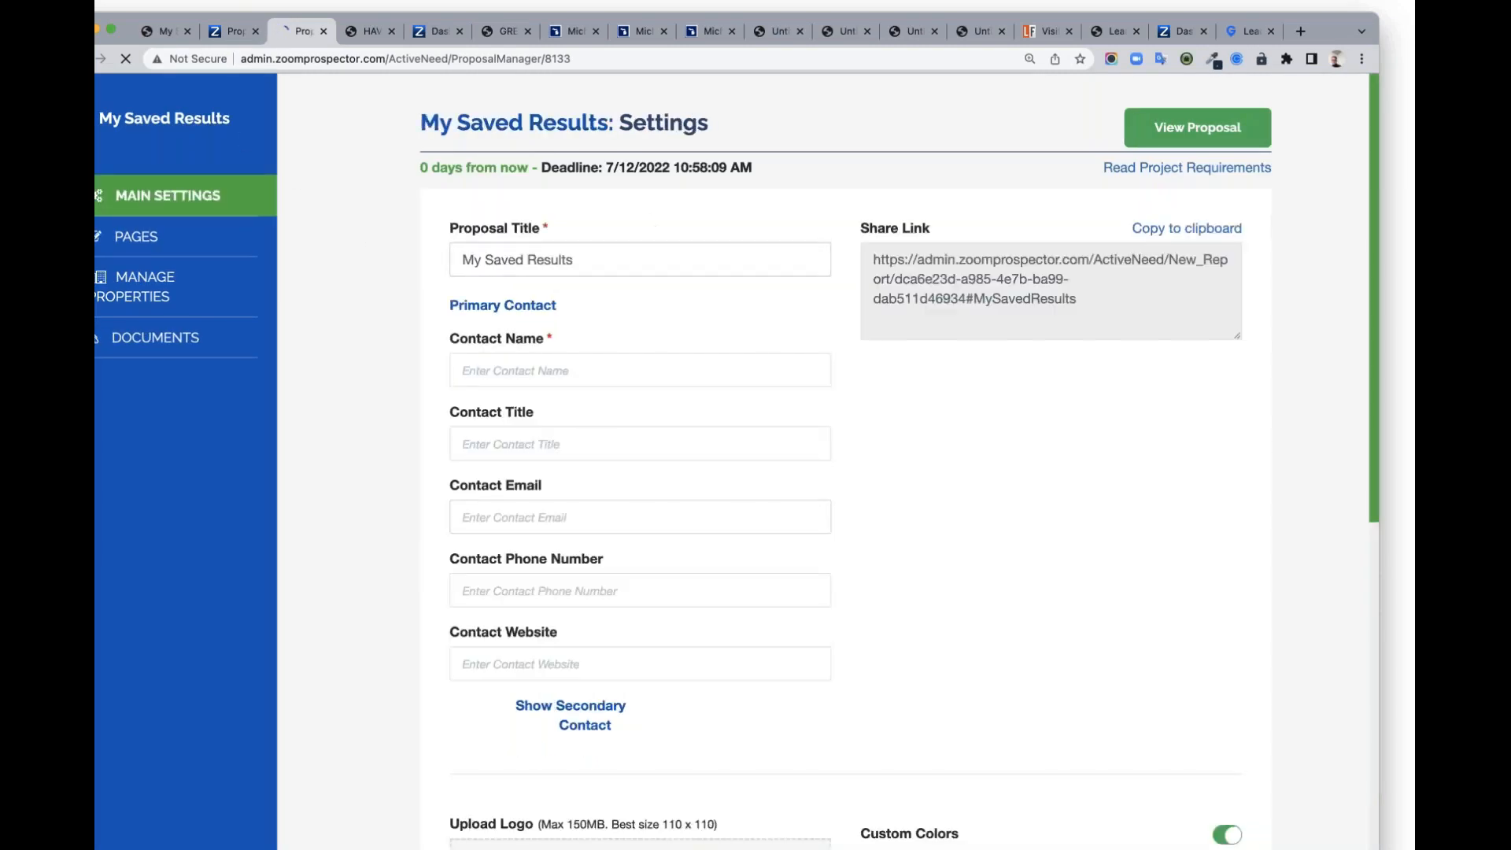
Step: Add a blank proposal page titled "Welcome Letter" with the description "We're here to help!" and place it before the Properties page
click(175, 240)
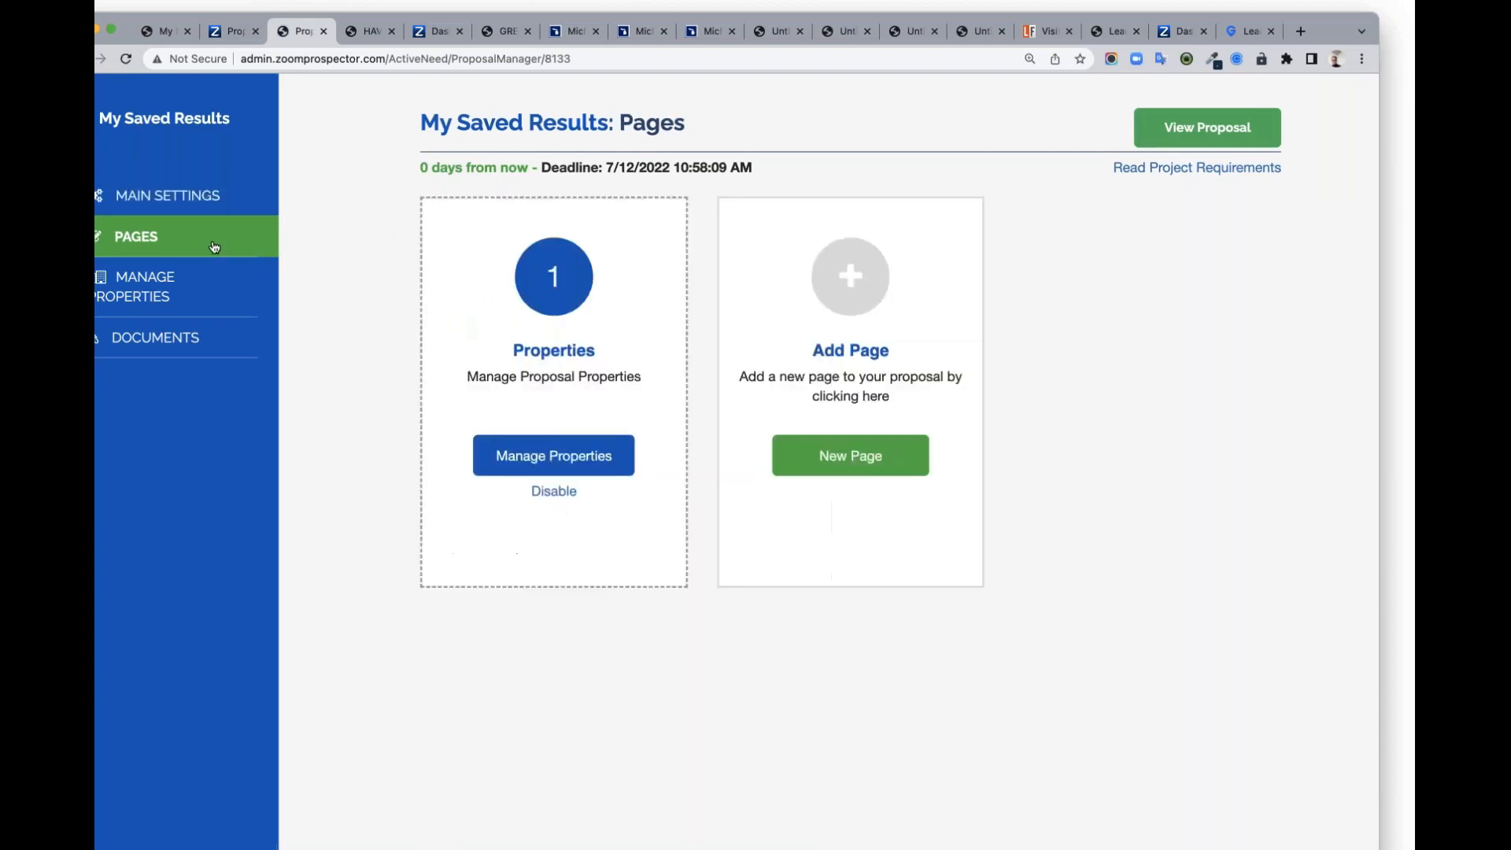
click(870, 452)
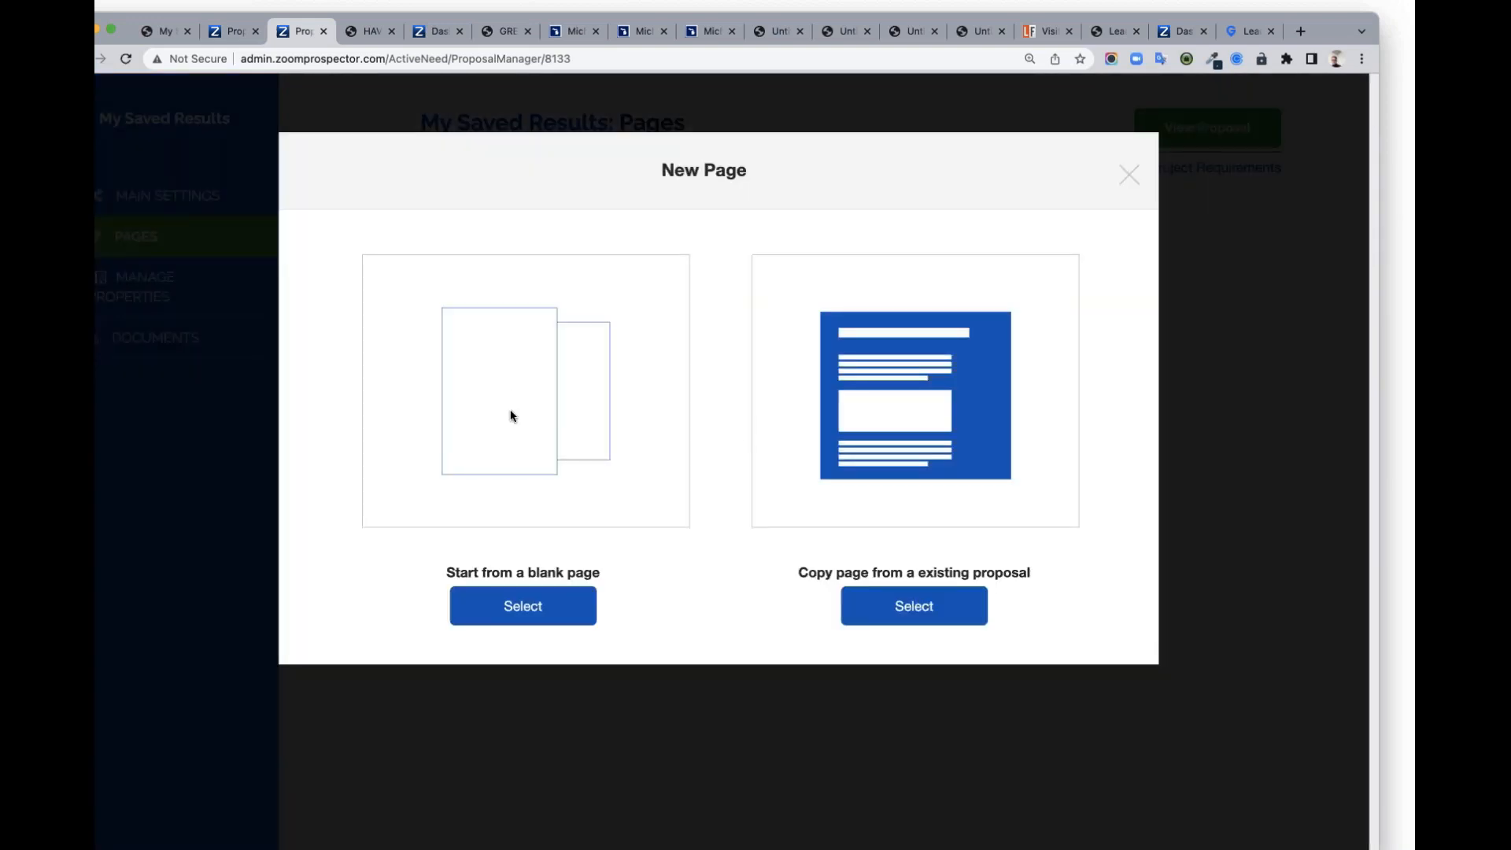
click(541, 614)
click(246, 210)
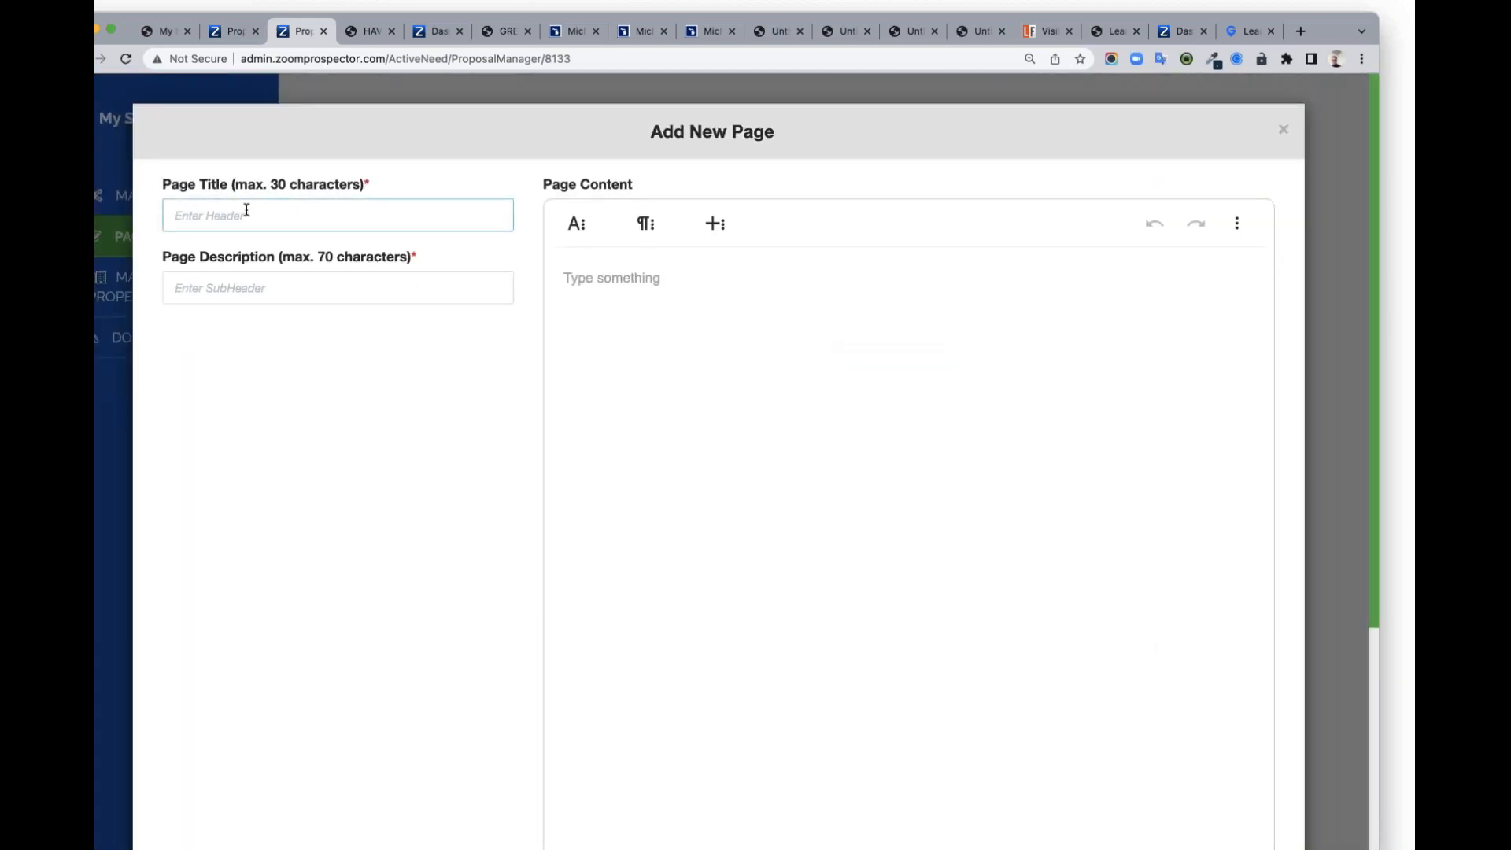
text(Welcome Letter)
click(270, 261)
click(238, 285)
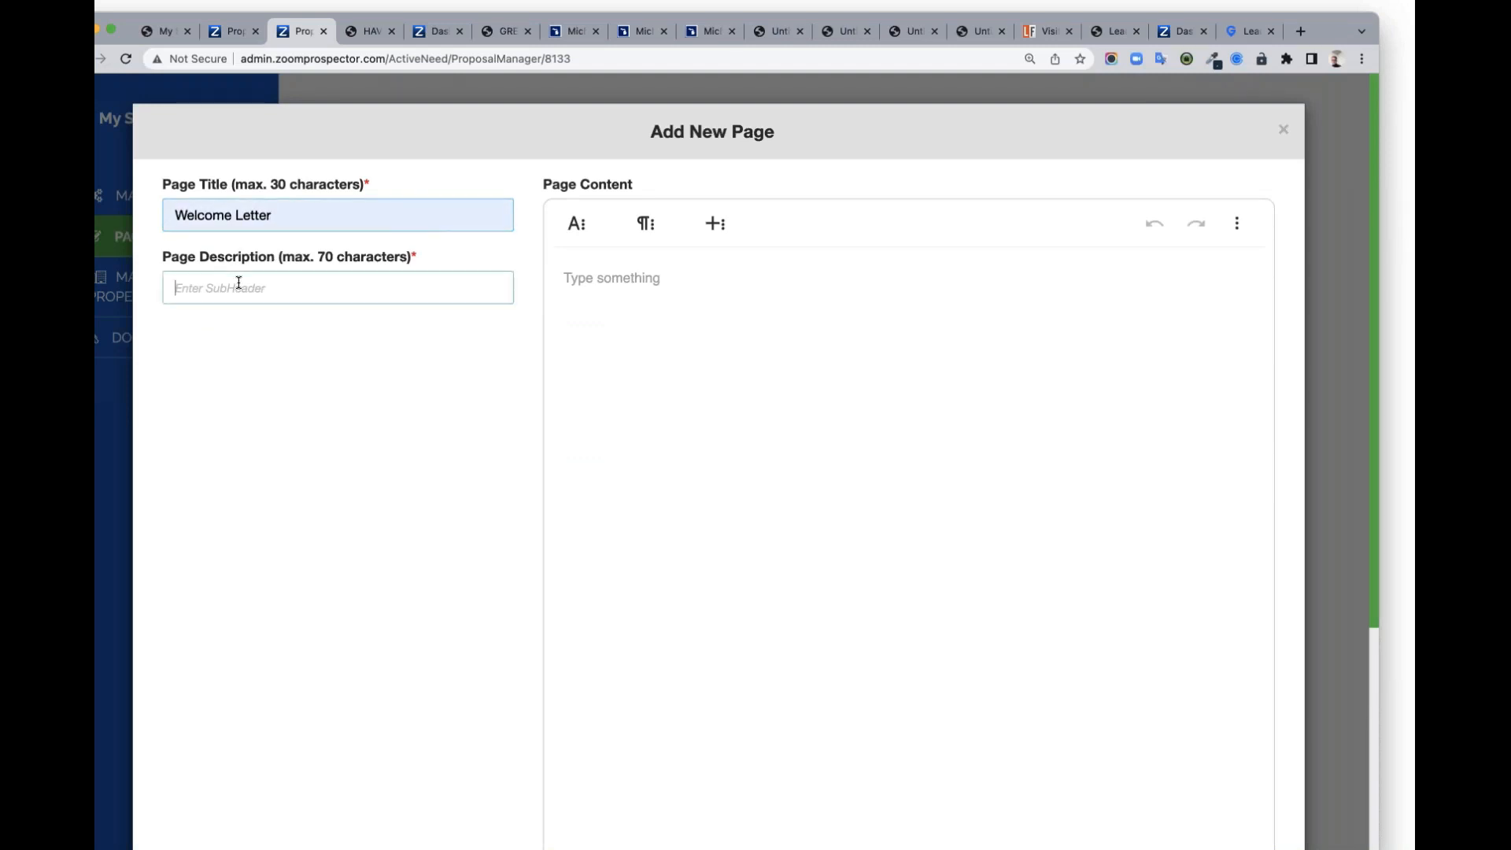
click(281, 332)
scroll(1229, 614, down, 3)
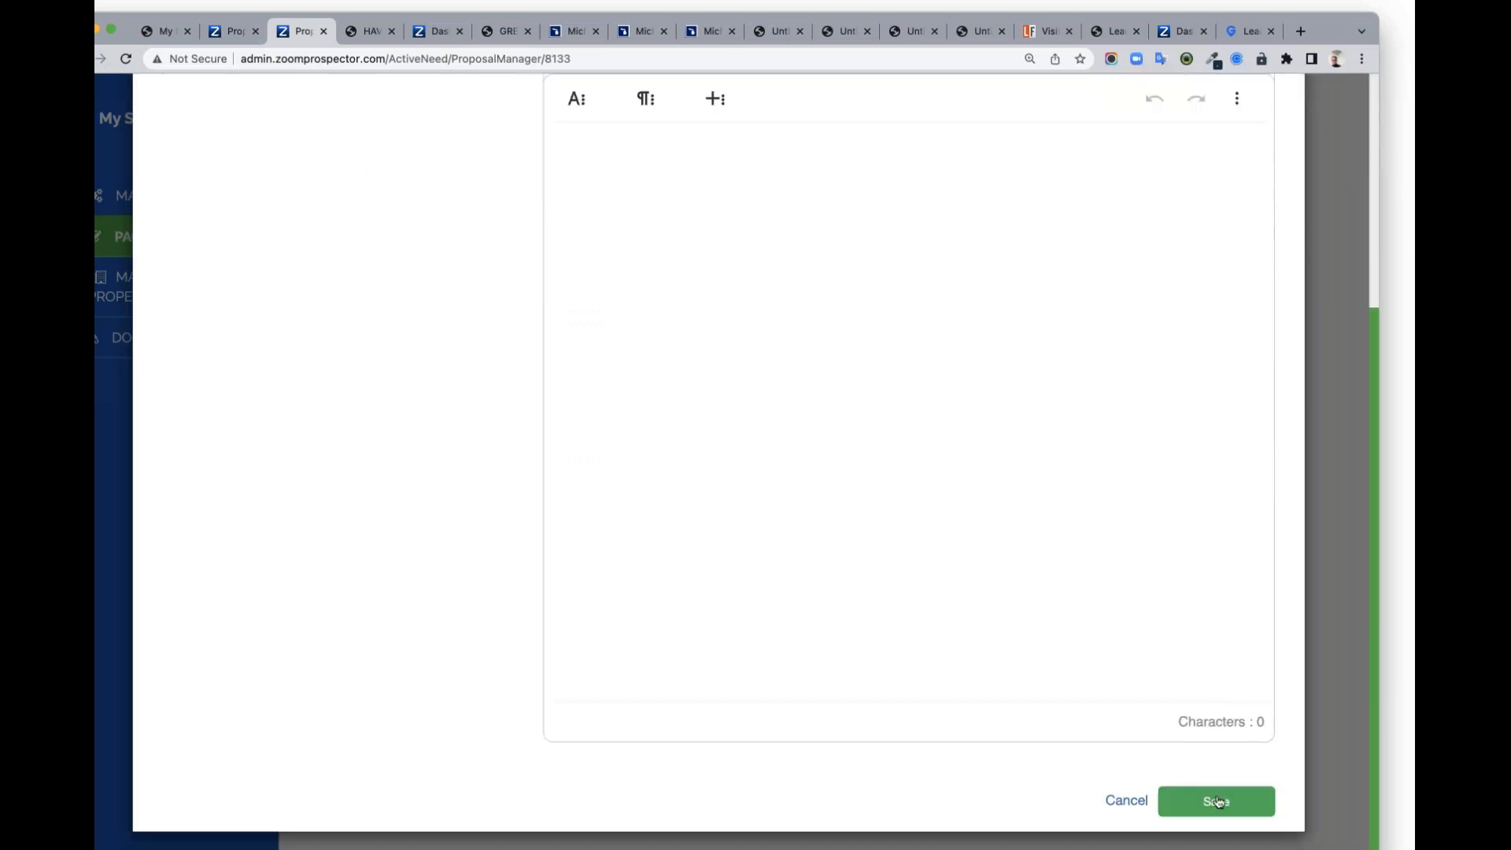
click(1218, 795)
drag(824, 380, 551, 386)
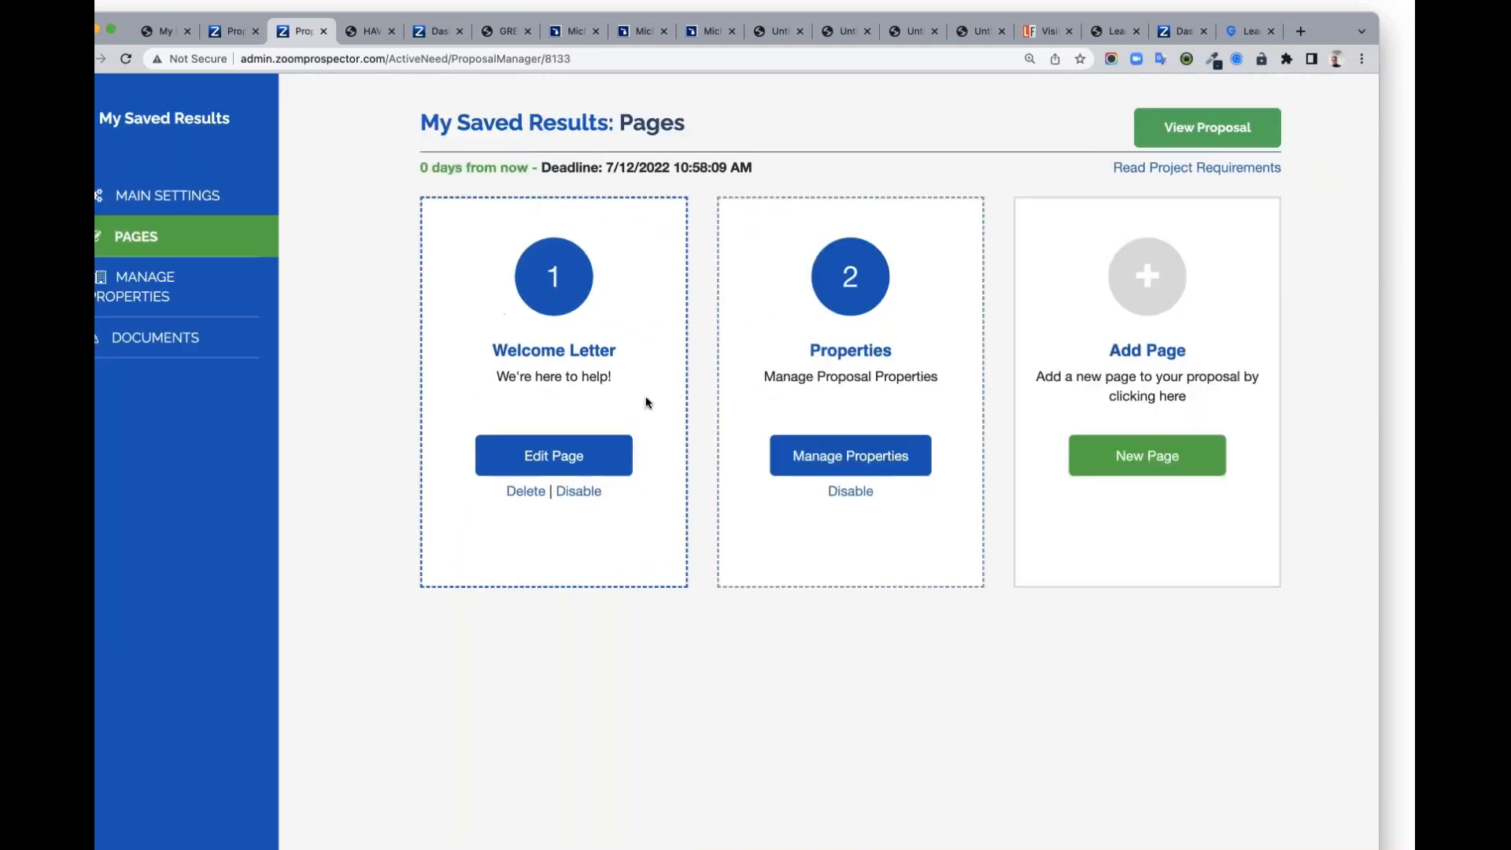
Step: Check the proposal's property and document management sections, then reload the proposal report to view its pages
click(146, 287)
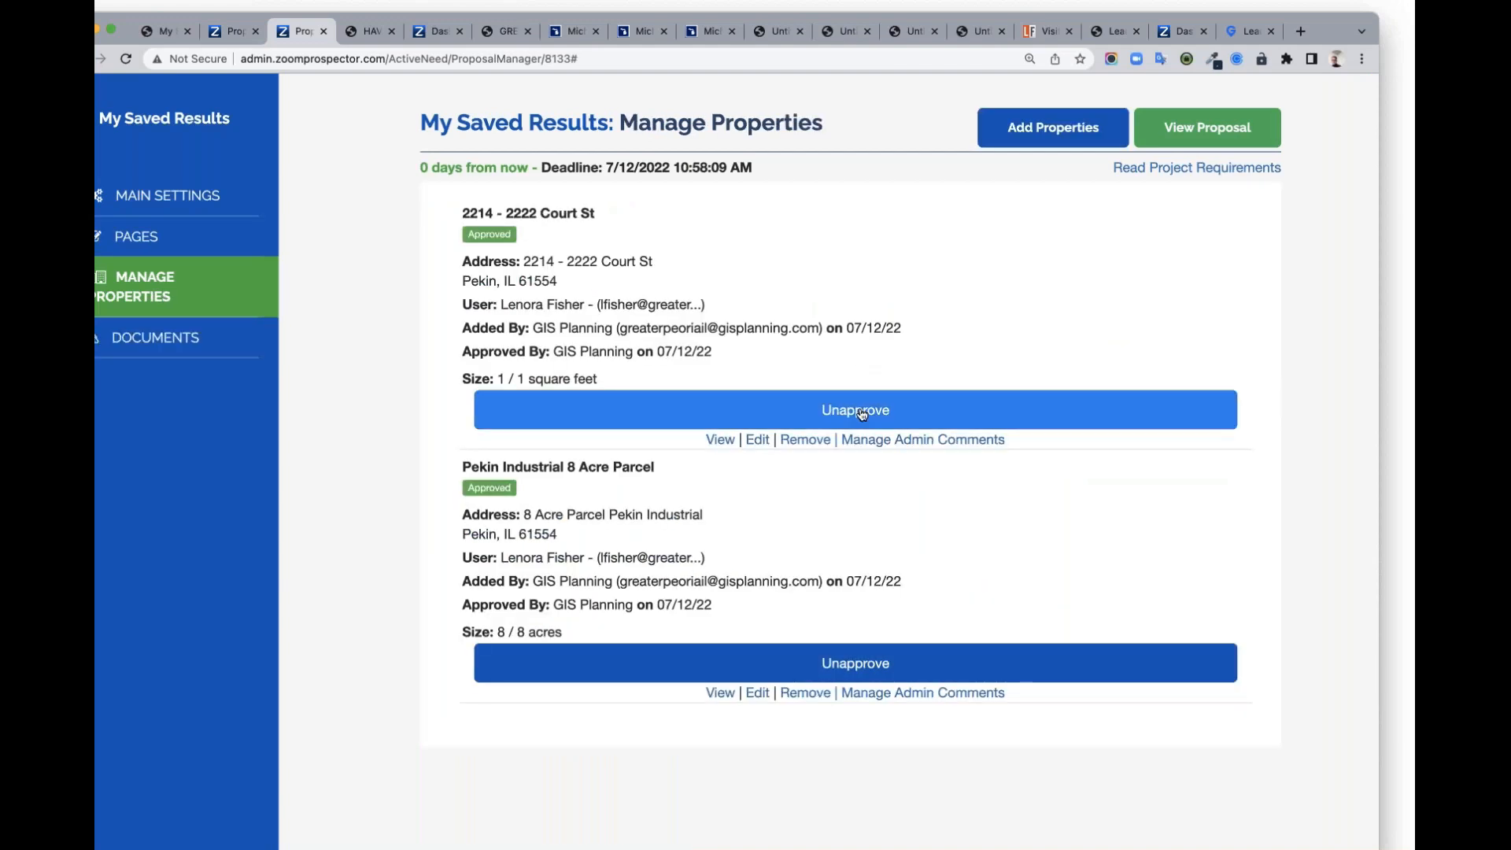
click(221, 351)
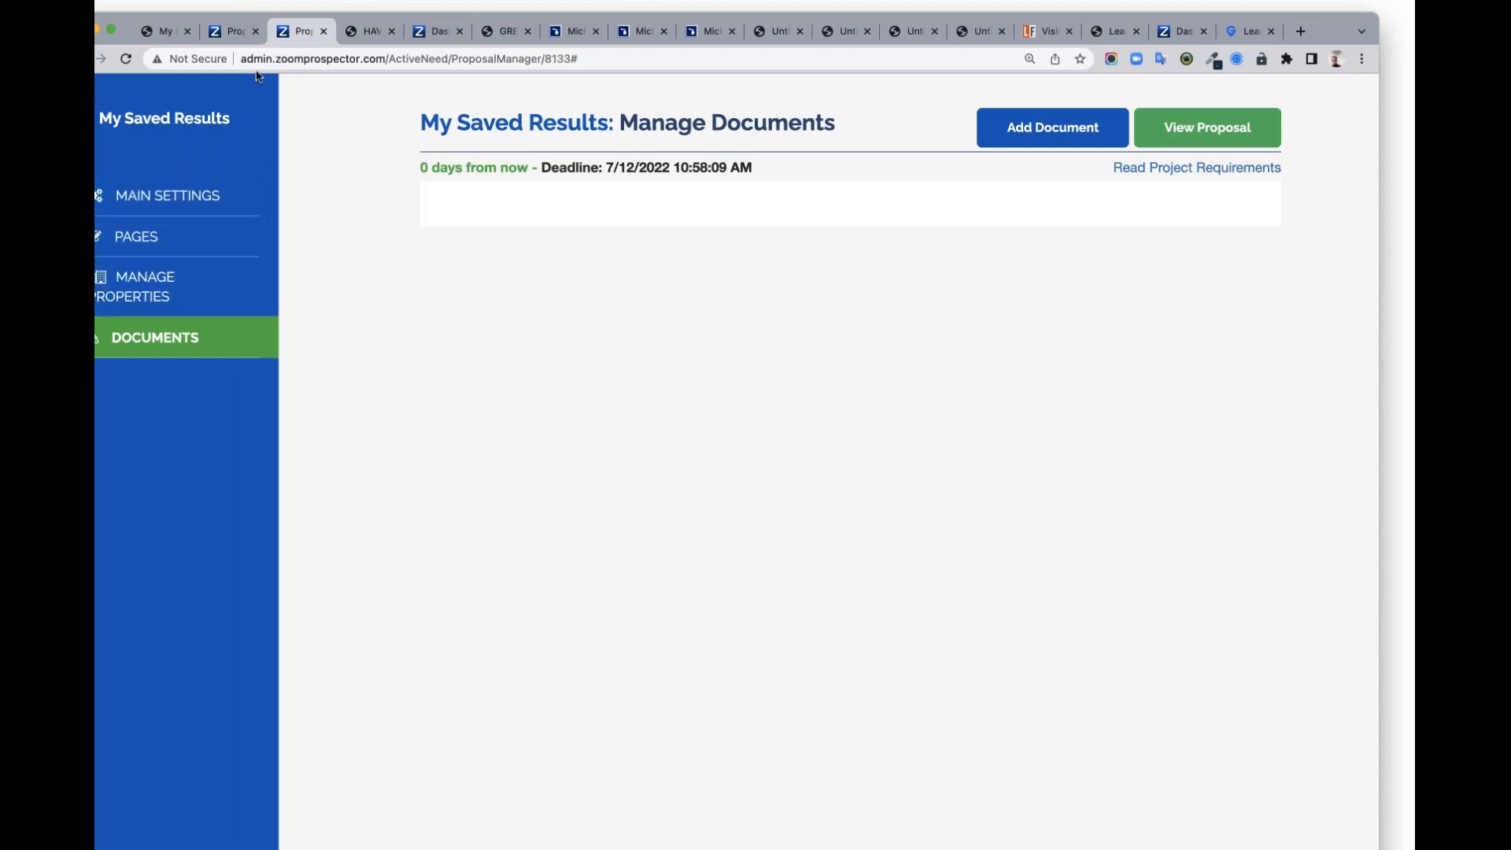
click(227, 32)
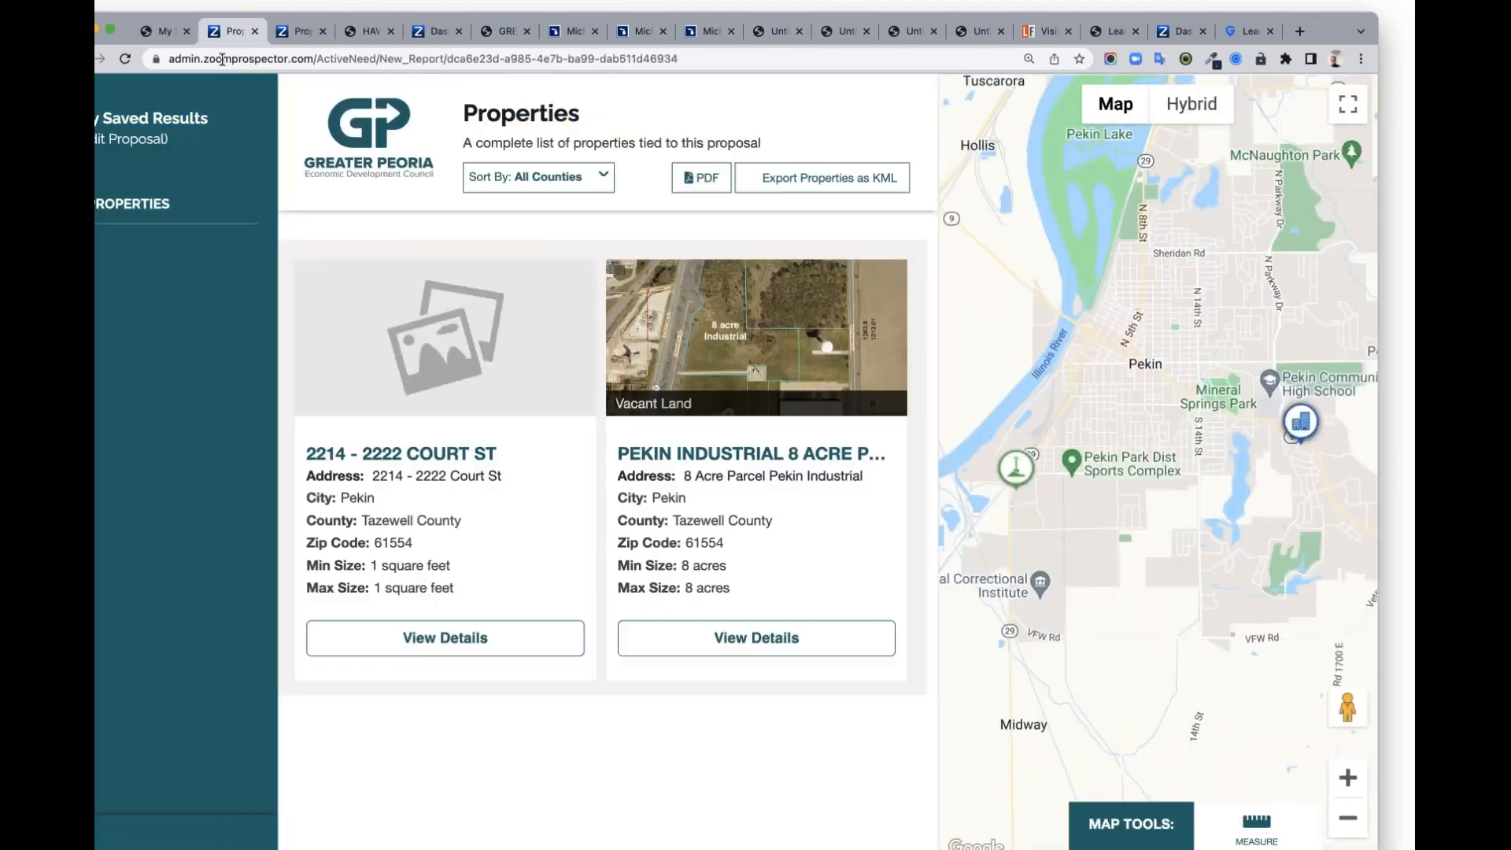
click(125, 59)
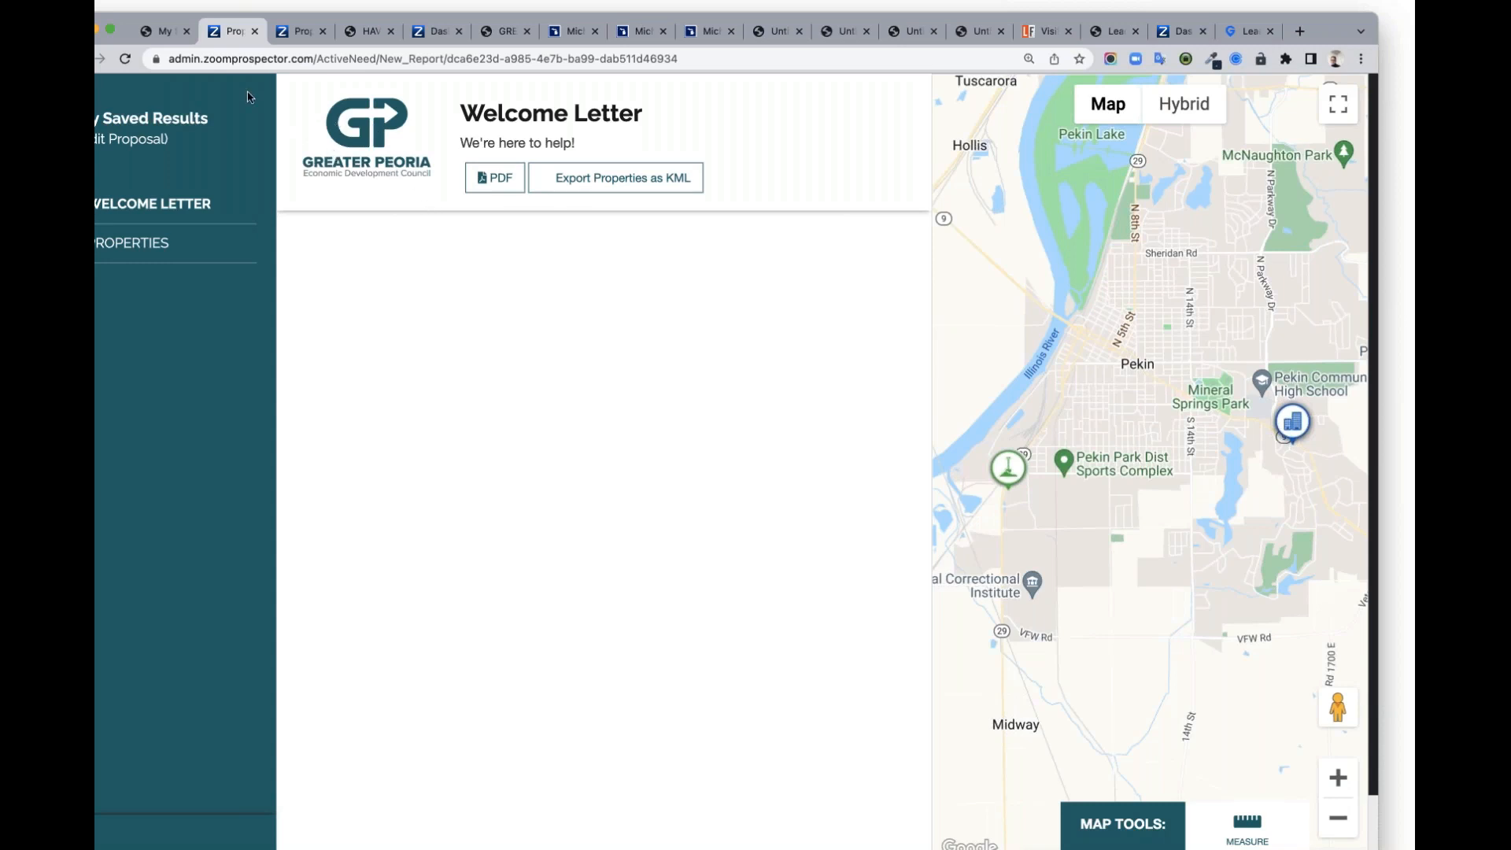
Step: Compare the My Saved Results property list with the proposal report, ending on the saved results
click(164, 32)
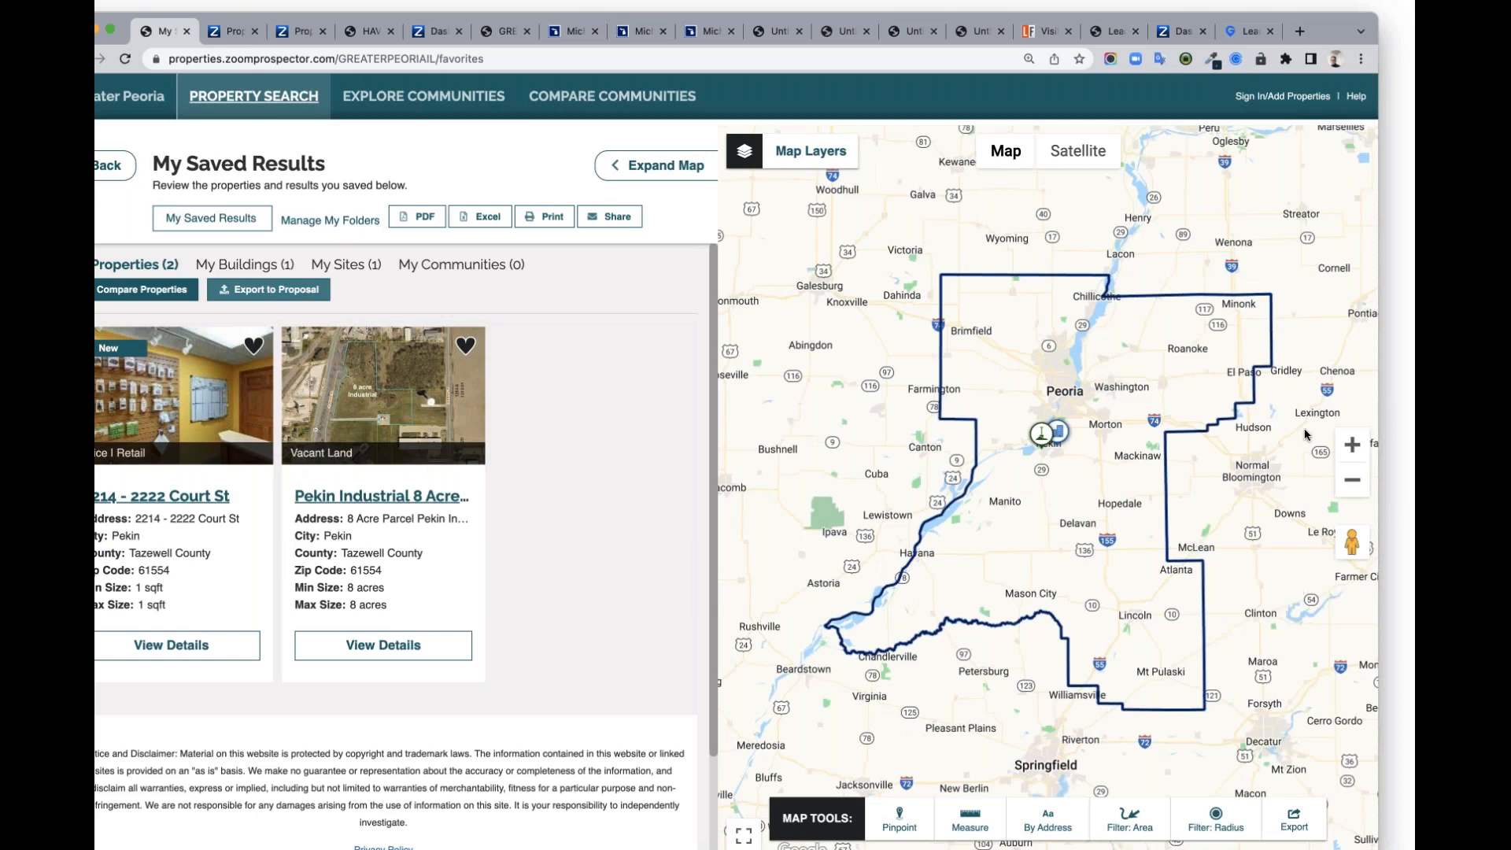
click(231, 33)
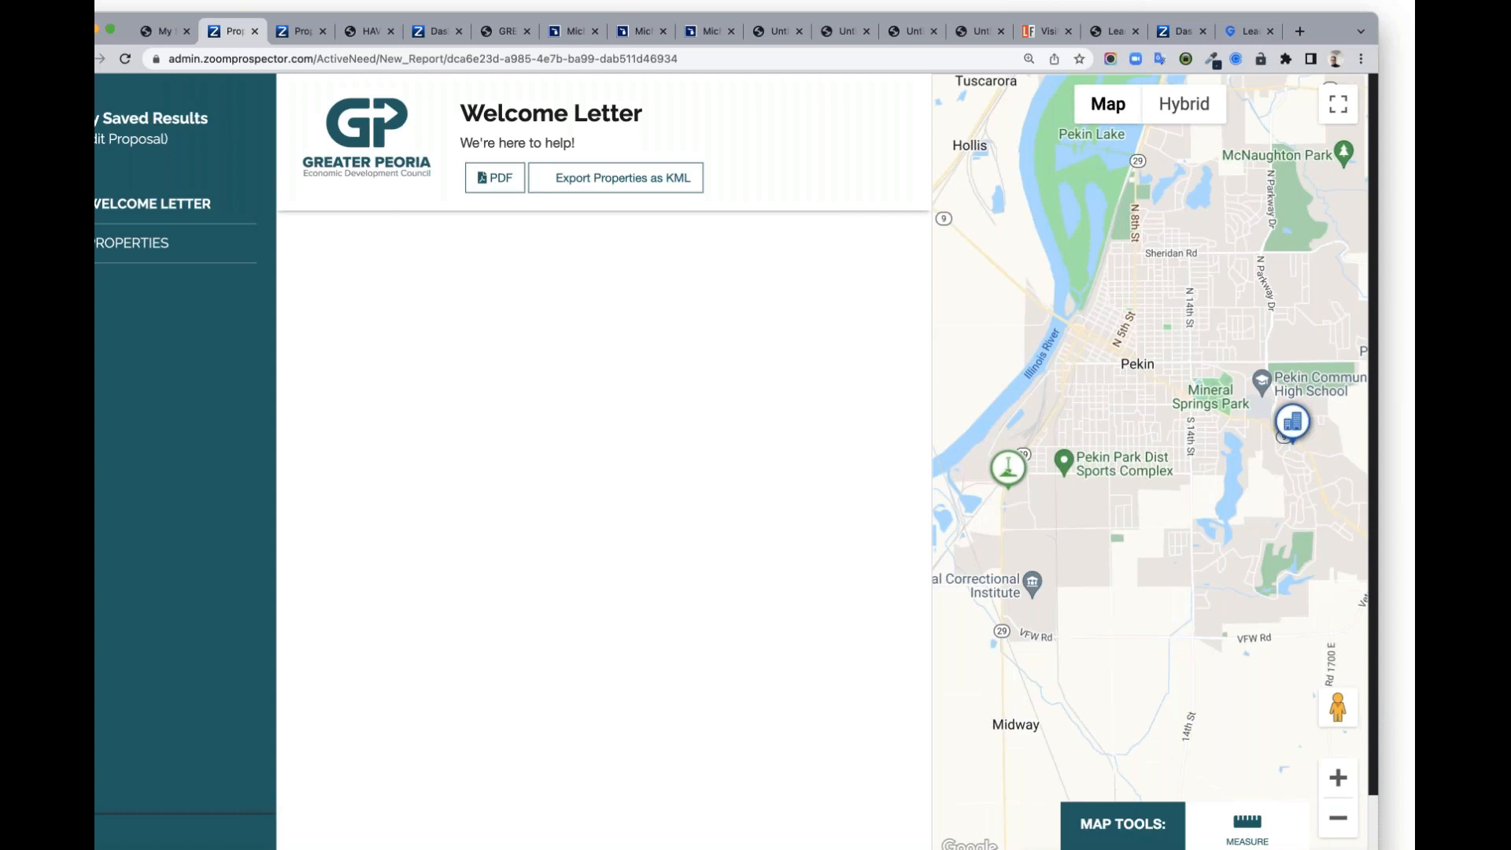
click(161, 31)
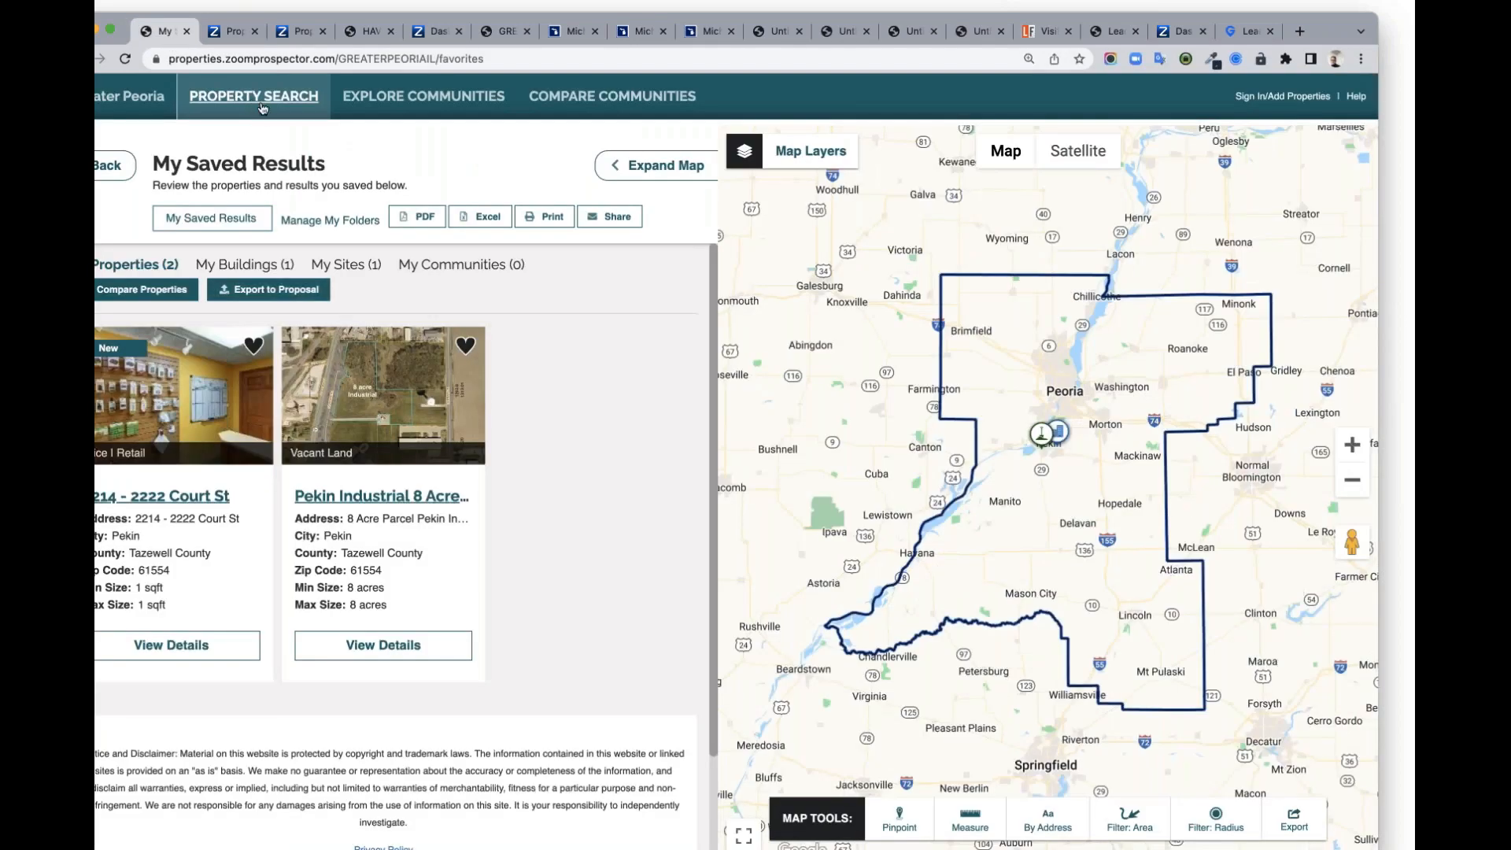
Step: Leave the saved results and open the Atlanta Township profile from the list of communities by city
click(108, 165)
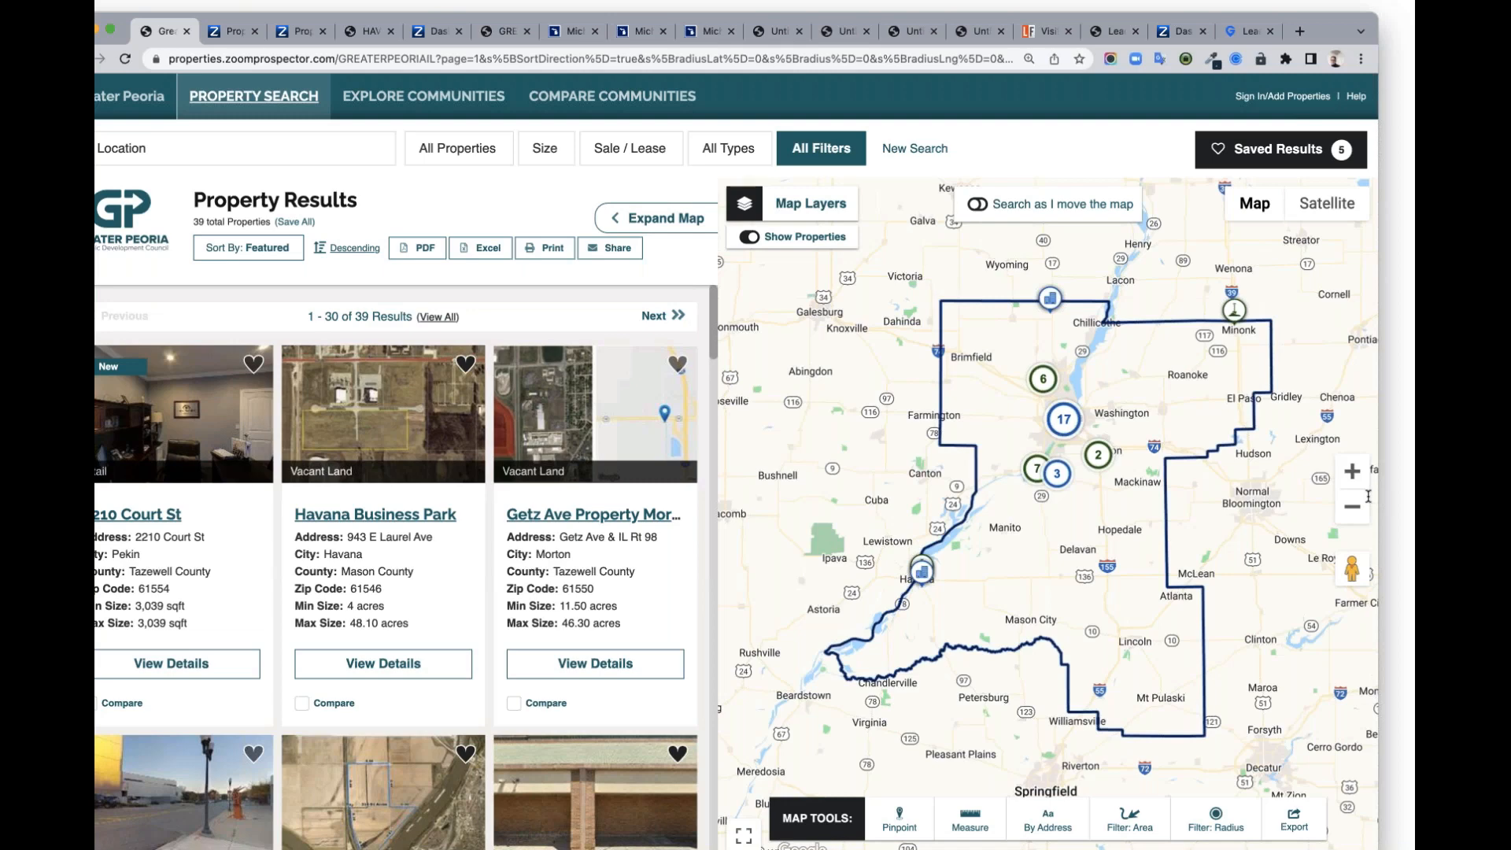
click(482, 99)
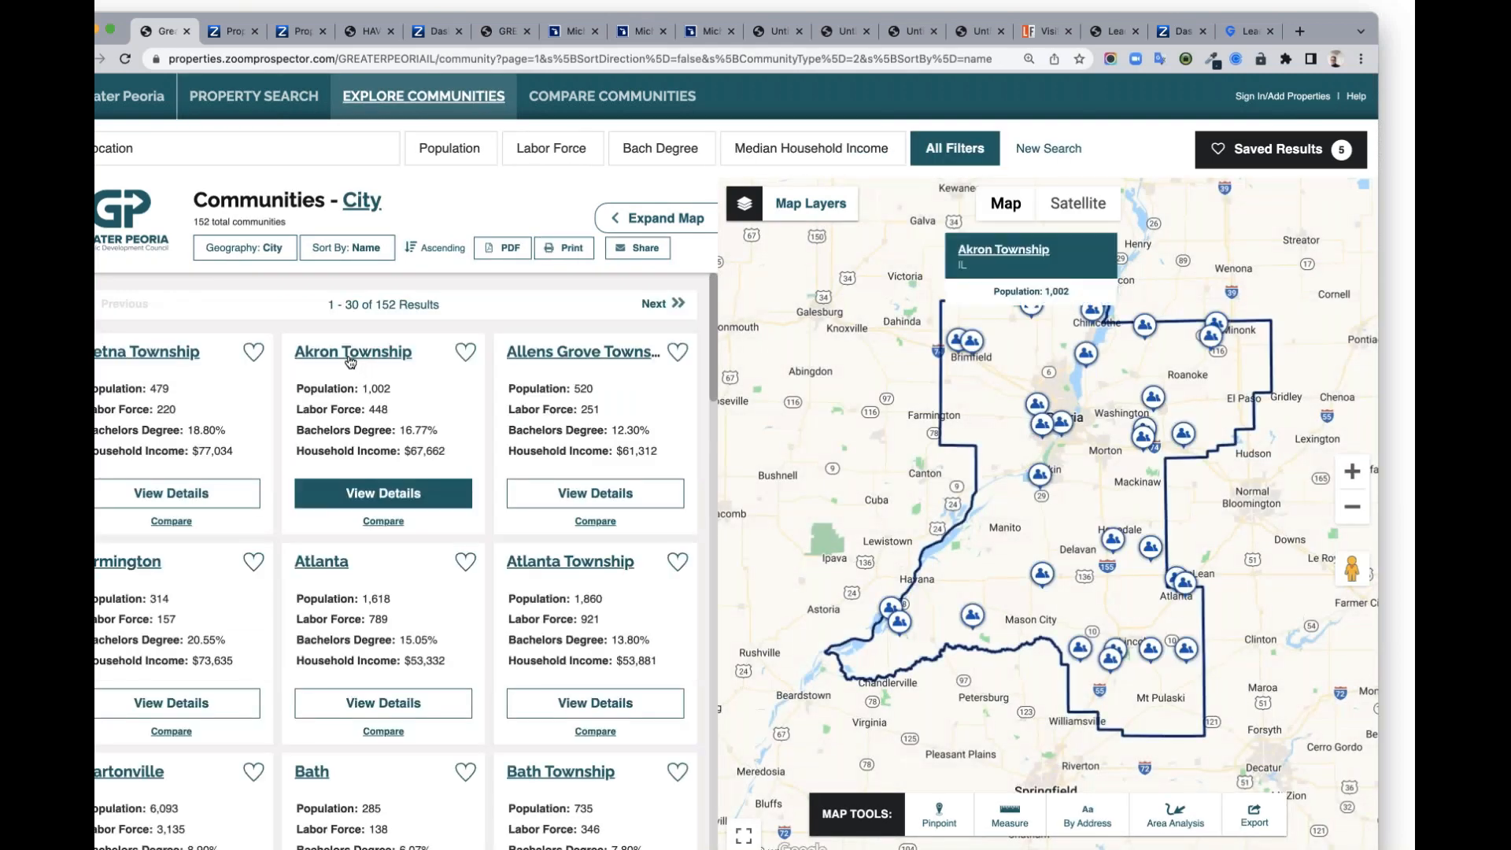
click(567, 568)
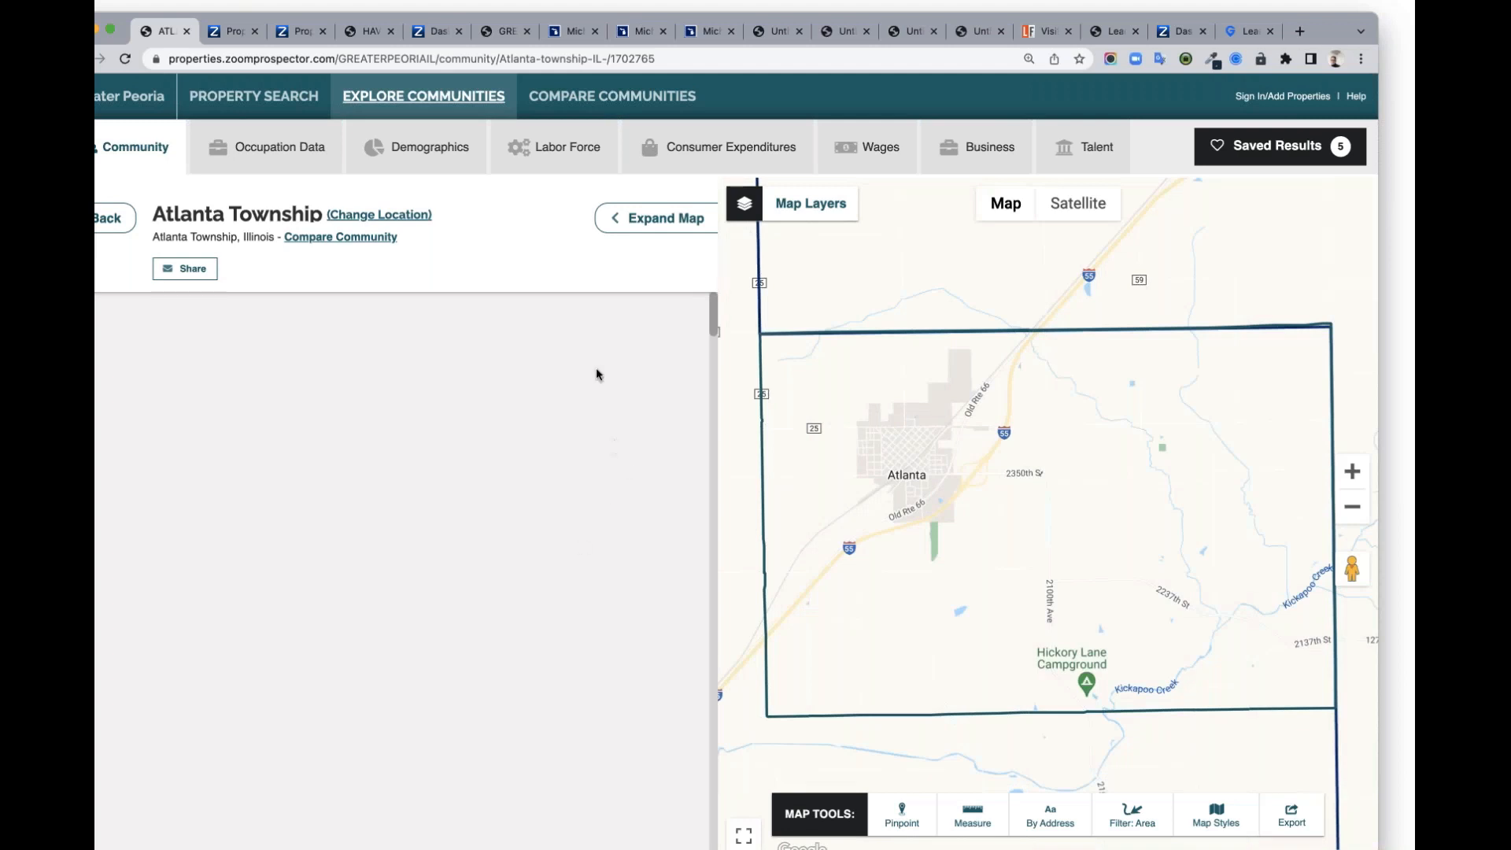
scroll(562, 379, up, 1)
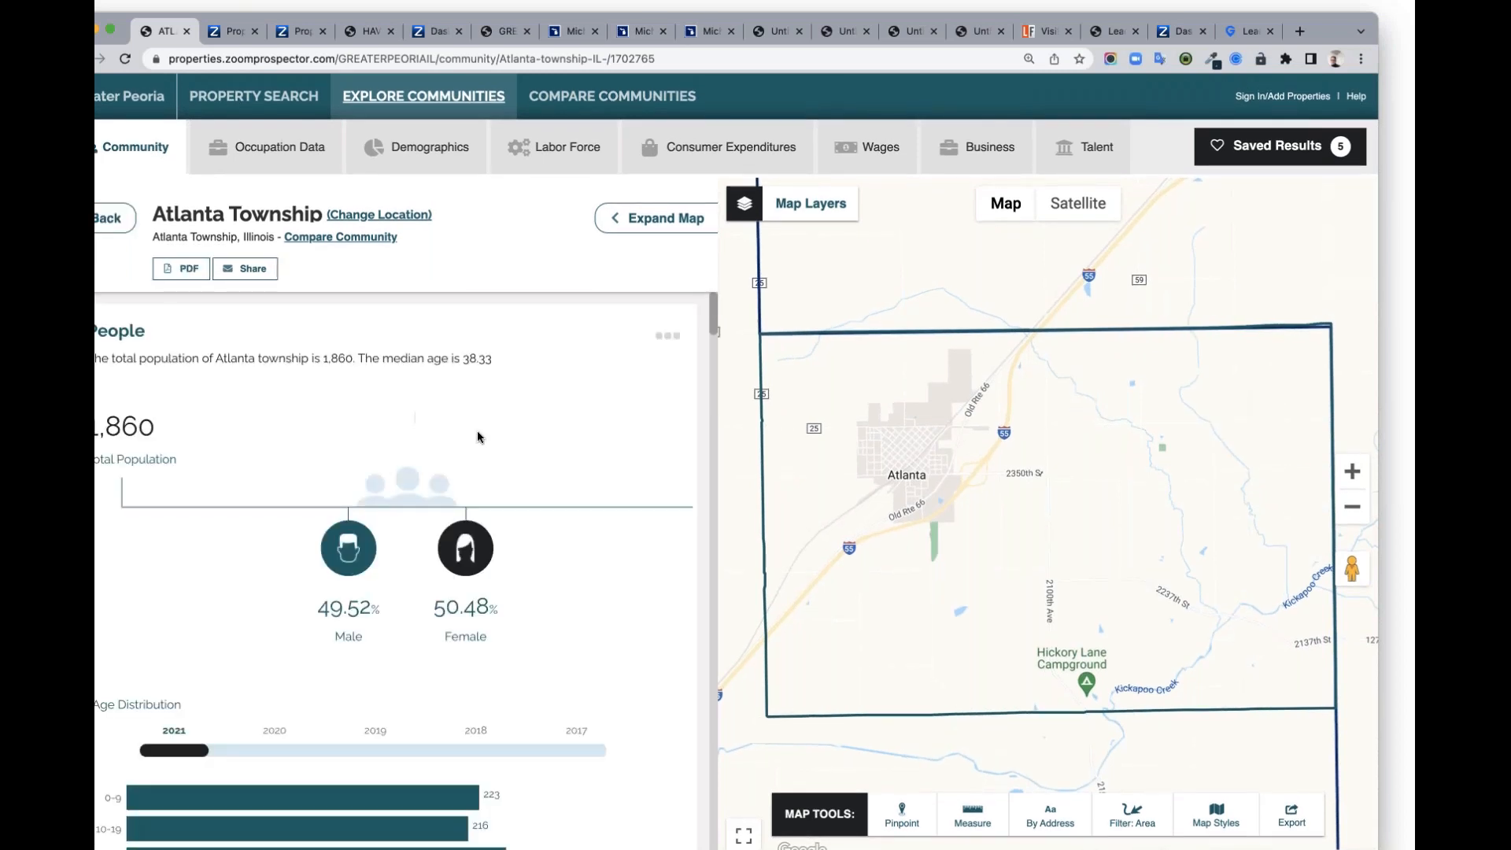
Step: Show the sharing options for the Atlanta Township profile and select its full shareable link
click(252, 270)
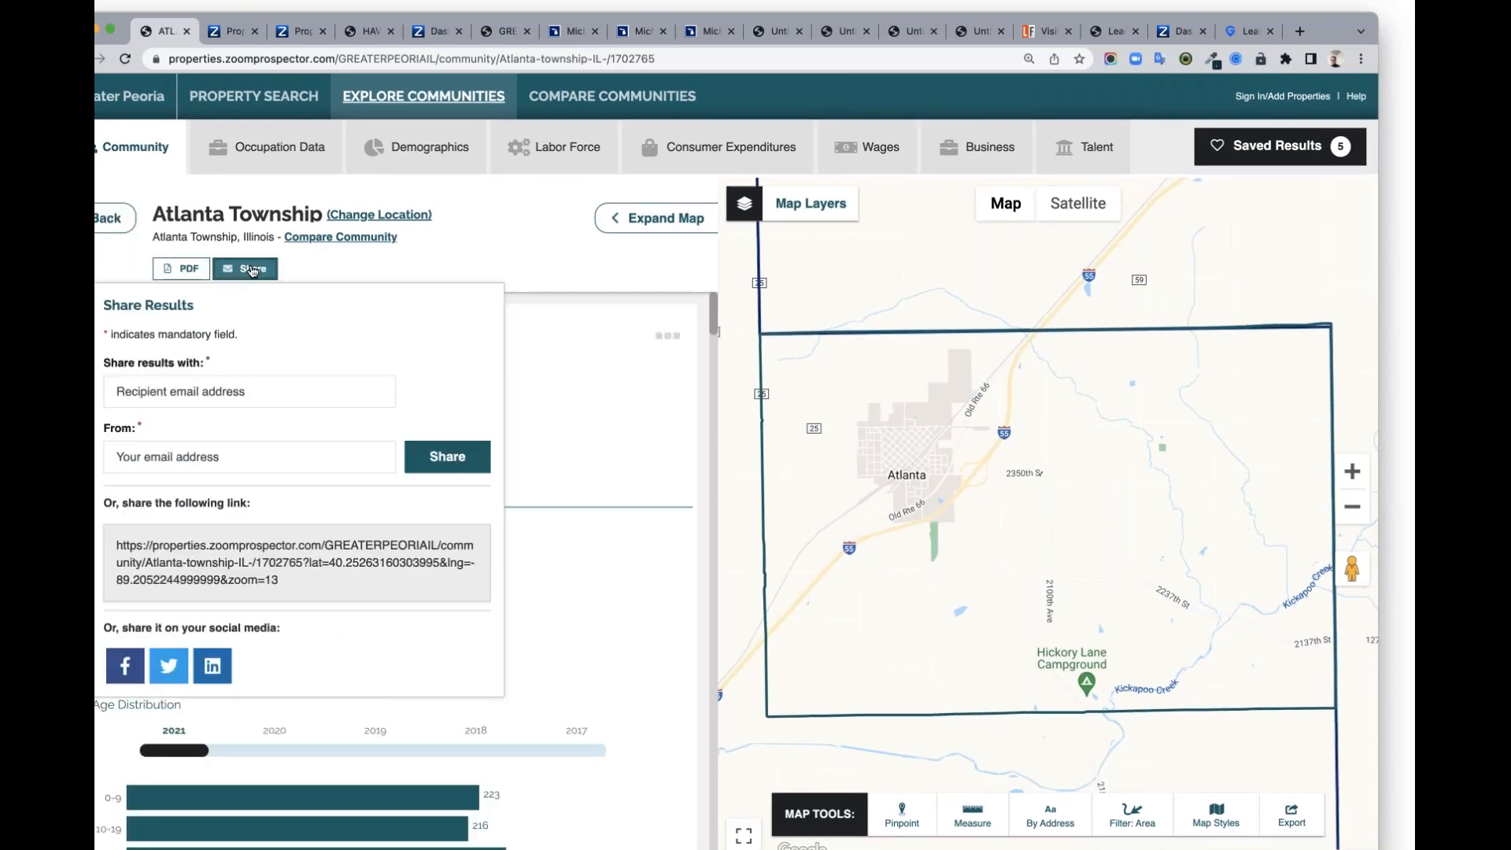
click(299, 579)
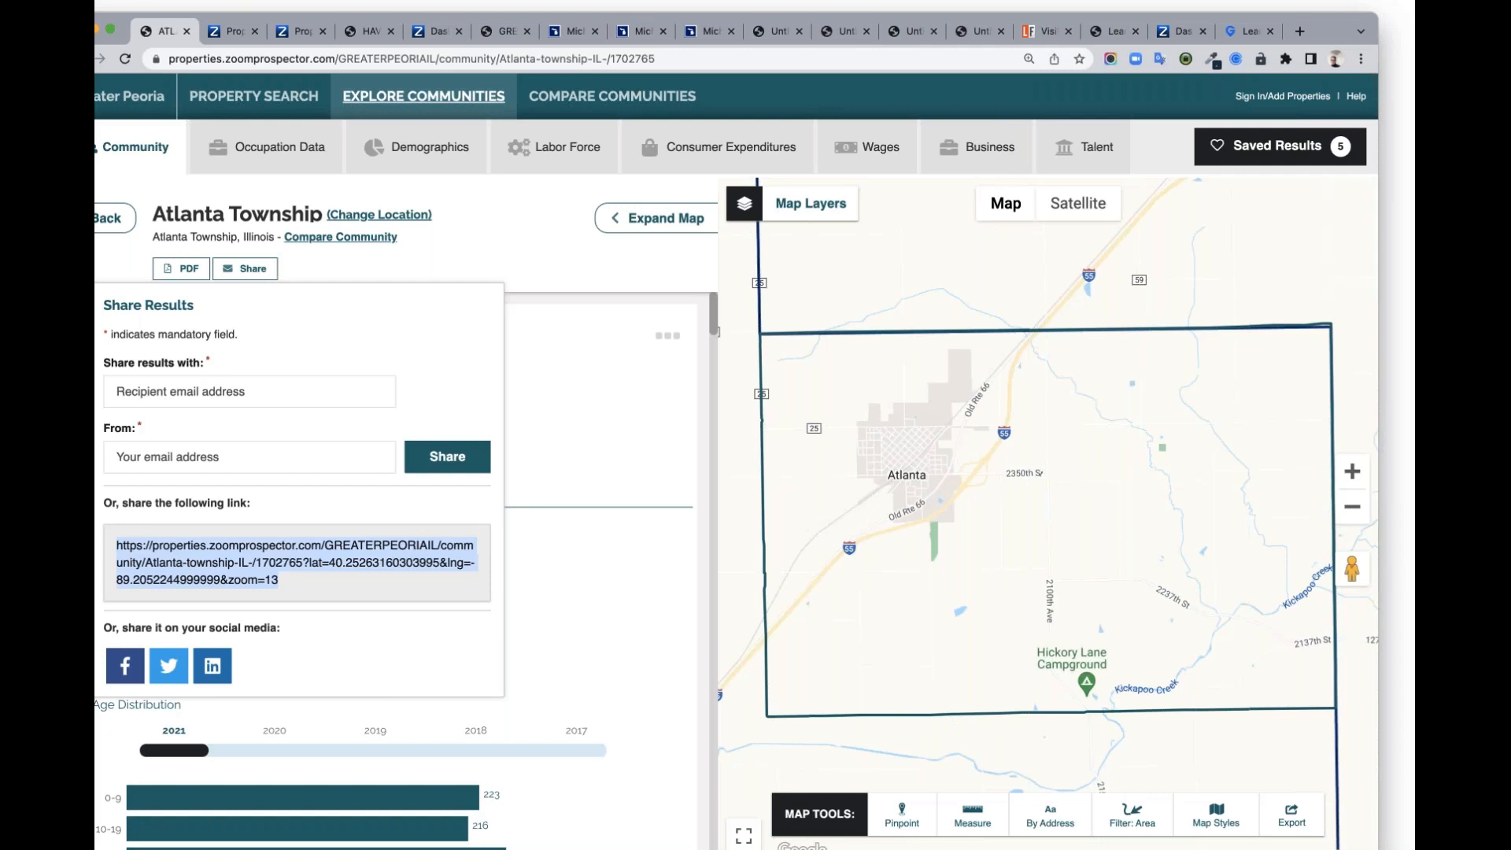
click(453, 264)
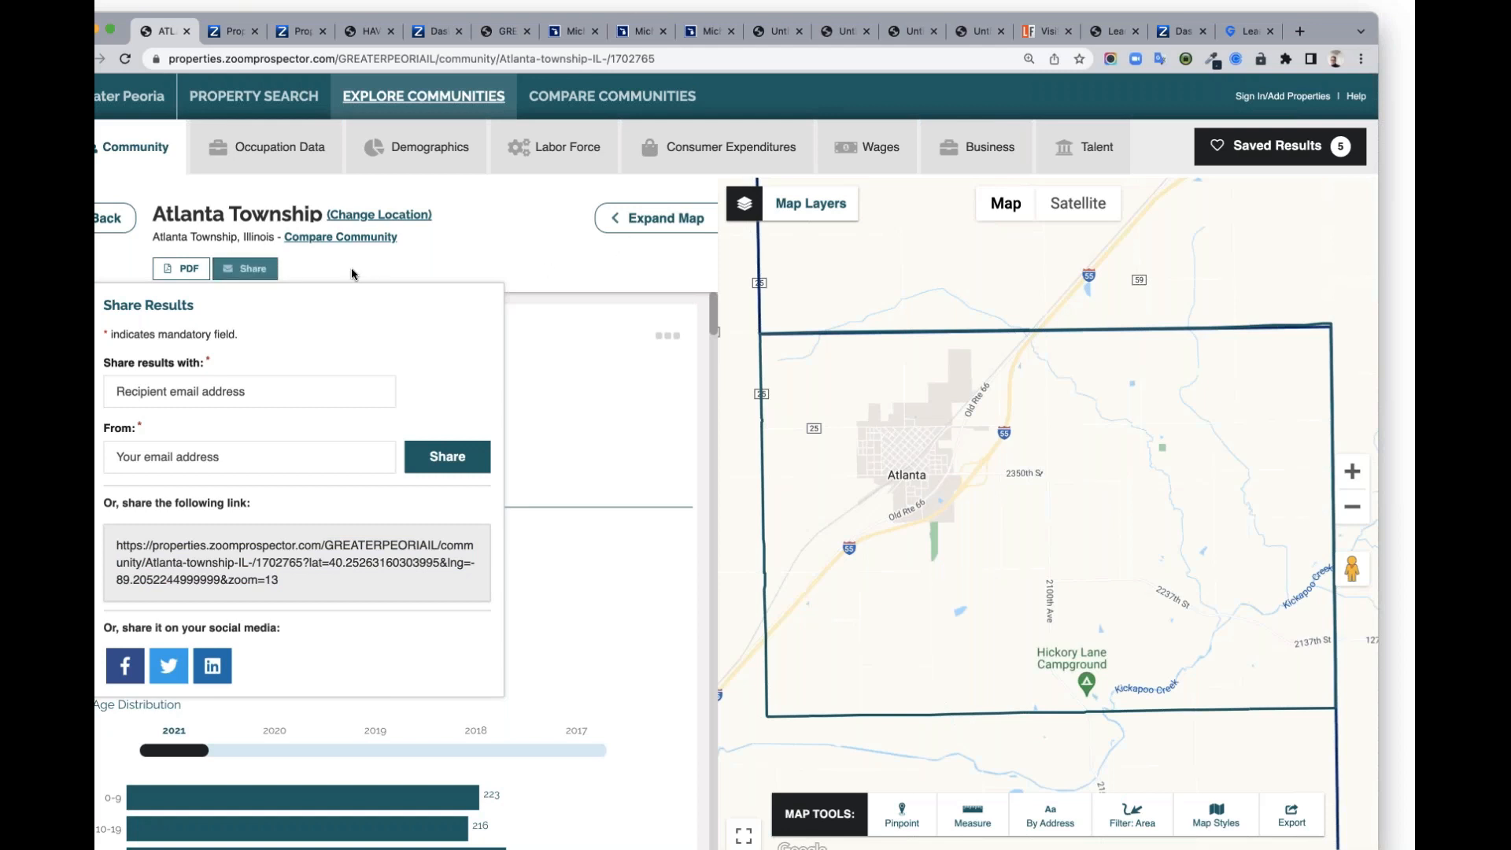
click(324, 581)
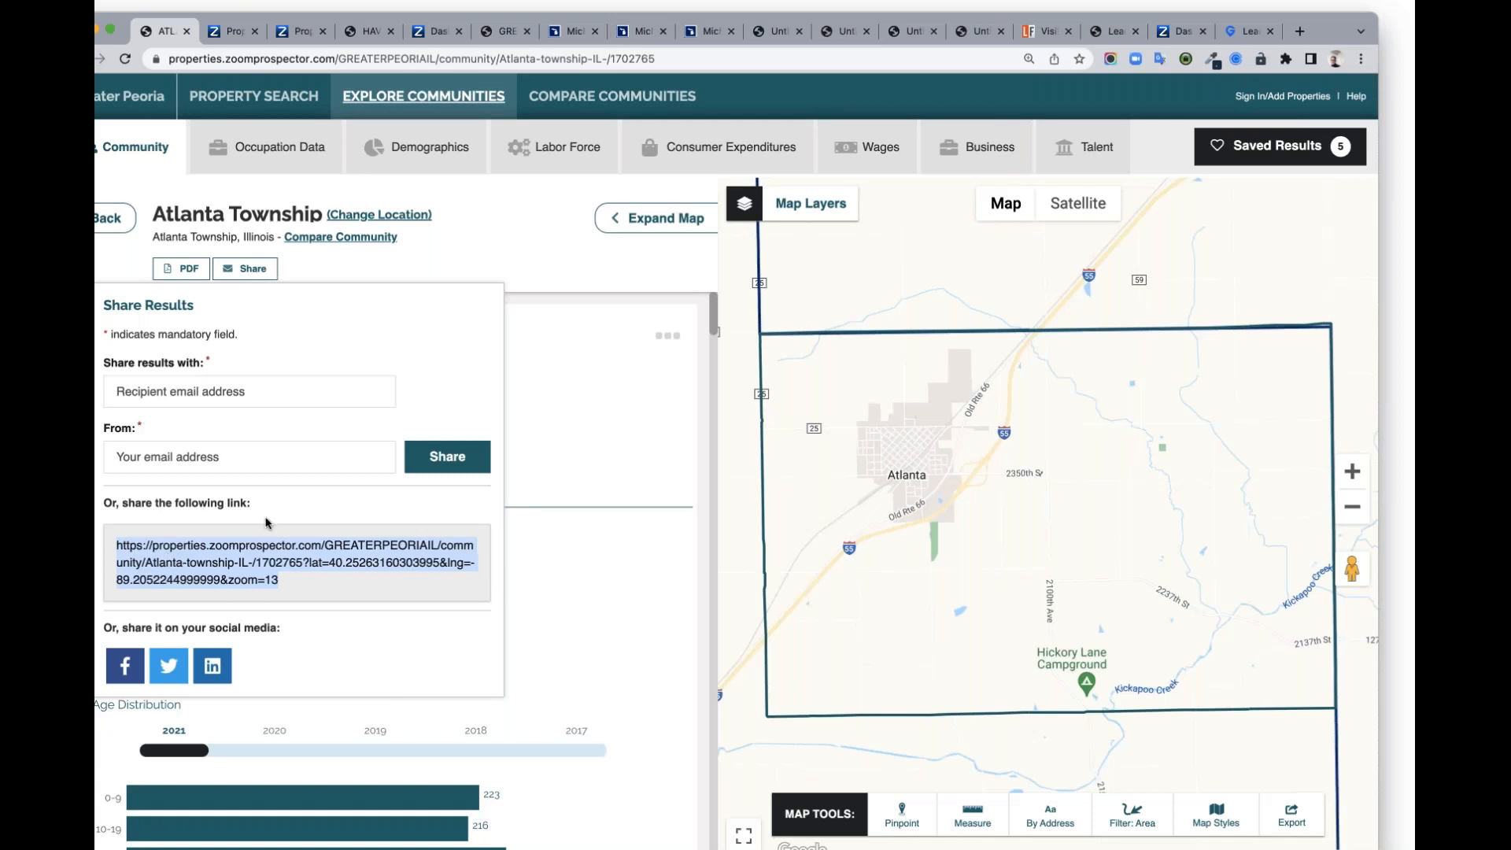
Step: View the Leadfeeder example image, then return to the Atlanta Township profile, recheck its sharing options and close them
click(1110, 33)
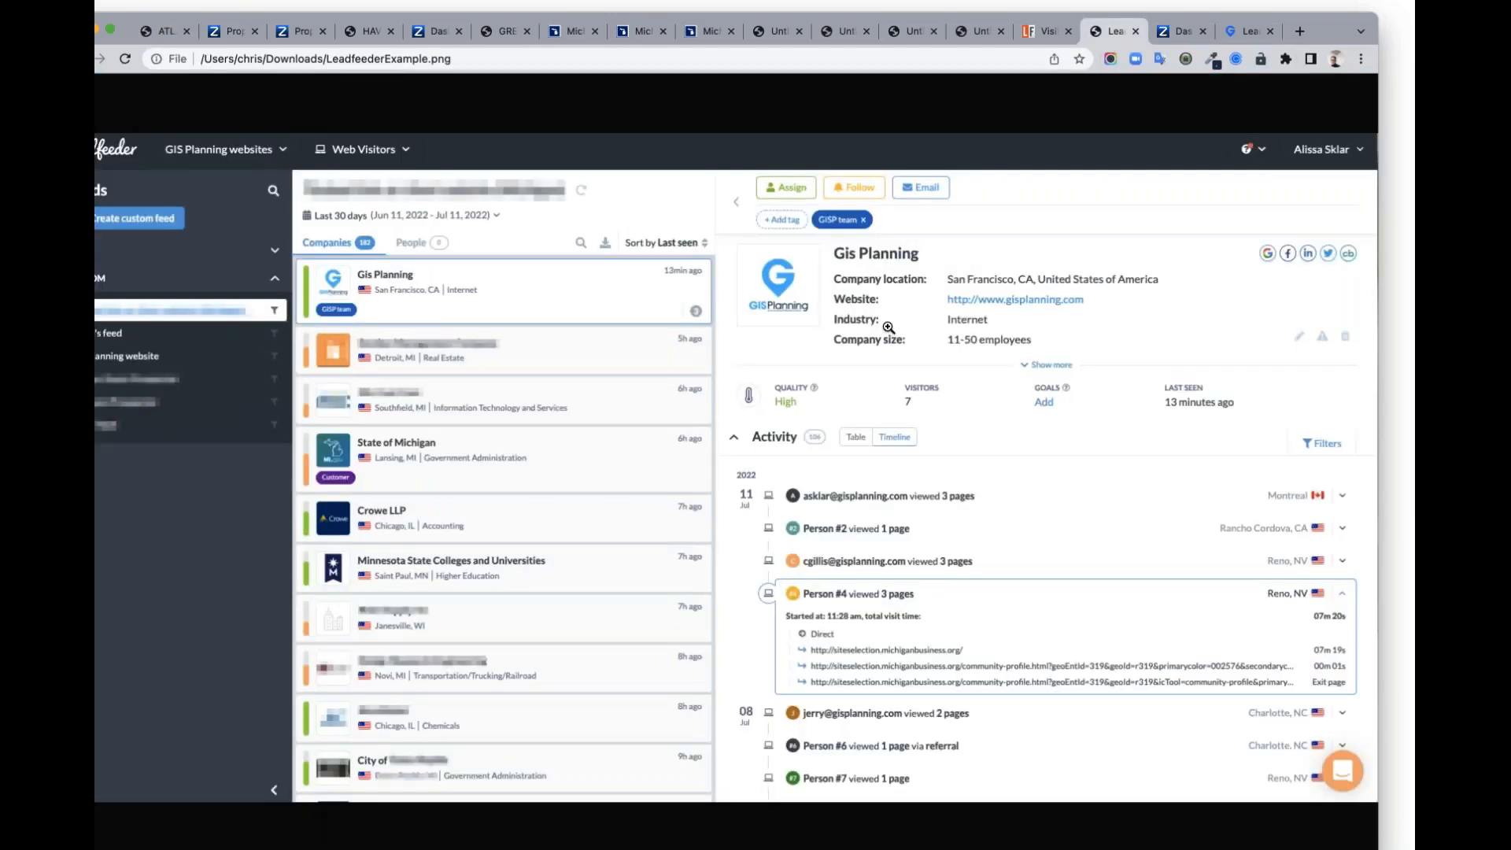
click(167, 33)
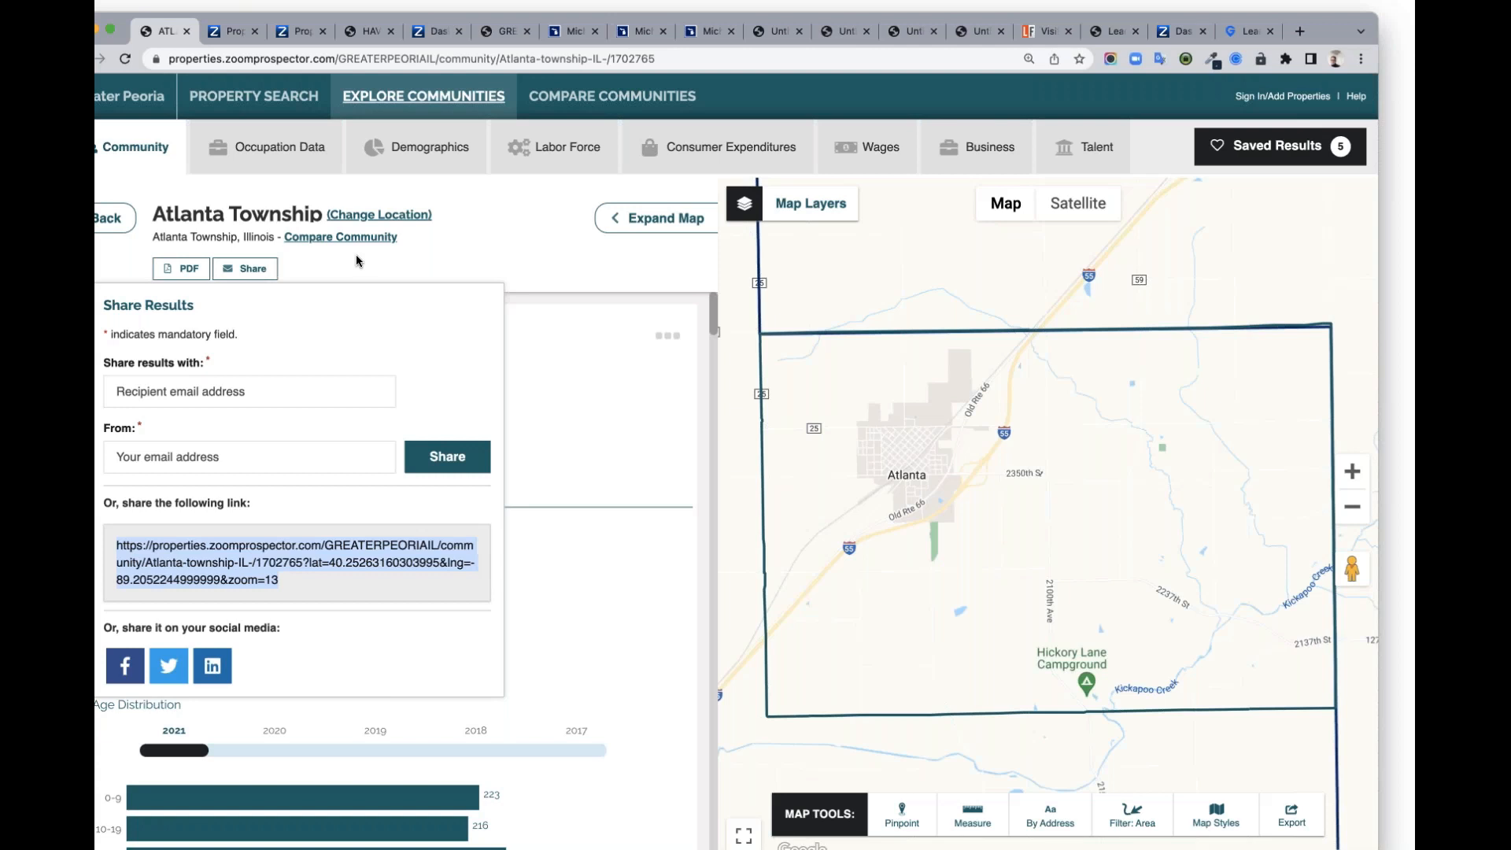
click(256, 270)
click(258, 270)
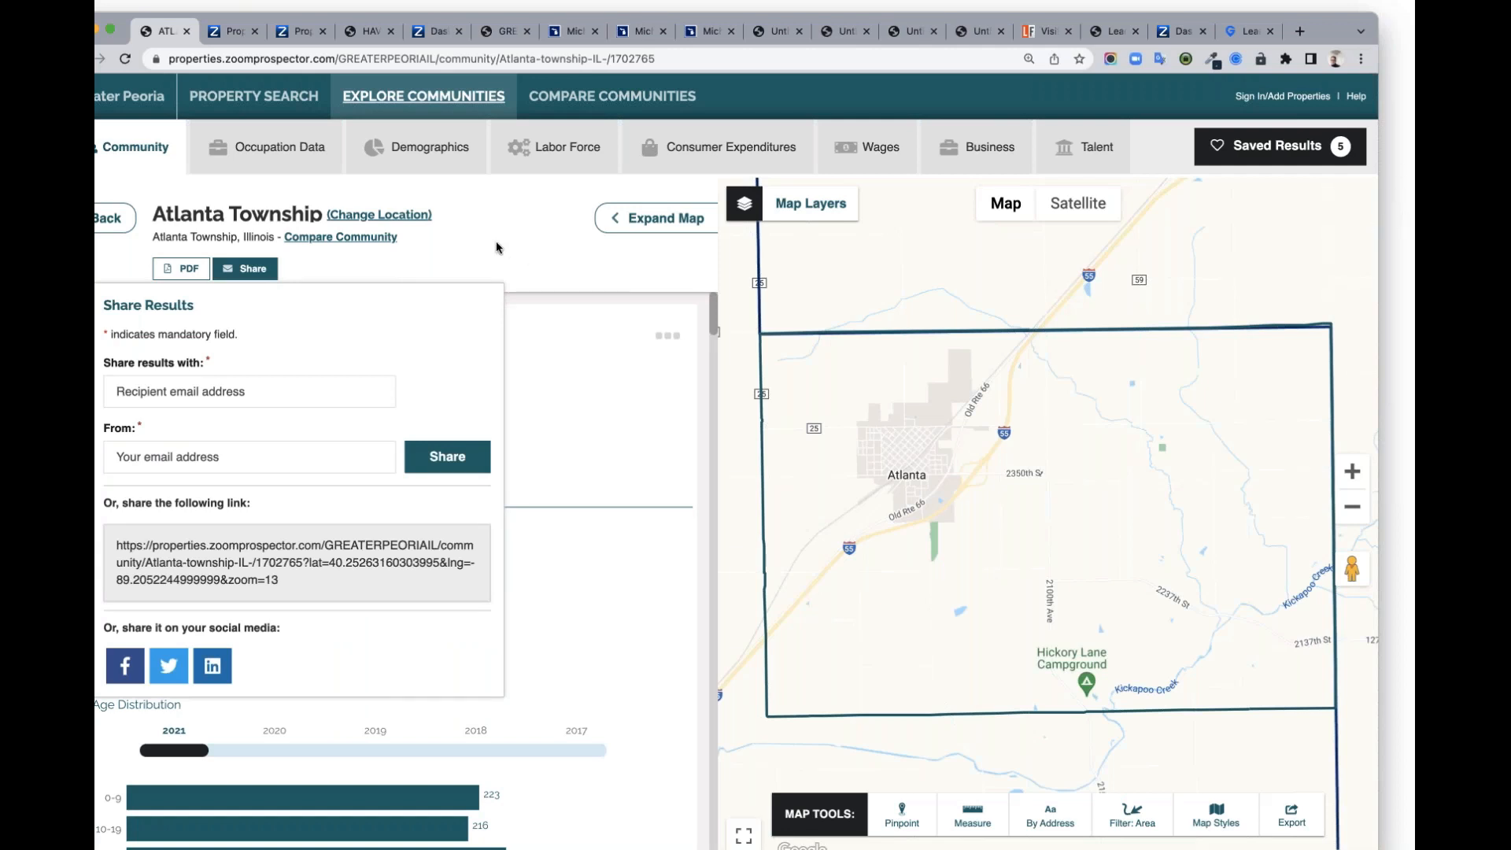
click(450, 261)
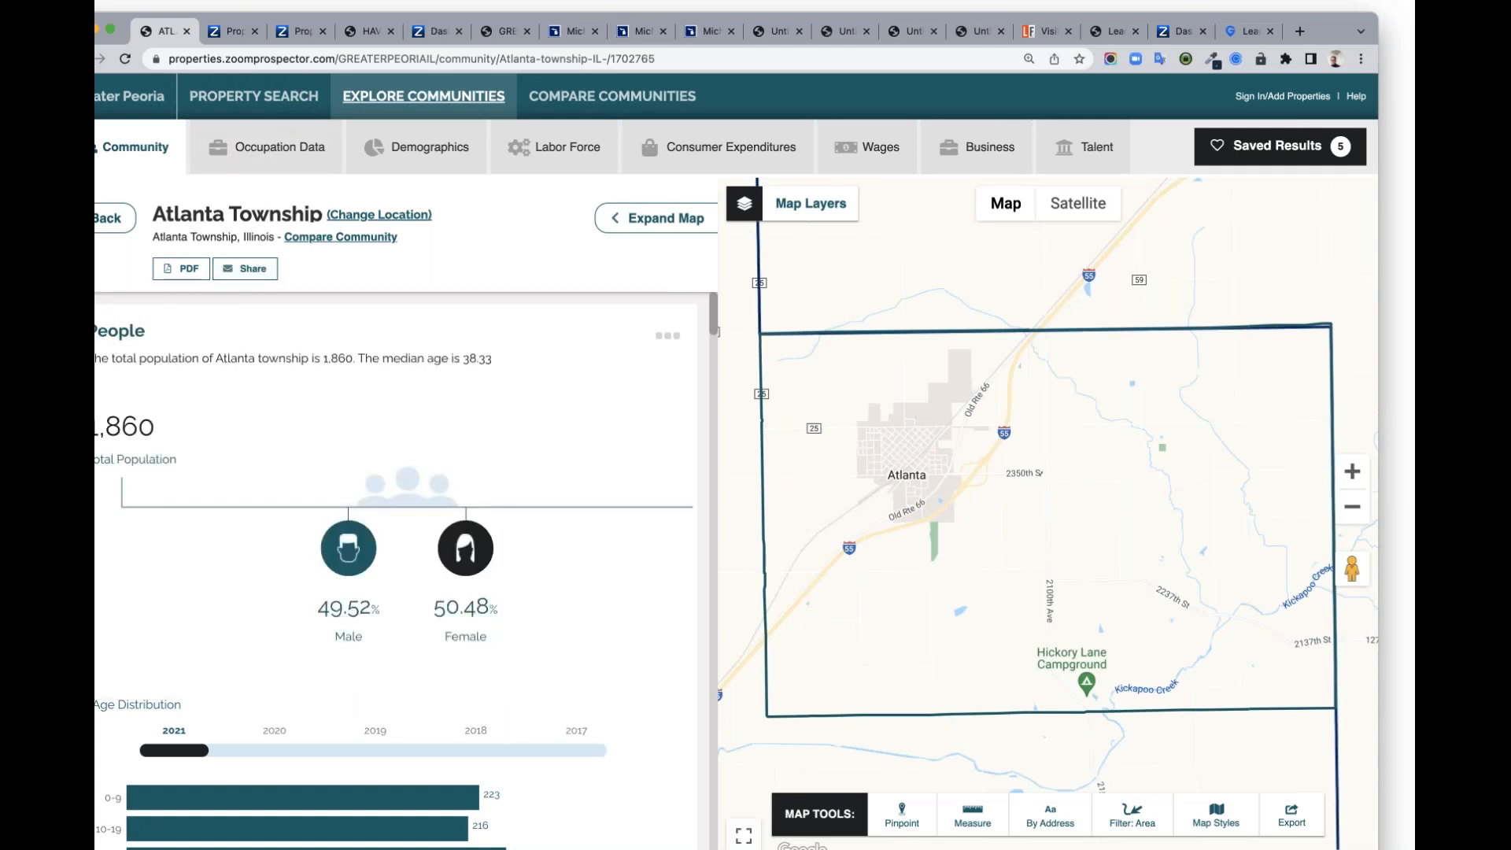
click(265, 103)
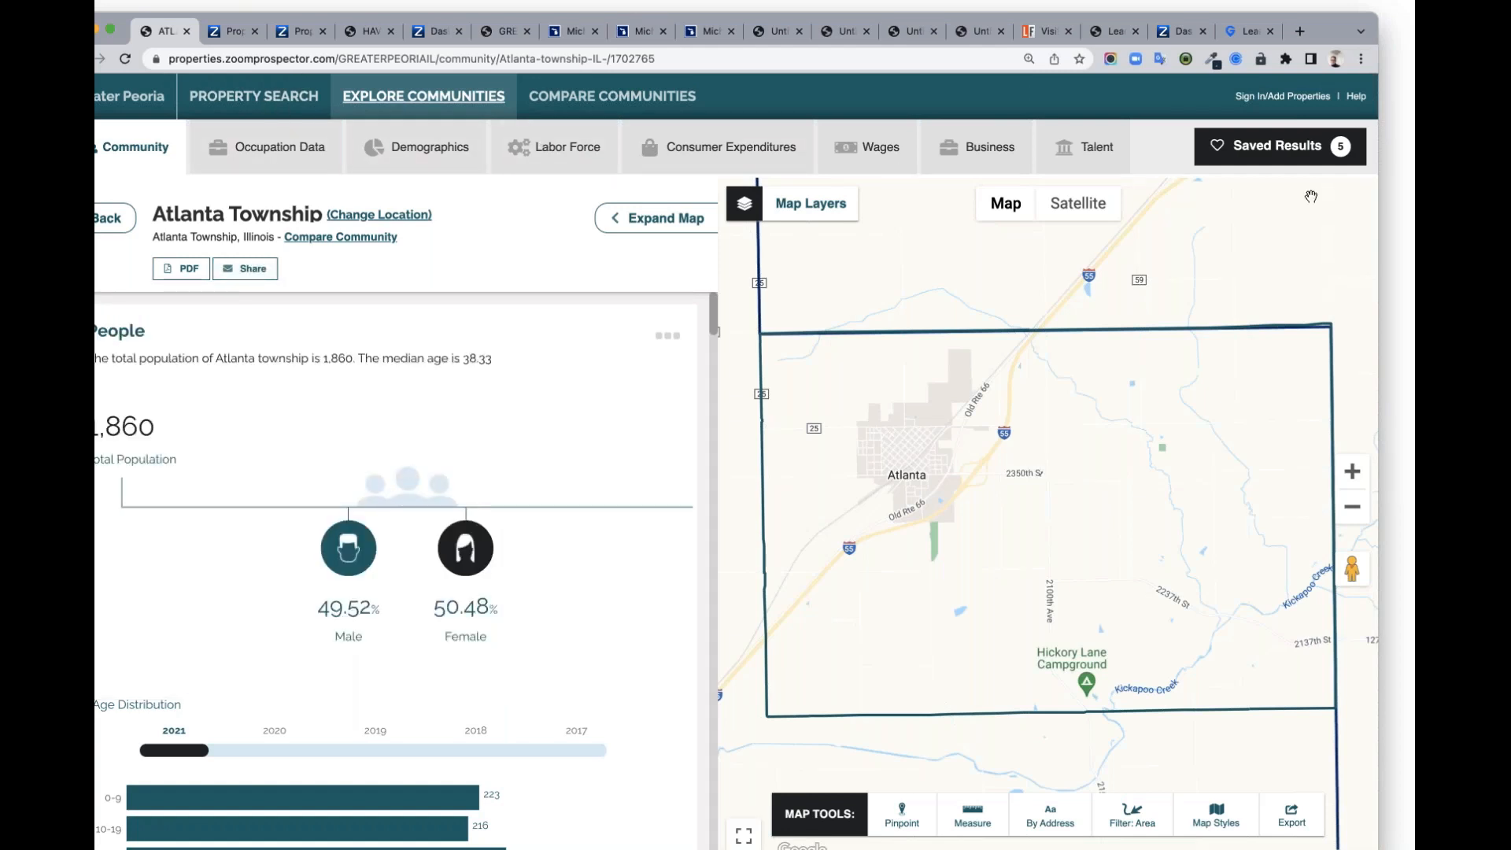